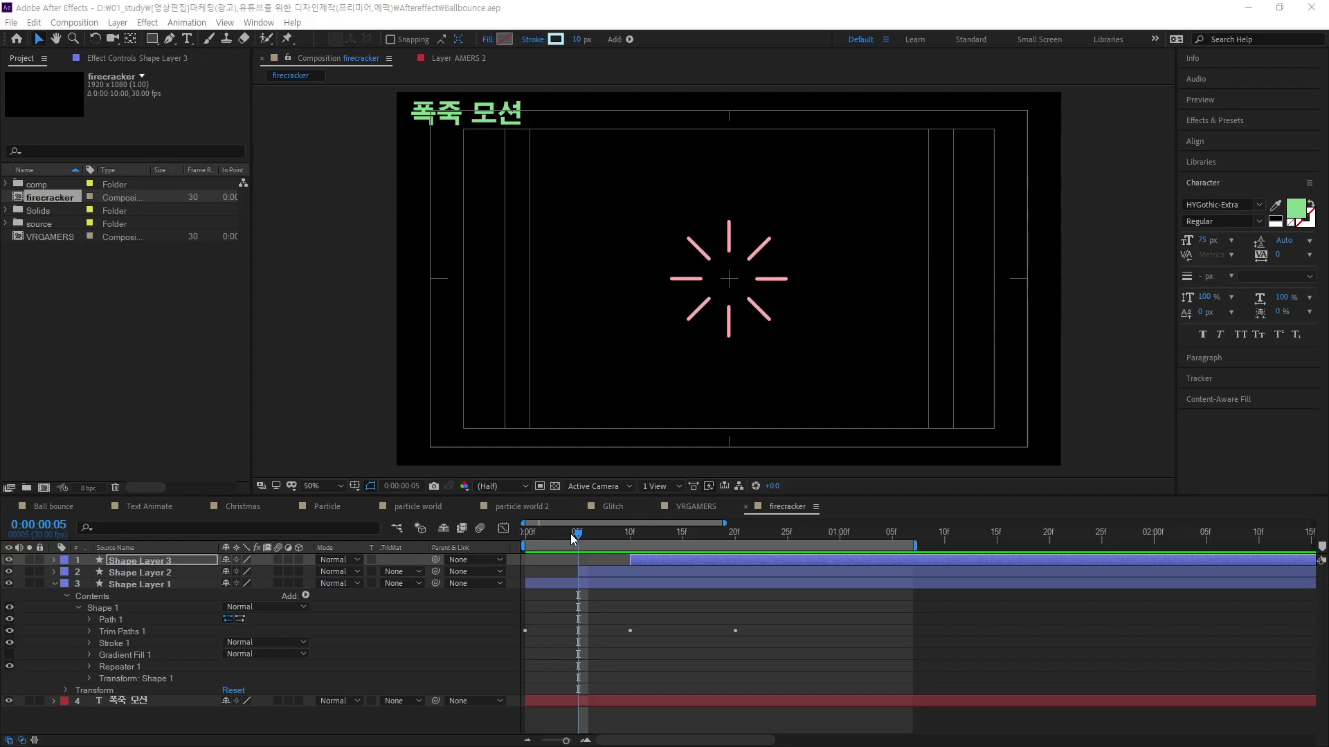
Step: Jump to frame 10, collapse Shape Layer 1's properties and preview the firecracker burst
{"action": "mouse_move", "coordinate": [577, 532]}
{"action": "left_mouse_down"}
{"action": "mouse_move", "coordinate": [629, 534]}
{"action": "mouse_move", "coordinate": [568, 562]}
{"action": "left_mouse_up"}
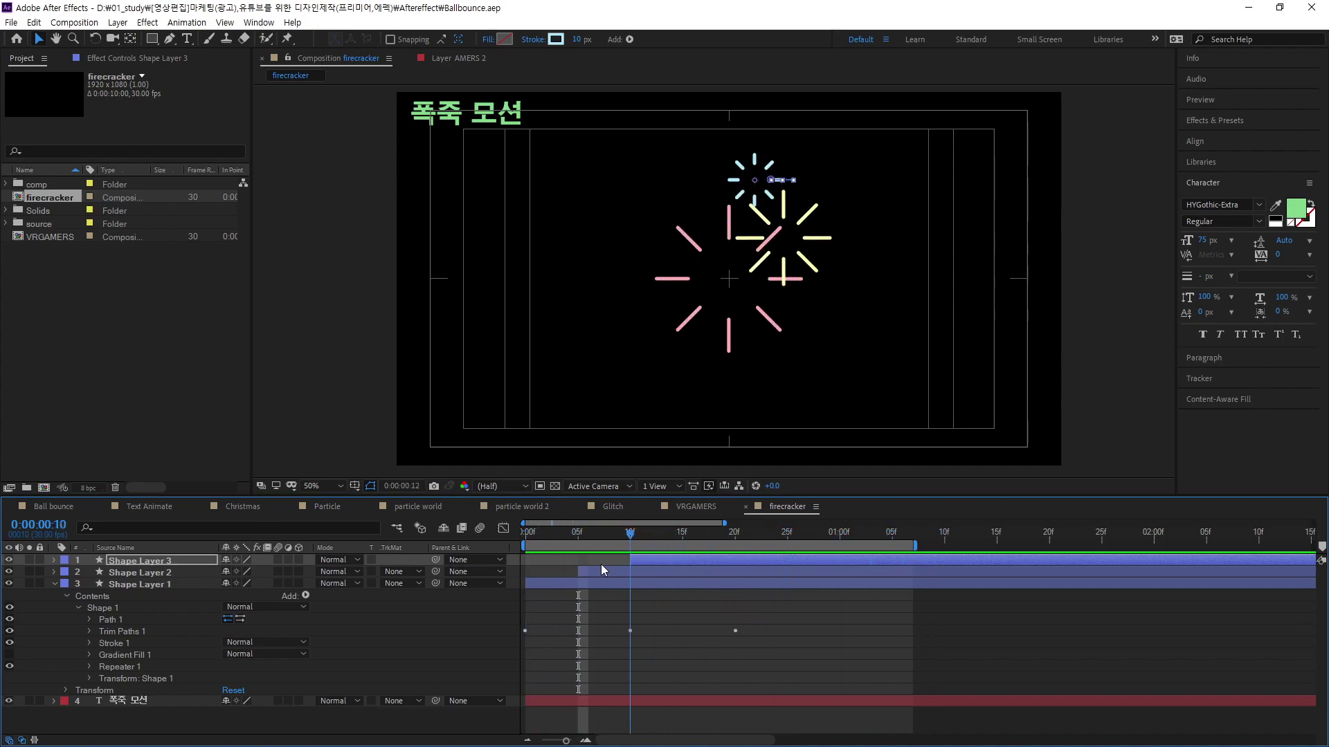
{"action": "left_click", "coordinate": [54, 583]}
{"action": "left_click", "coordinate": [194, 645]}
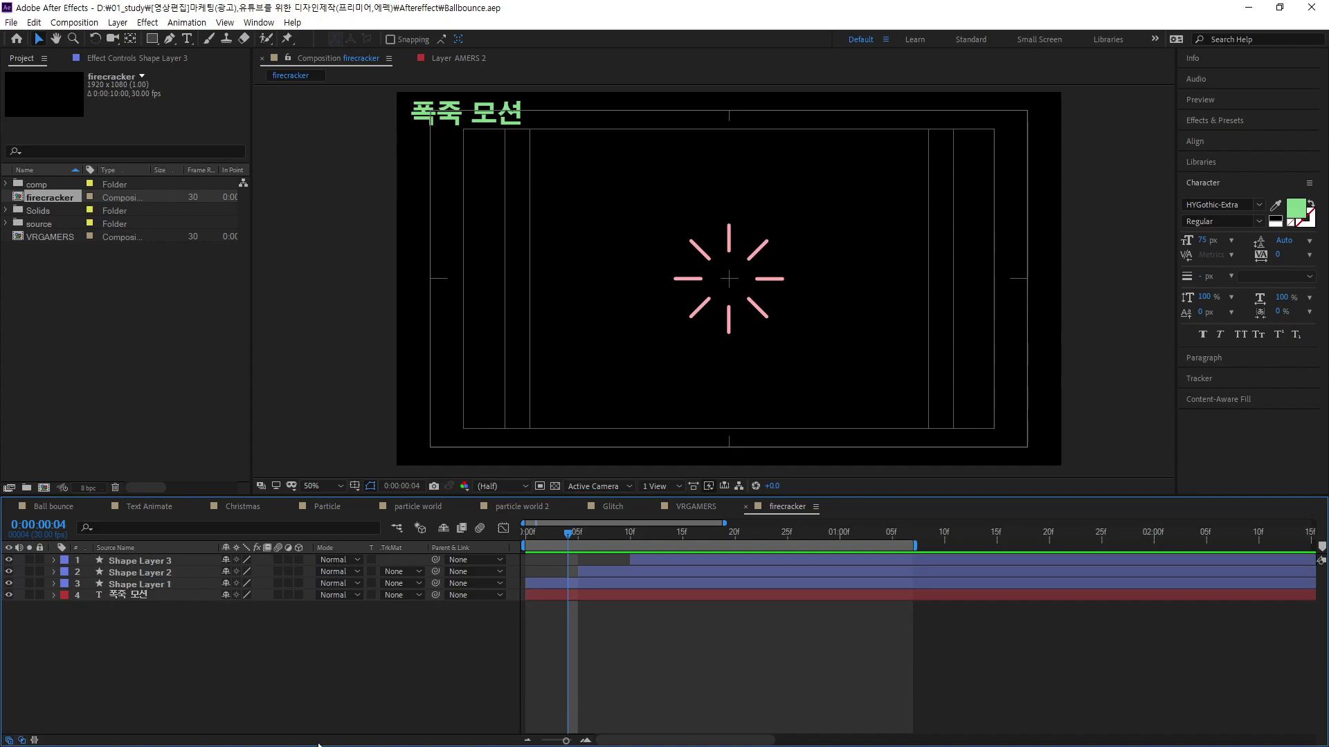
{"action": "key", "text": "space"}
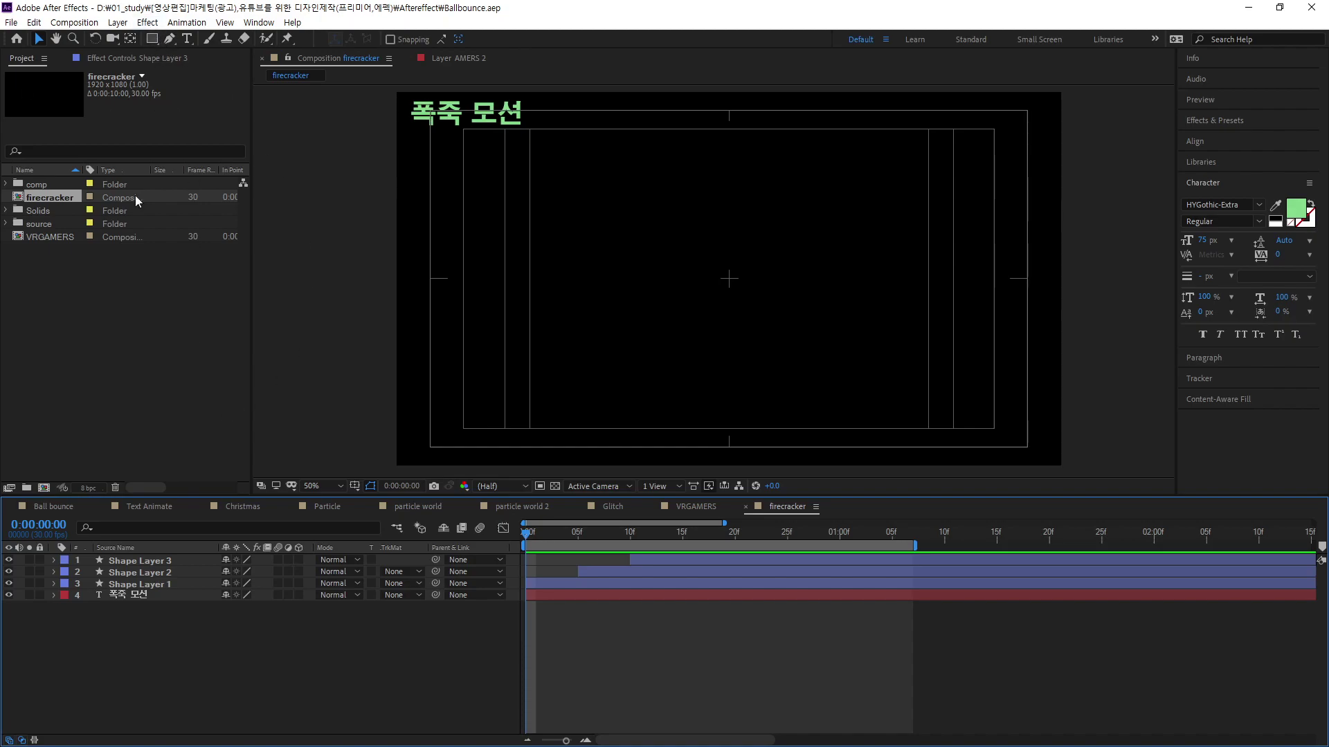
Step: Add a full-frame 1920×1080 grey solid, Gray Solid 2, atop the composition
{"action": "right_click", "coordinate": [196, 653]}
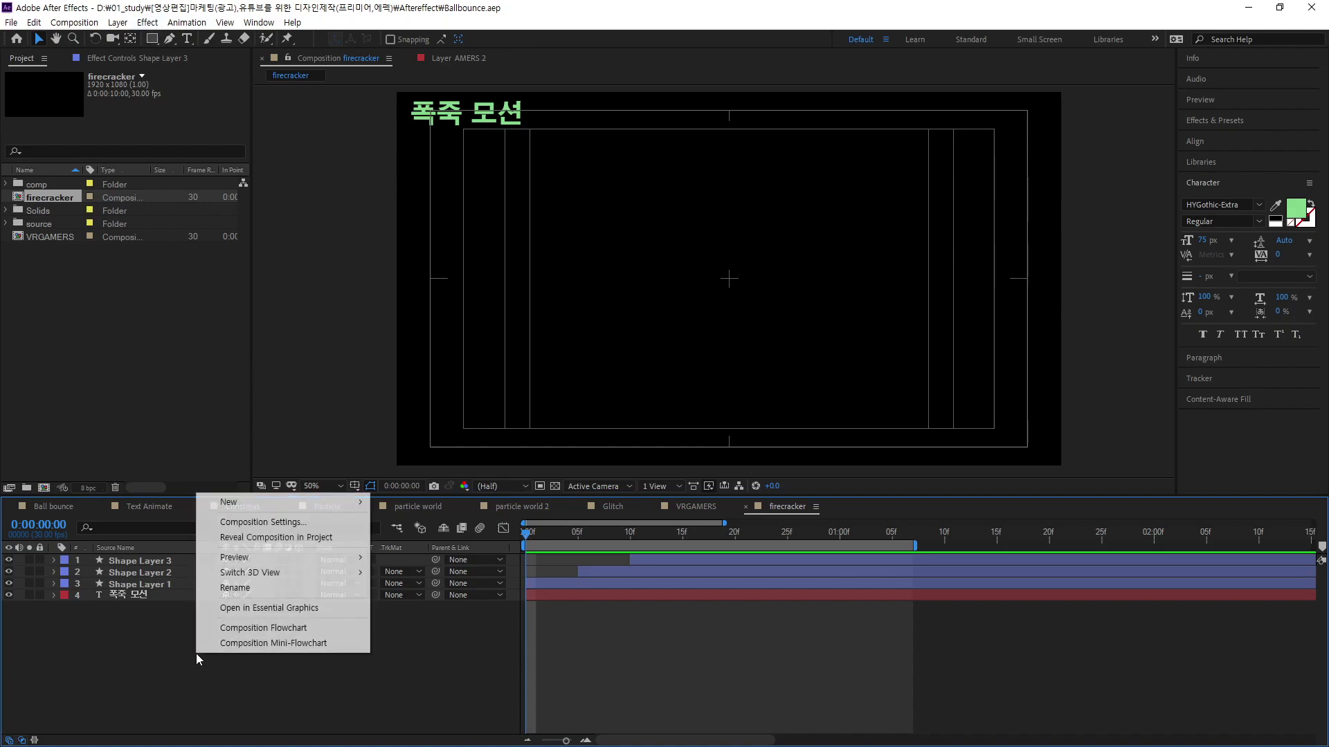
{"action": "mouse_move", "coordinate": [291, 502]}
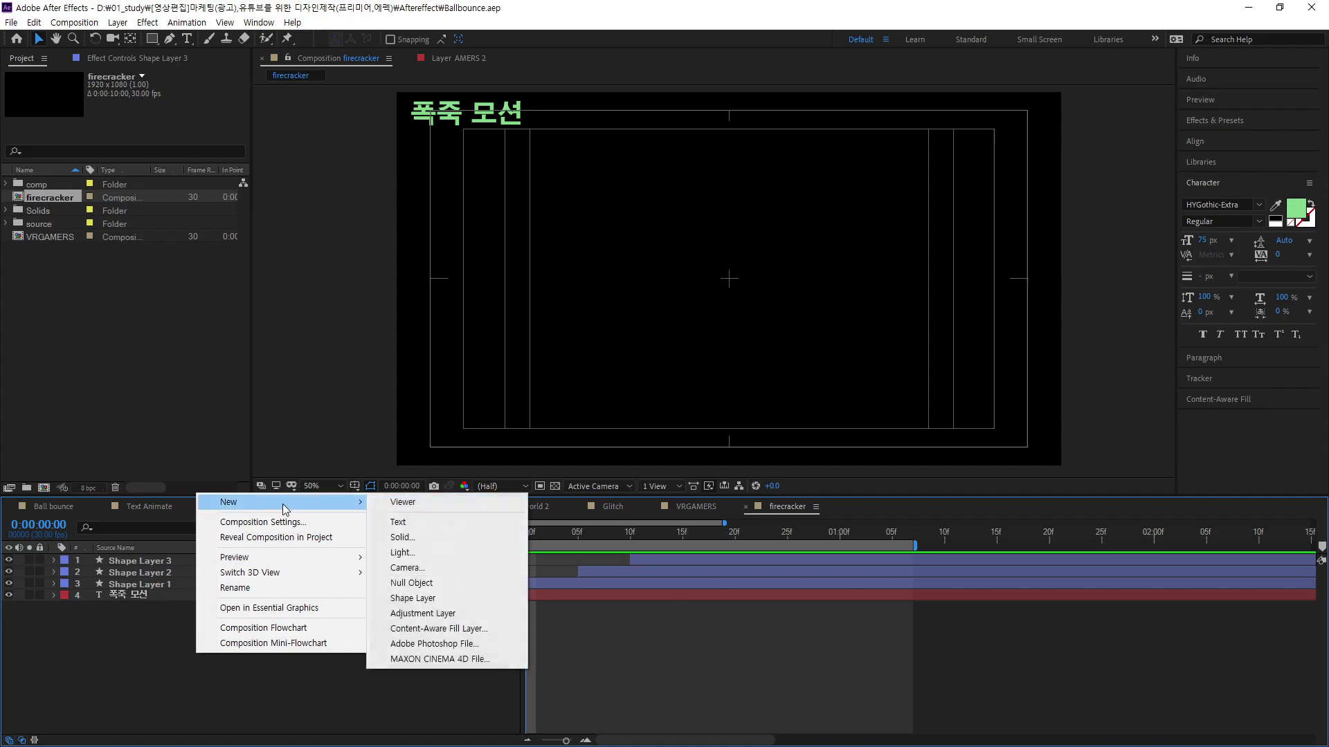
{"action": "left_click", "coordinate": [421, 537]}
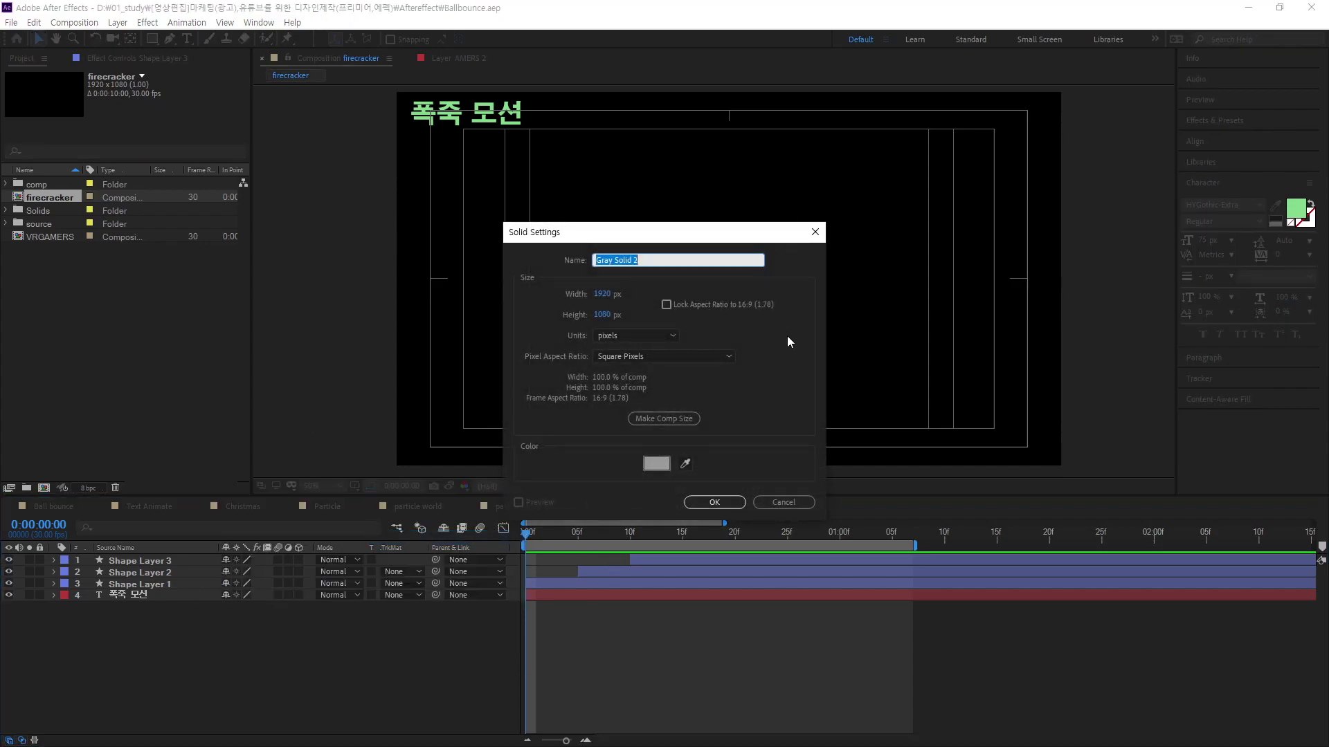
{"action": "left_click", "coordinate": [739, 502]}
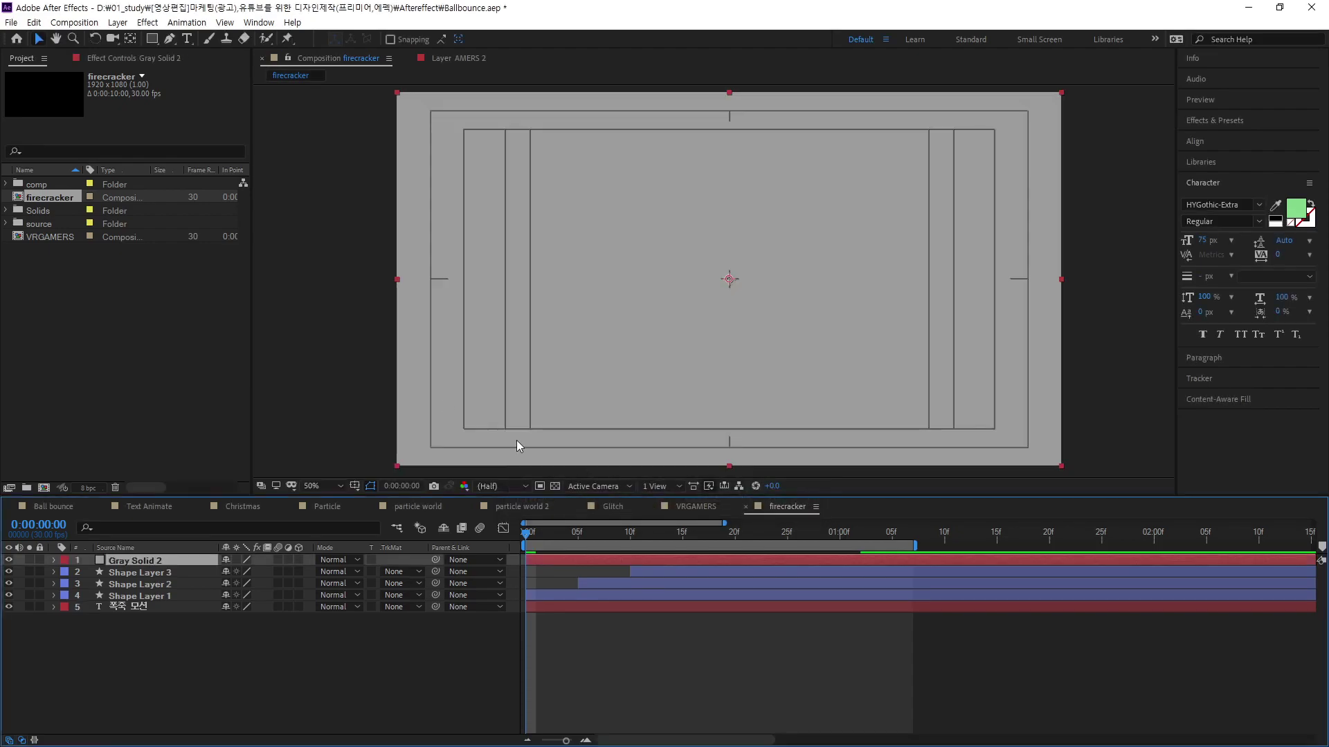
{"action": "left_click", "coordinate": [151, 38]}
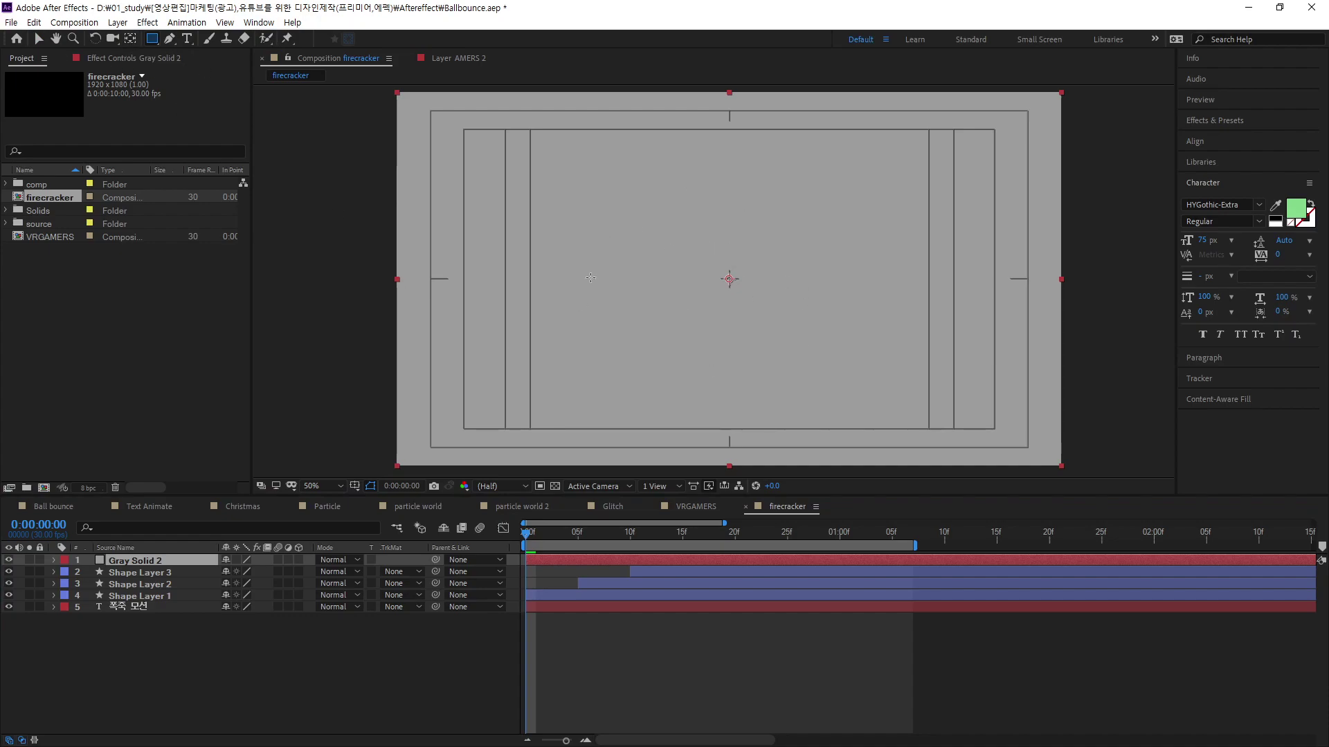
Step: Draw a small square rectangular mask on the grey solid, left of centre
{"action": "left_click_drag", "start_coordinate": [576, 247], "coordinate": [635, 311]}
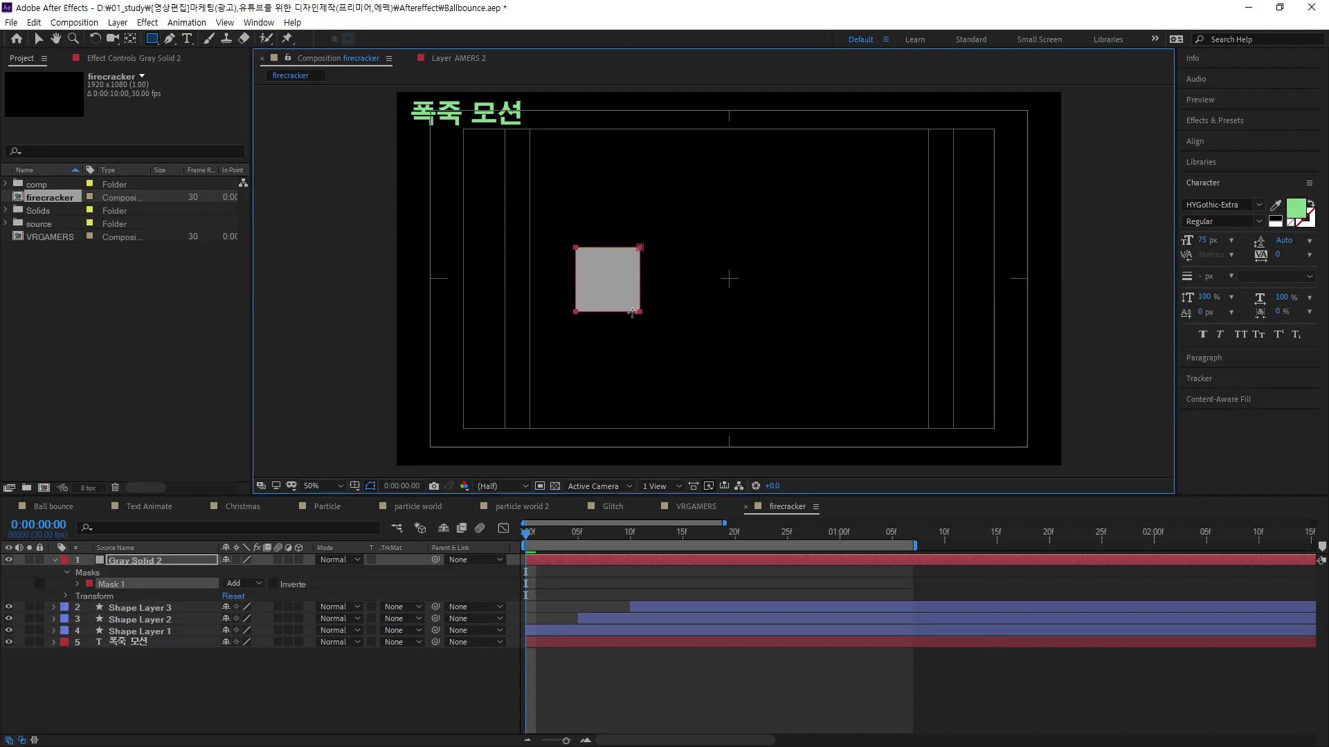
{"action": "mouse_move", "coordinate": [634, 312]}
{"action": "left_mouse_down"}
{"action": "mouse_move", "coordinate": [607, 279]}
{"action": "mouse_move", "coordinate": [625, 301]}
{"action": "mouse_move", "coordinate": [612, 301]}
{"action": "left_mouse_up"}
{"action": "left_click_drag", "start_coordinate": [613, 301], "coordinate": [647, 327]}
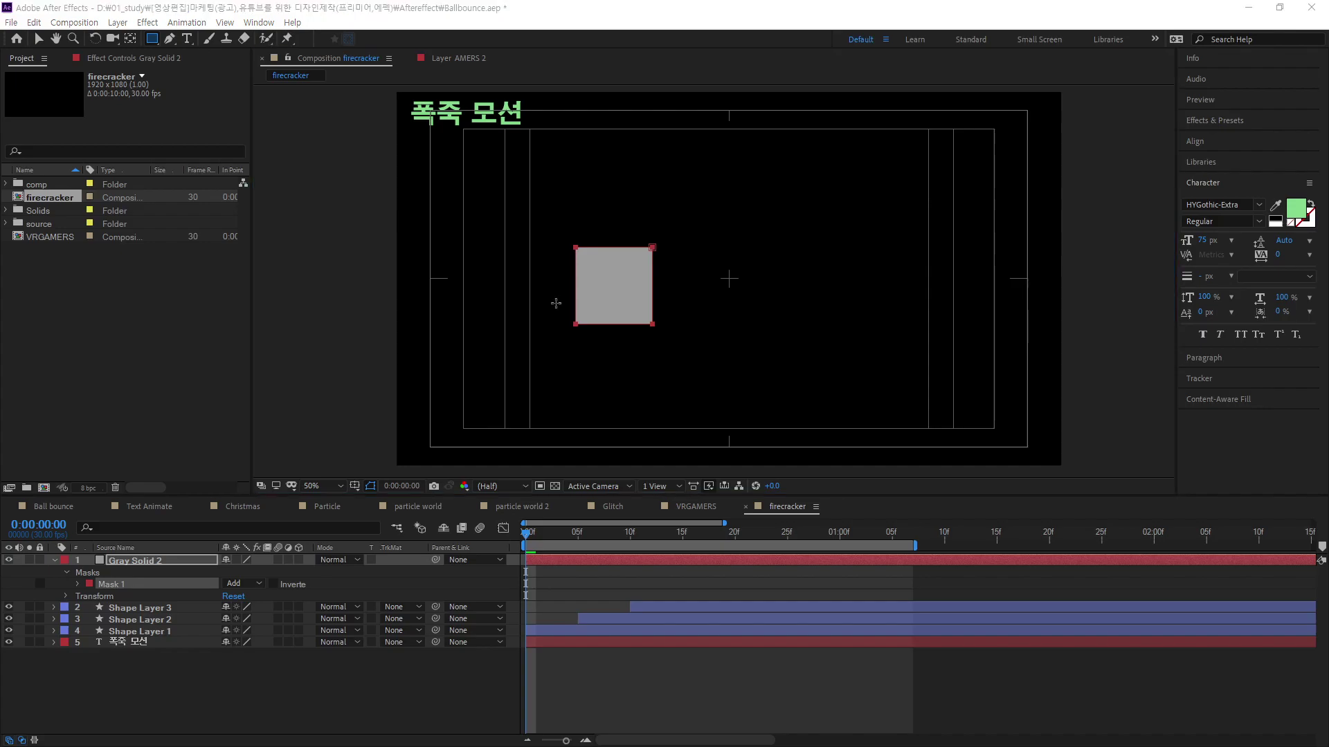
Step: Duplicate Mask 1 into Mask 2 with Ctrl+D
{"action": "left_click", "coordinate": [112, 587]}
{"action": "left_click_drag", "start_coordinate": [271, 585], "coordinate": [215, 578]}
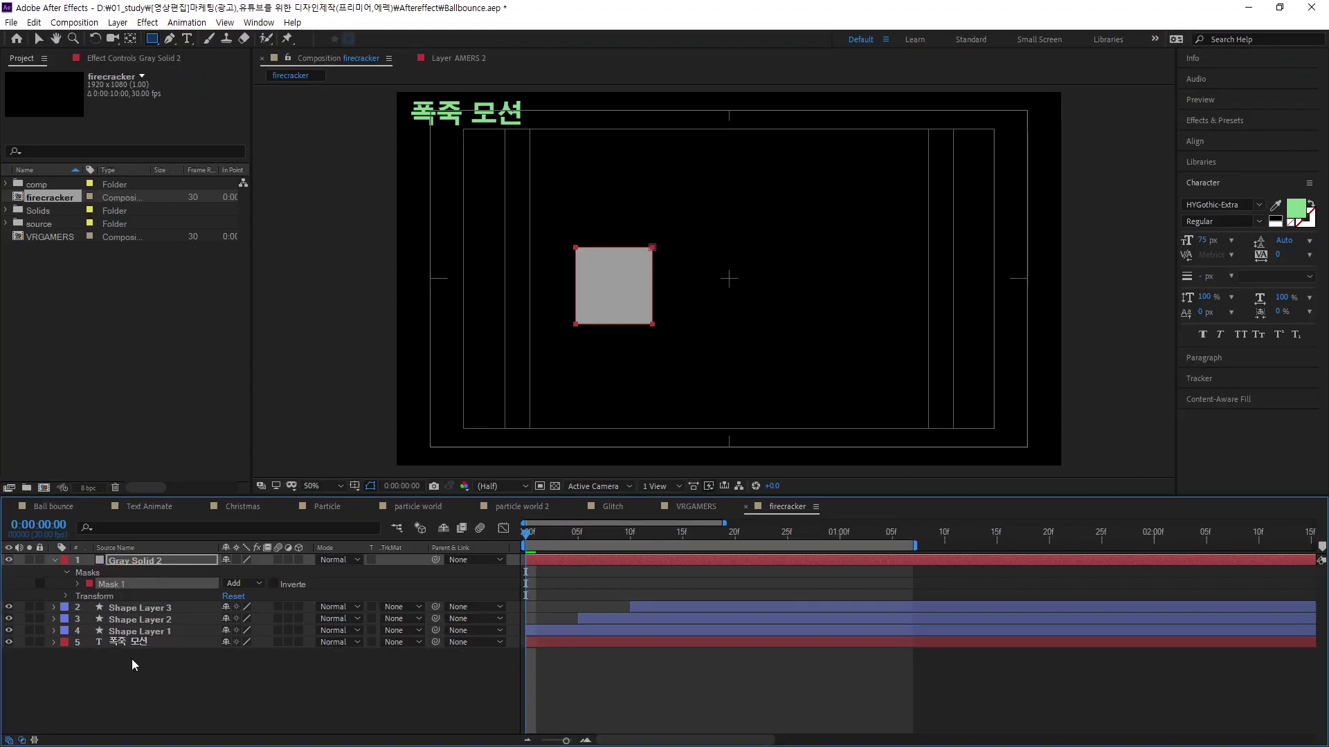
{"action": "key", "text": "ctrl+d"}
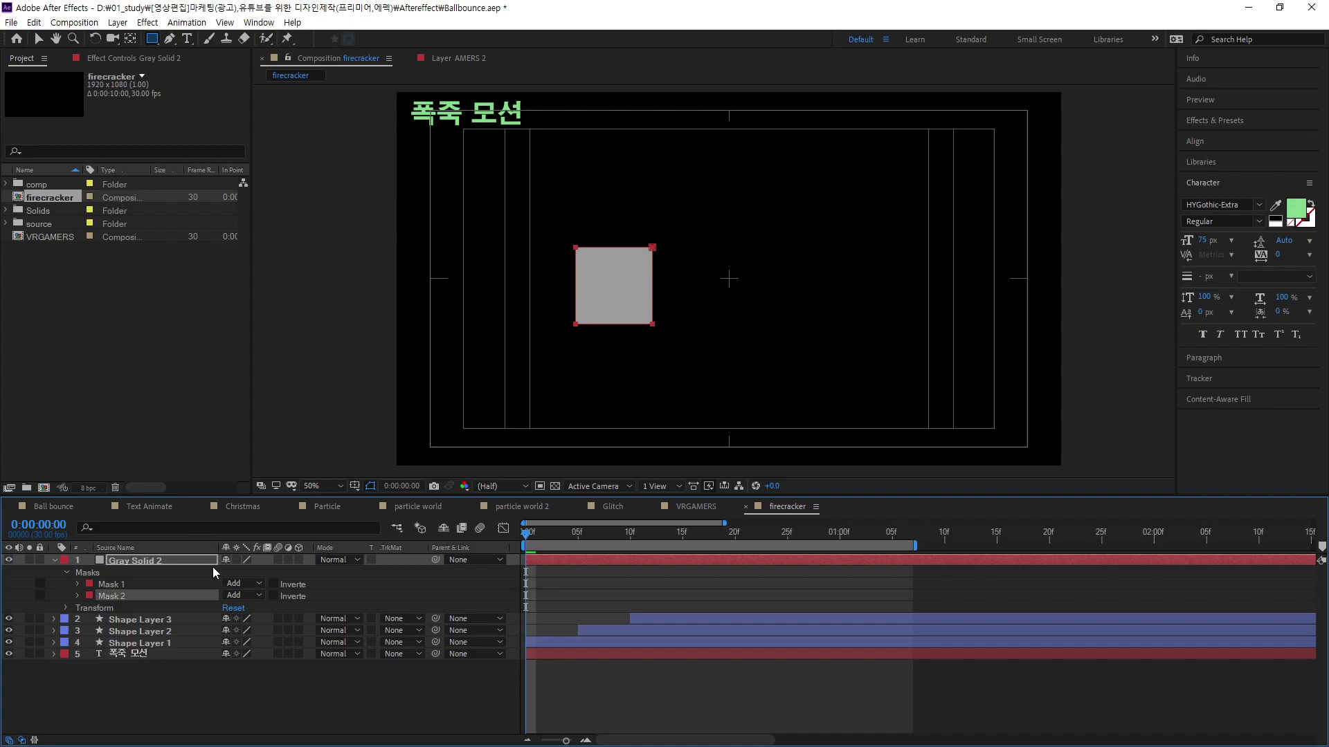
Step: Switch Mask 2's mode from Add to Subtract so the grey square cancels out
{"action": "left_click", "coordinate": [111, 584]}
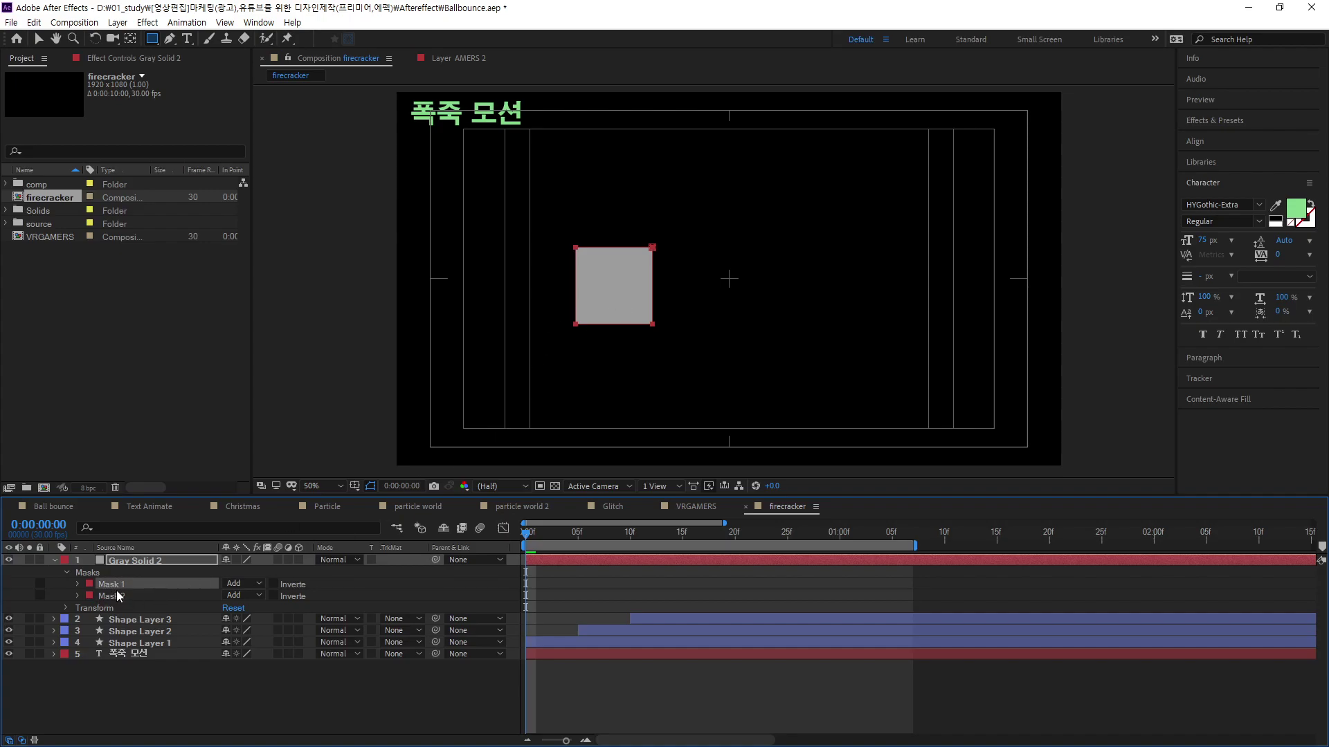
{"action": "left_click", "coordinate": [118, 596]}
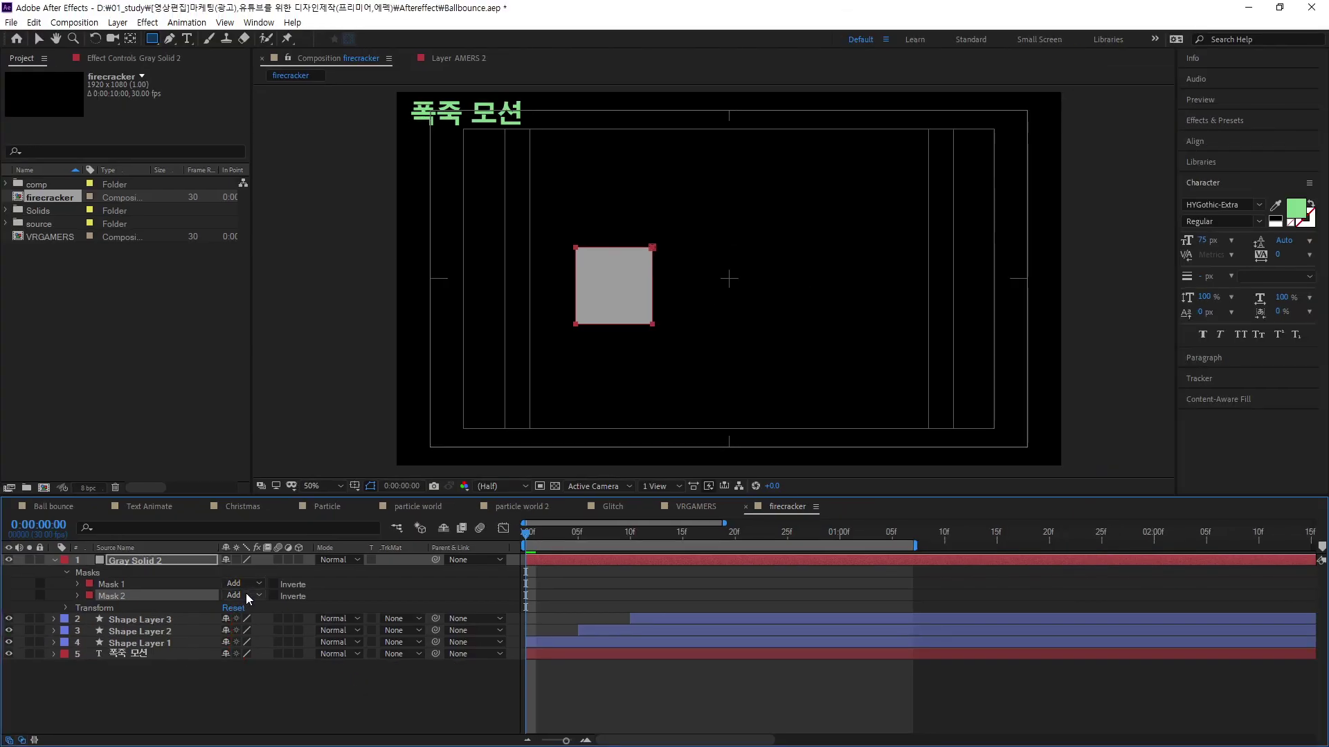
{"action": "left_click", "coordinate": [248, 597]}
{"action": "left_click", "coordinate": [263, 642]}
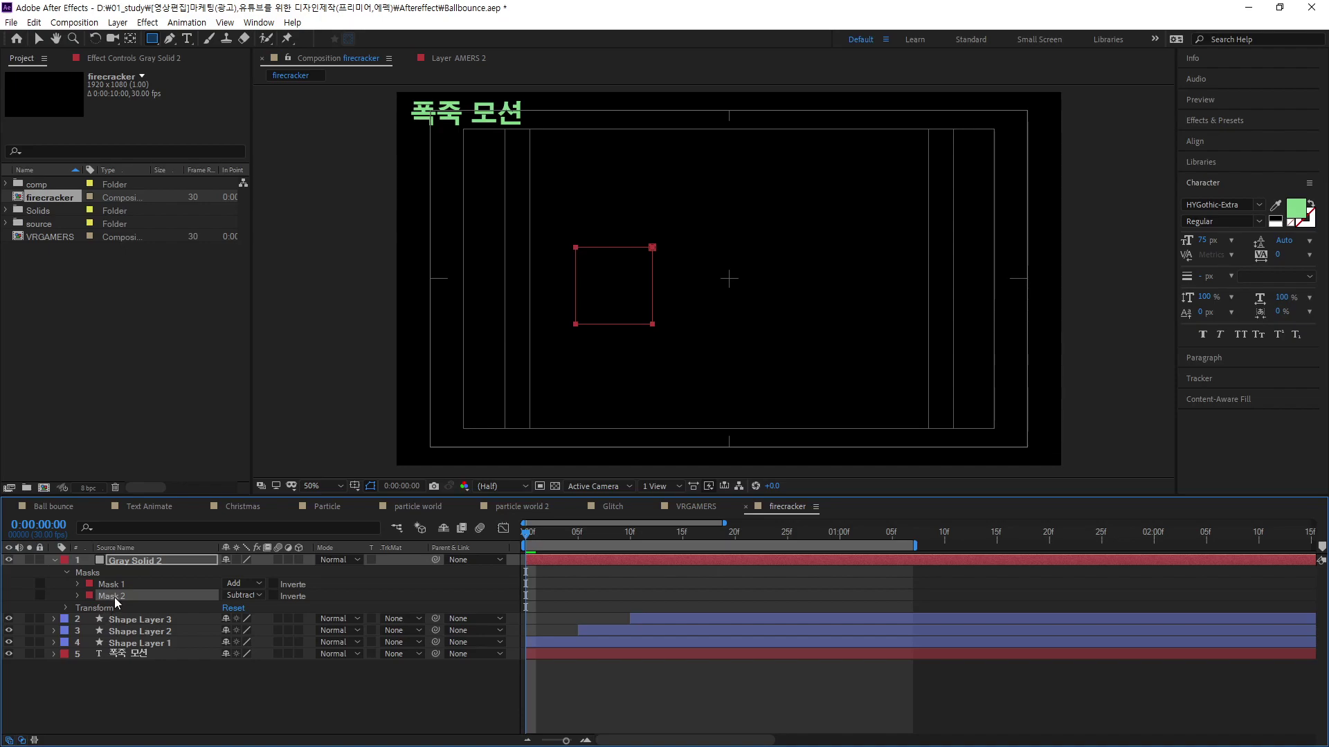
{"action": "left_click", "coordinate": [78, 596]}
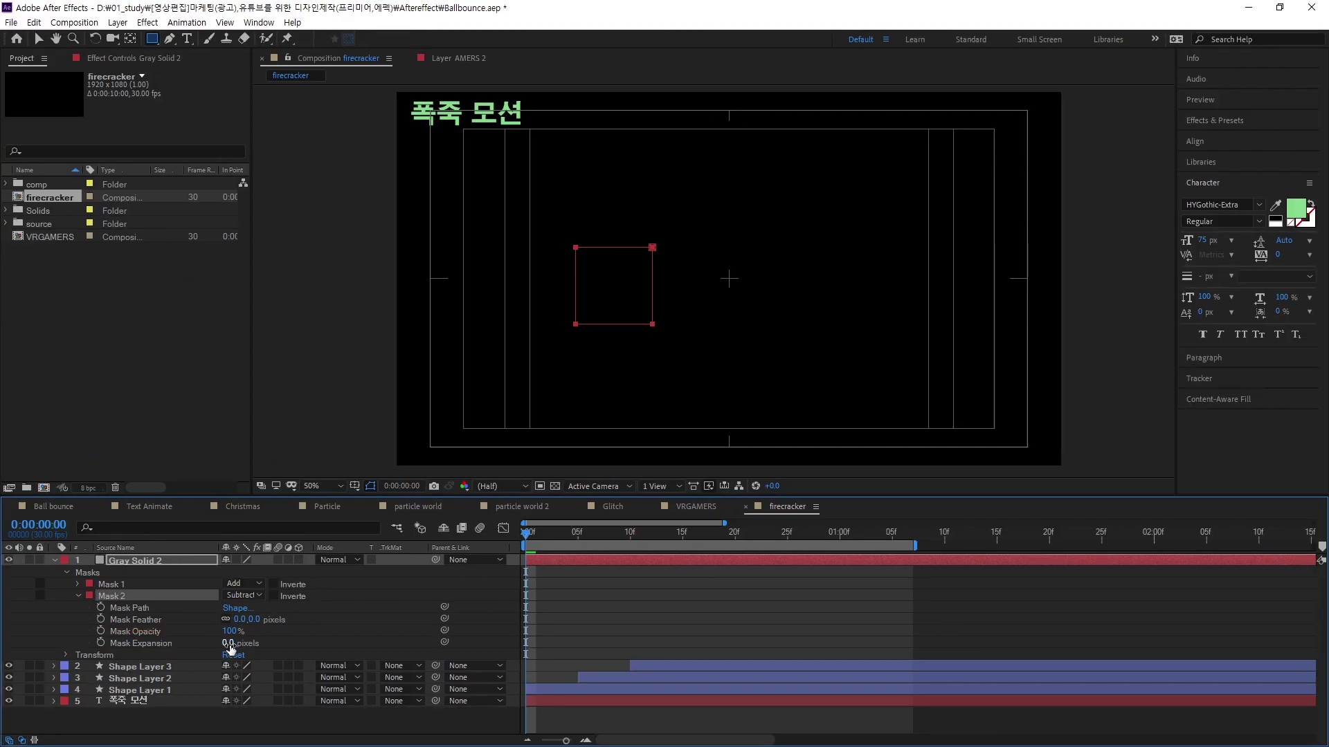
Step: Set Mask 2's Mask Expansion to -32 pixels, leaving a hollow grey square outline
{"action": "left_click_drag", "start_coordinate": [227, 643], "coordinate": [206, 643]}
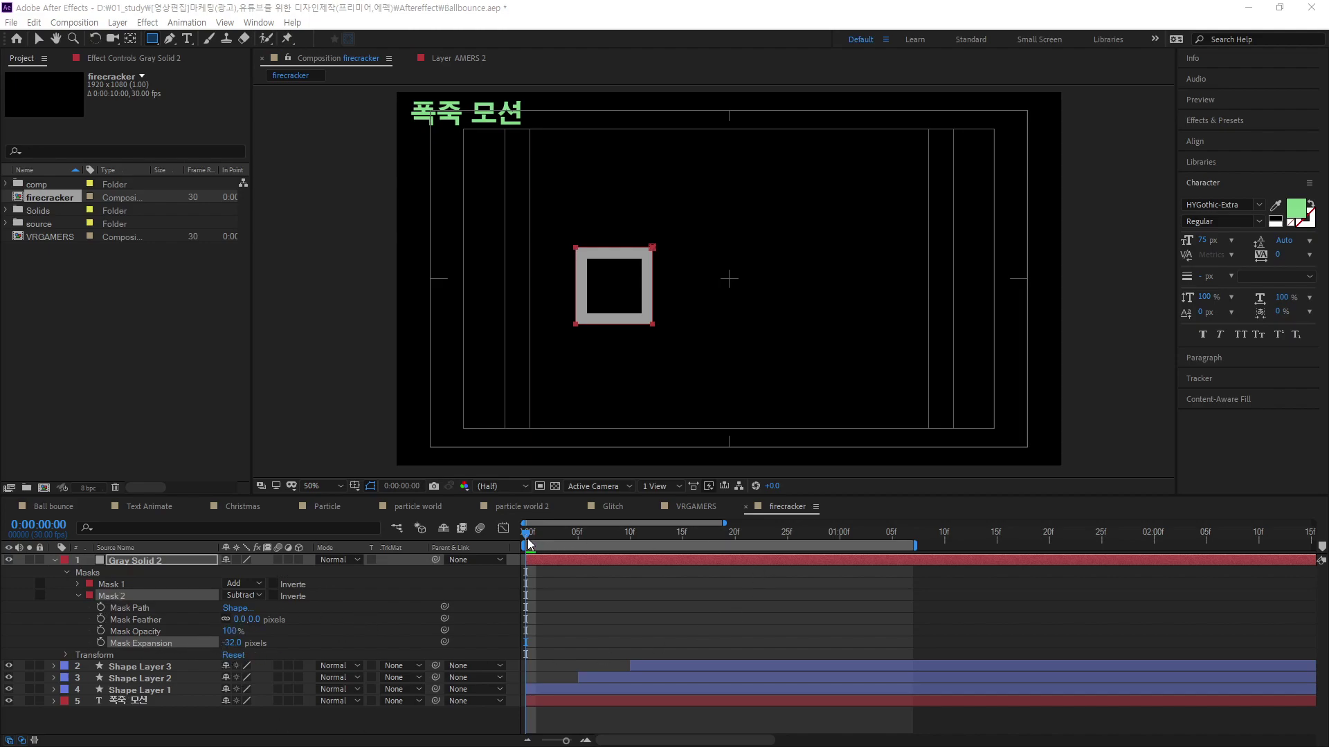
{"action": "left_click", "coordinate": [111, 588]}
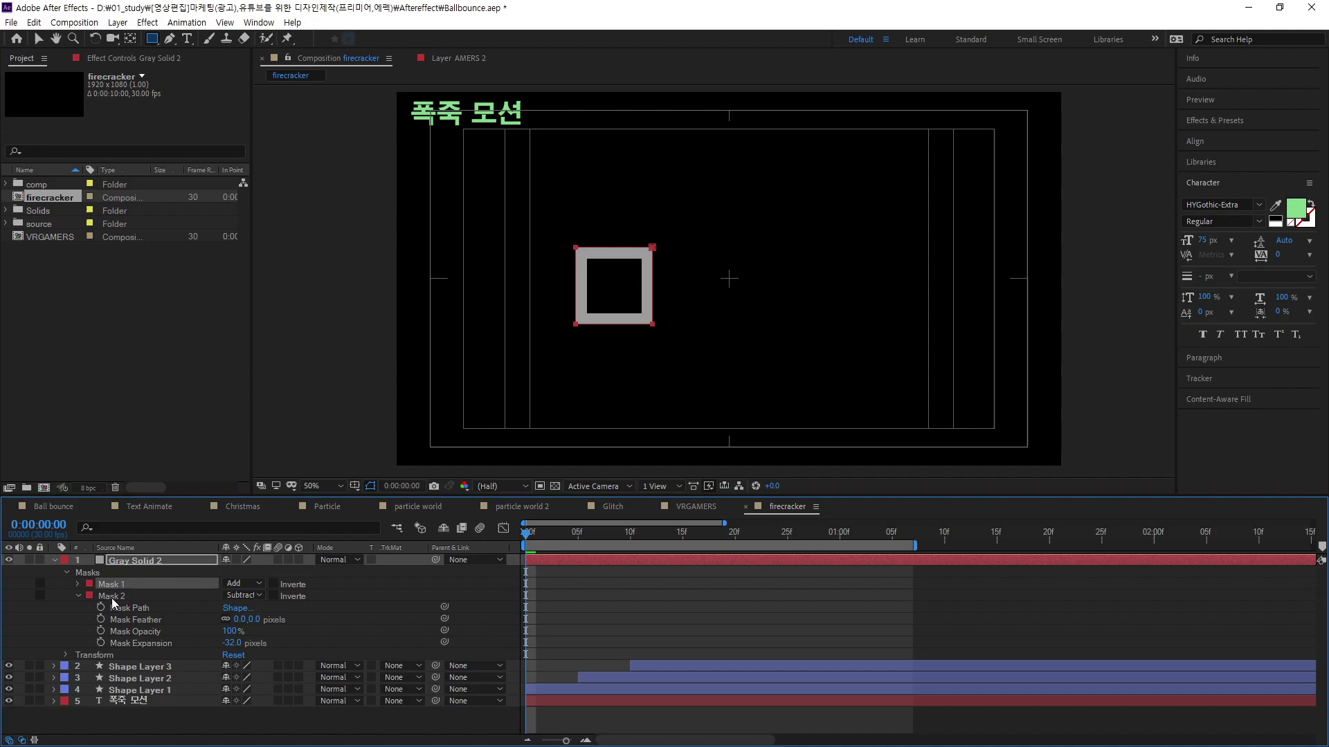
{"action": "left_click", "coordinate": [77, 585]}
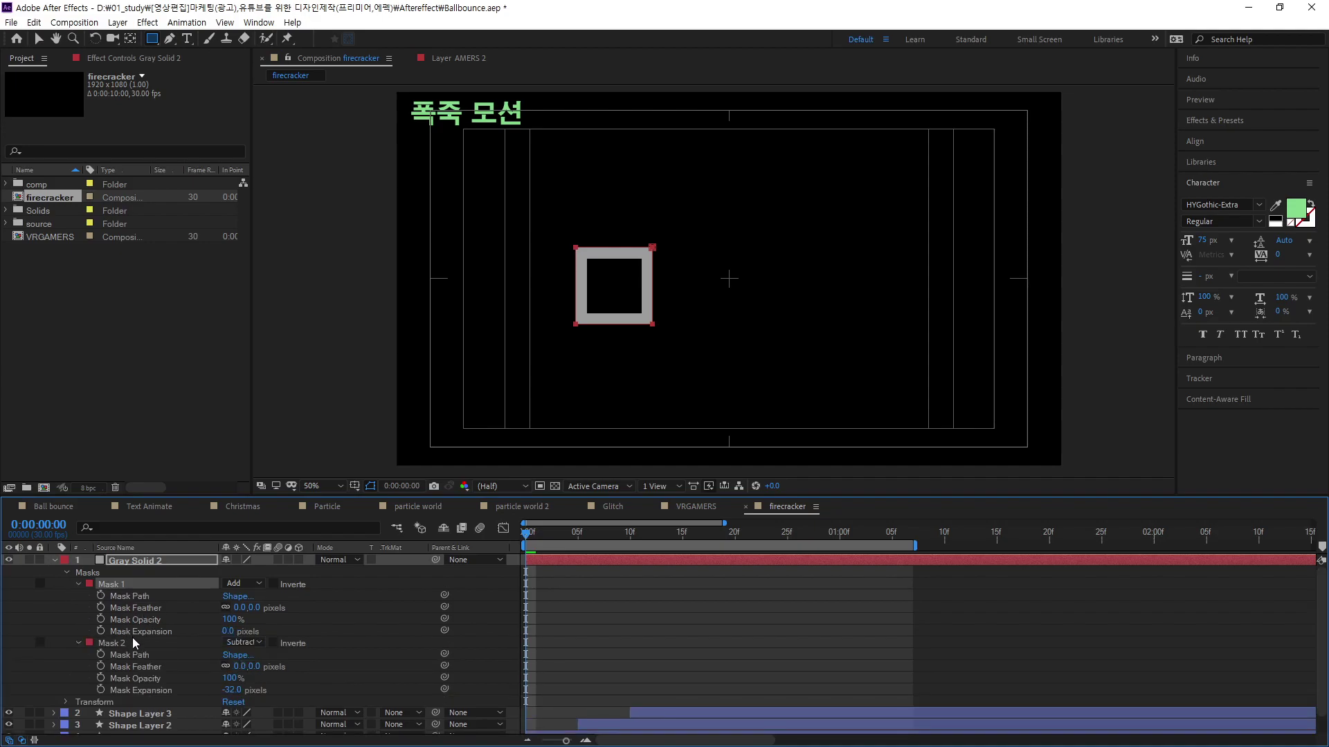
Step: Keyframe Mask 1's Mask Expansion at -33 pixels on frame 0
{"action": "left_click", "coordinate": [148, 633]}
{"action": "left_click", "coordinate": [145, 693]}
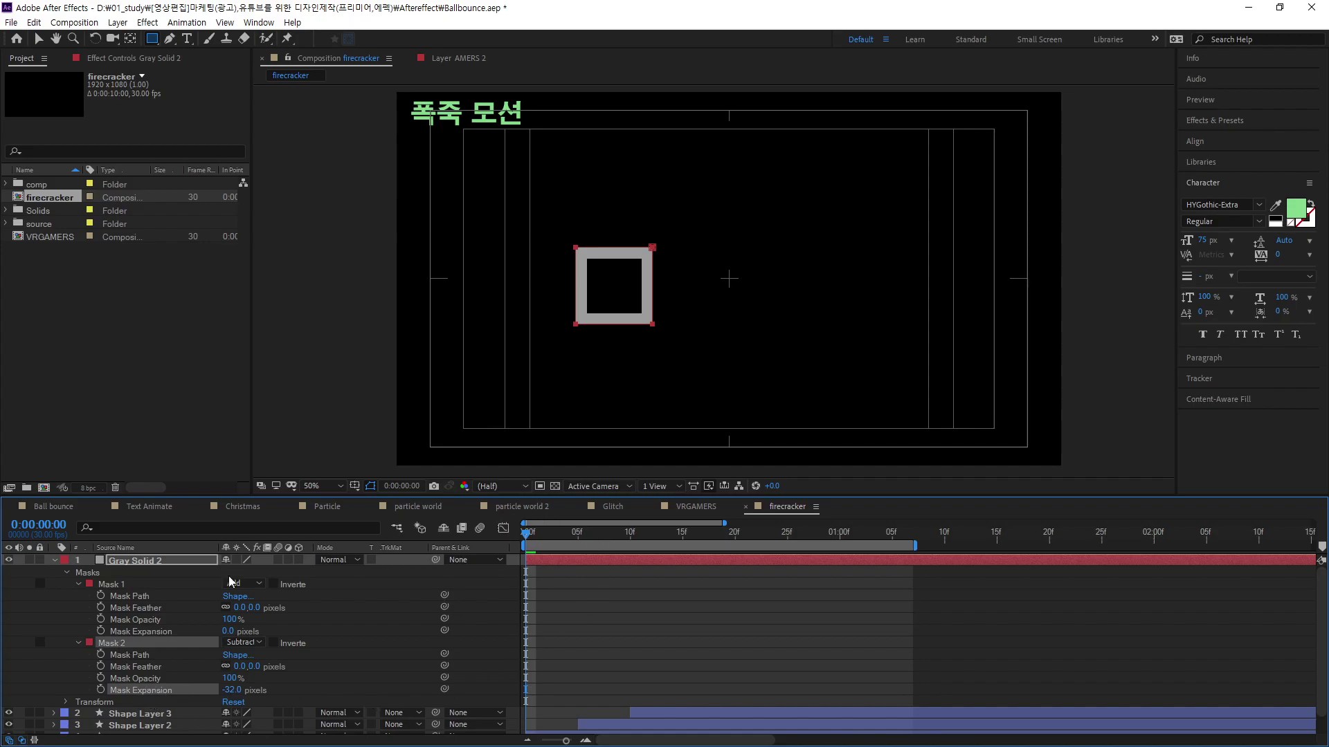
{"action": "left_click", "coordinate": [124, 586]}
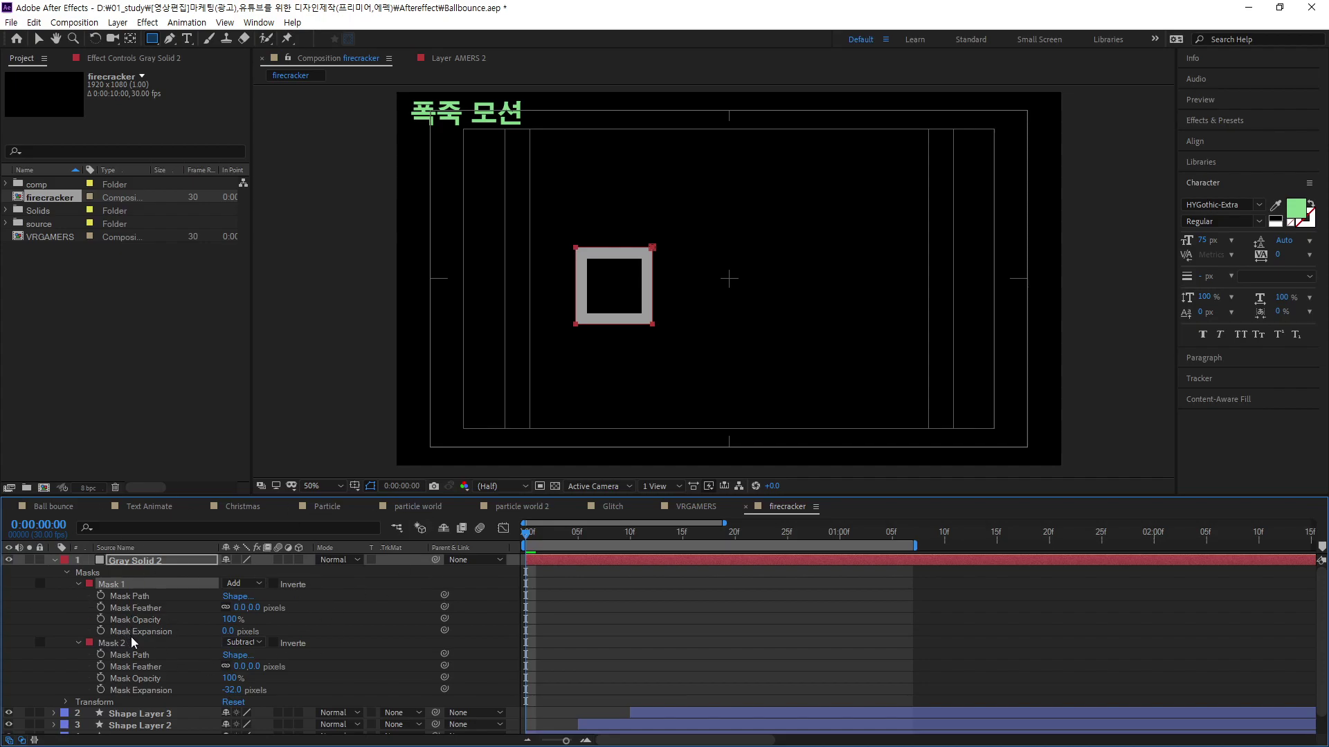
{"action": "left_click", "coordinate": [102, 632]}
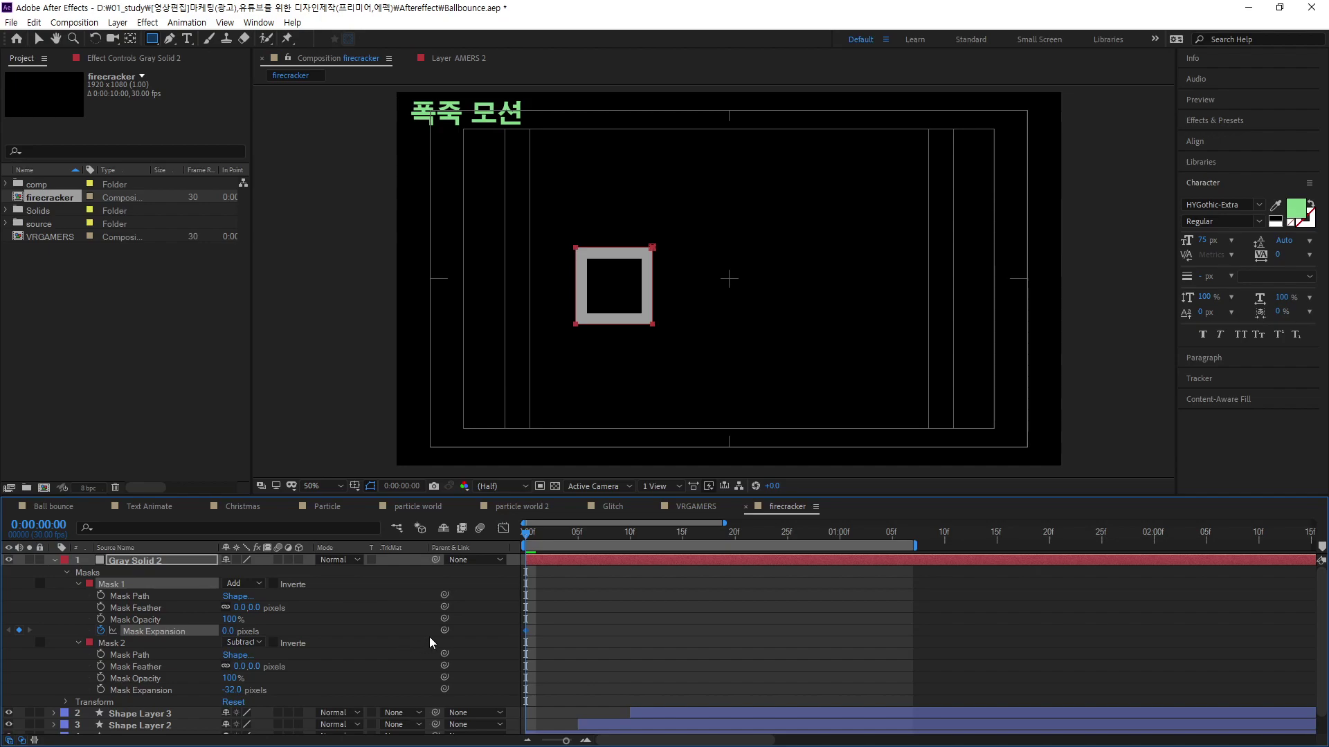
{"action": "left_click", "coordinate": [228, 631]}
{"action": "type", "text": "33"}
{"action": "key", "text": "Return"}
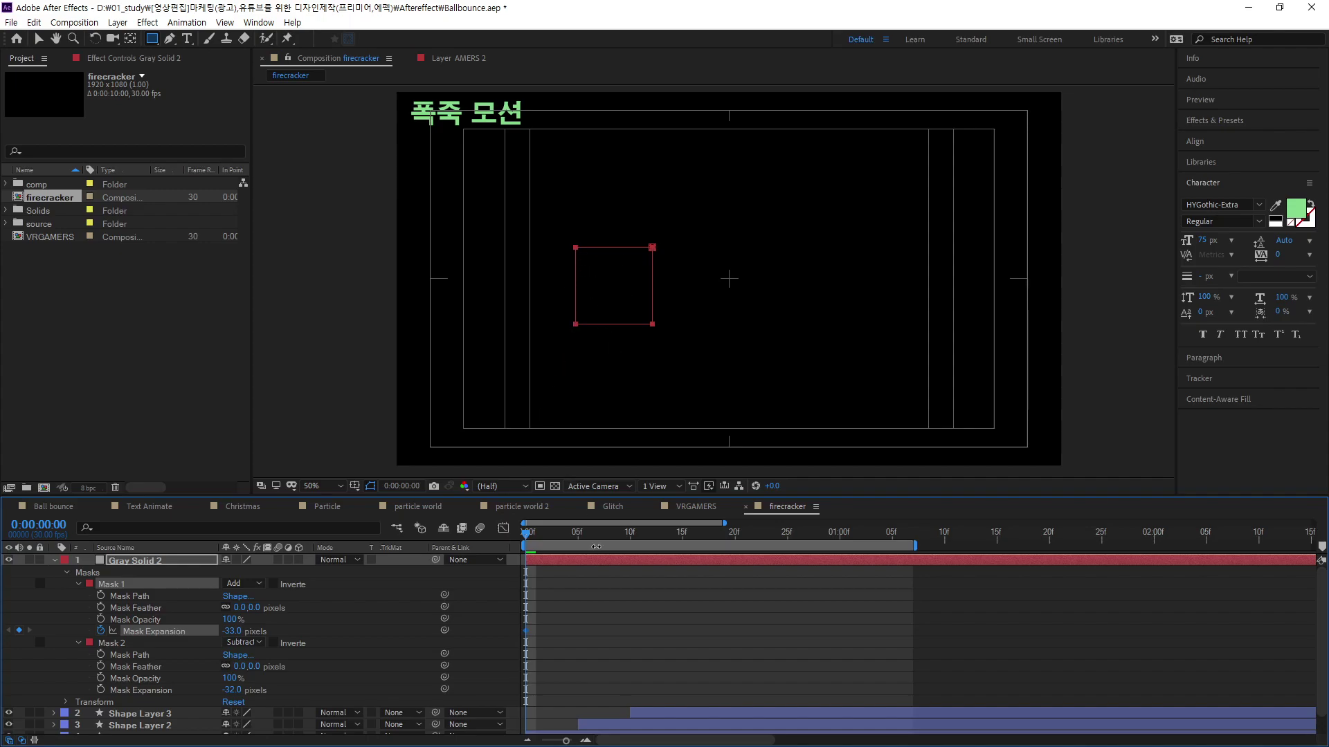
Step: Set Mask 1's expansion to 0 at frame 10 and preview the frame growing in
{"action": "left_click_drag", "start_coordinate": [528, 535], "coordinate": [629, 573]}
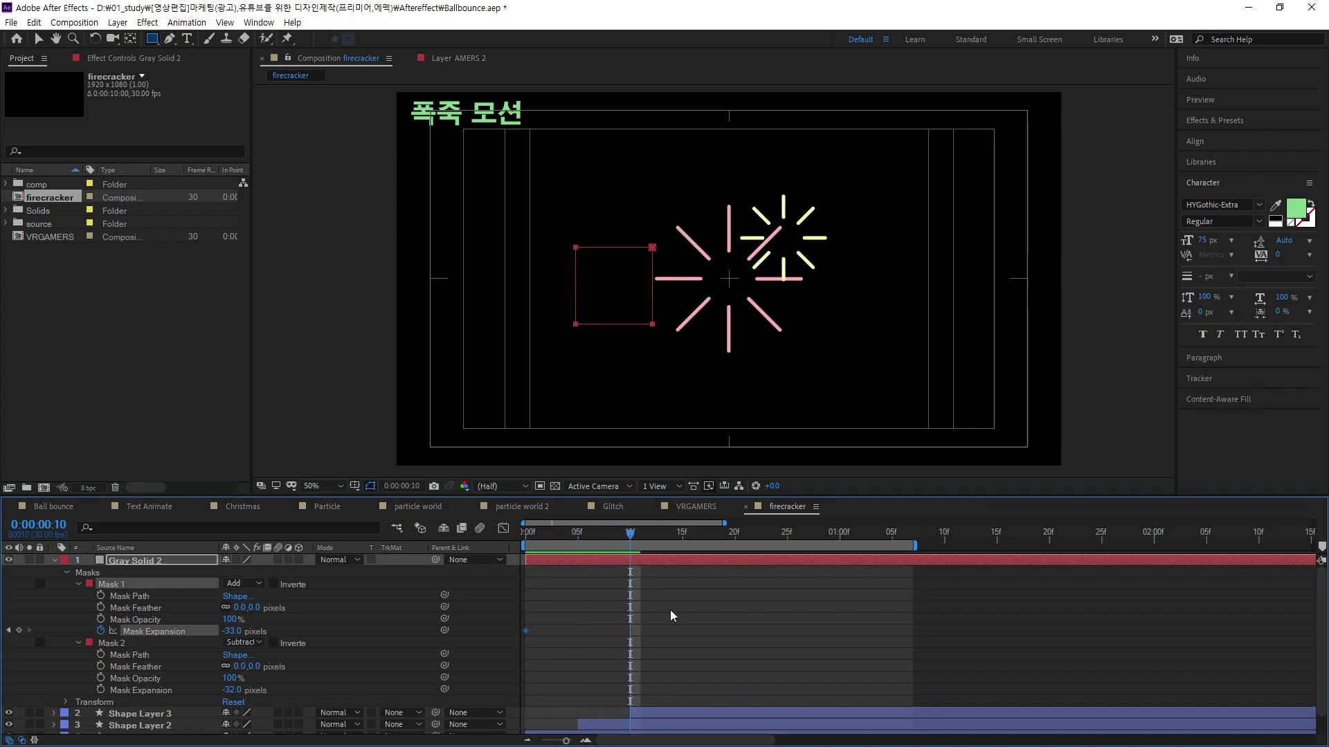
{"action": "left_click", "coordinate": [230, 631]}
{"action": "type", "text": "0"}
{"action": "key", "text": "Return"}
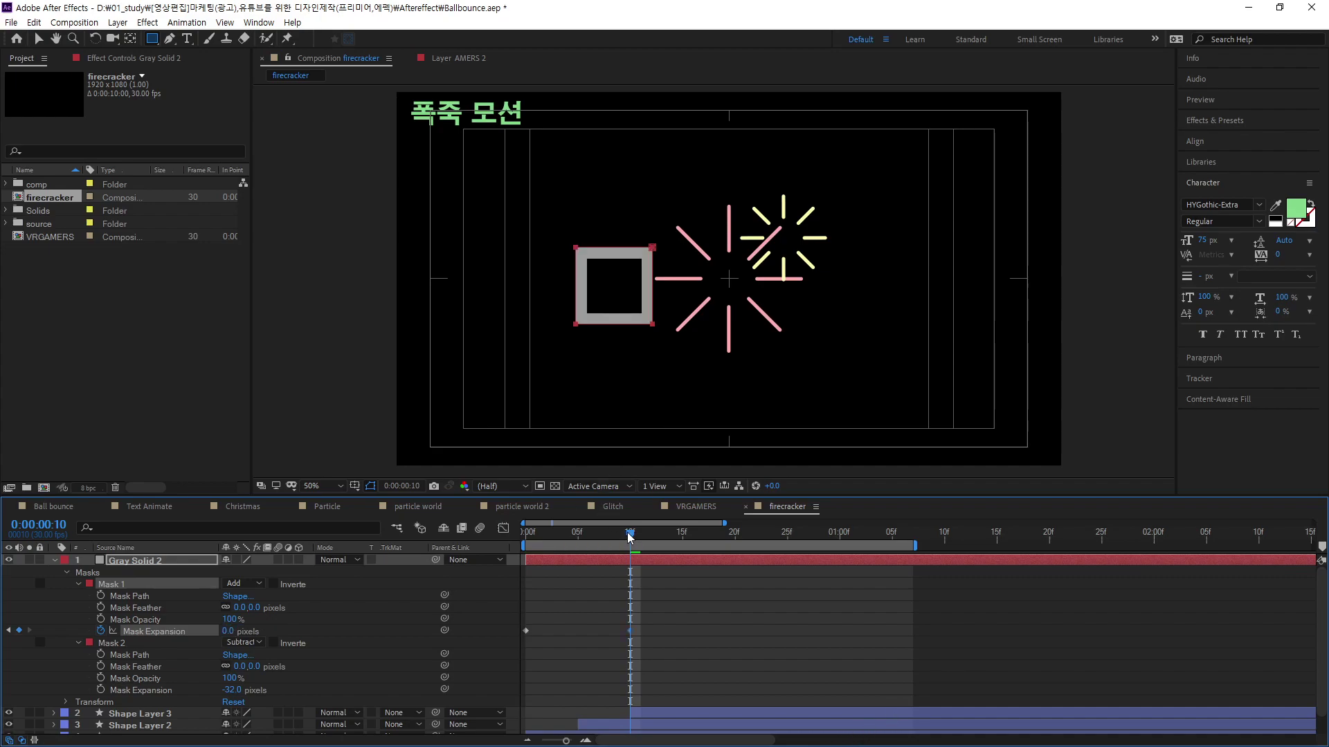
{"action": "left_click_drag", "start_coordinate": [630, 536], "coordinate": [527, 537]}
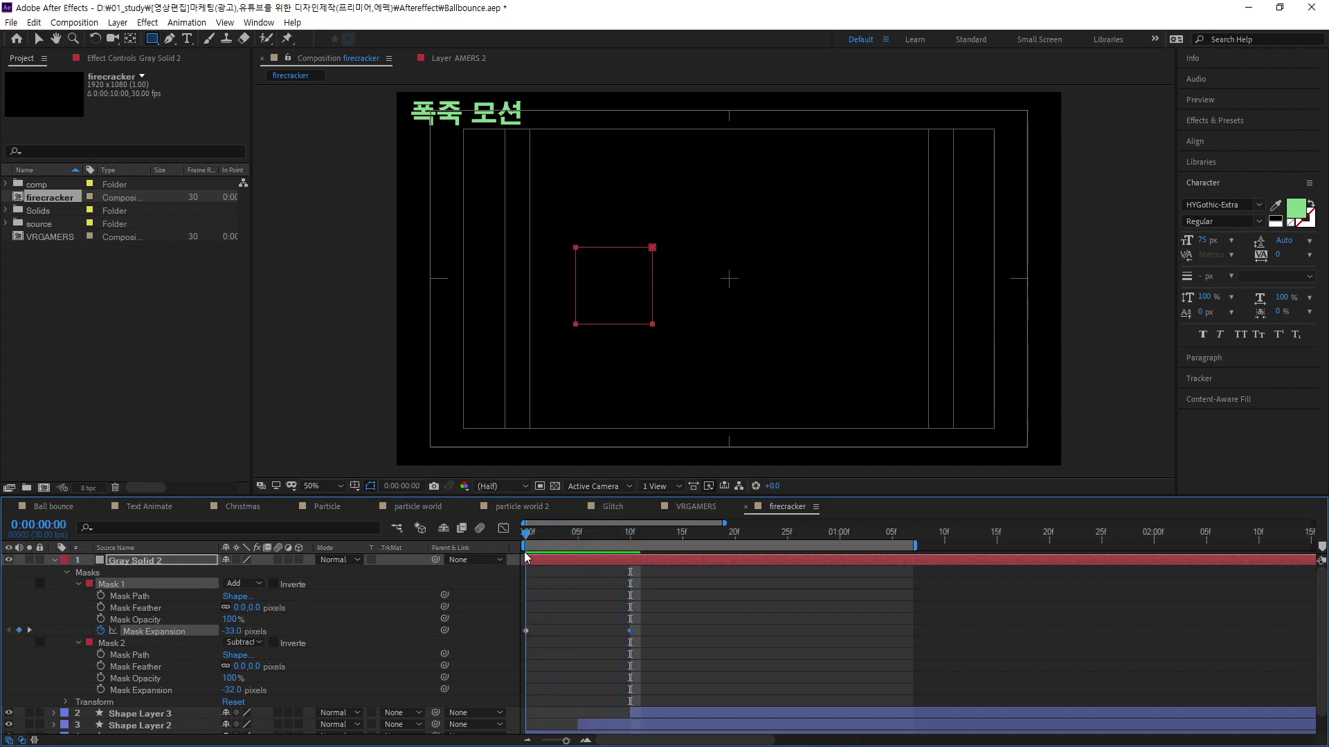
{"action": "key", "text": "space"}
{"action": "key", "text": "space"}
{"action": "key", "text": "space"}
{"action": "key", "text": "space"}
{"action": "key", "text": "space"}
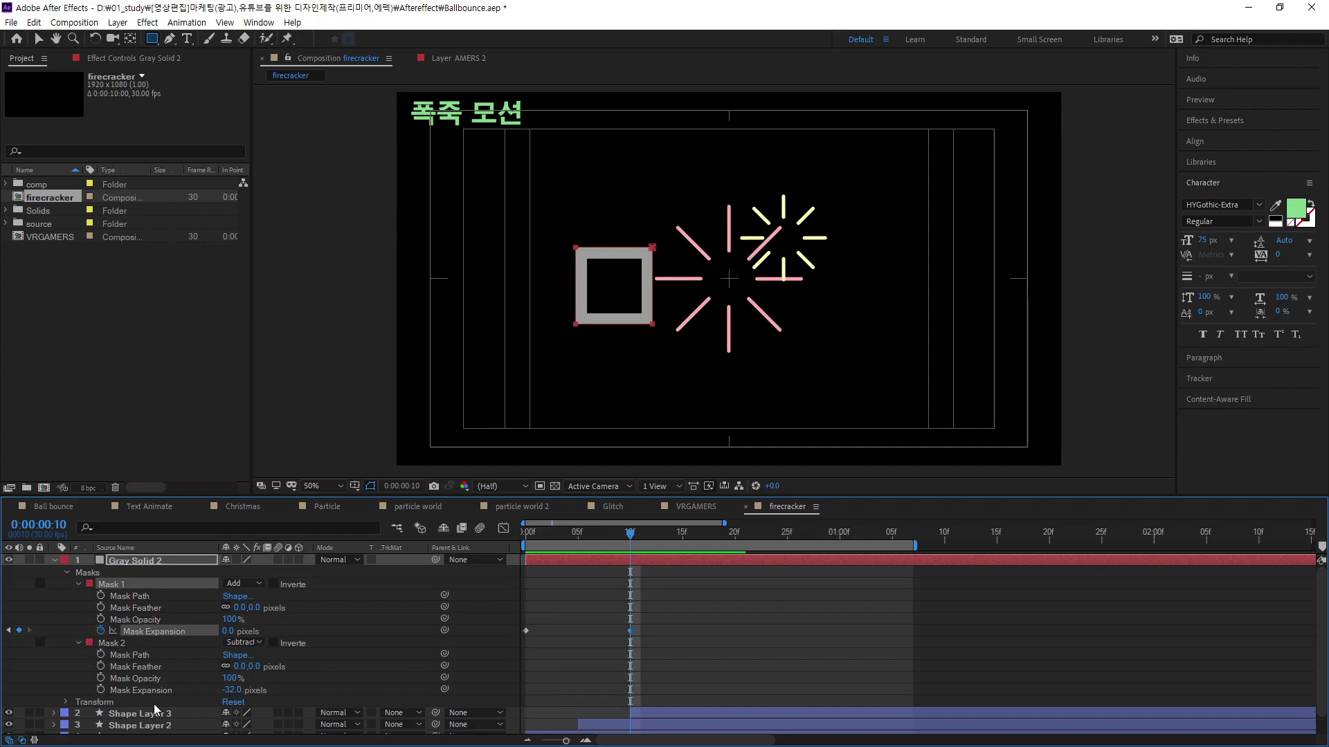
{"action": "left_click", "coordinate": [101, 690]}
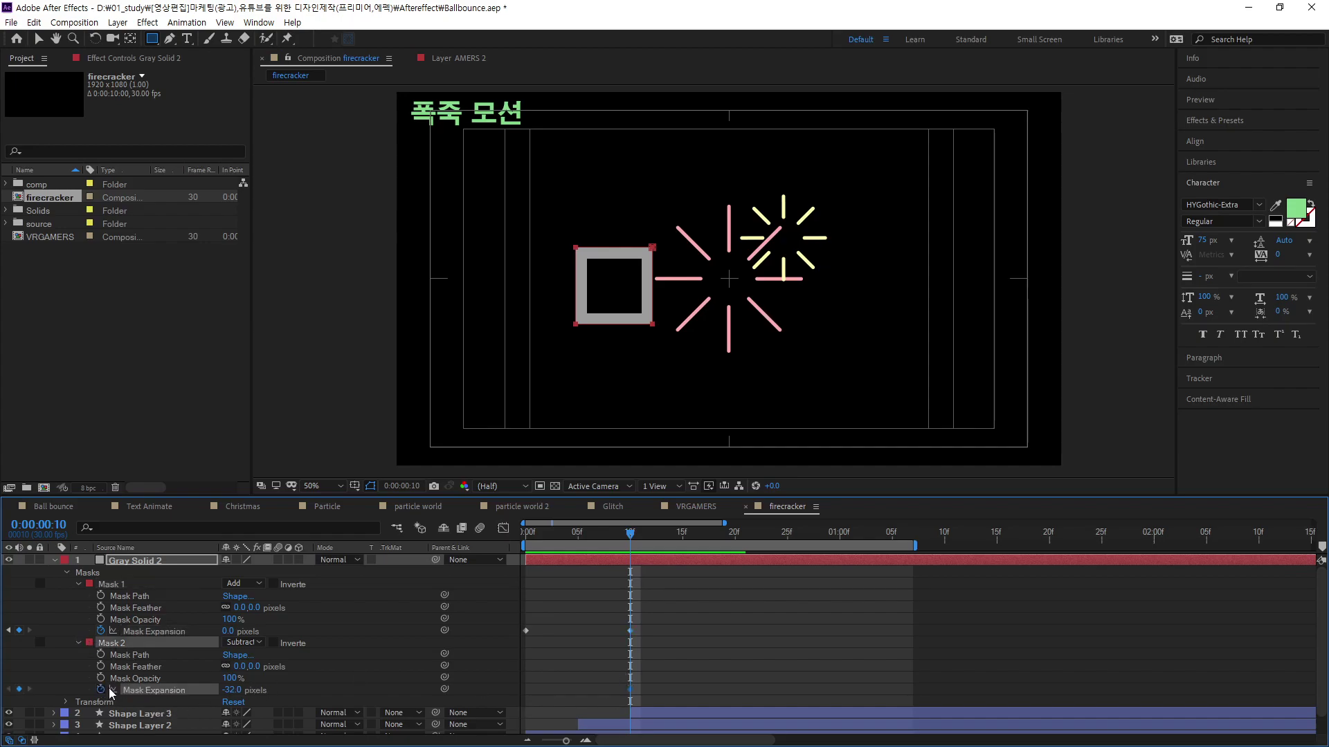
{"action": "left_click_drag", "start_coordinate": [625, 539], "coordinate": [736, 567]}
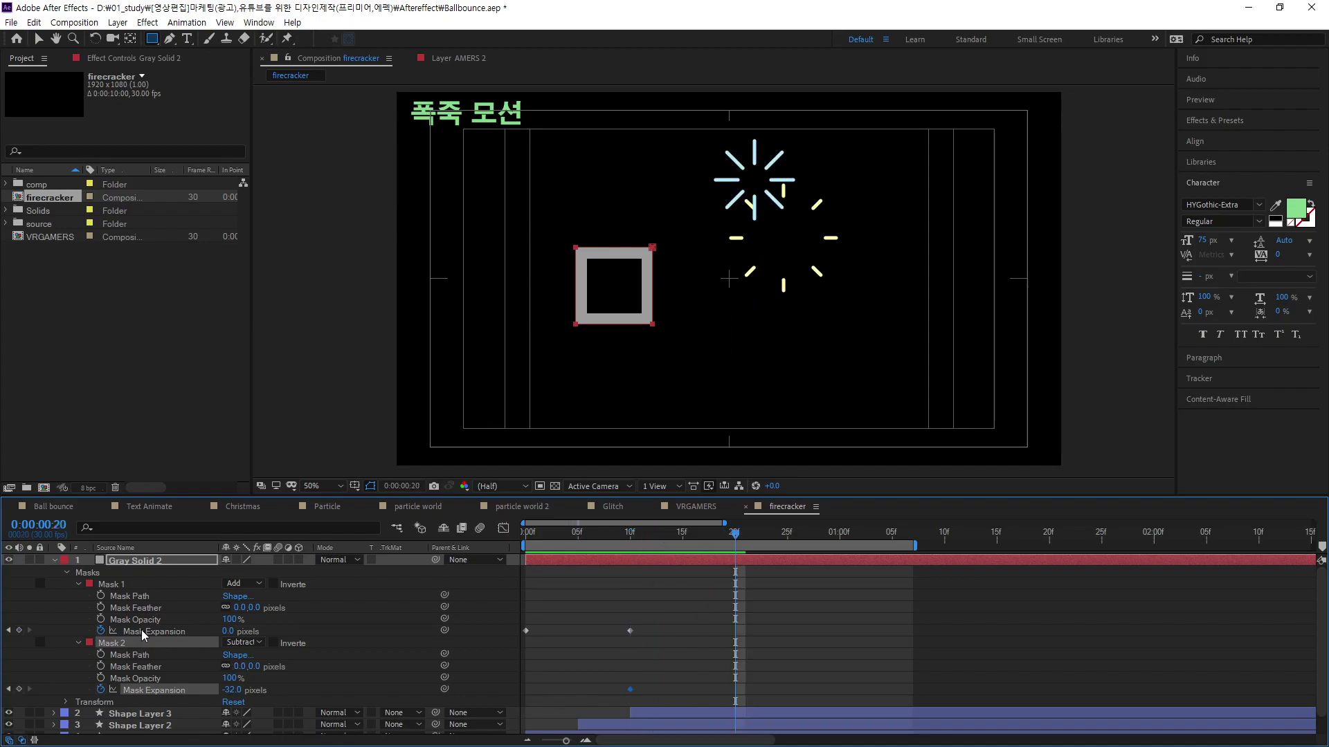
{"action": "left_click", "coordinate": [231, 690]}
{"action": "type", "text": "1"}
{"action": "key", "text": "Return"}
{"action": "left_click", "coordinate": [940, 616]}
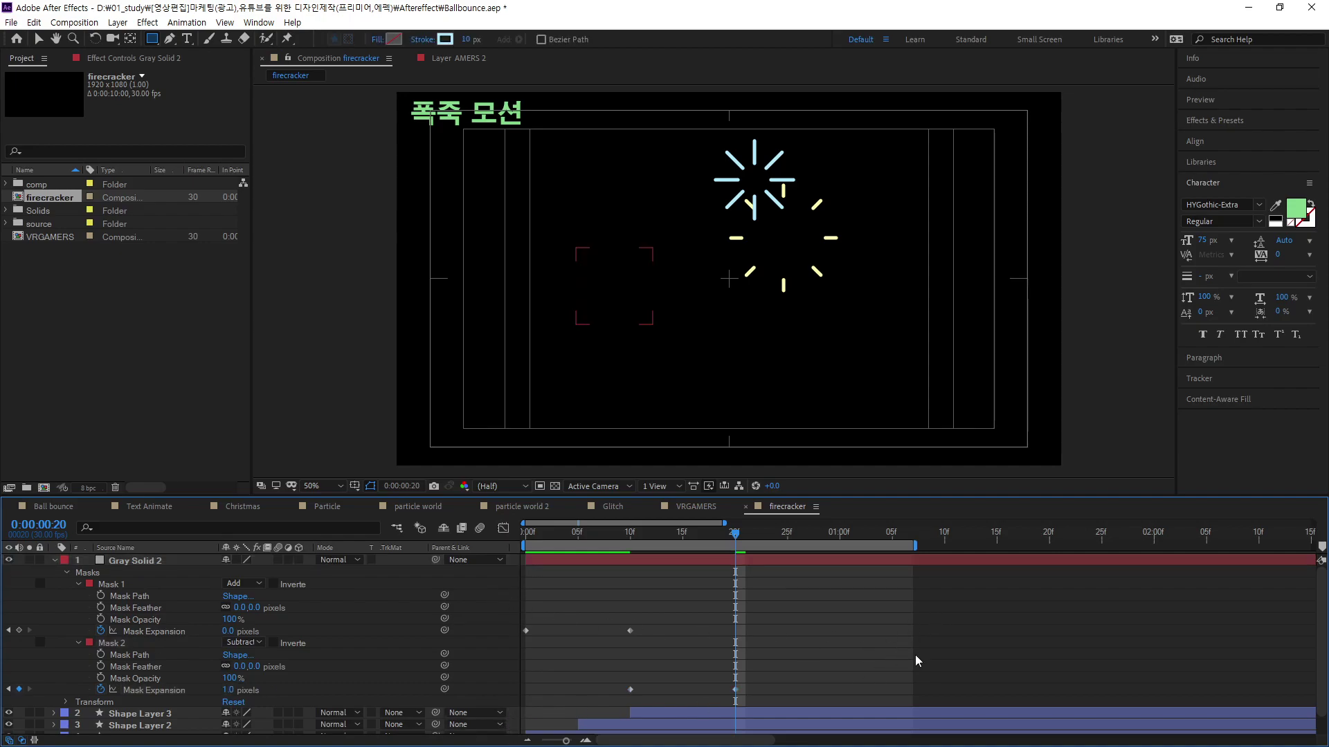
{"action": "key", "text": "space"}
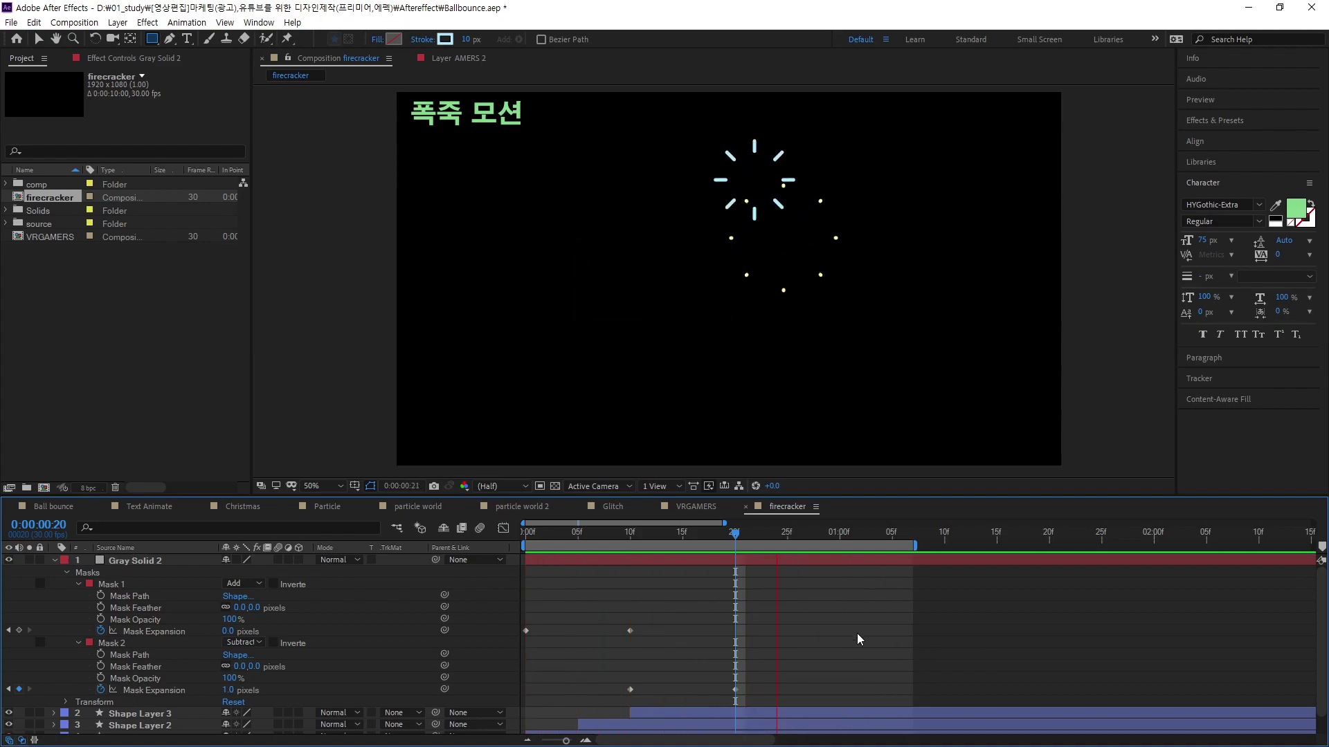
{"action": "key", "text": "space"}
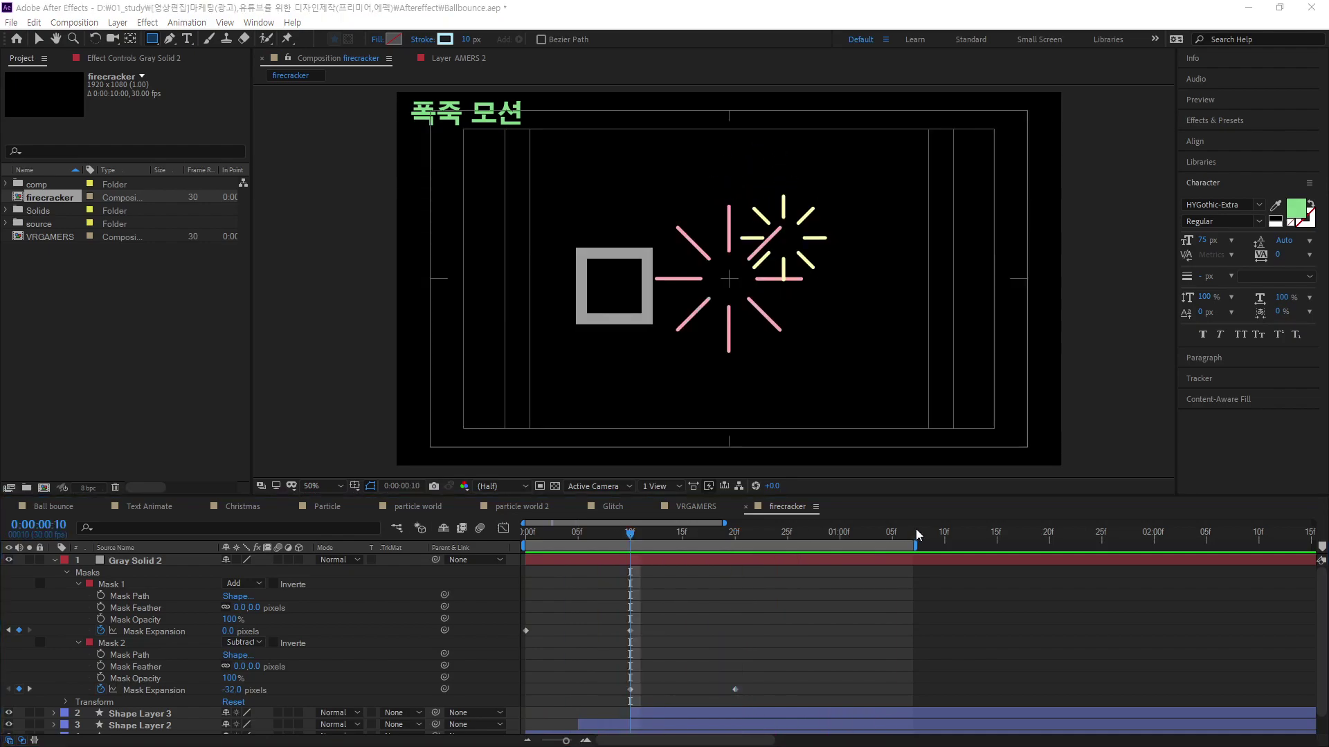
Step: At frame 8, select the Gray Solid 2 layer in the timeline
{"action": "left_click_drag", "start_coordinate": [634, 534], "coordinate": [609, 535]}
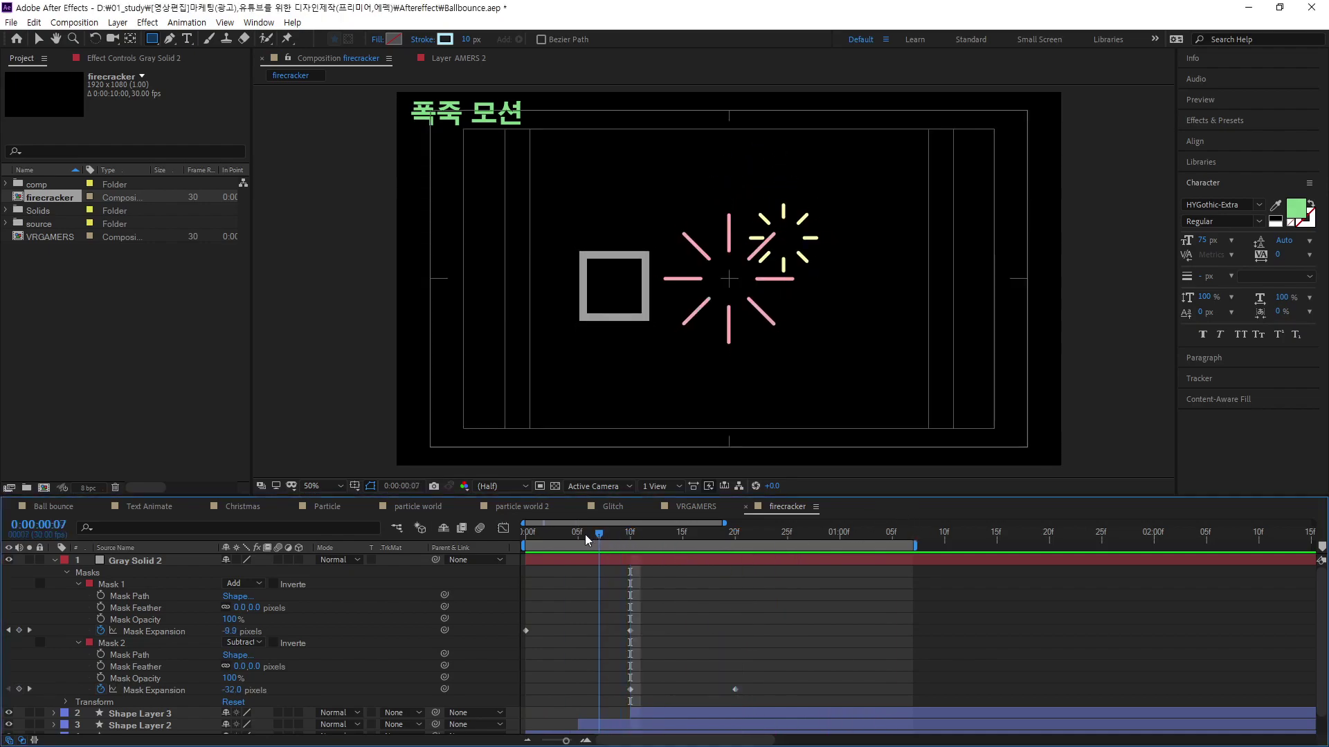
{"action": "left_click", "coordinate": [131, 561]}
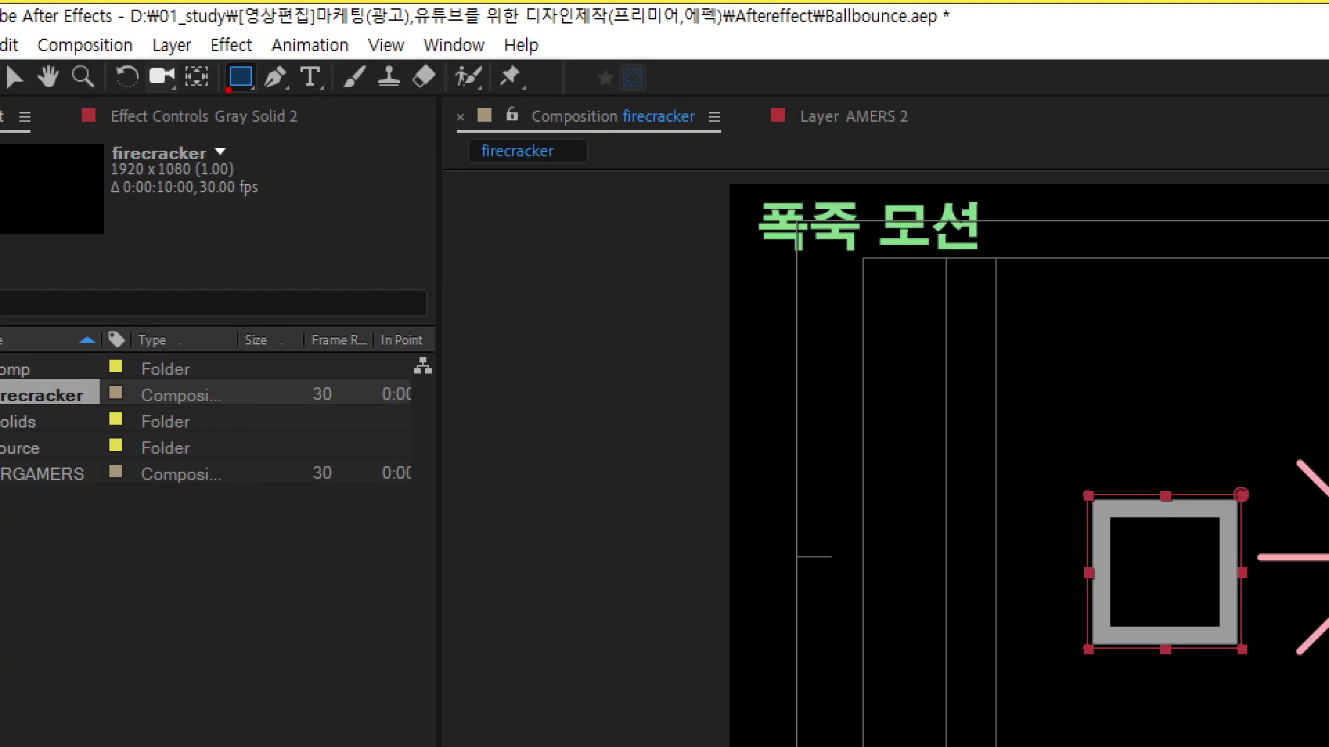
{"action": "left_click_drag", "start_coordinate": [229, 90], "coordinate": [211, 66]}
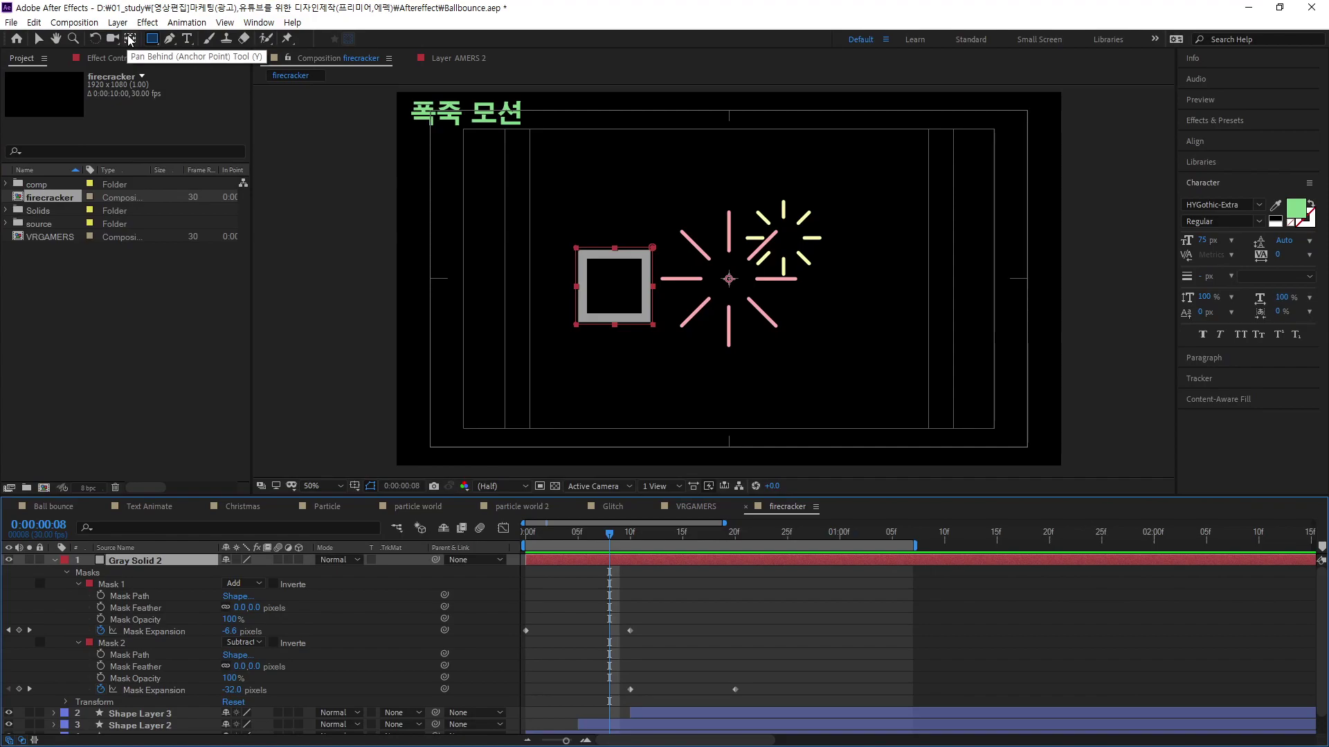
Step: Centre Gray Solid 2's anchor point on the square with Pan Behind and Ctrl+Alt+Home
{"action": "left_click", "coordinate": [130, 39]}
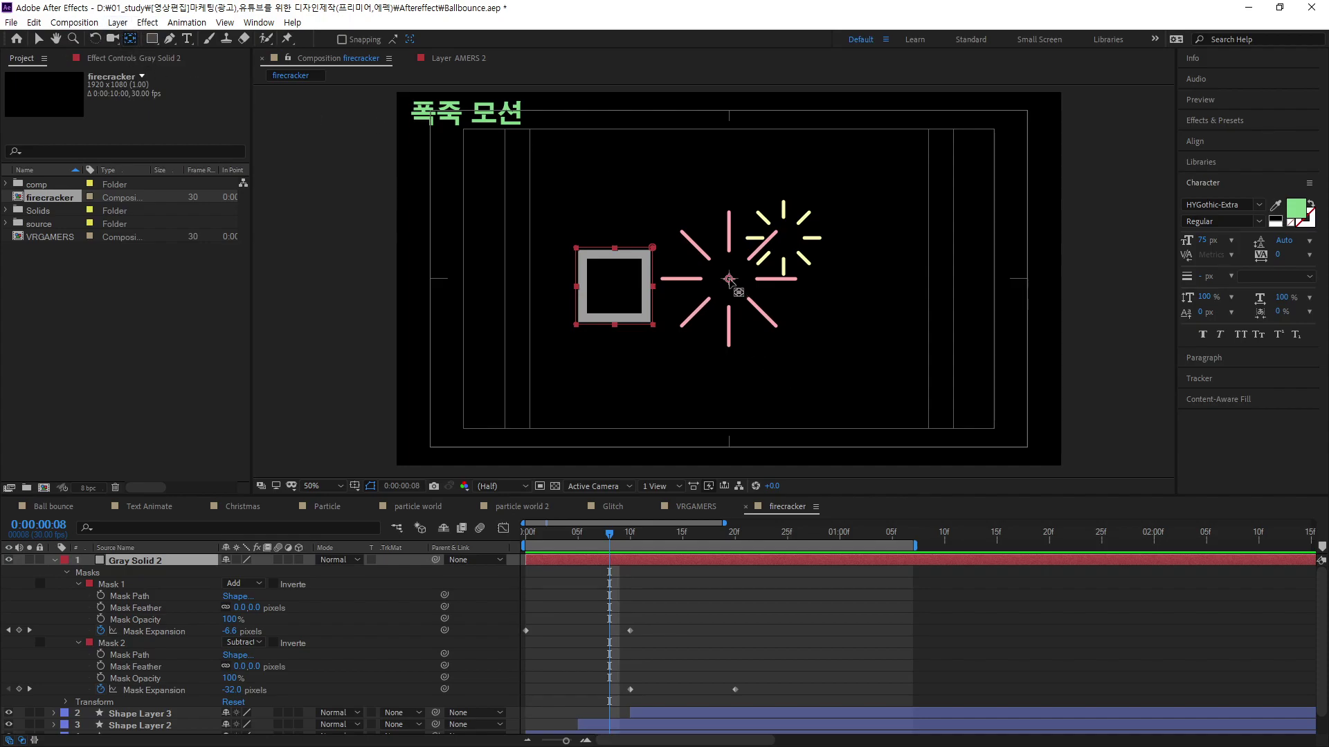
{"action": "left_click_drag", "start_coordinate": [729, 280], "coordinate": [843, 362]}
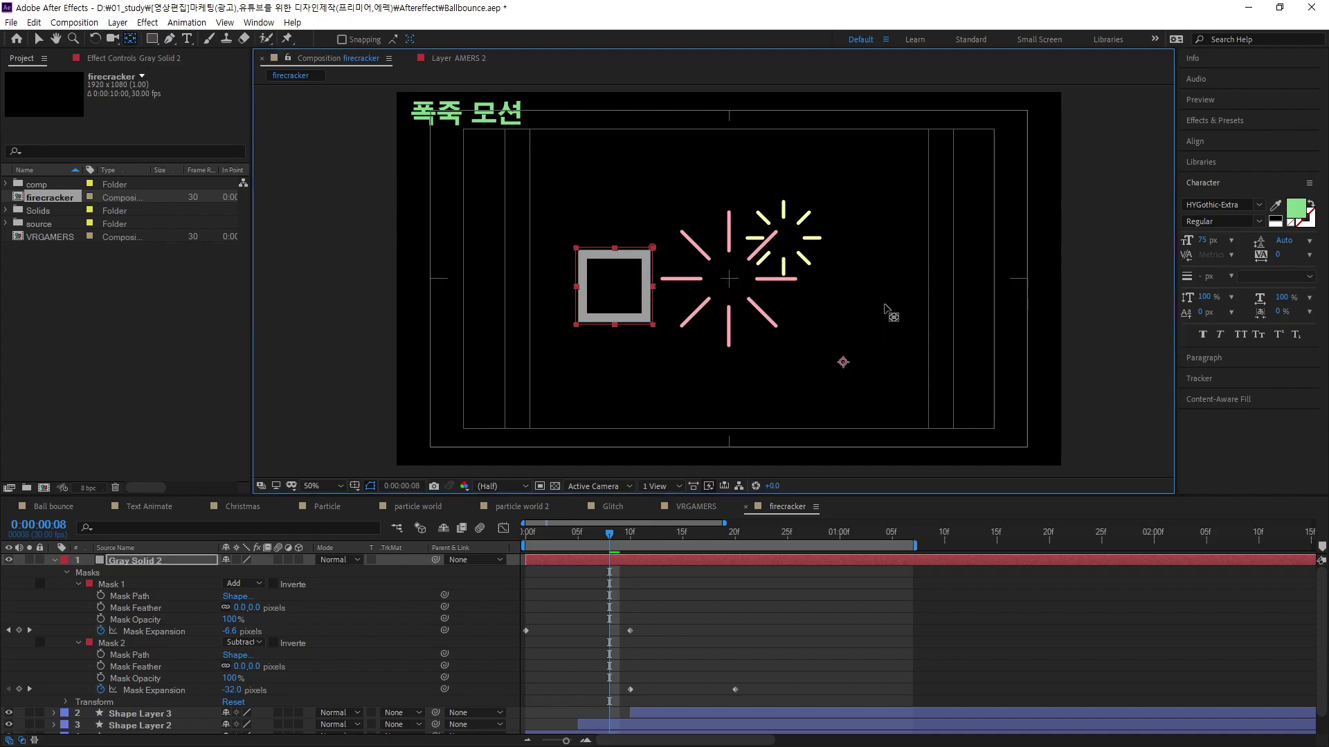
{"action": "mouse_move", "coordinate": [885, 305]}
{"action": "left_mouse_down"}
{"action": "mouse_move", "coordinate": [833, 325]}
{"action": "mouse_move", "coordinate": [615, 301]}
{"action": "left_mouse_up"}
{"action": "left_click_drag", "start_coordinate": [615, 300], "coordinate": [614, 286]}
{"action": "mouse_move", "coordinate": [607, 294]}
{"action": "left_mouse_down"}
{"action": "mouse_move", "coordinate": [601, 311]}
{"action": "mouse_move", "coordinate": [609, 296]}
{"action": "left_mouse_up"}
{"action": "key", "text": "ctrl+alt+Home"}
Step: Move the grey square into the pink burst and show source names in the timeline
{"action": "left_click", "coordinate": [38, 39]}
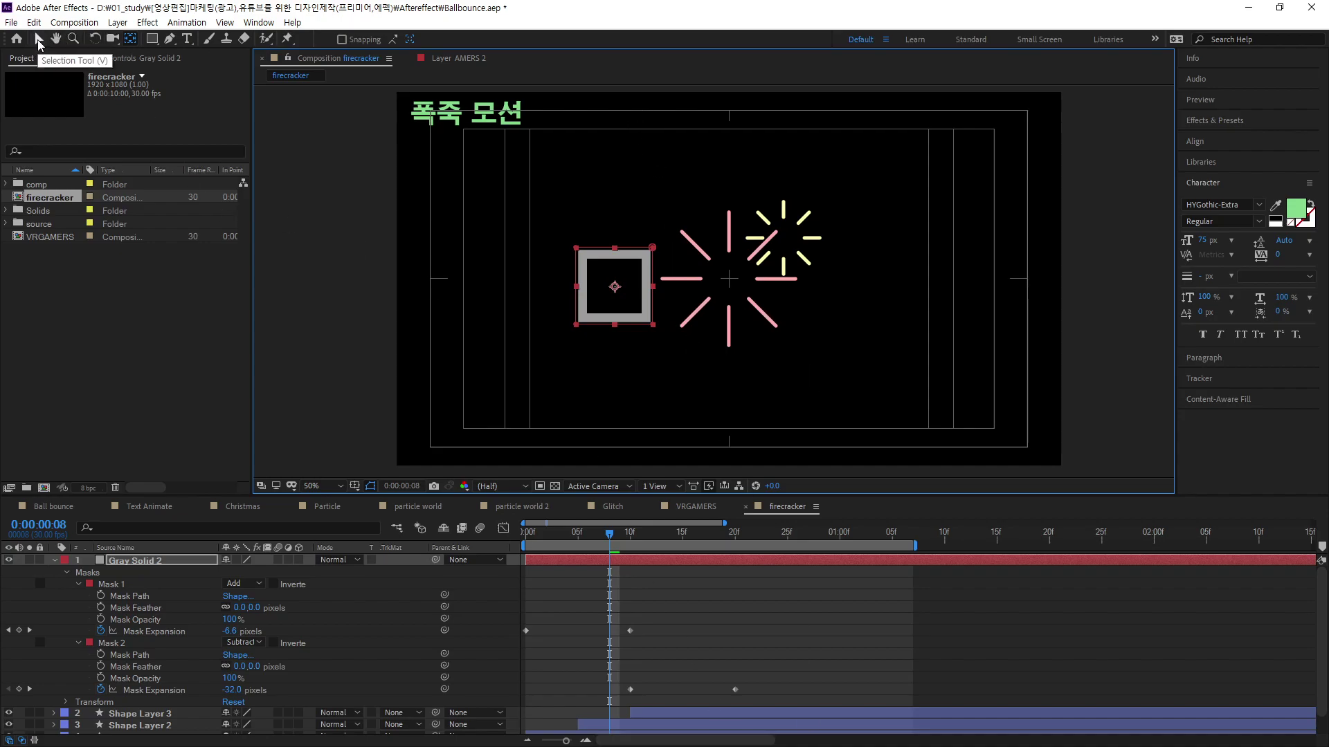
{"action": "left_click_drag", "start_coordinate": [616, 287], "coordinate": [701, 273]}
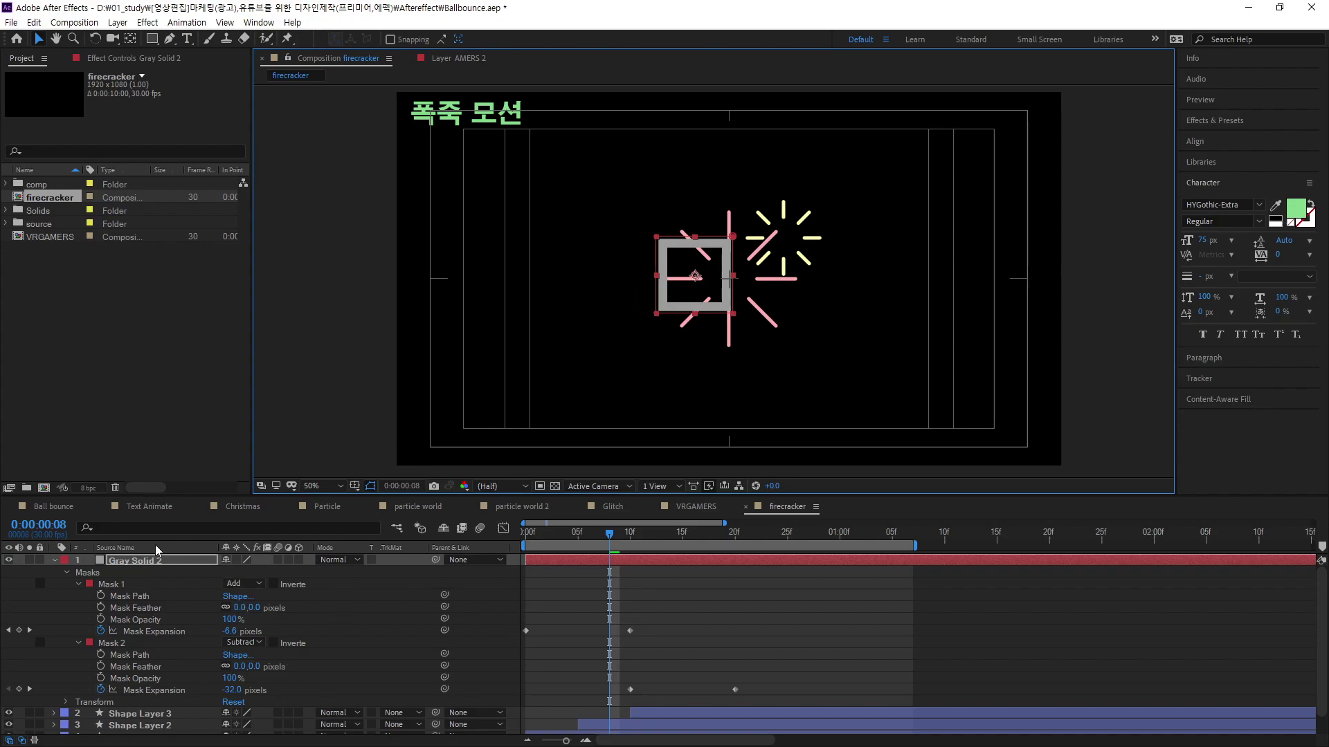
{"action": "left_click", "coordinate": [144, 559]}
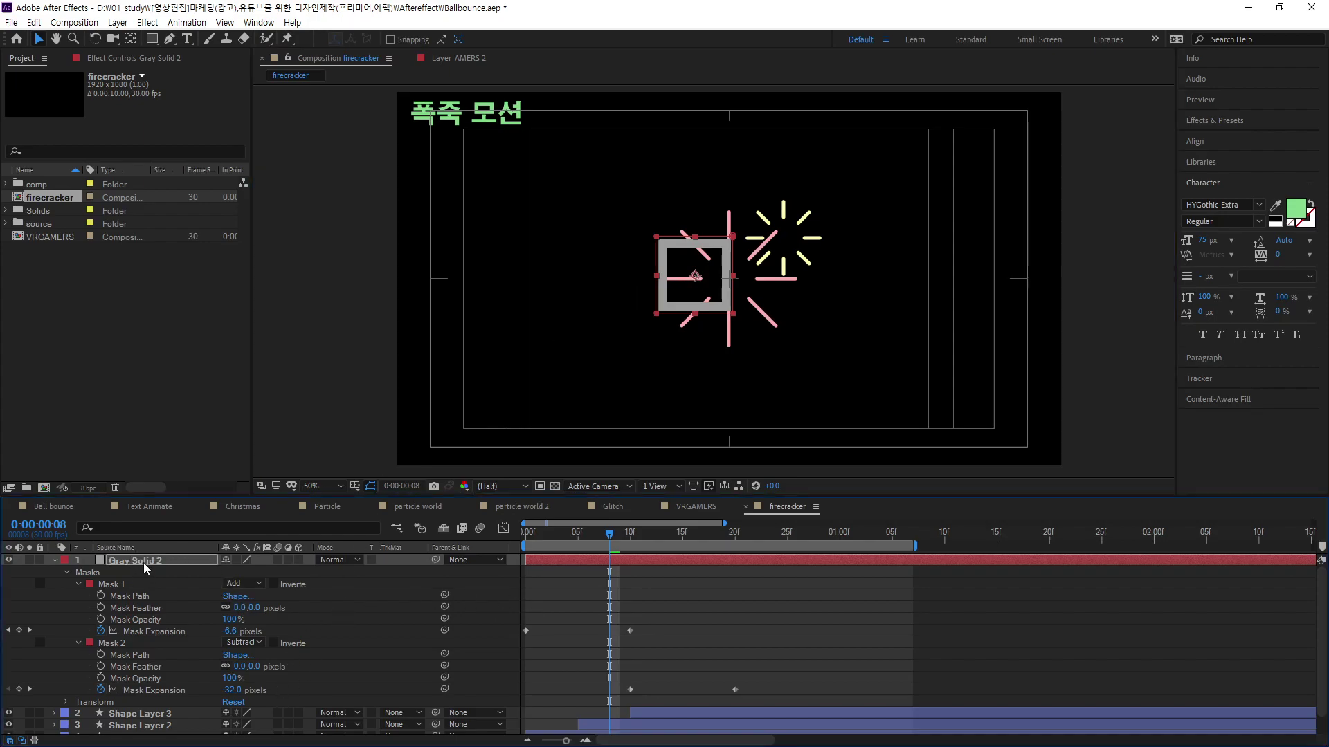
{"action": "left_click", "coordinate": [144, 549]}
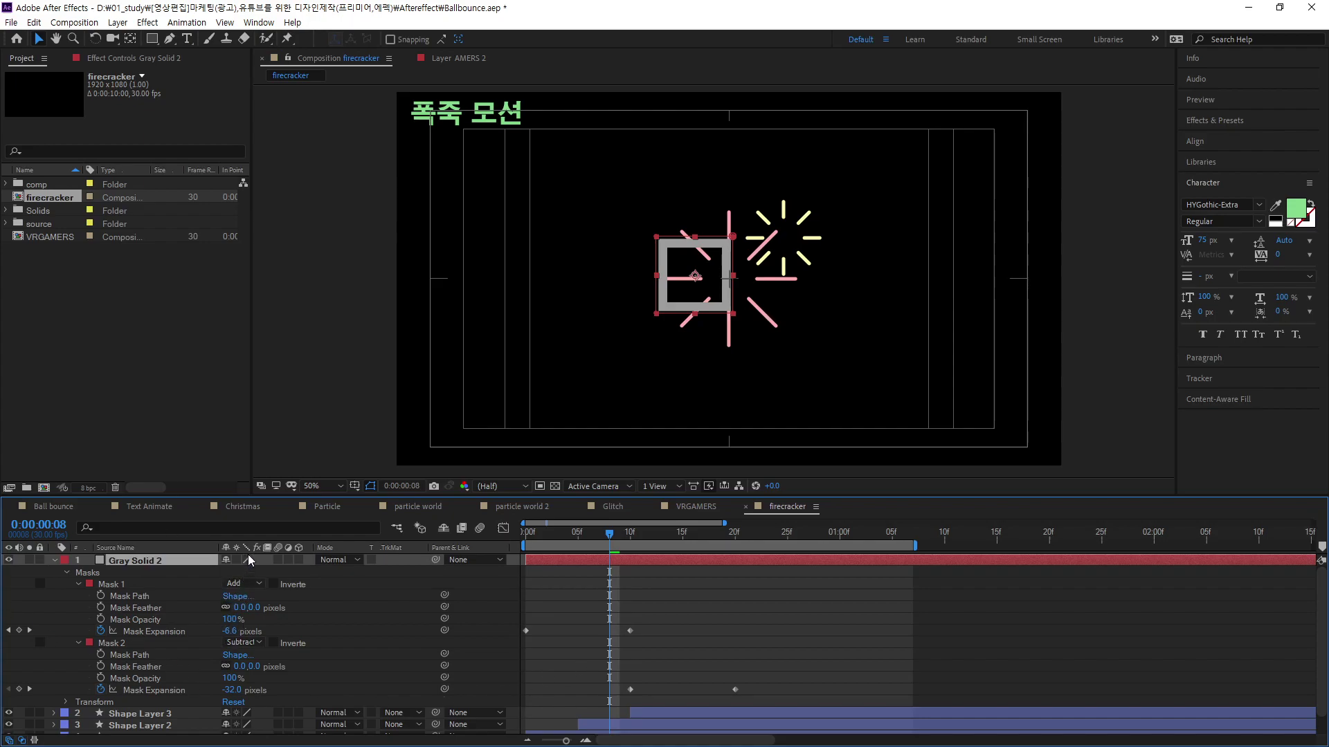
Step: Reveal only Gray Solid 2's Scale, Rotation and Opacity (S, Shift+R, Shift+T)
{"action": "key", "text": "s"}
{"action": "key", "text": "shift+r"}
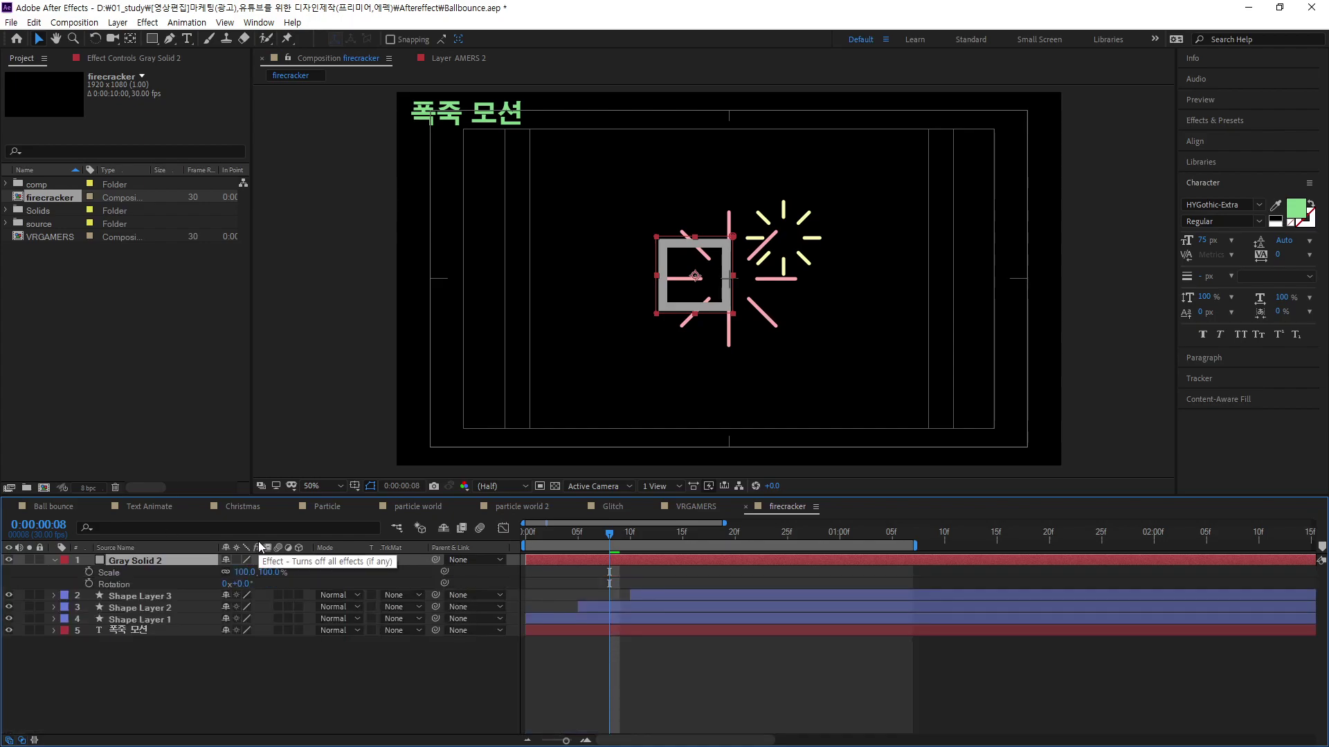
{"action": "key", "text": "shift+t"}
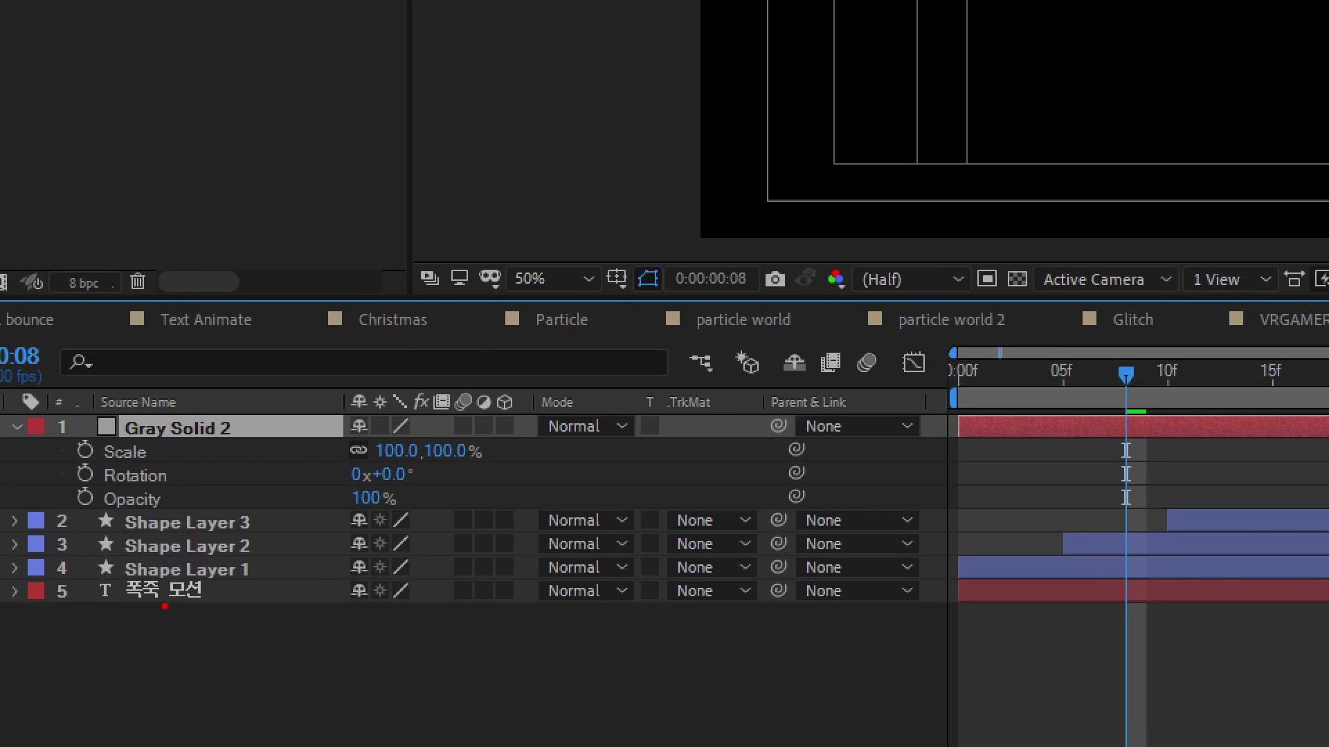
{"action": "left_click_drag", "start_coordinate": [165, 507], "coordinate": [207, 490]}
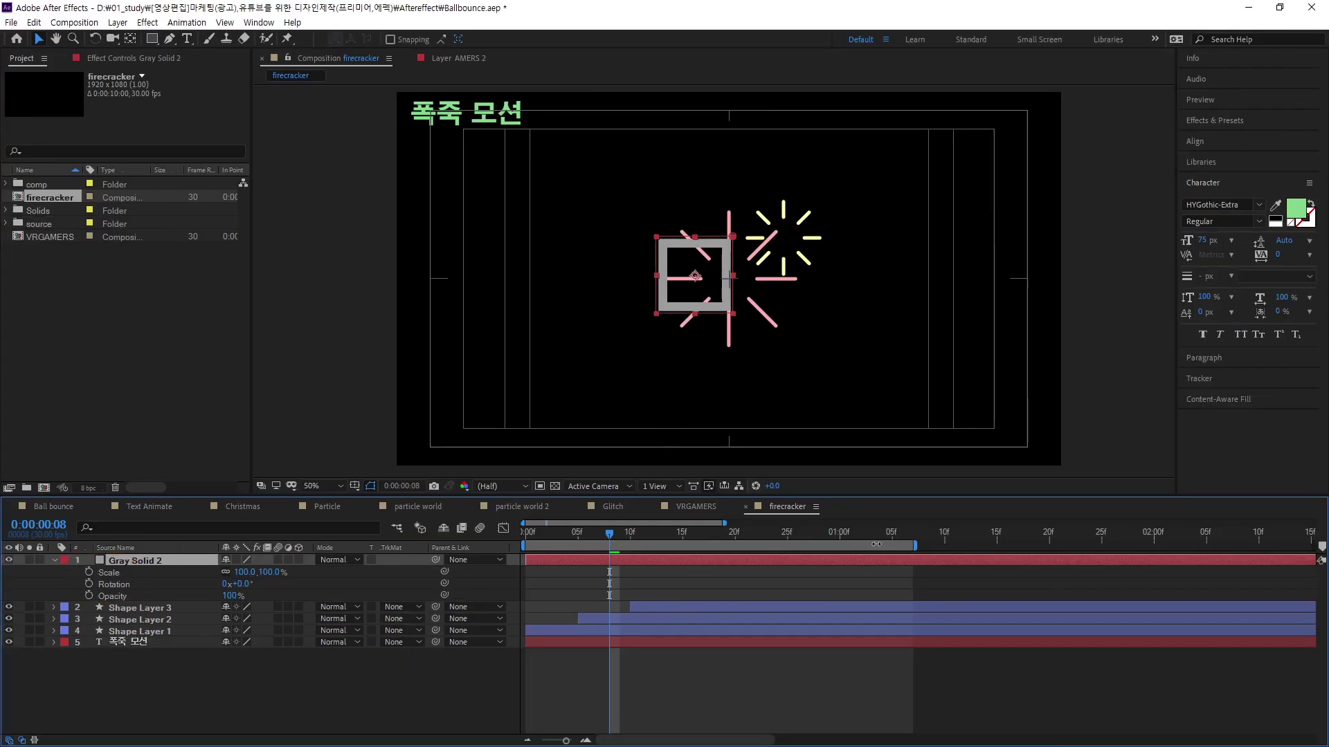
{"action": "mouse_move", "coordinate": [630, 541]}
{"action": "left_mouse_down"}
{"action": "mouse_move", "coordinate": [624, 561]}
{"action": "mouse_move", "coordinate": [476, 614]}
{"action": "left_mouse_up"}
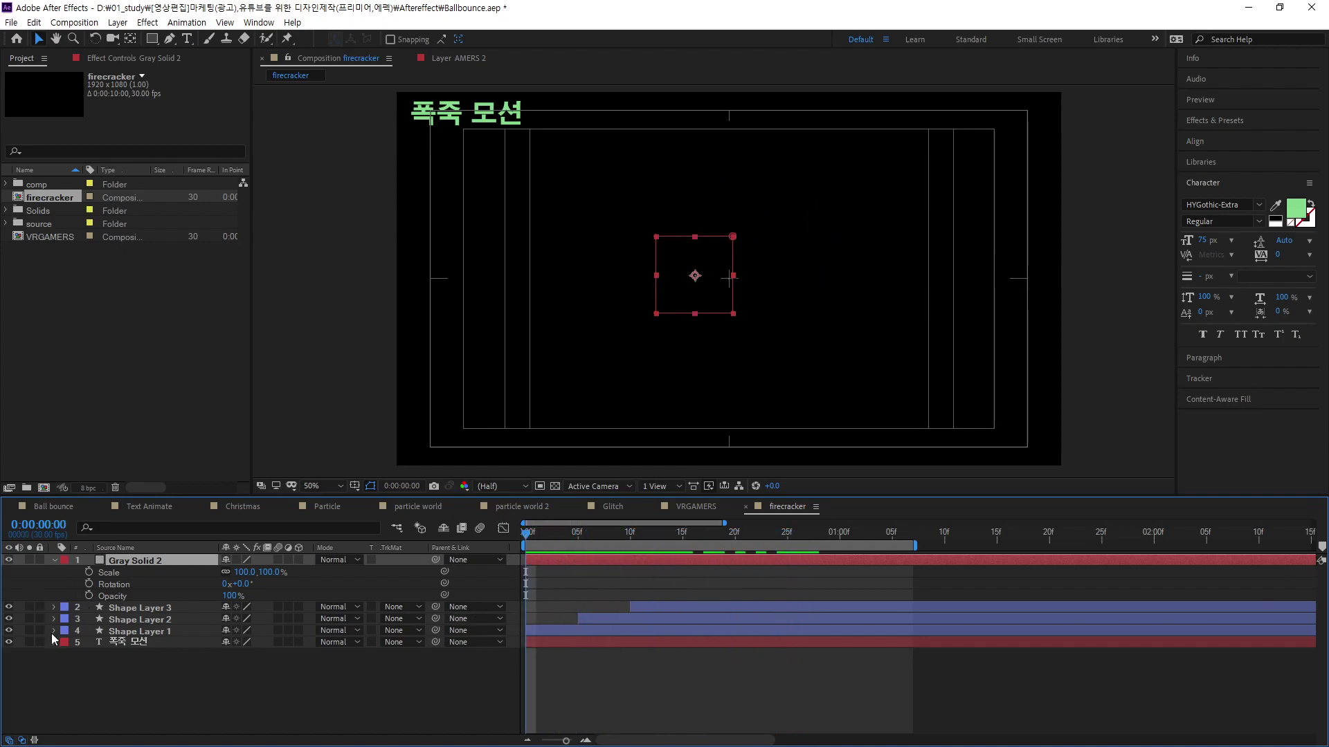
Step: Try the square's Scale at 0% then 100% at frame 10 and review the result
{"action": "left_click", "coordinate": [243, 572]}
{"action": "type", "text": "0"}
{"action": "key", "text": "Return"}
{"action": "left_click_drag", "start_coordinate": [528, 533], "coordinate": [630, 566]}
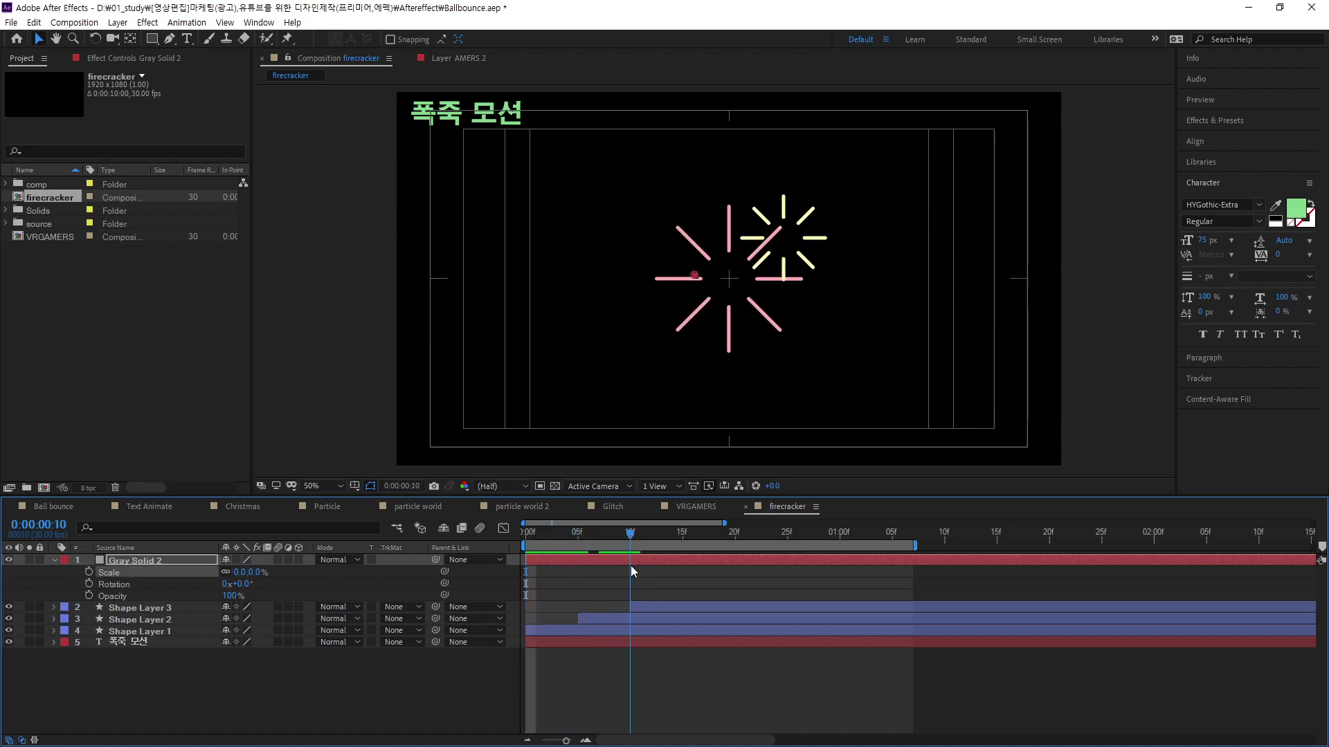
{"action": "left_click", "coordinate": [239, 572]}
{"action": "type", "text": "1"}
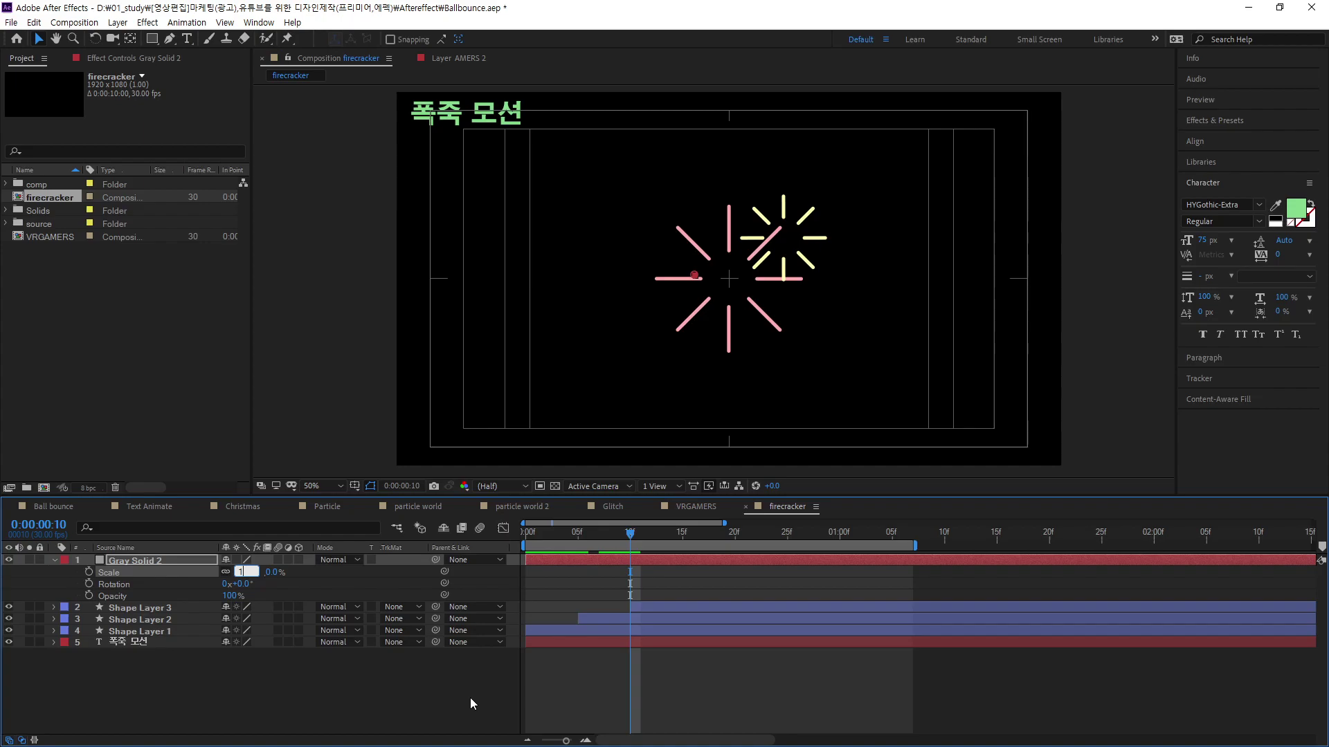
{"action": "key", "text": "Return"}
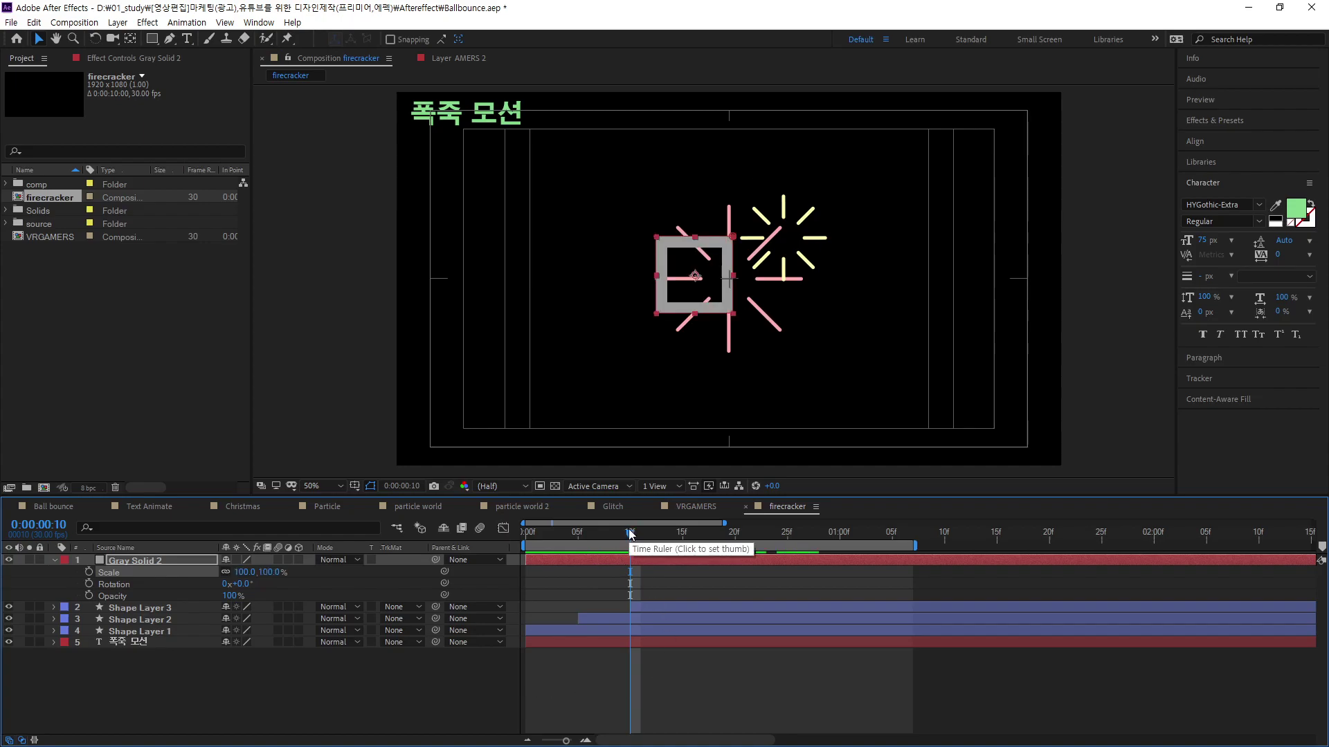
{"action": "mouse_move", "coordinate": [634, 534]}
{"action": "left_mouse_down"}
{"action": "mouse_move", "coordinate": [749, 609]}
{"action": "mouse_move", "coordinate": [723, 623]}
{"action": "mouse_move", "coordinate": [563, 632]}
{"action": "mouse_move", "coordinate": [655, 633]}
{"action": "mouse_move", "coordinate": [464, 646]}
{"action": "left_mouse_up"}
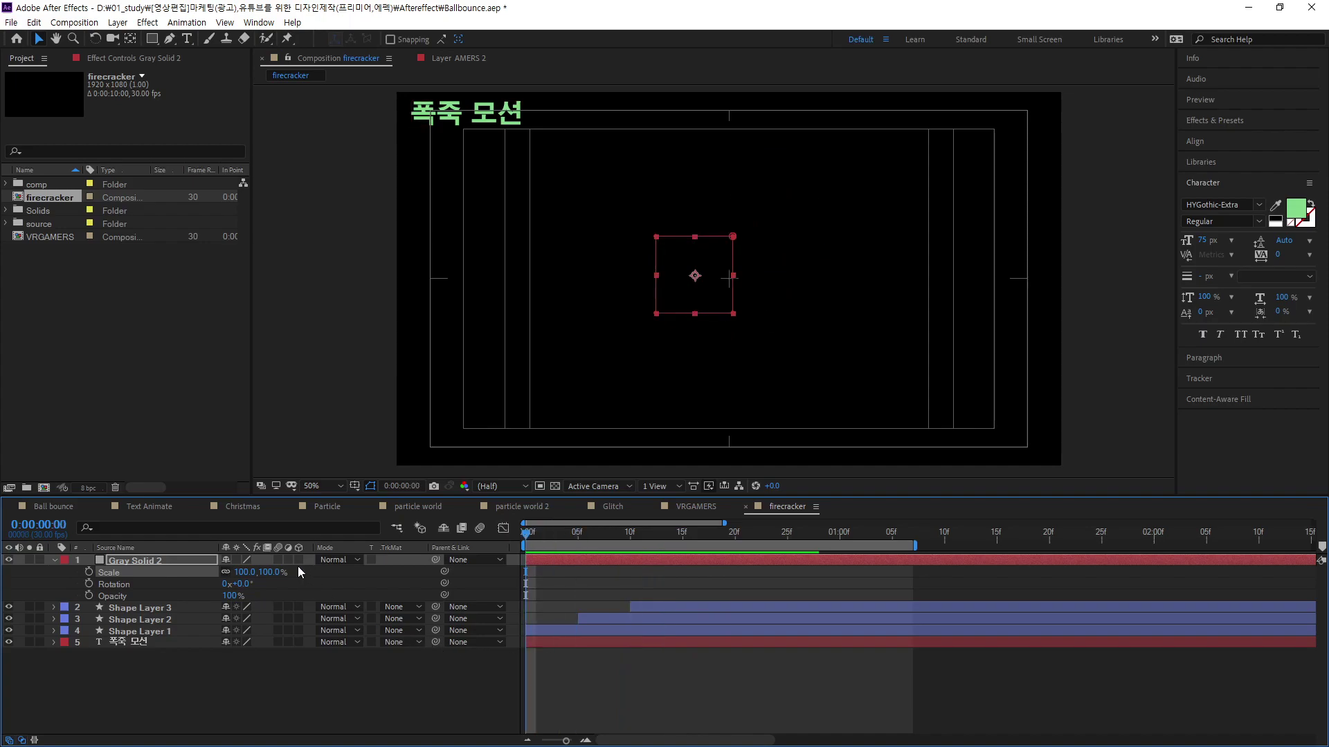
Step: Keyframe the square's Scale from 0% at frame 0 to 100% at frame 20
{"action": "left_click", "coordinate": [244, 572]}
{"action": "type", "text": "00"}
{"action": "key", "text": "Return"}
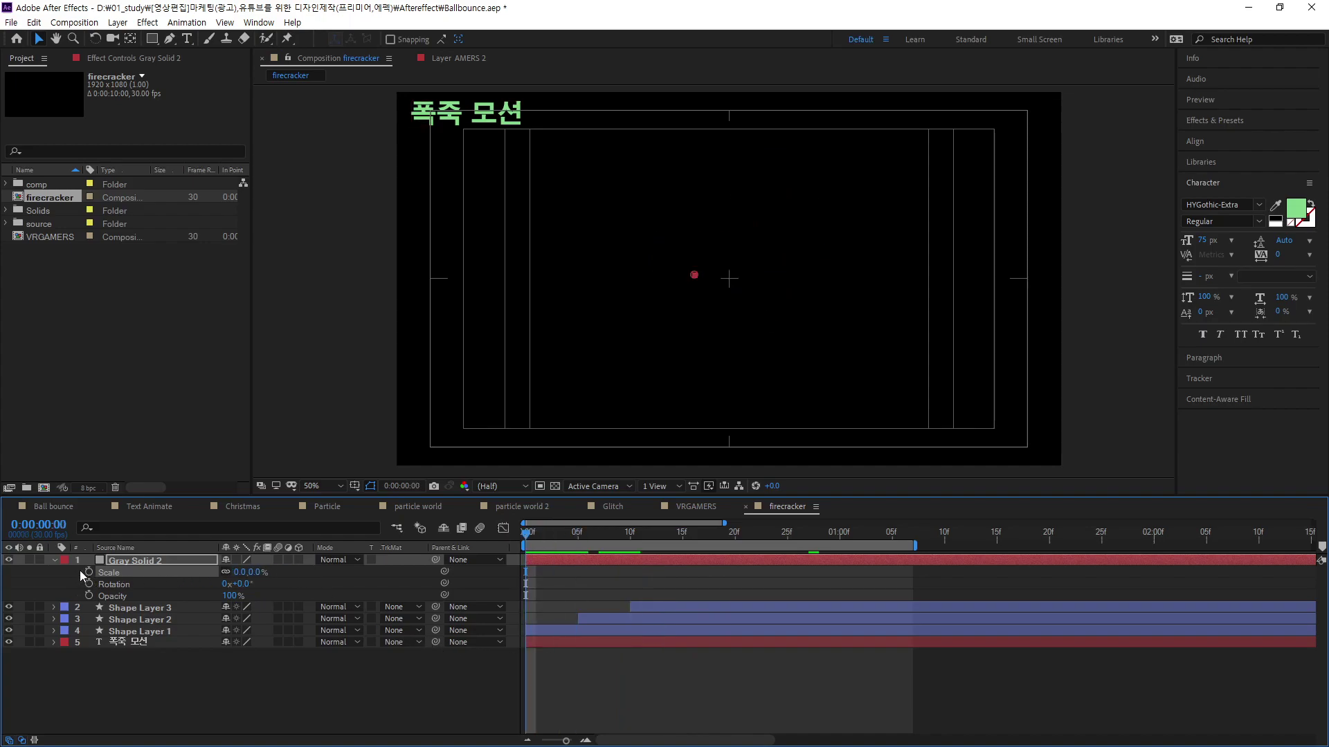
{"action": "left_click", "coordinate": [86, 572]}
{"action": "left_click_drag", "start_coordinate": [526, 542], "coordinate": [734, 579]}
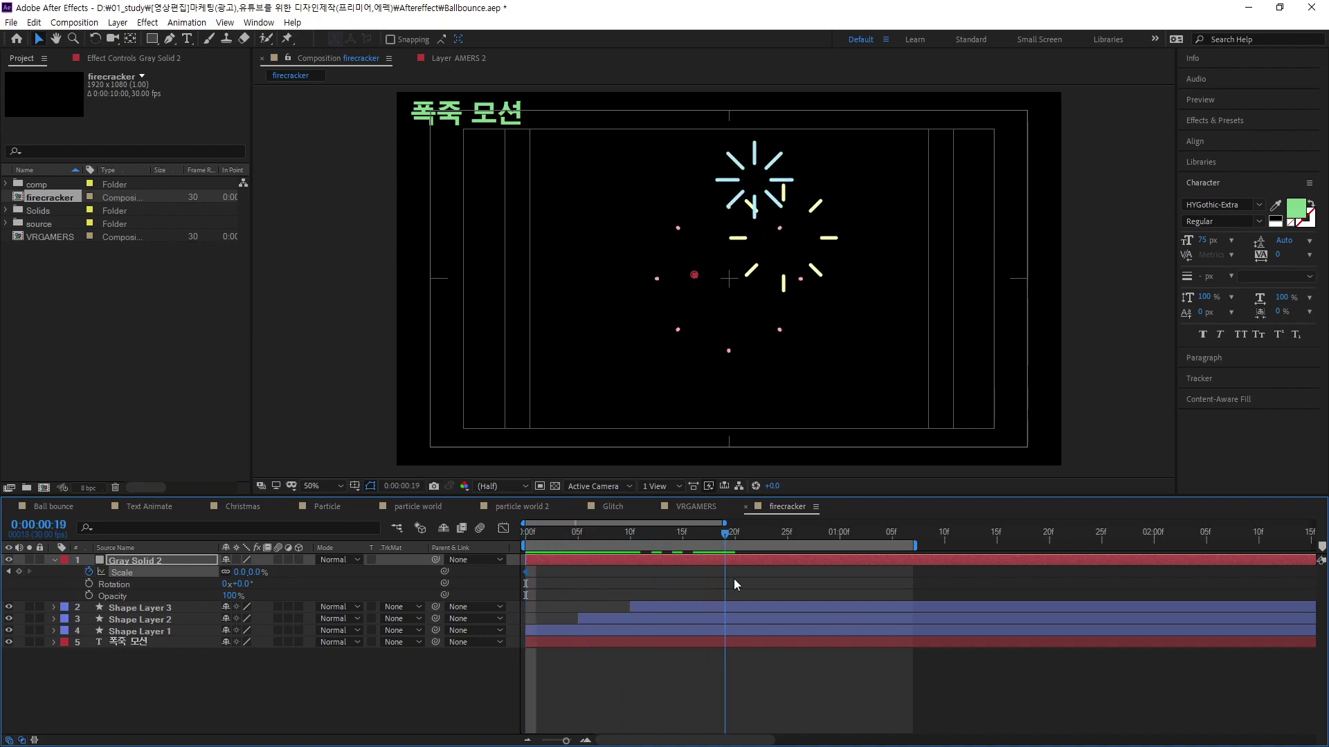
{"action": "left_click", "coordinate": [232, 571]}
{"action": "type", "text": "1"}
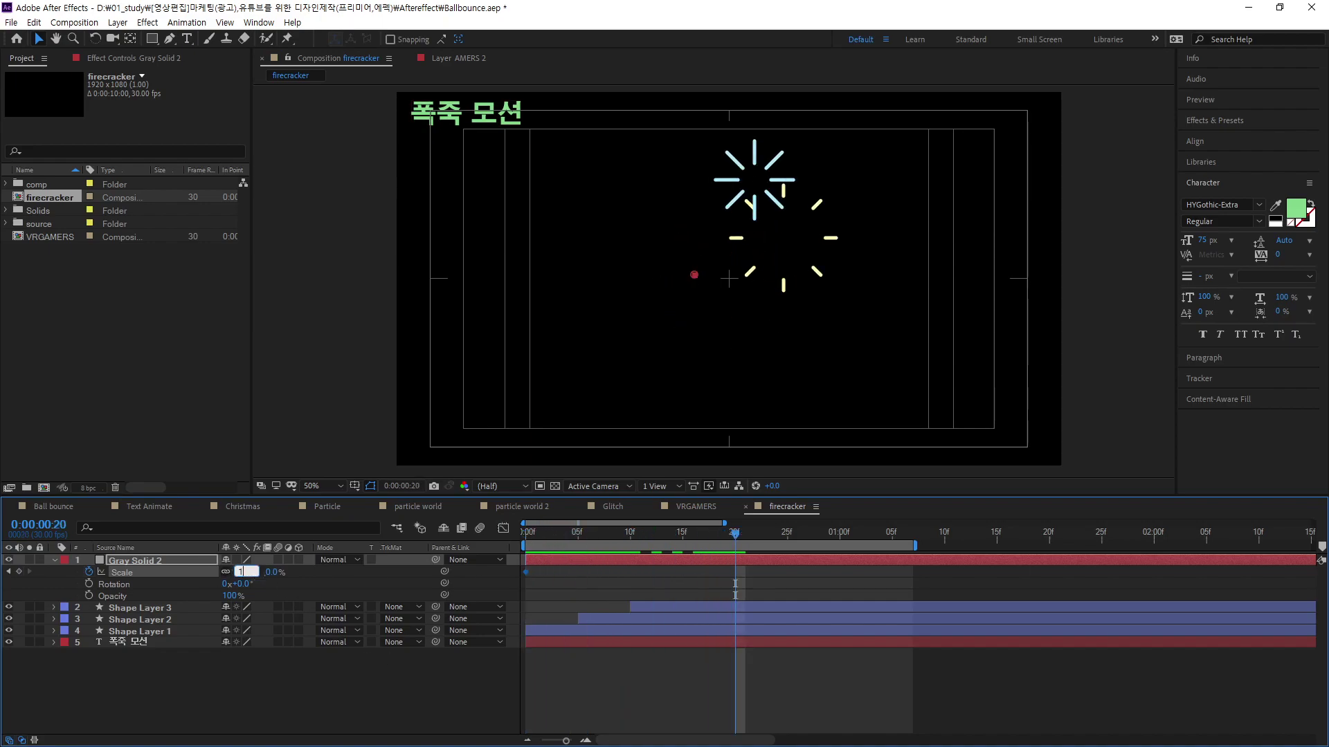
{"action": "key", "text": "Return"}
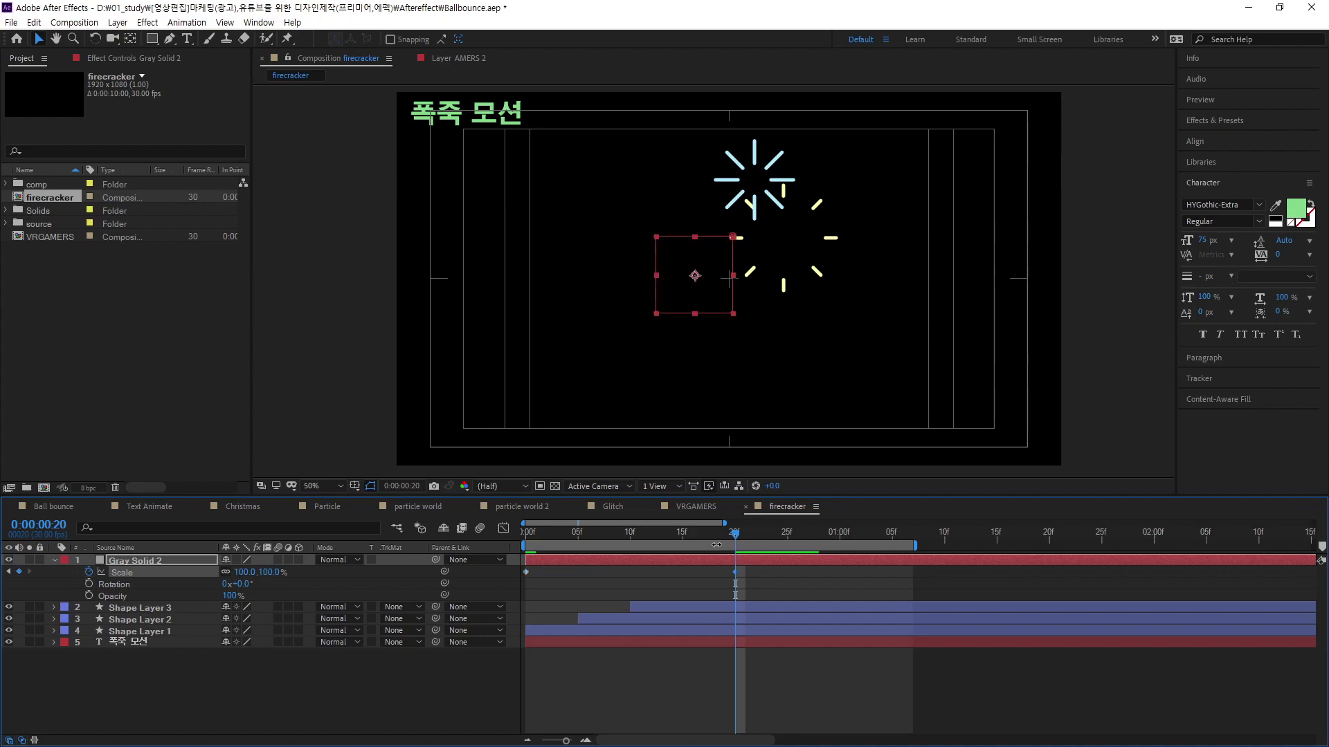
{"action": "mouse_move", "coordinate": [739, 540]}
{"action": "left_mouse_down"}
{"action": "mouse_move", "coordinate": [623, 567]}
{"action": "mouse_move", "coordinate": [802, 601]}
{"action": "mouse_move", "coordinate": [922, 643]}
{"action": "mouse_move", "coordinate": [547, 652]}
{"action": "mouse_move", "coordinate": [625, 678]}
{"action": "mouse_move", "coordinate": [474, 660]}
{"action": "left_mouse_up"}
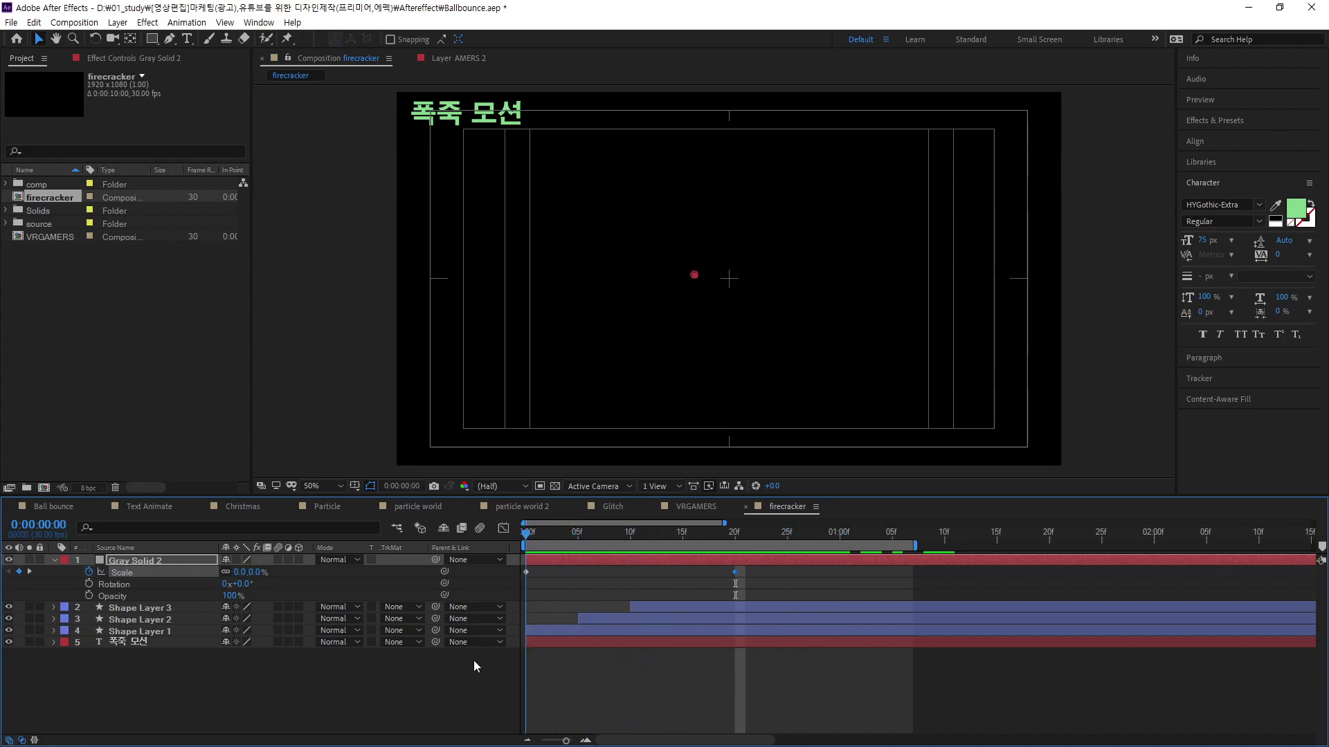
Step: Change the starting Scale keyframe to 50% and preview the square growing in
{"action": "left_click", "coordinate": [236, 572]}
{"action": "type", "text": "50"}
{"action": "key", "text": "Return"}
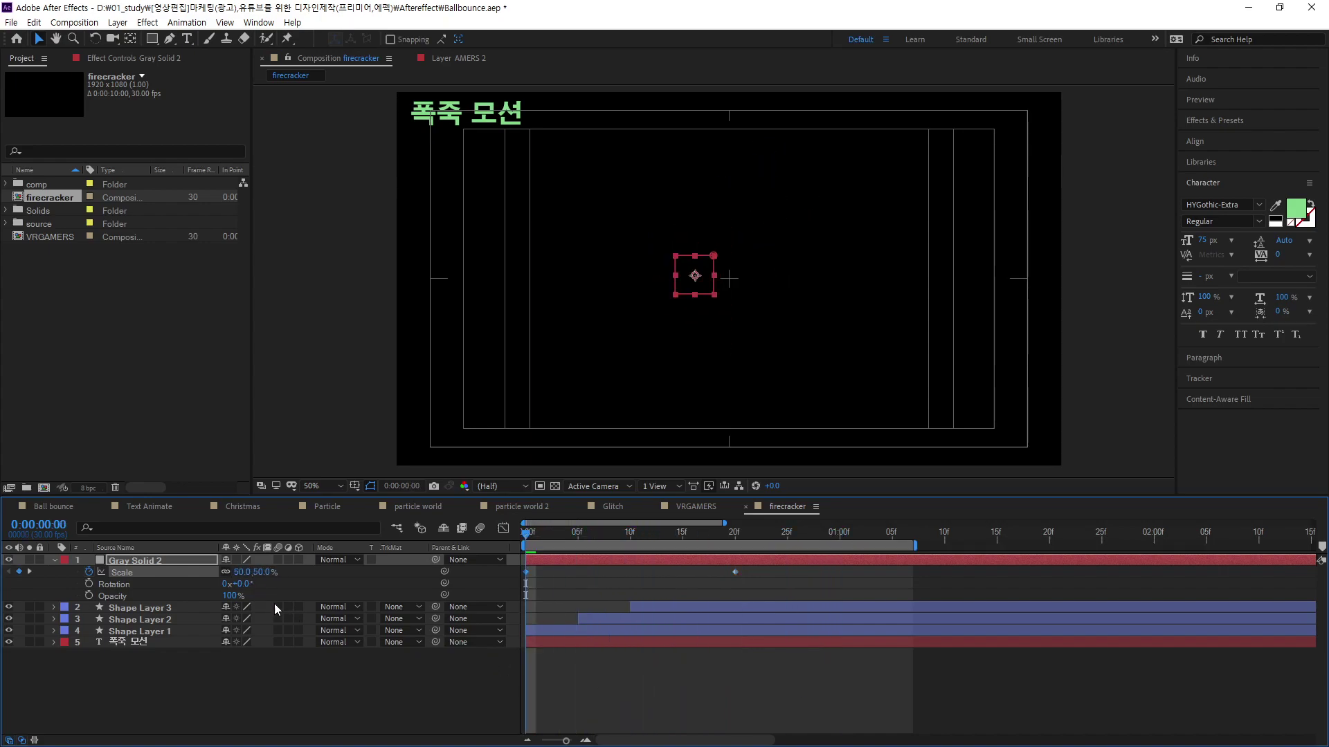
{"action": "left_click_drag", "start_coordinate": [530, 535], "coordinate": [716, 573]}
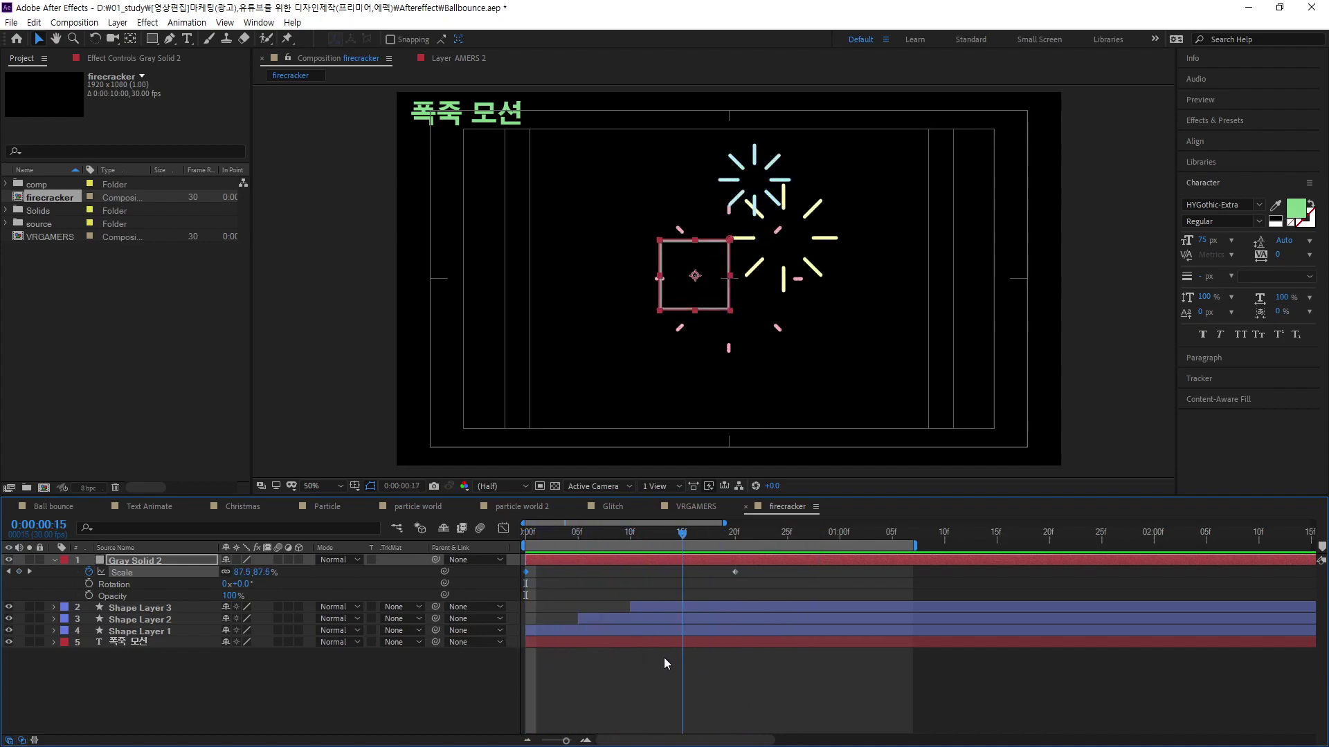
{"action": "key", "text": "space"}
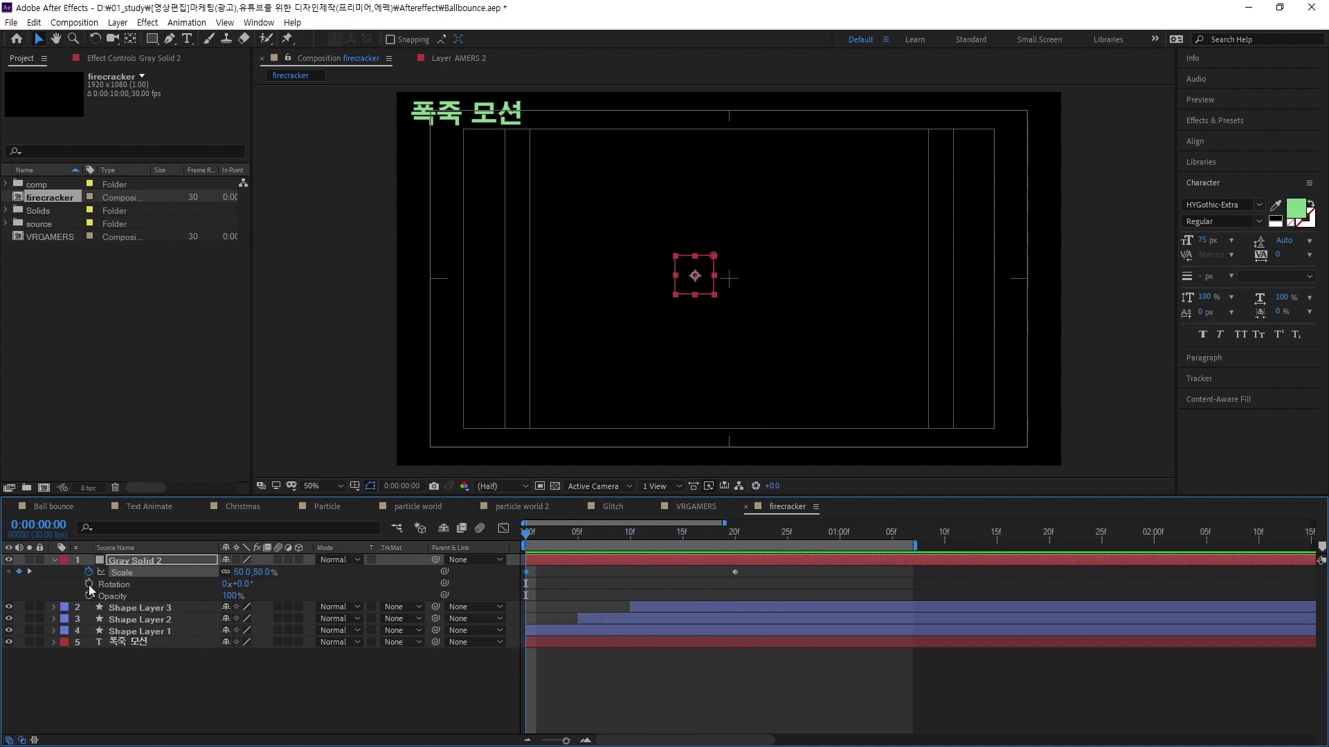
Step: Keyframe Gray Solid 2's Rotation from 0° at frame 0 to 239° at frame 20, then scrub back to check
{"action": "left_click", "coordinate": [88, 584]}
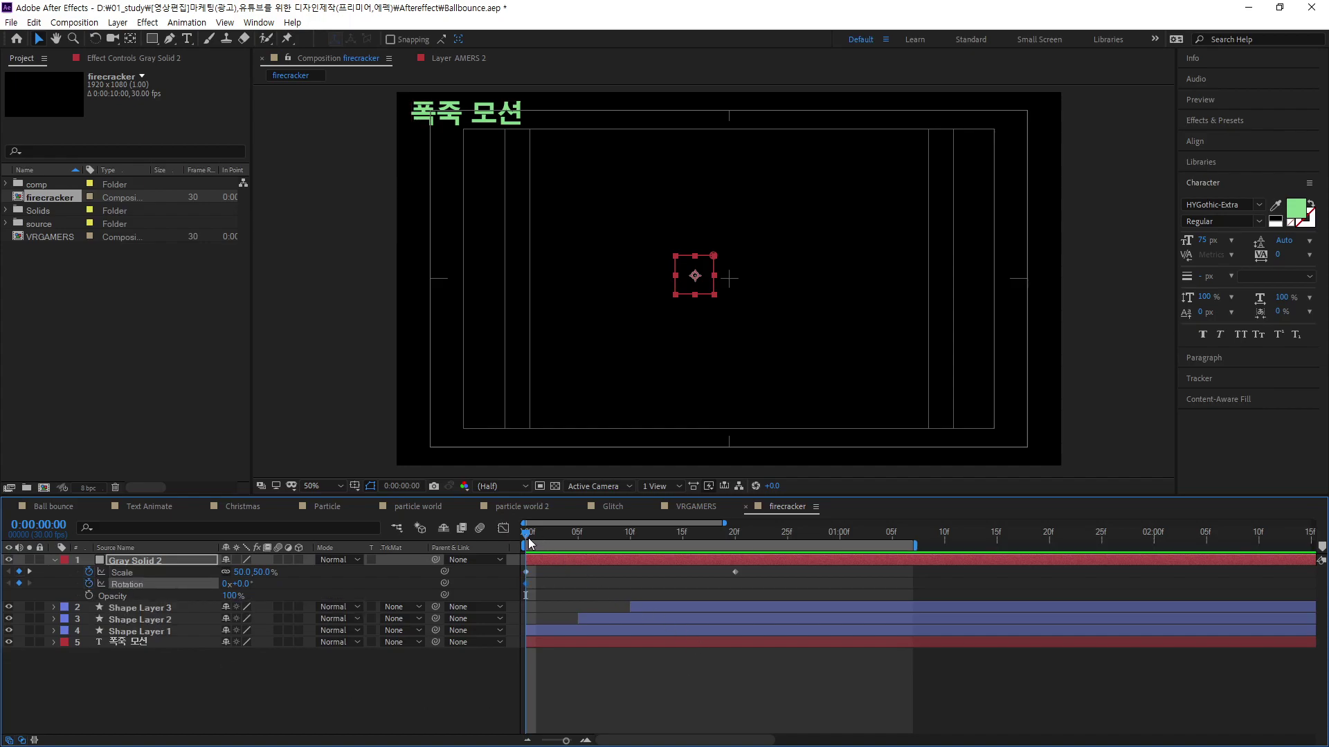
{"action": "left_click_drag", "start_coordinate": [530, 544], "coordinate": [735, 583]}
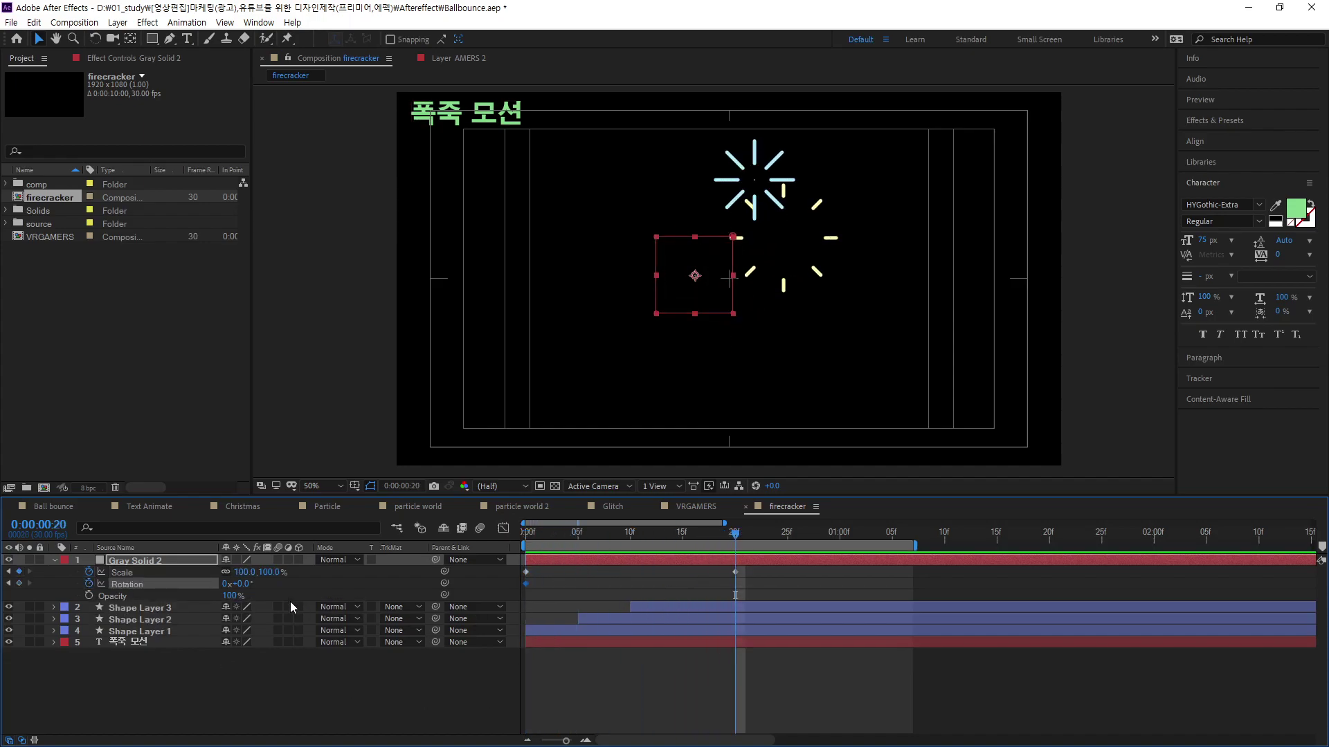
{"action": "left_click_drag", "start_coordinate": [243, 584], "coordinate": [436, 615]}
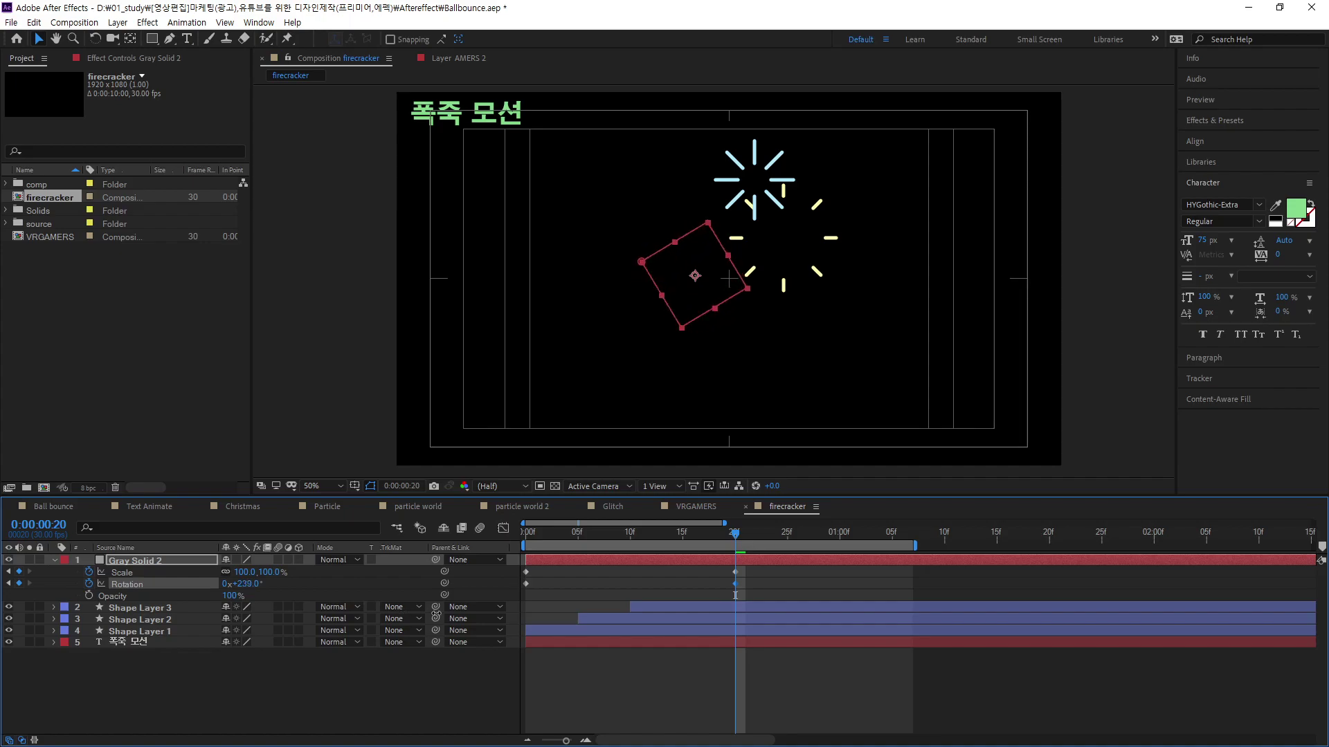
{"action": "mouse_move", "coordinate": [735, 539]}
{"action": "left_mouse_down"}
{"action": "mouse_move", "coordinate": [620, 571]}
{"action": "mouse_move", "coordinate": [588, 598]}
{"action": "mouse_move", "coordinate": [604, 610]}
{"action": "mouse_move", "coordinate": [351, 594]}
{"action": "left_mouse_up"}
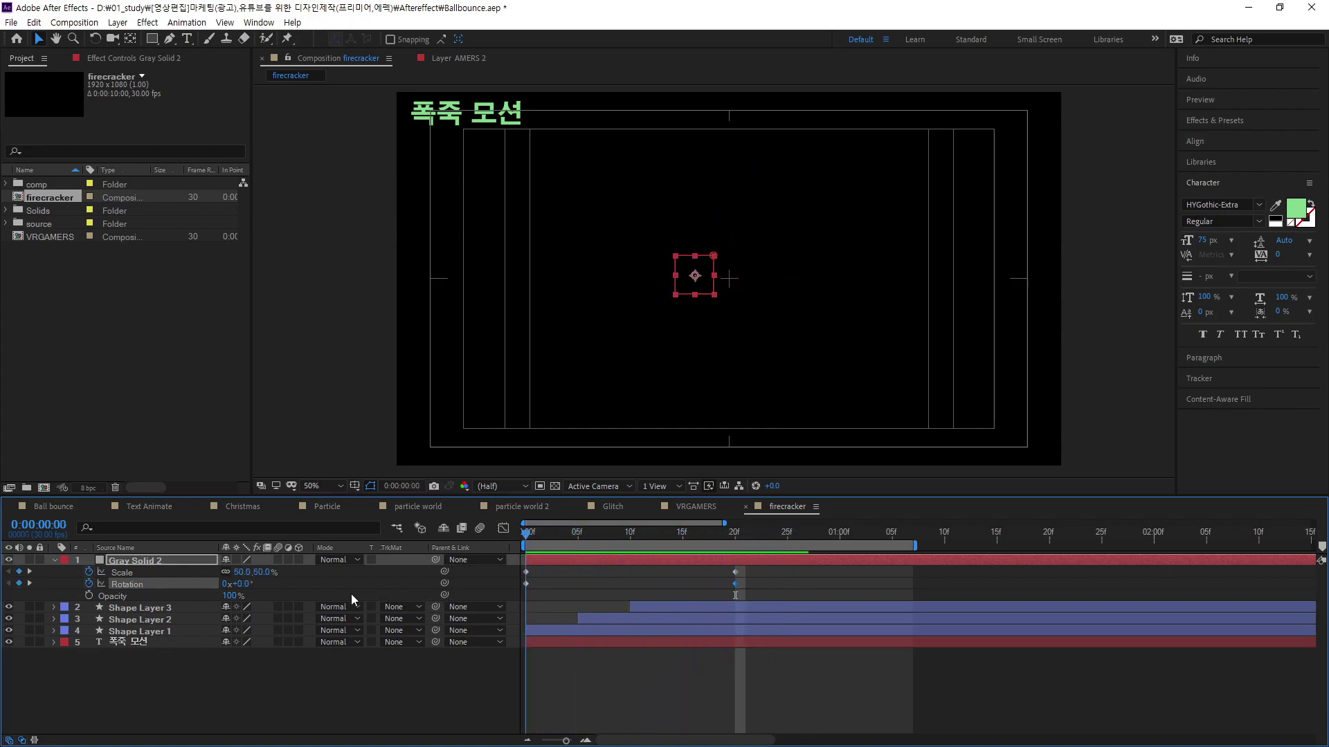
Step: Keyframe Gray Solid 2's Opacity from 0% at frame 0 to 100% at frame 20, then preview the fade
{"action": "left_click", "coordinate": [92, 595]}
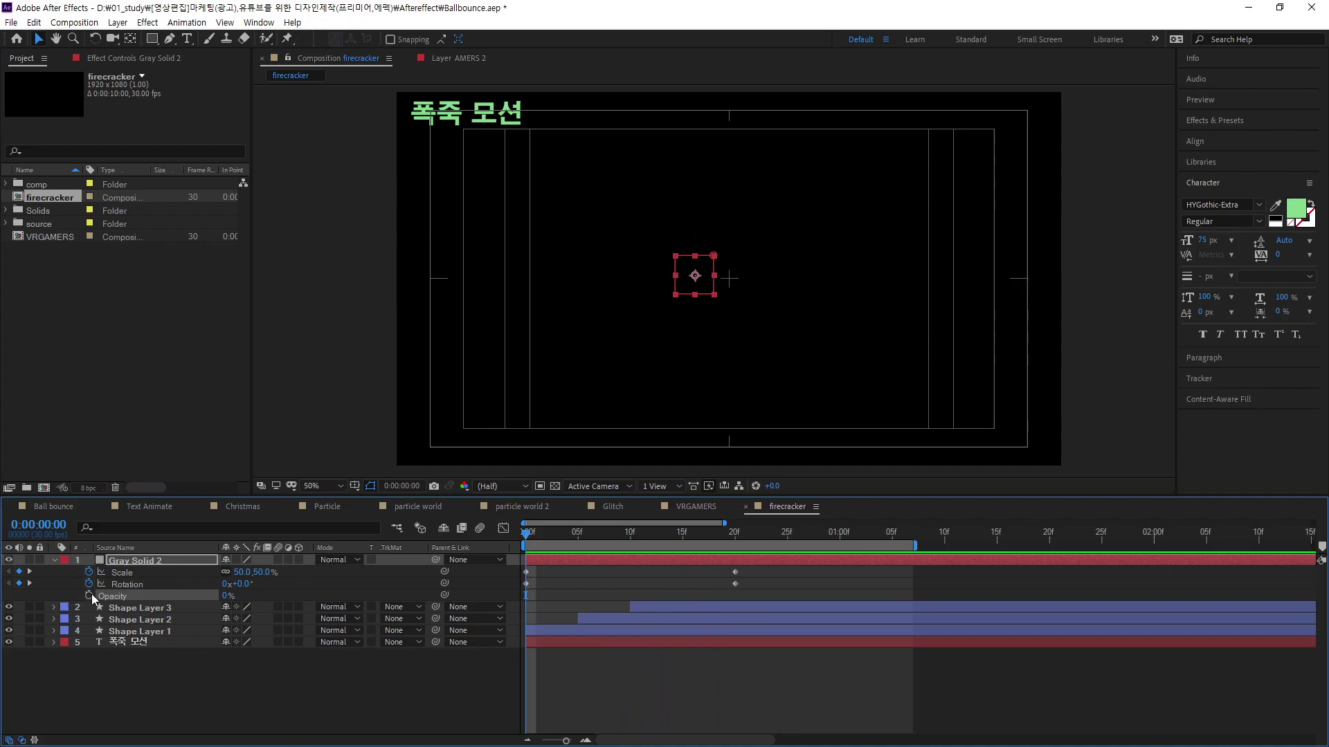
{"action": "left_click_drag", "start_coordinate": [528, 533], "coordinate": [734, 567]}
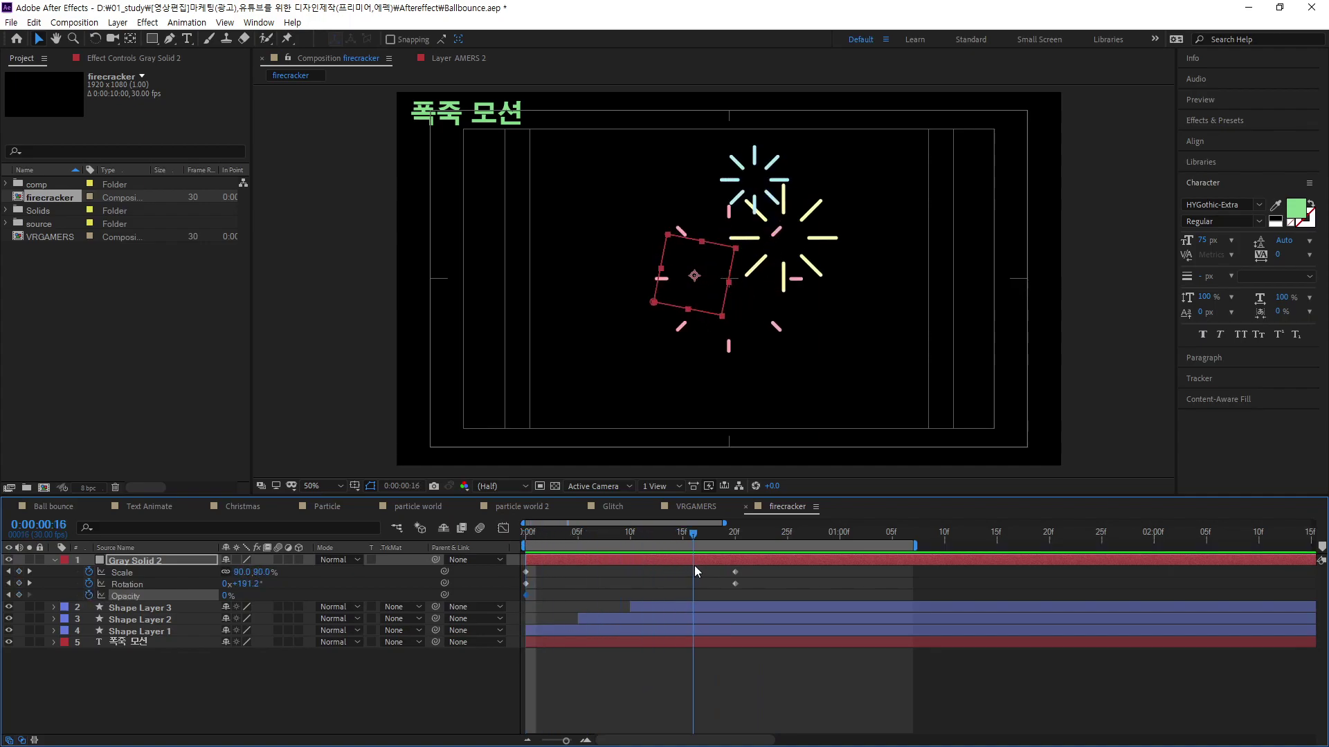
{"action": "left_click", "coordinate": [229, 596]}
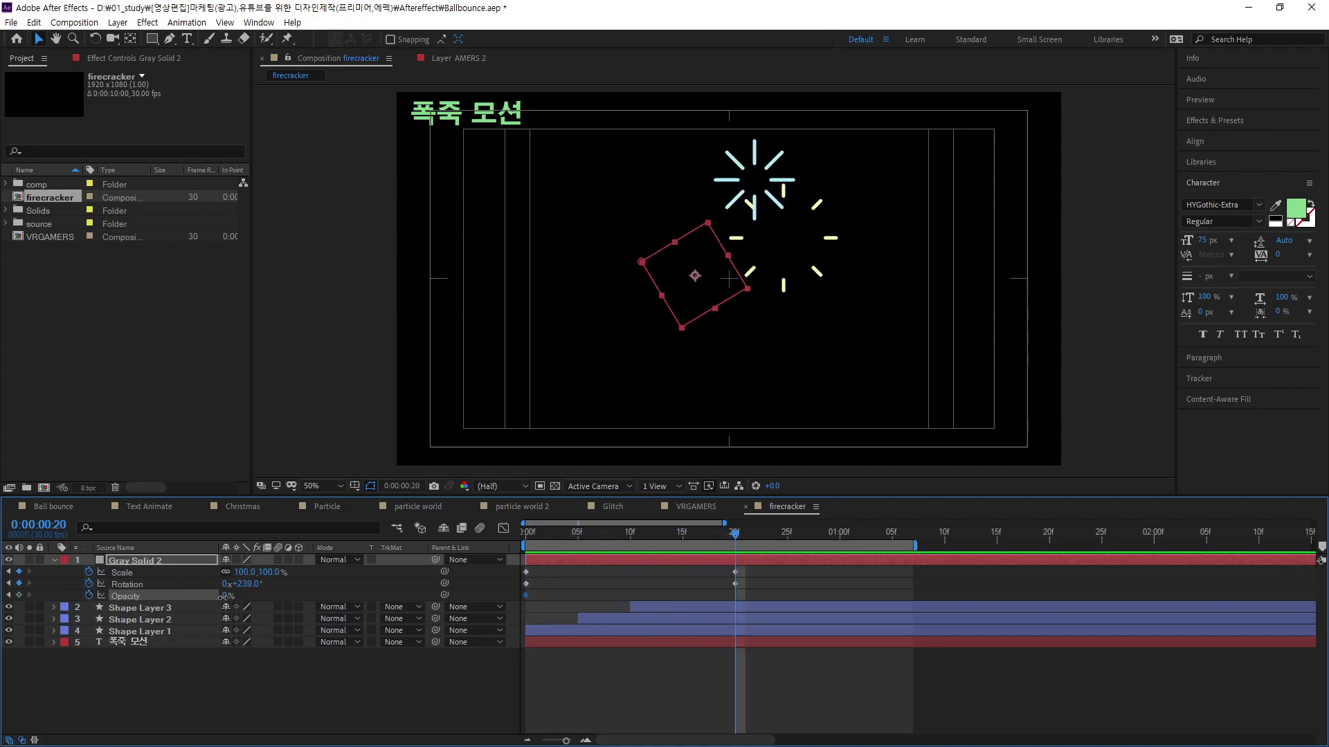
{"action": "type", "text": "100"}
{"action": "key", "text": "Return"}
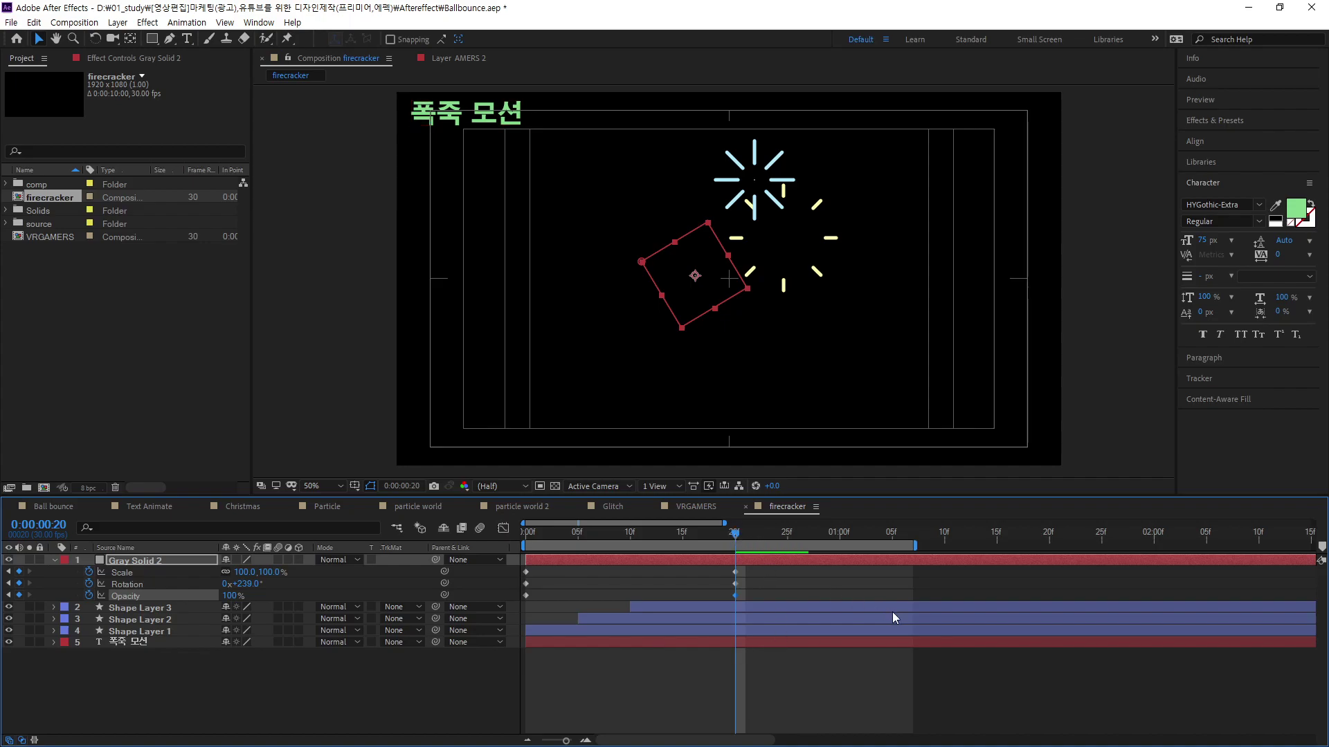
{"action": "key", "text": "space"}
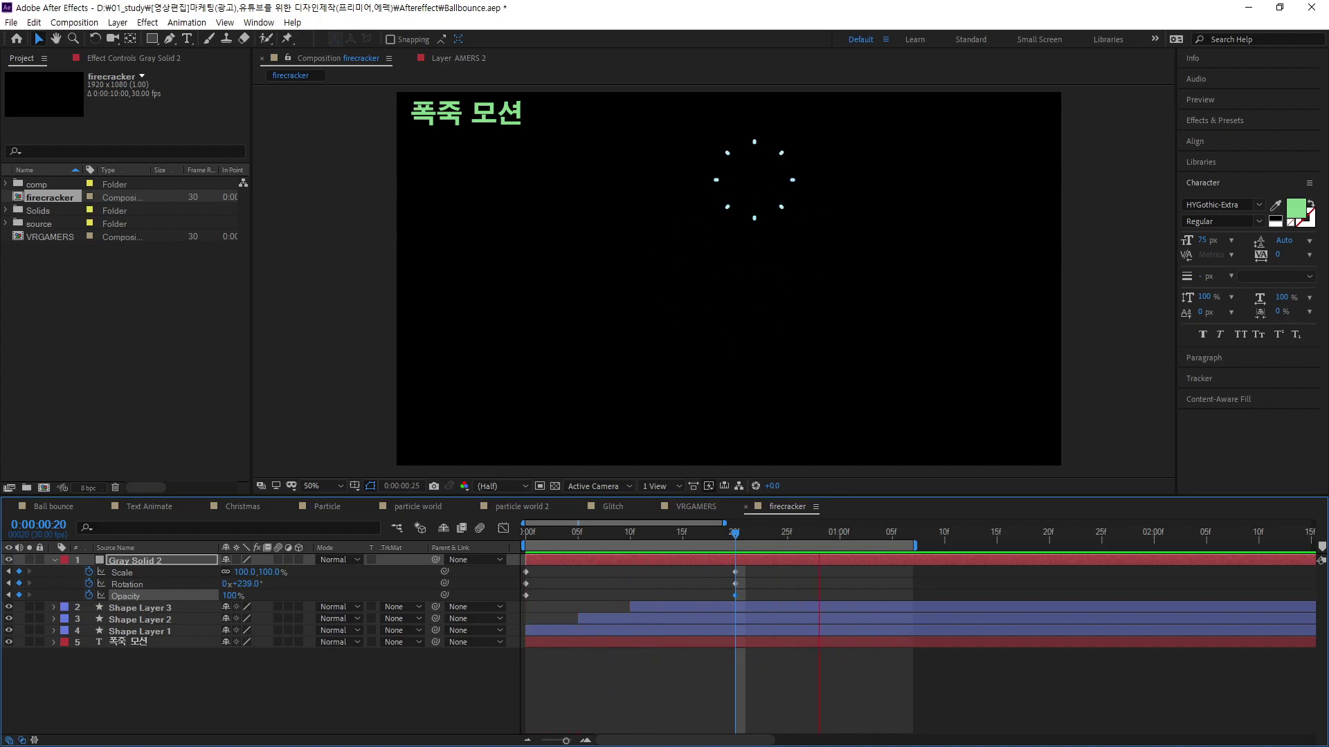
{"action": "left_click", "coordinate": [407, 572]}
{"action": "mouse_move", "coordinate": [603, 535]}
{"action": "left_mouse_down"}
{"action": "mouse_move", "coordinate": [678, 580]}
{"action": "mouse_move", "coordinate": [658, 576]}
{"action": "left_mouse_up"}
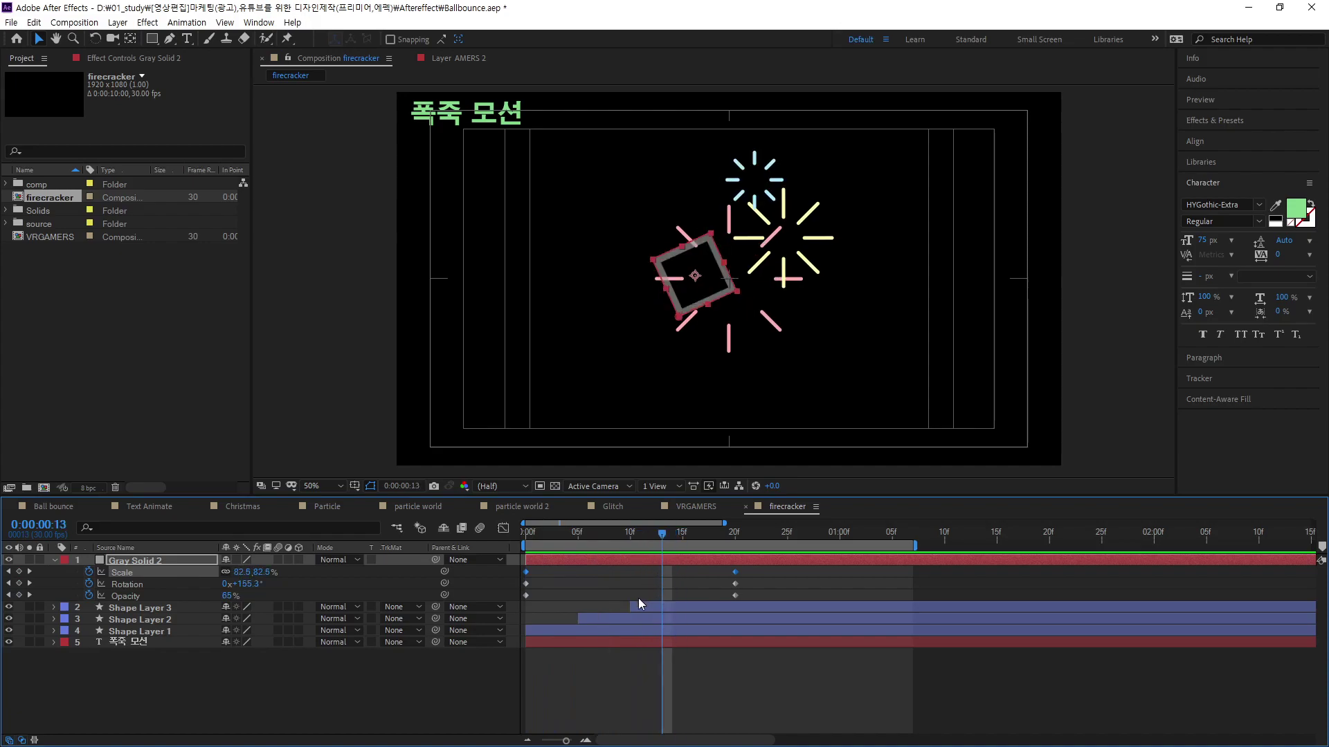
Step: Change the square solid's colour to a bright green in Solid Settings and preview it
{"action": "key", "text": "ctrl+shift+y"}
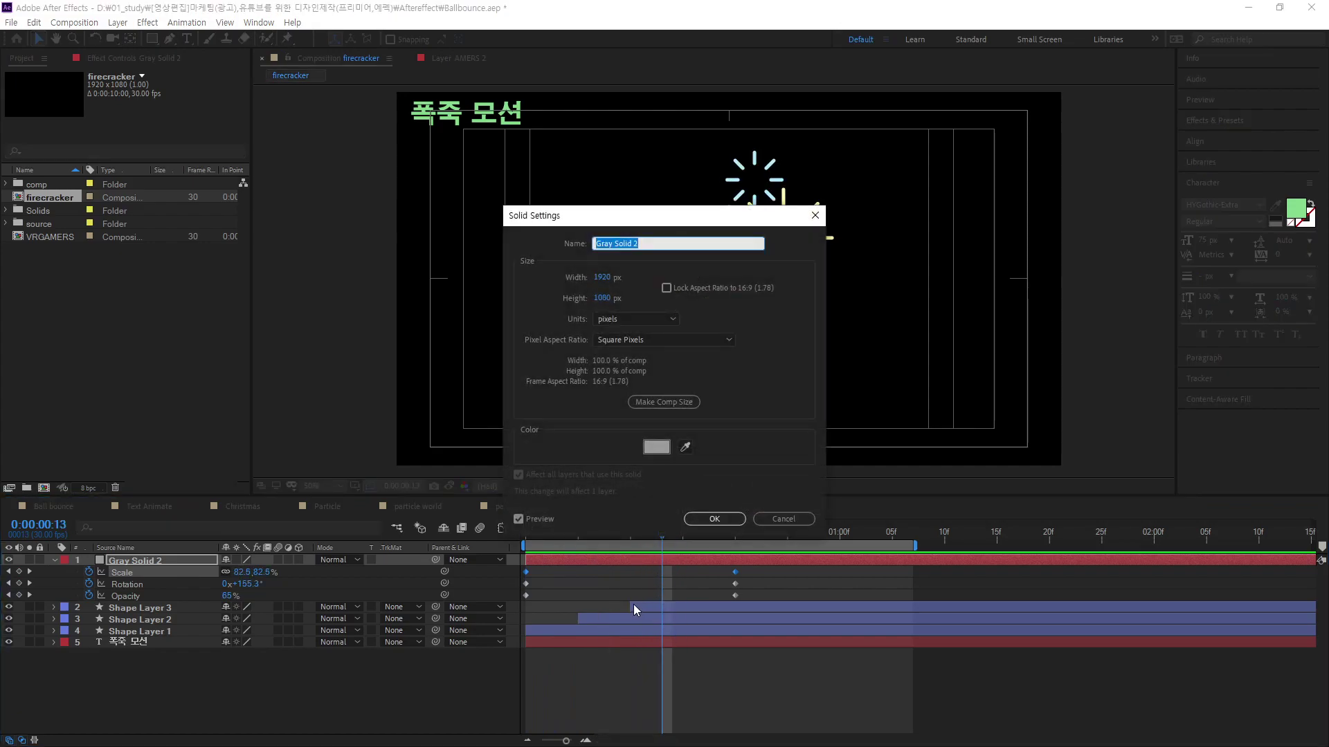
{"action": "left_click_drag", "start_coordinate": [643, 224], "coordinate": [992, 154]}
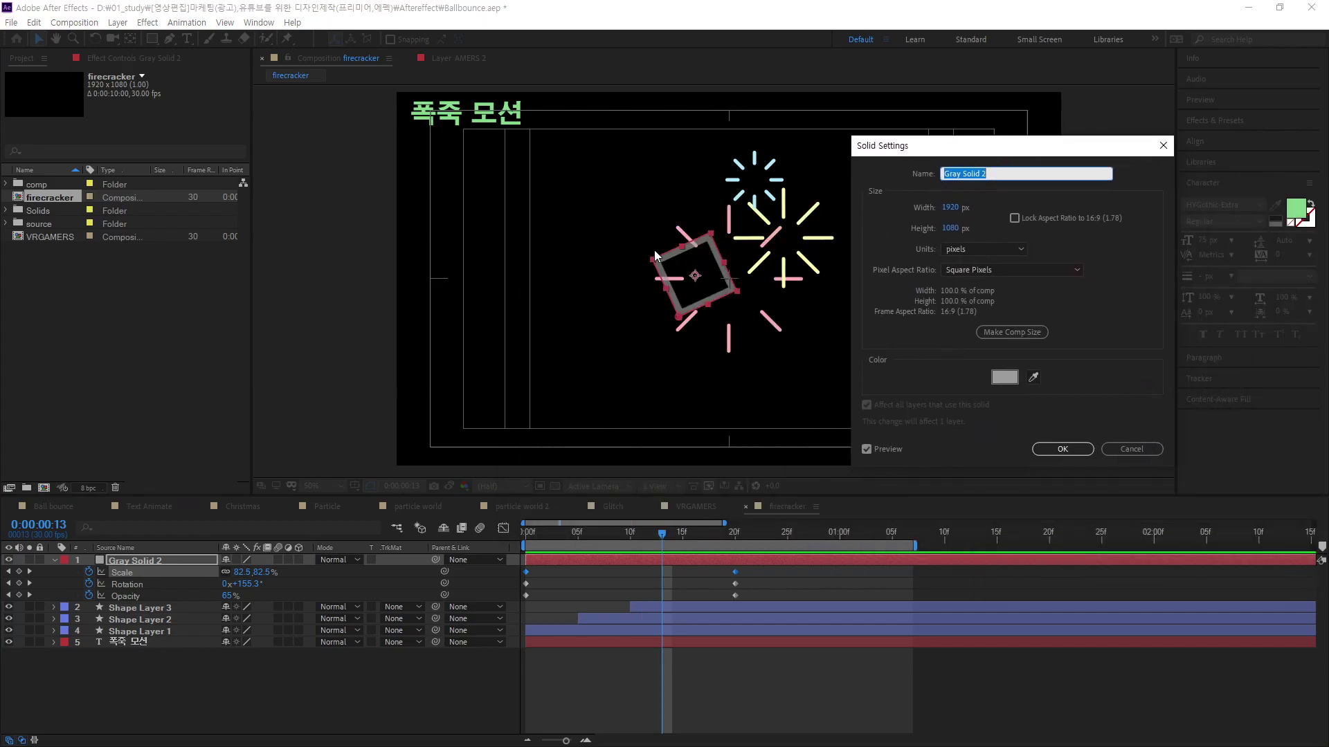
{"action": "left_click", "coordinate": [1002, 378]}
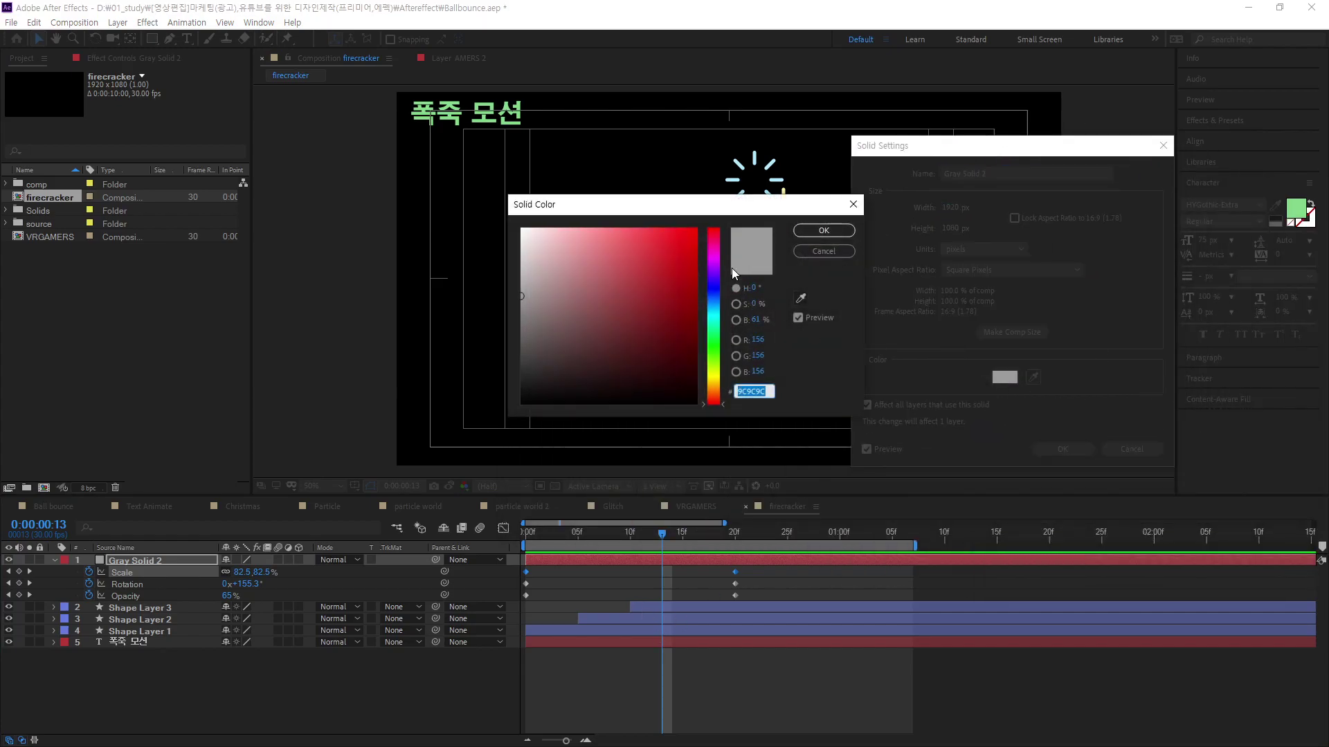
{"action": "left_click", "coordinate": [716, 346]}
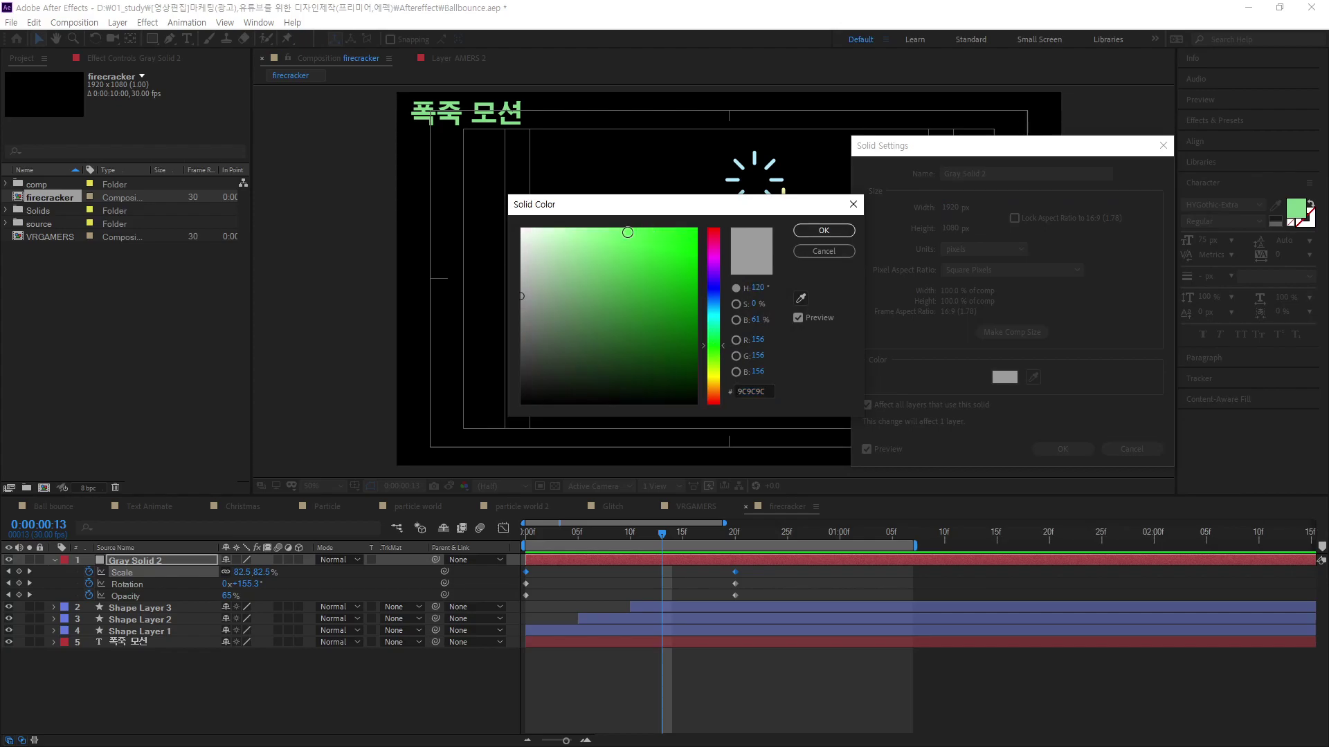
{"action": "left_click_drag", "start_coordinate": [623, 235], "coordinate": [622, 218]}
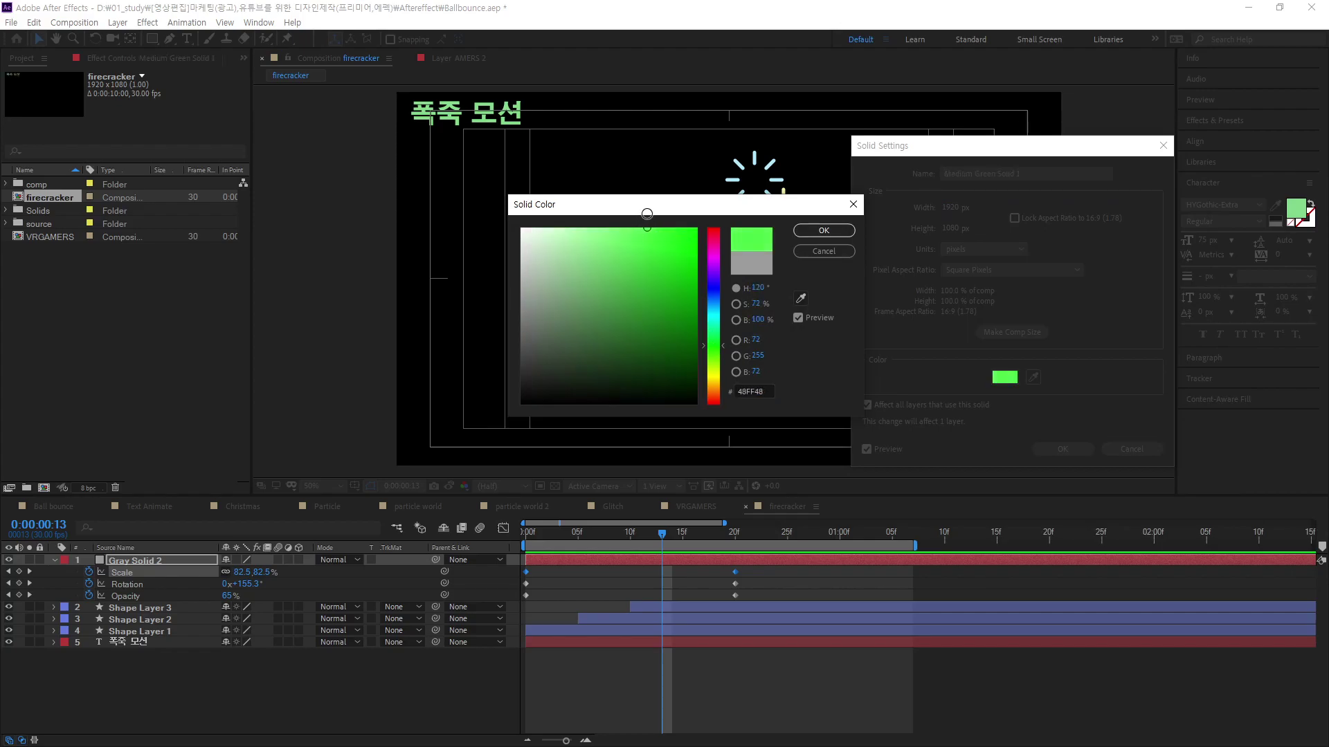
{"action": "left_click", "coordinate": [824, 231]}
{"action": "left_click", "coordinate": [1074, 451]}
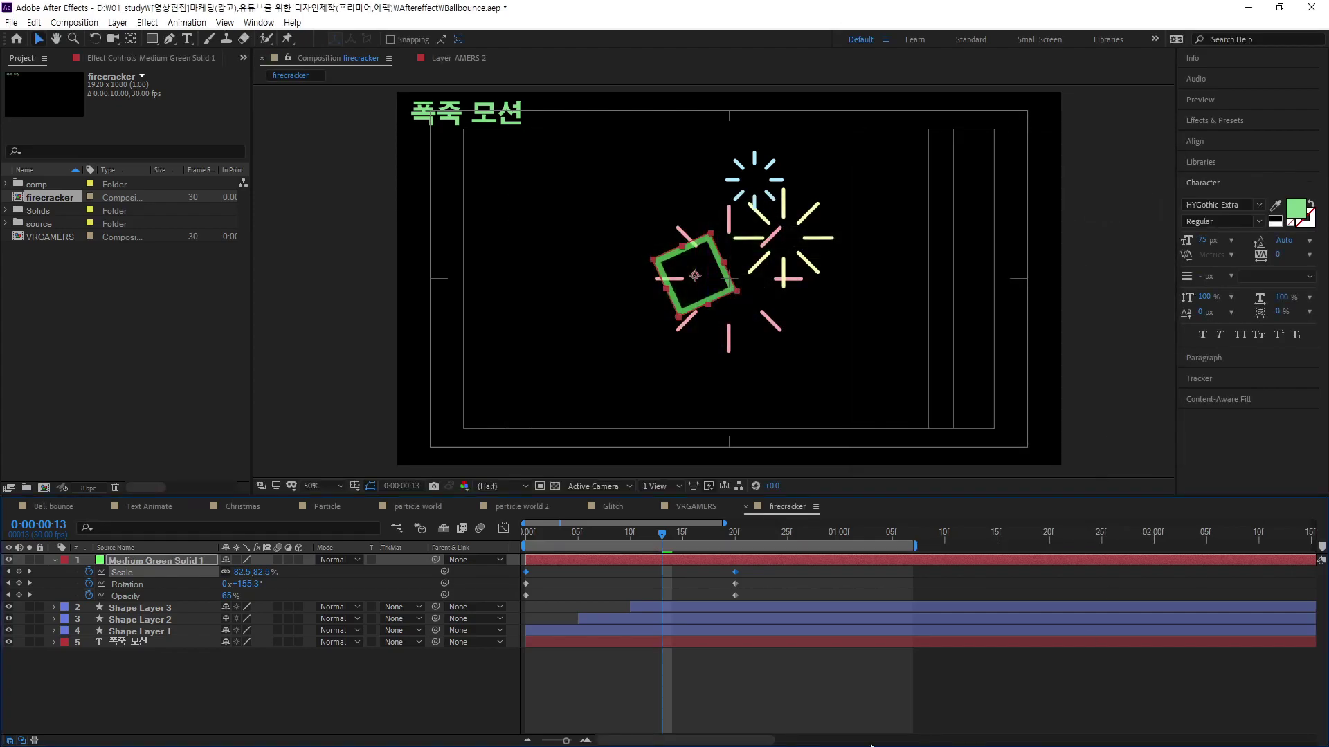
{"action": "left_click", "coordinate": [896, 649]}
{"action": "key", "text": "space"}
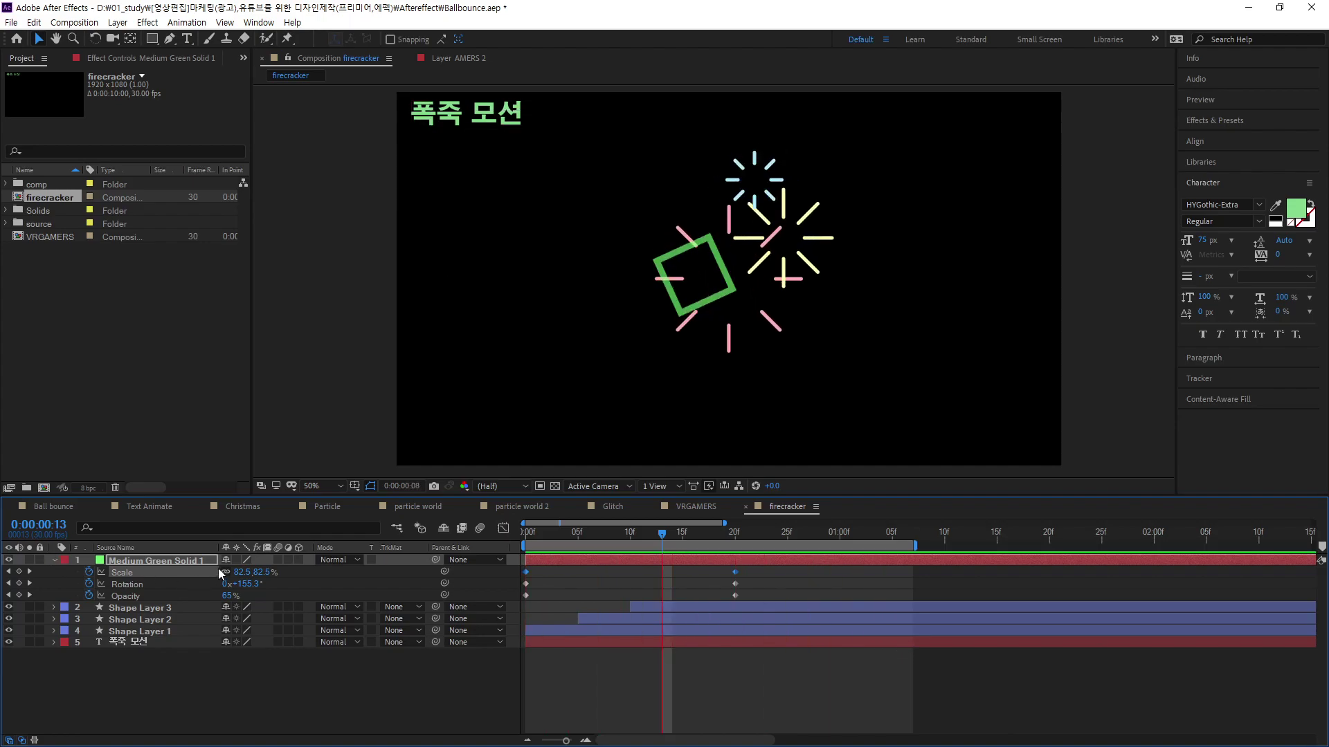
{"action": "key", "text": "space"}
Step: Lighten the square to a paler green, Medium Green Solid 1, and review frames 15 and 24
{"action": "key", "text": "ctrl+shift+y"}
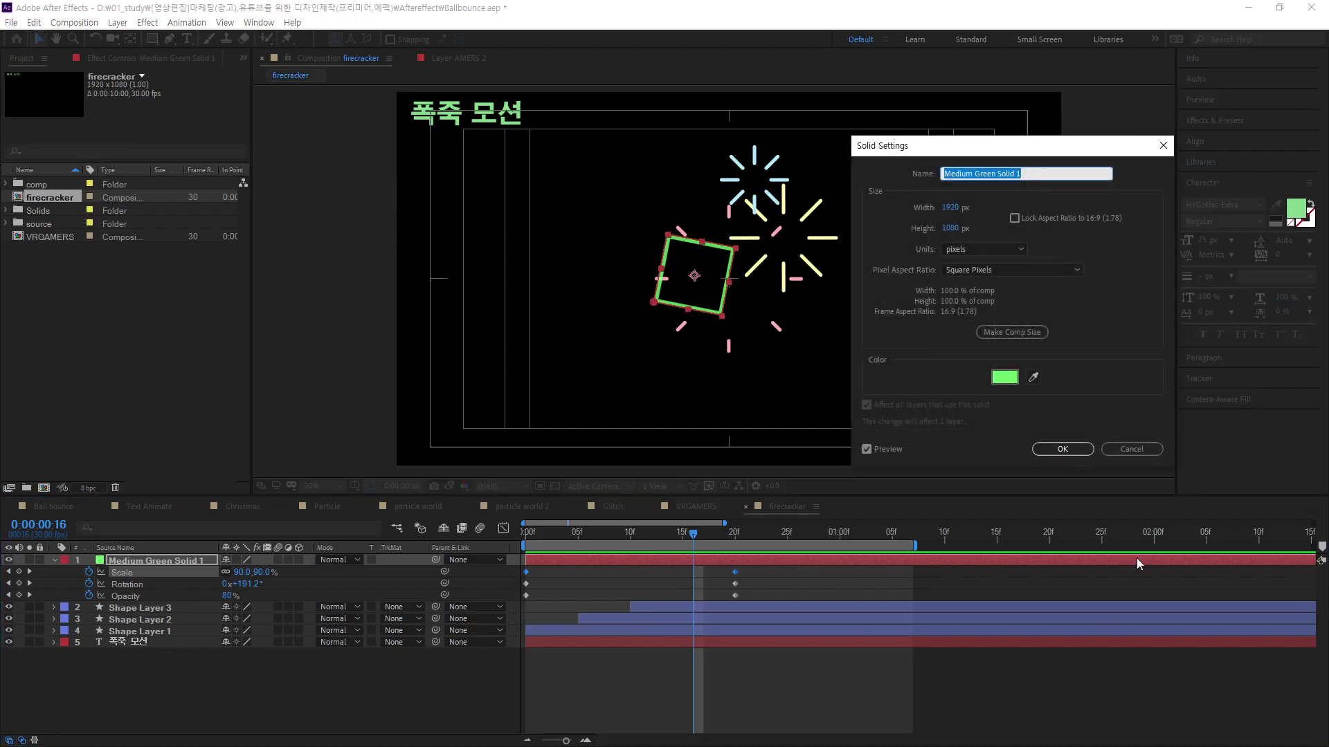
{"action": "left_click", "coordinate": [1005, 377]}
{"action": "left_click_drag", "start_coordinate": [592, 241], "coordinate": [571, 218]}
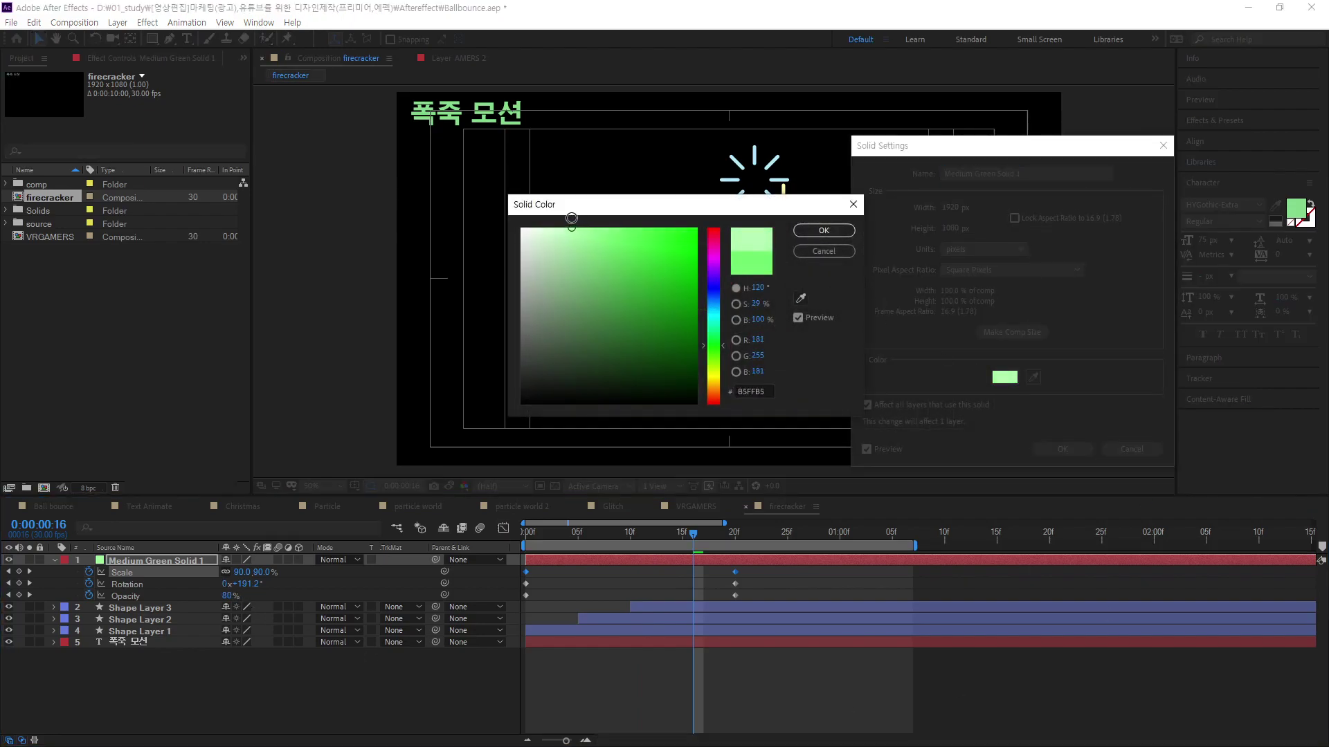
{"action": "left_click", "coordinate": [827, 230]}
{"action": "left_click", "coordinate": [1087, 454]}
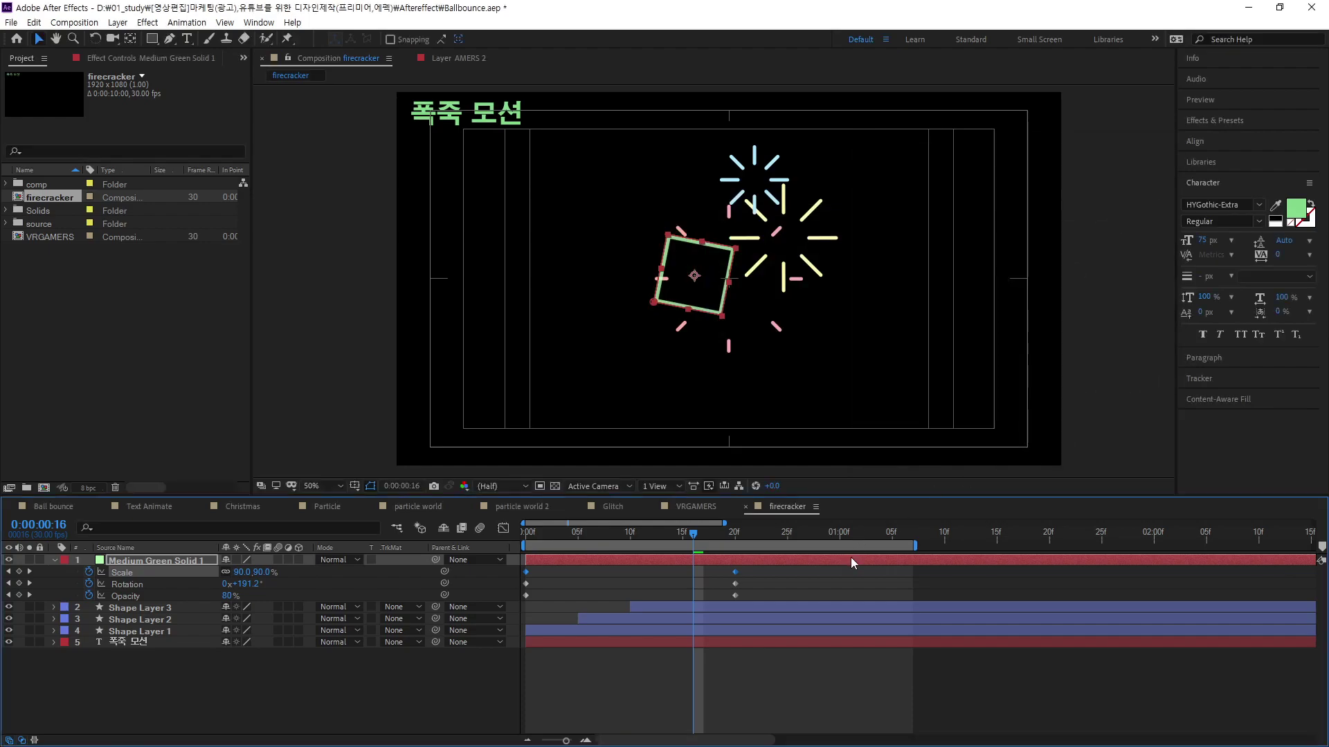
{"action": "key", "text": "space"}
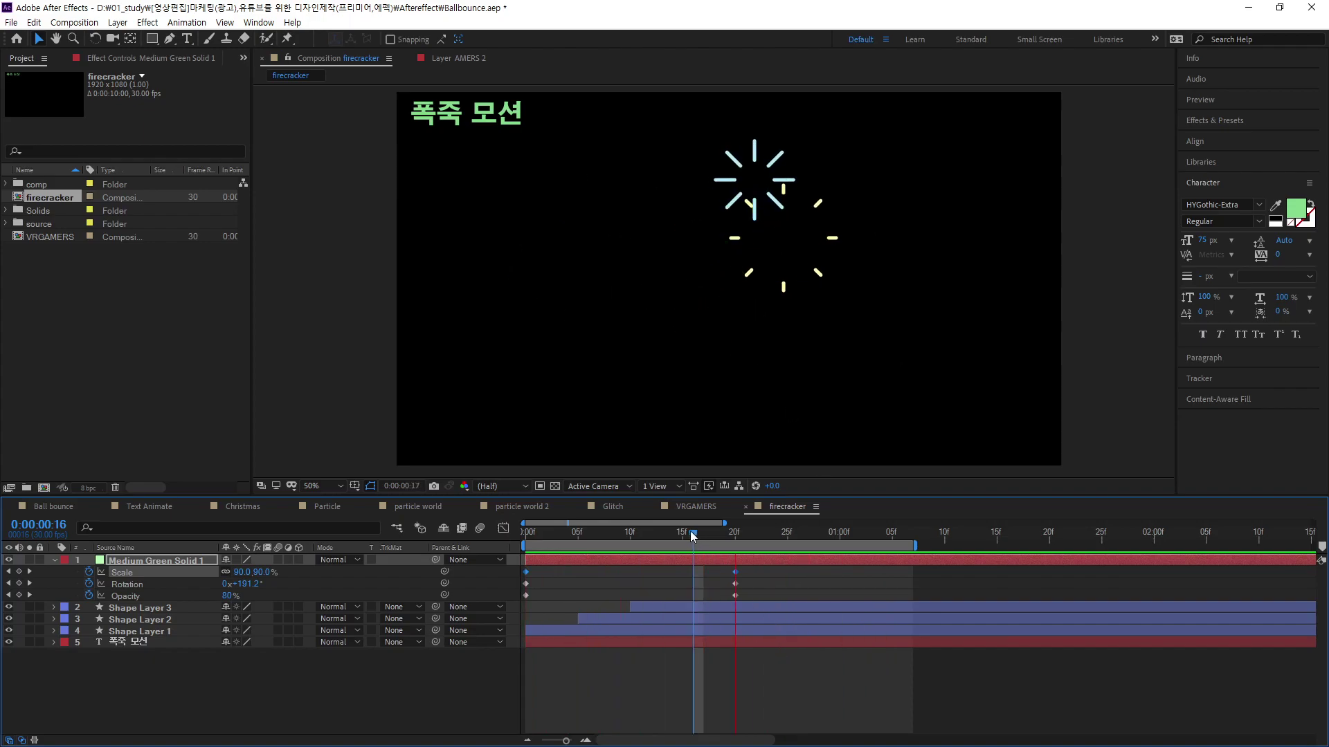
{"action": "mouse_move", "coordinate": [692, 535]}
{"action": "left_mouse_down"}
{"action": "mouse_move", "coordinate": [685, 551]}
{"action": "mouse_move", "coordinate": [732, 592]}
{"action": "left_mouse_up"}
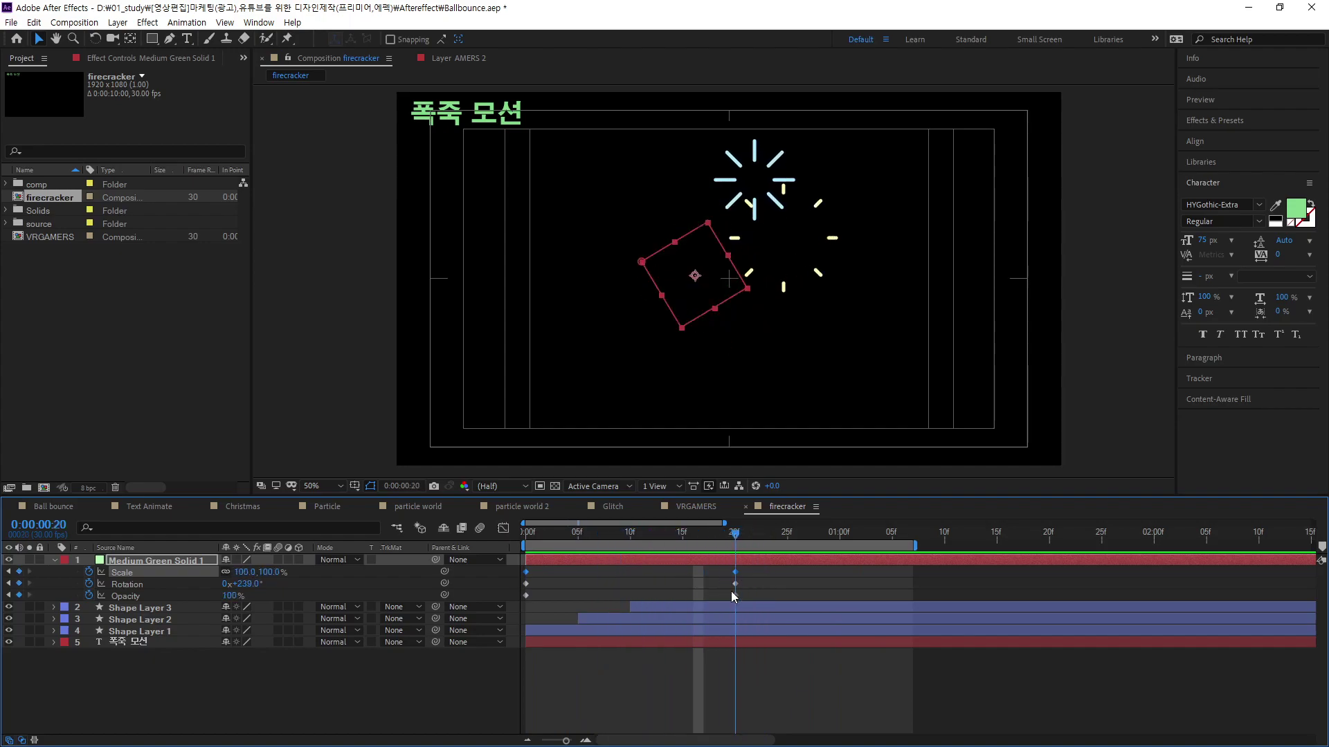
{"action": "left_click_drag", "start_coordinate": [732, 593], "coordinate": [776, 642]}
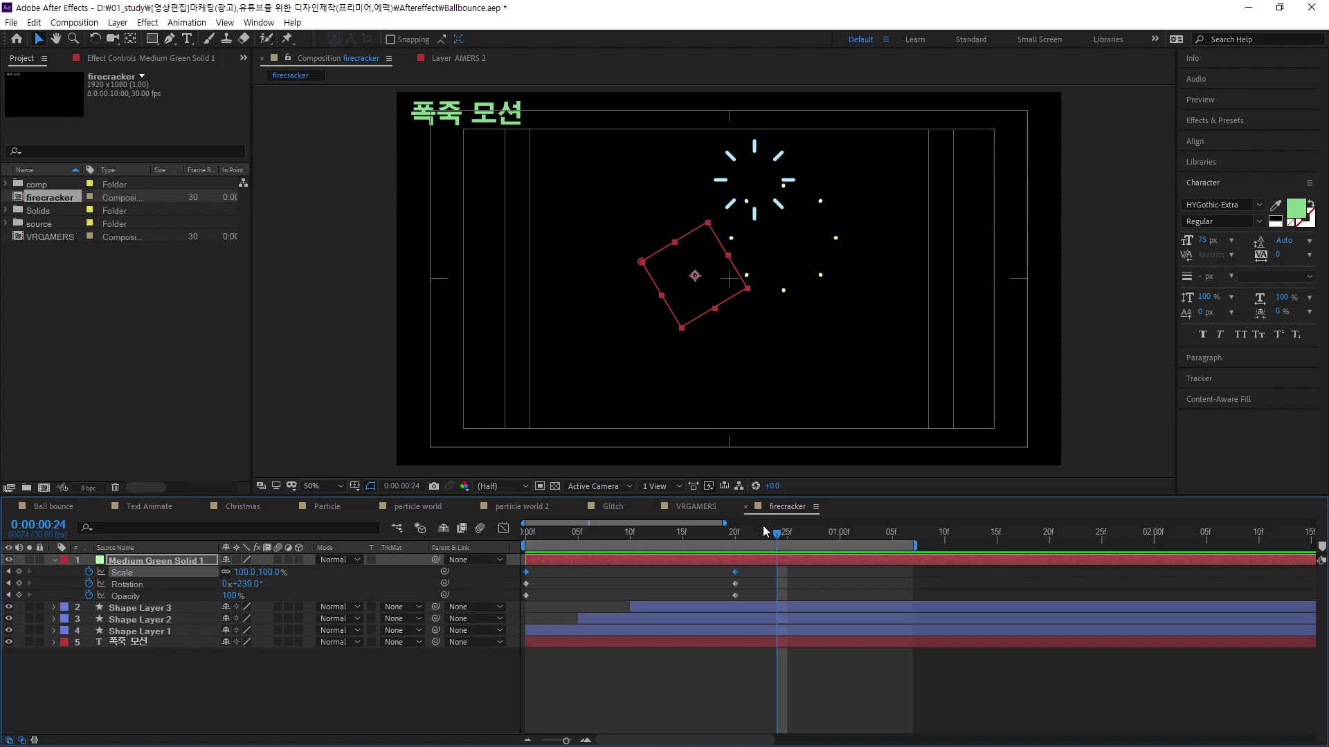
{"action": "mouse_move", "coordinate": [766, 530]}
{"action": "left_mouse_down"}
{"action": "mouse_move", "coordinate": [560, 575]}
{"action": "mouse_move", "coordinate": [547, 618]}
{"action": "mouse_move", "coordinate": [277, 724]}
{"action": "left_mouse_up"}
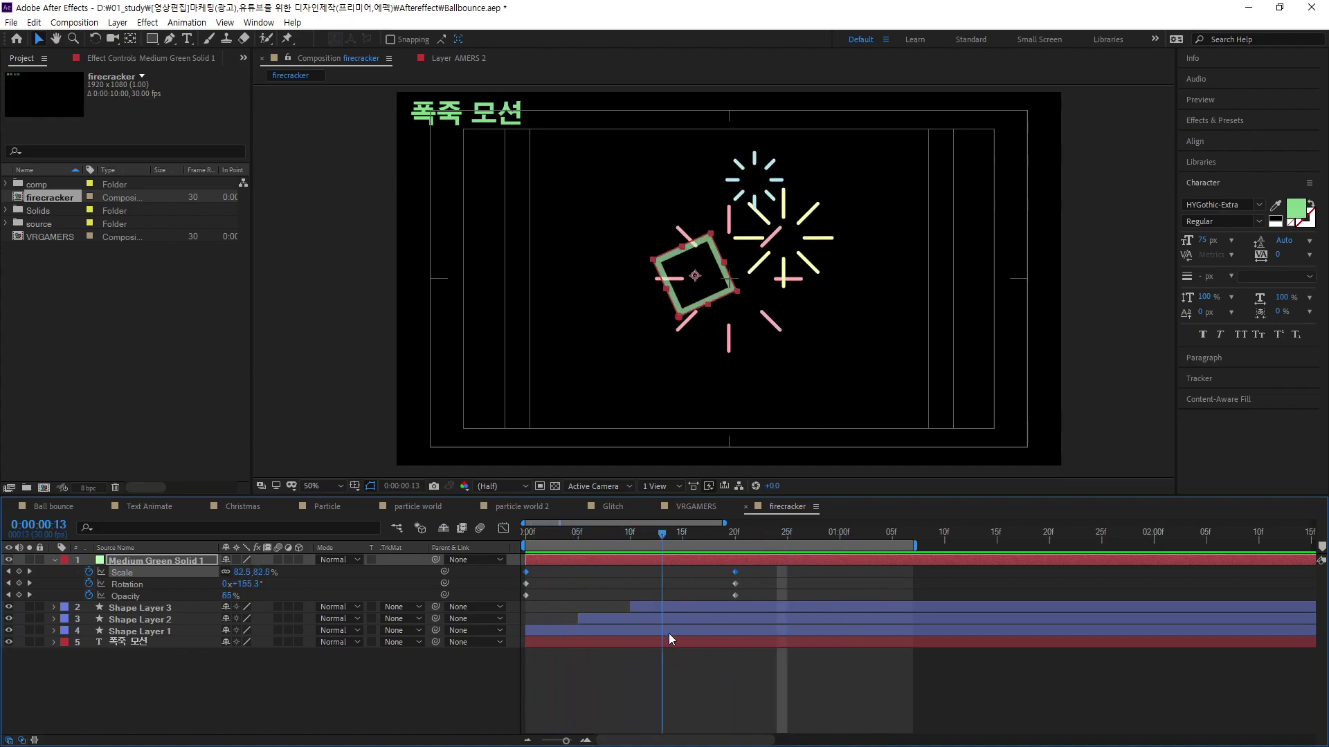
Step: Create a new pale purple solid layer with colour E7B5FF
{"action": "left_click", "coordinate": [277, 725]}
{"action": "key", "text": "ctrl+y"}
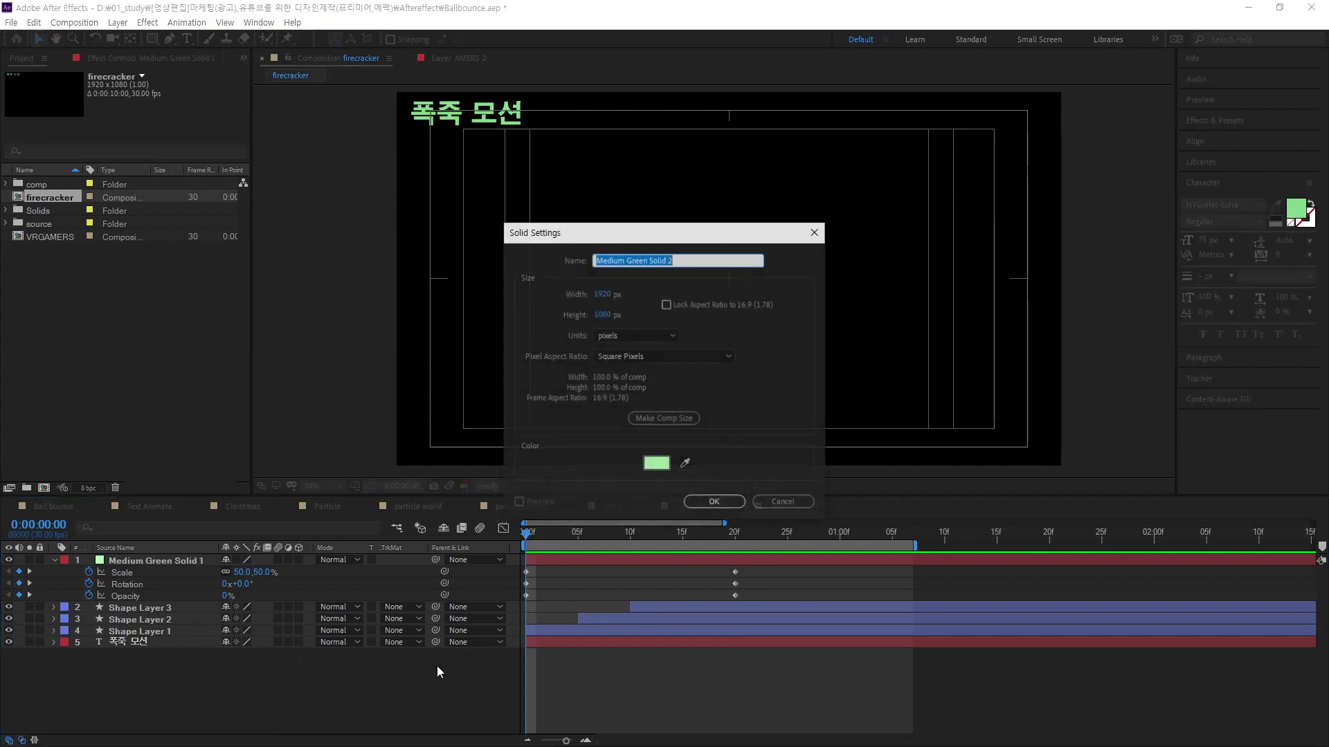
{"action": "left_click", "coordinate": [654, 463]}
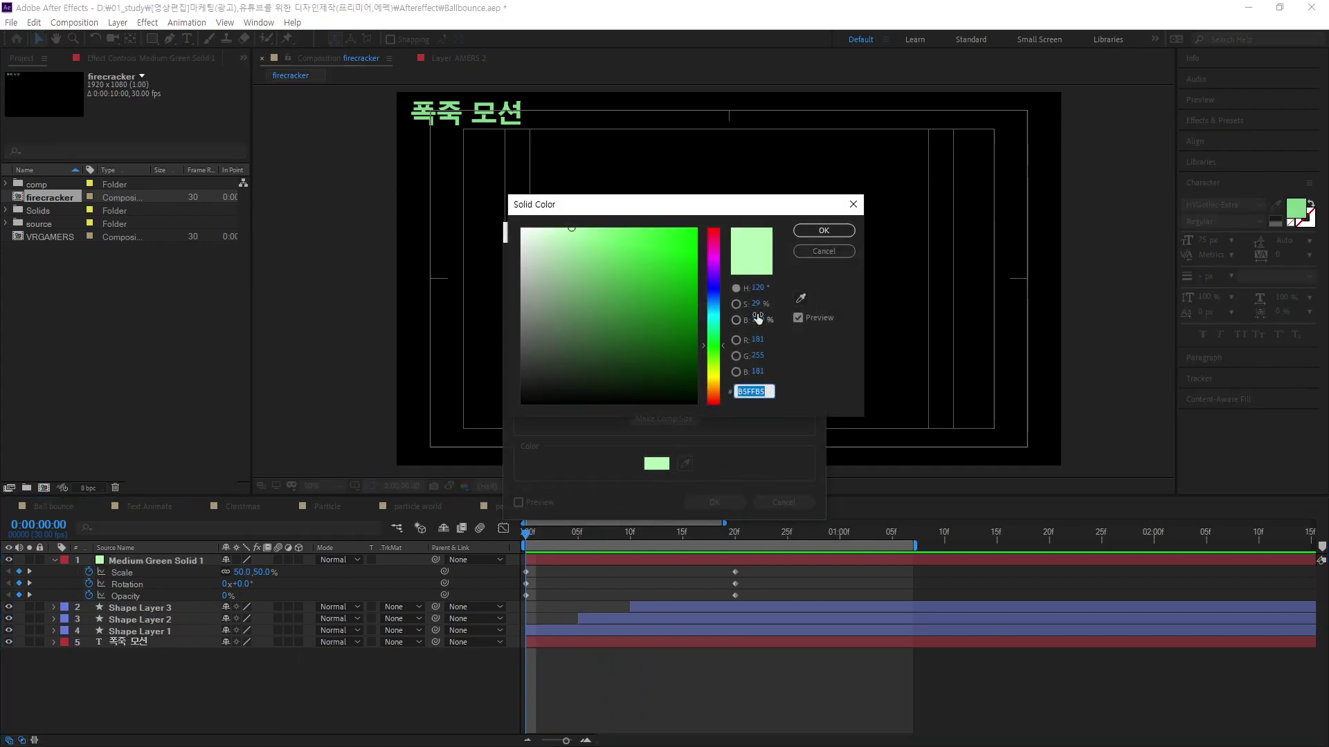
{"action": "left_click", "coordinate": [715, 272]}
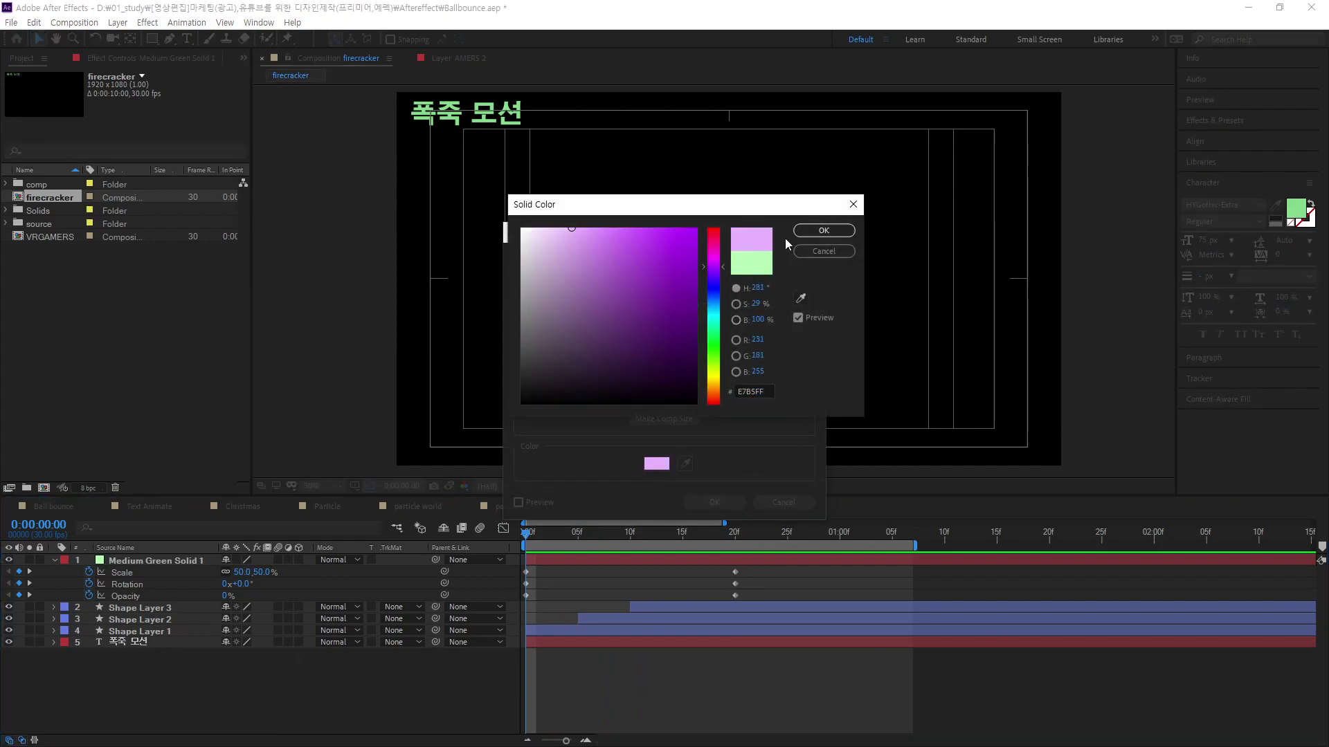
{"action": "left_click", "coordinate": [823, 230]}
{"action": "left_click", "coordinate": [713, 502]}
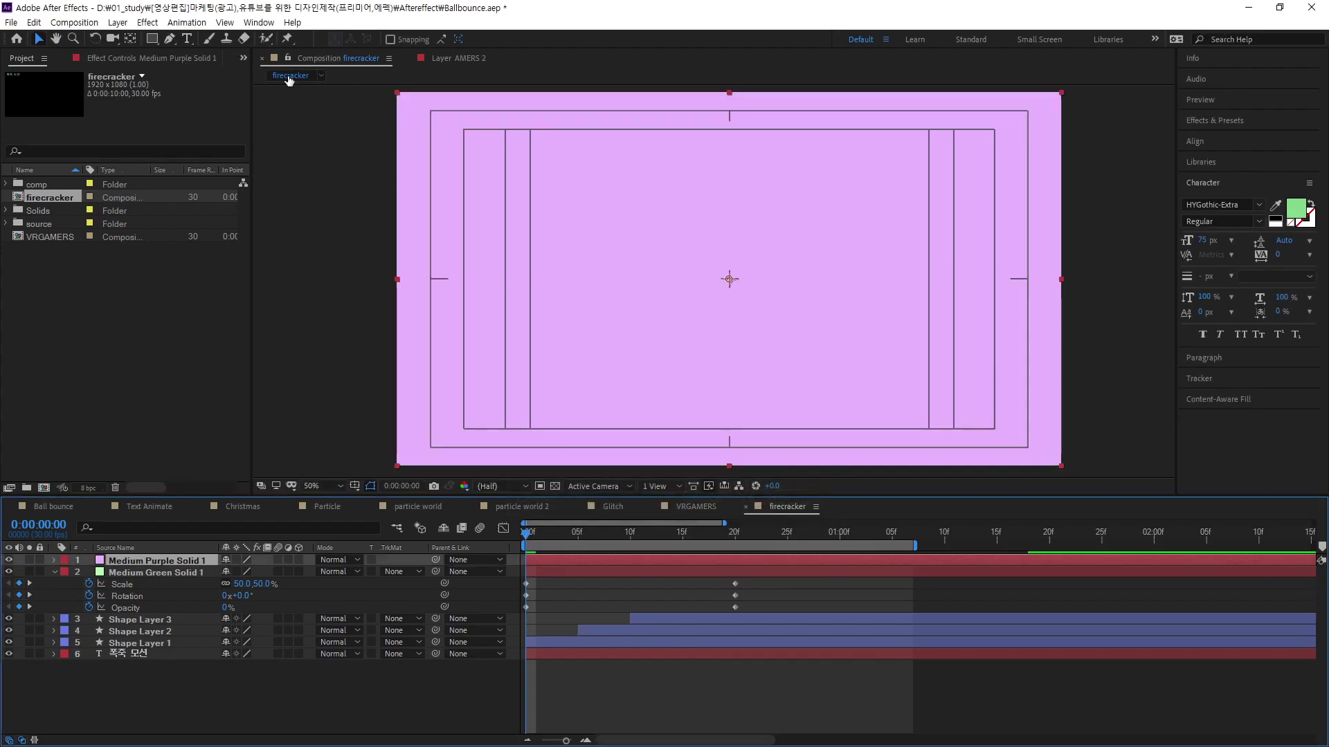
Step: Draw a three-point triangle mask on the purple solid left of centre and reveal its mask properties
{"action": "left_click", "coordinate": [170, 39]}
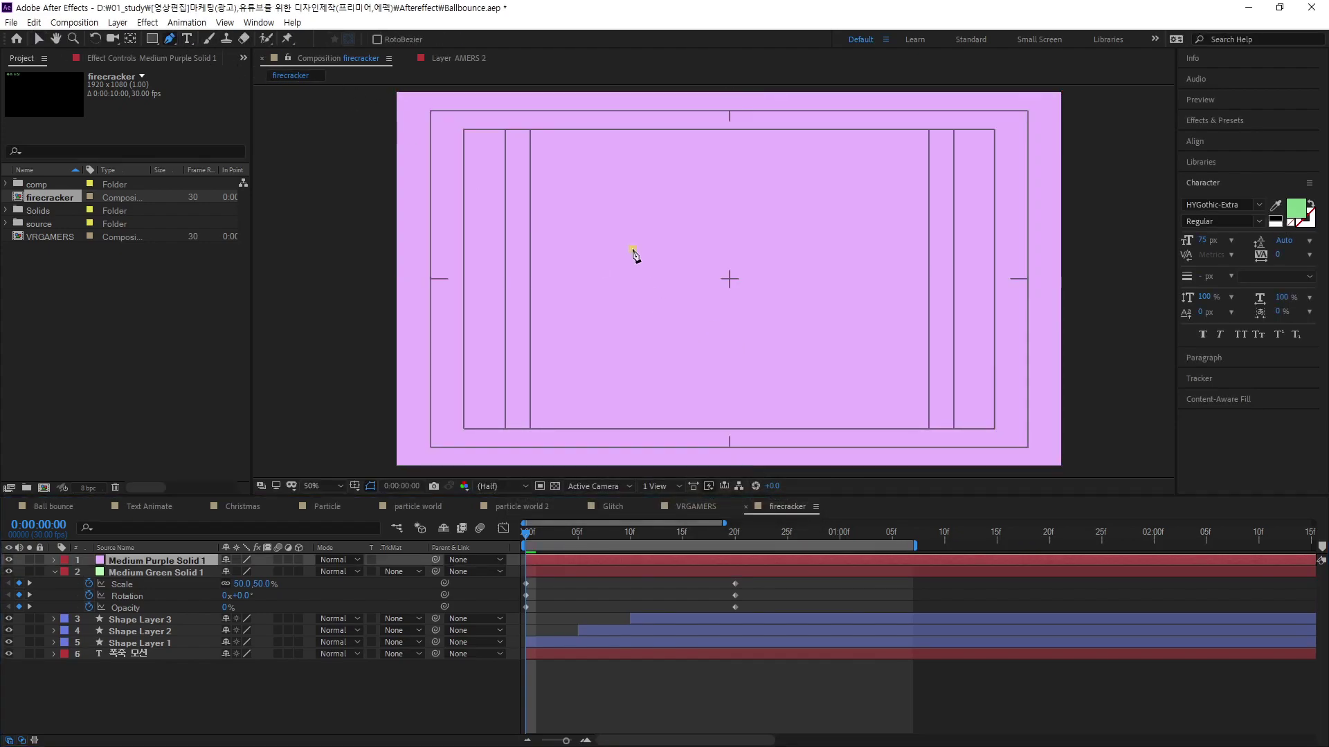
{"action": "left_click", "coordinate": [603, 326]}
{"action": "left_click", "coordinate": [699, 322]}
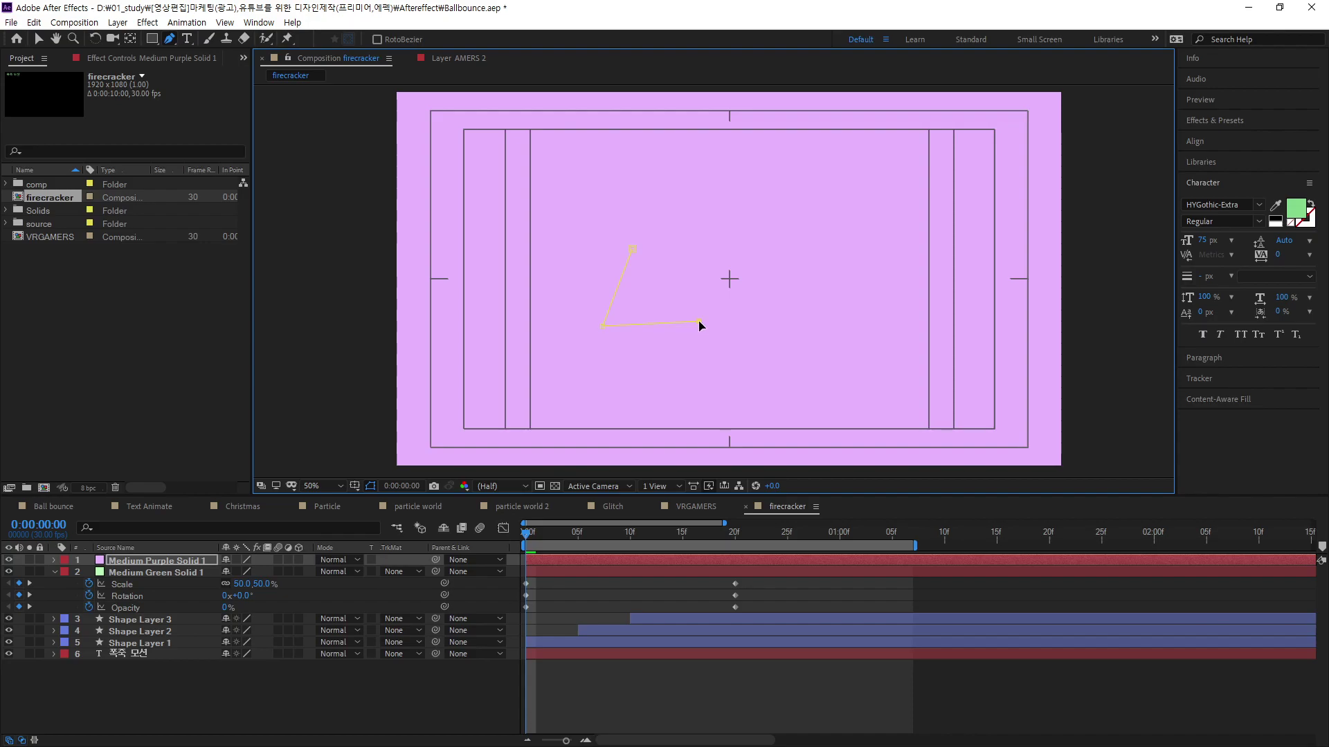
{"action": "left_click", "coordinate": [631, 249]}
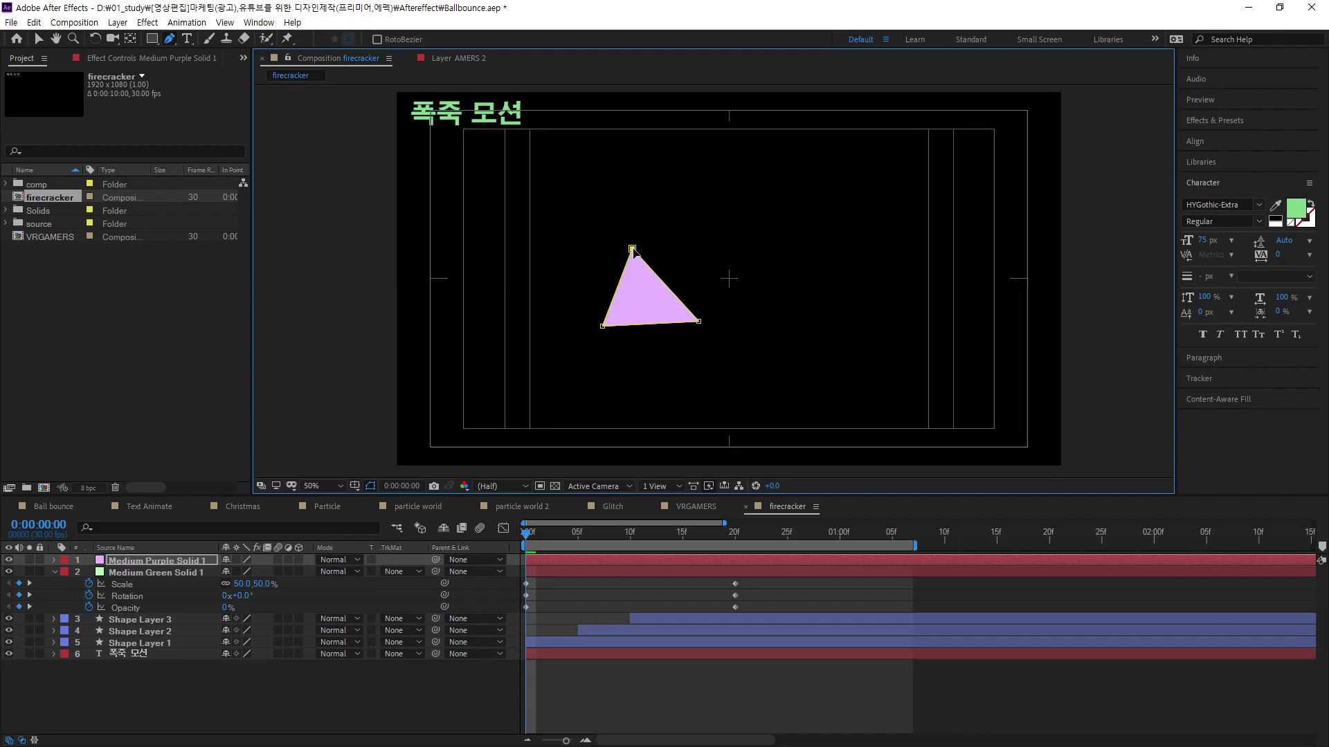
{"action": "left_click_drag", "start_coordinate": [632, 249], "coordinate": [645, 245]}
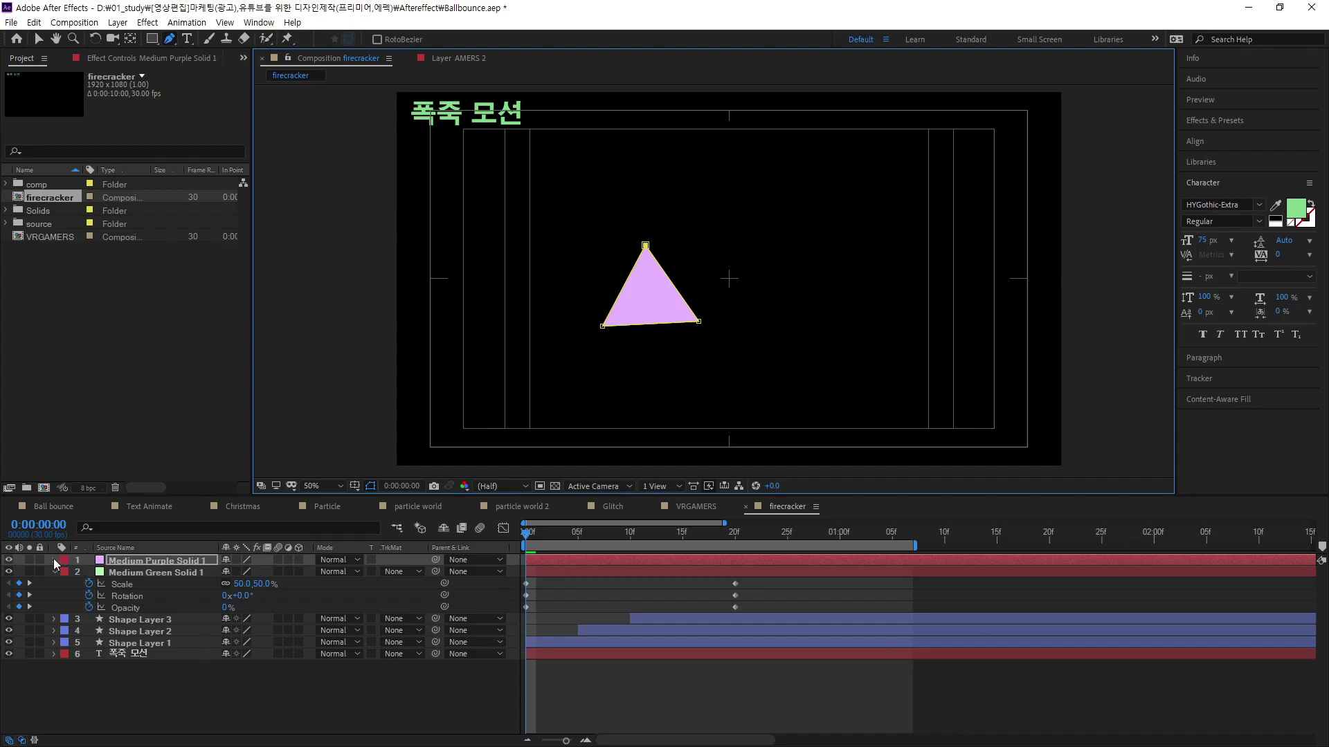
{"action": "left_click", "coordinate": [53, 560]}
{"action": "left_click", "coordinate": [65, 571]}
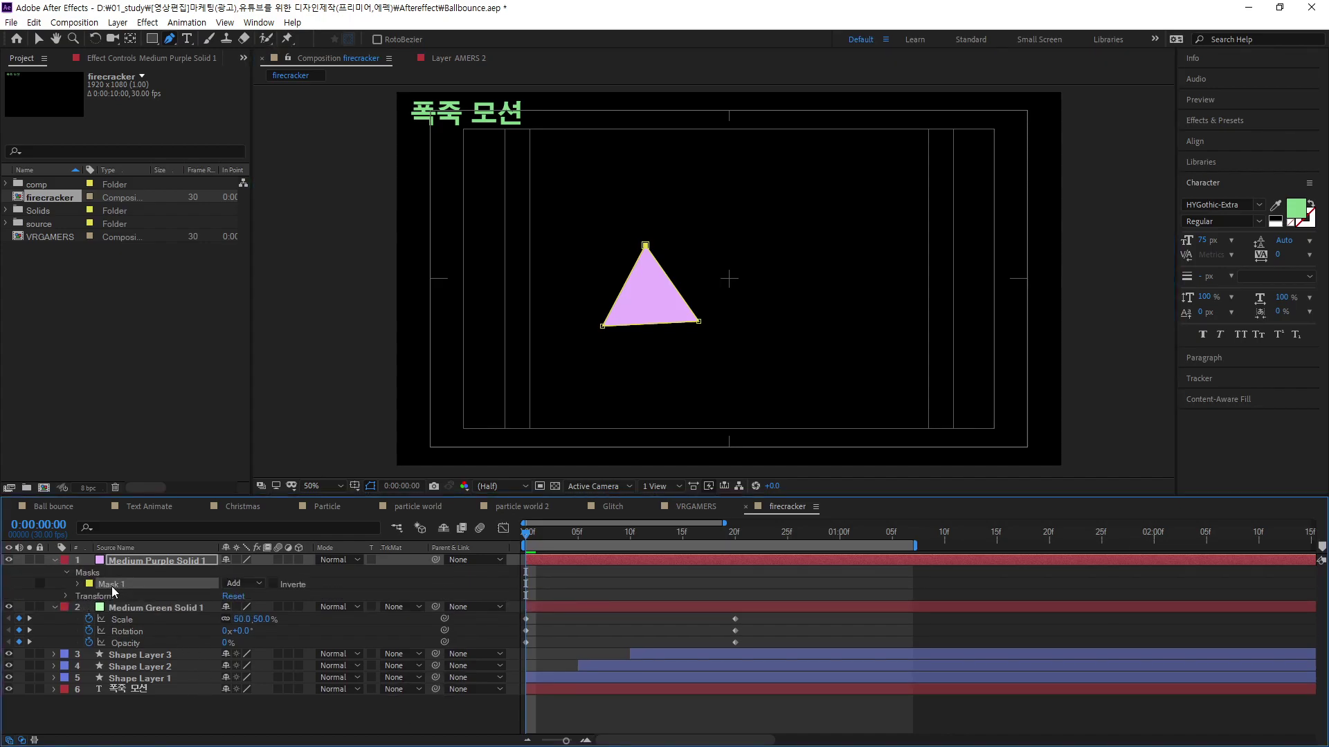
Step: Duplicate the triangle mask, set Mask 2 to Subtract and give it -28 px Mask Expansion
{"action": "key", "text": "ctrl+d"}
{"action": "left_click", "coordinate": [244, 596]}
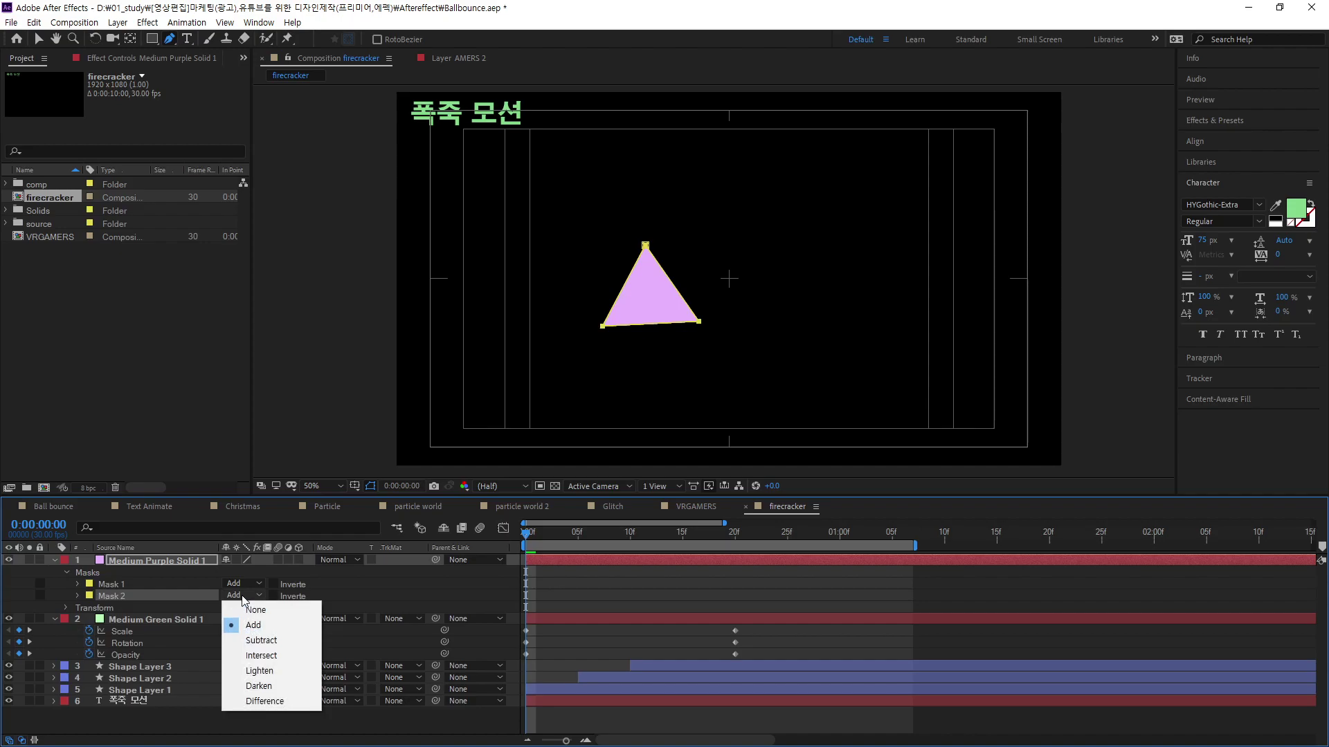
{"action": "left_click", "coordinate": [284, 640]}
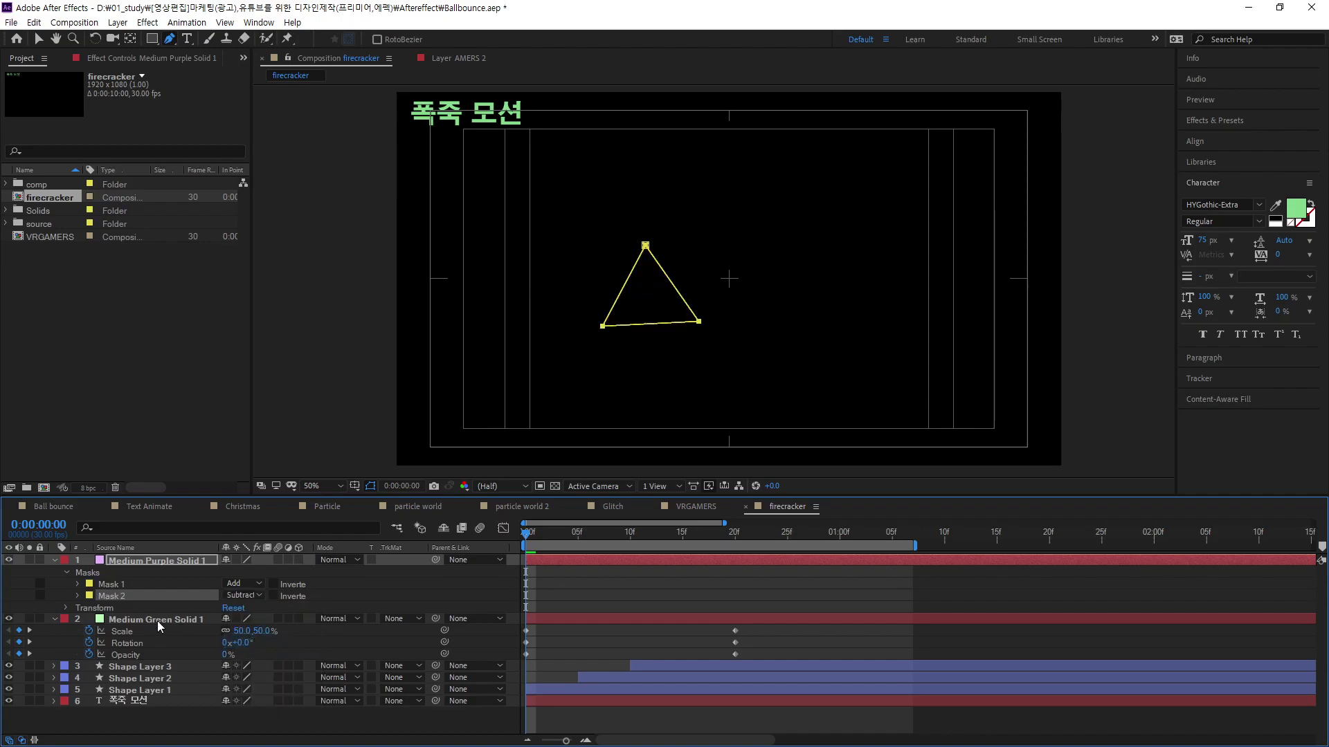
{"action": "left_click", "coordinate": [77, 595]}
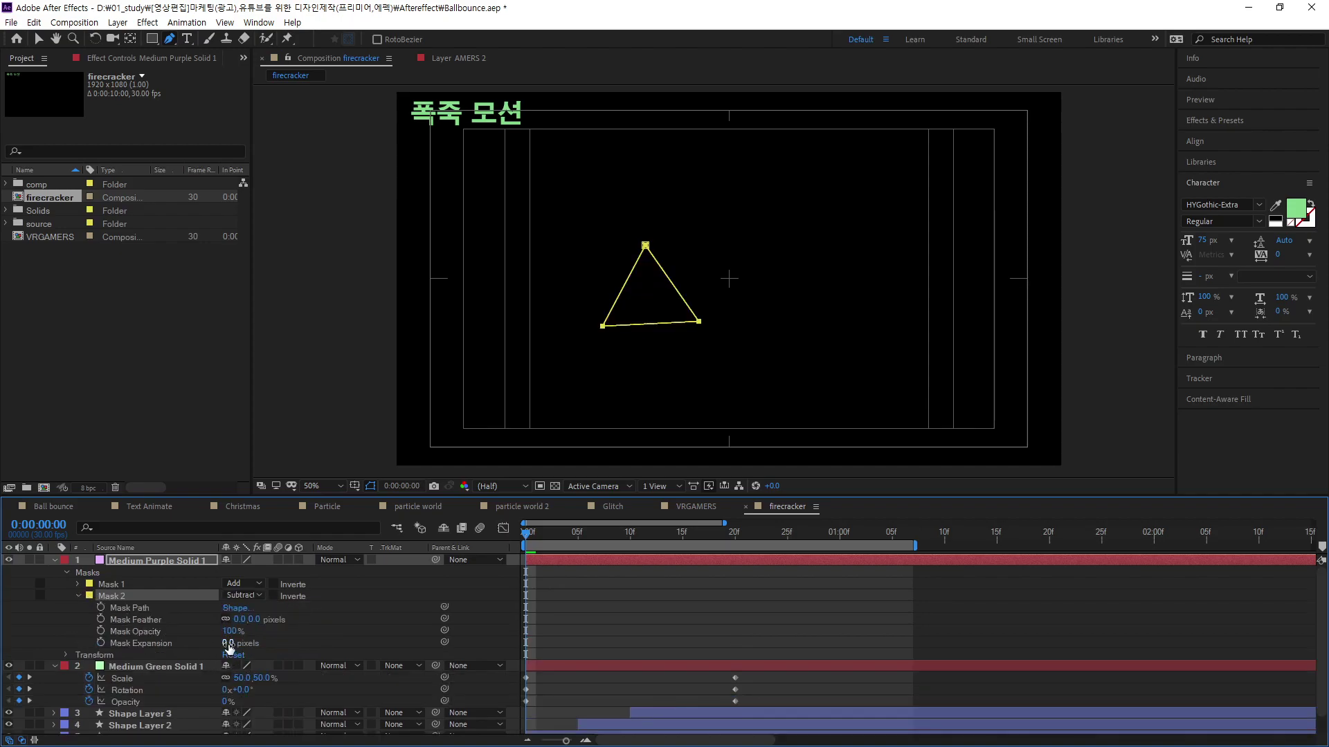
{"action": "left_click_drag", "start_coordinate": [229, 646], "coordinate": [213, 647]}
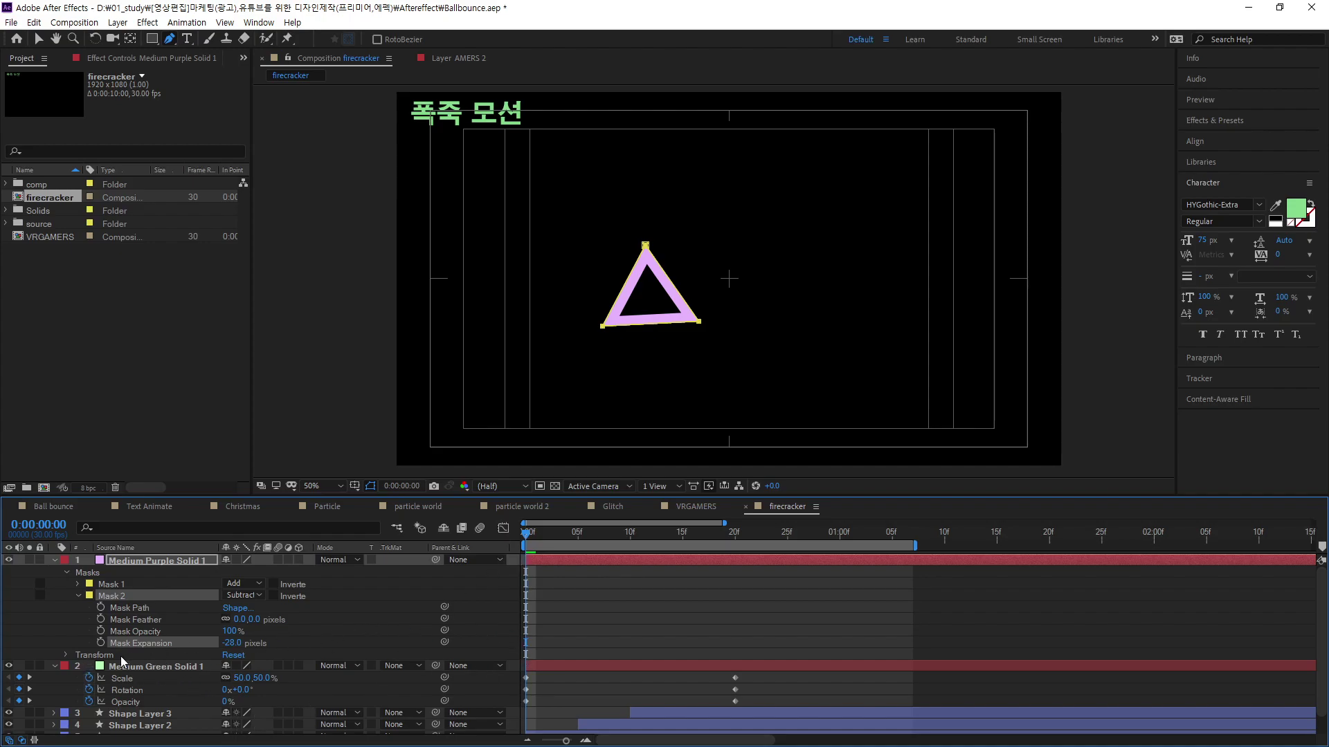
{"action": "left_click", "coordinate": [77, 584]}
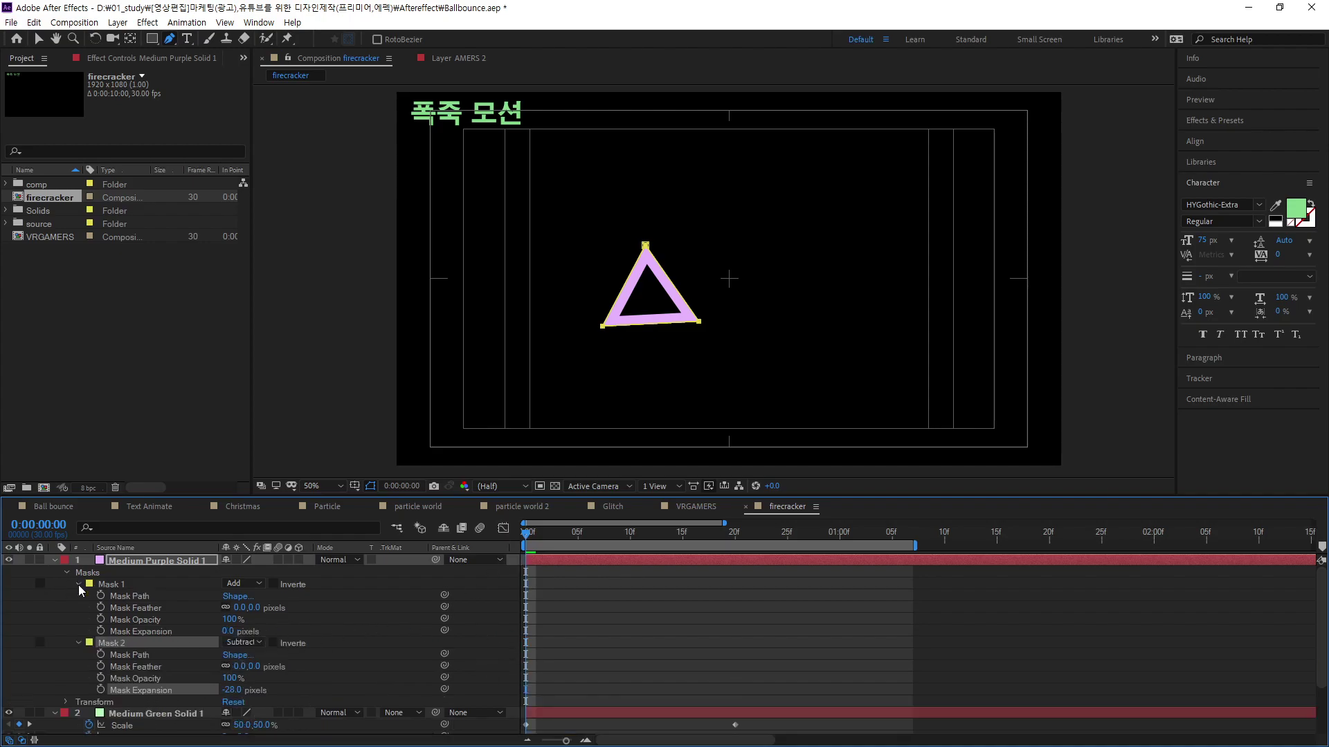
Step: Keyframe Mask 1's Mask Expansion from -29 px at frame 0 to 0 px at frame 10
{"action": "left_click", "coordinate": [227, 631]}
{"action": "type", "text": "-29"}
{"action": "key", "text": "Return"}
{"action": "left_click", "coordinate": [100, 631]}
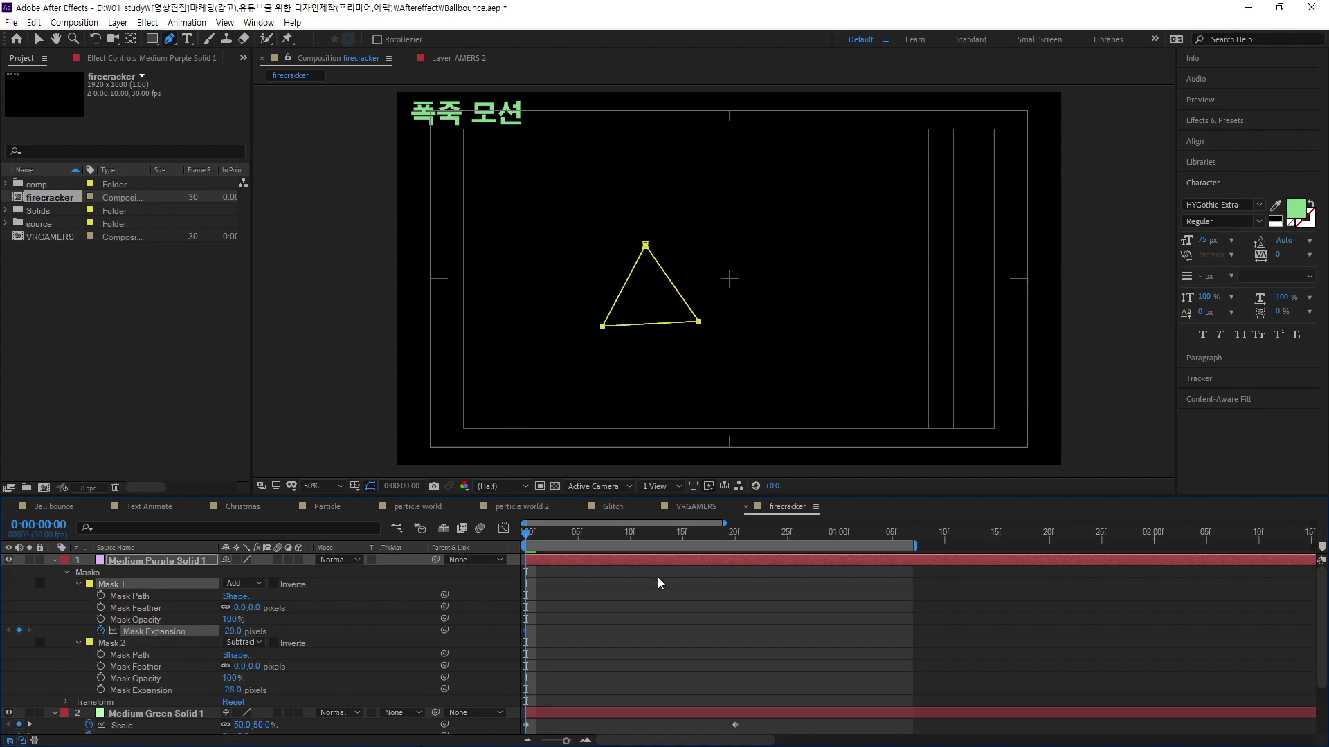
{"action": "left_click_drag", "start_coordinate": [530, 533], "coordinate": [630, 567]}
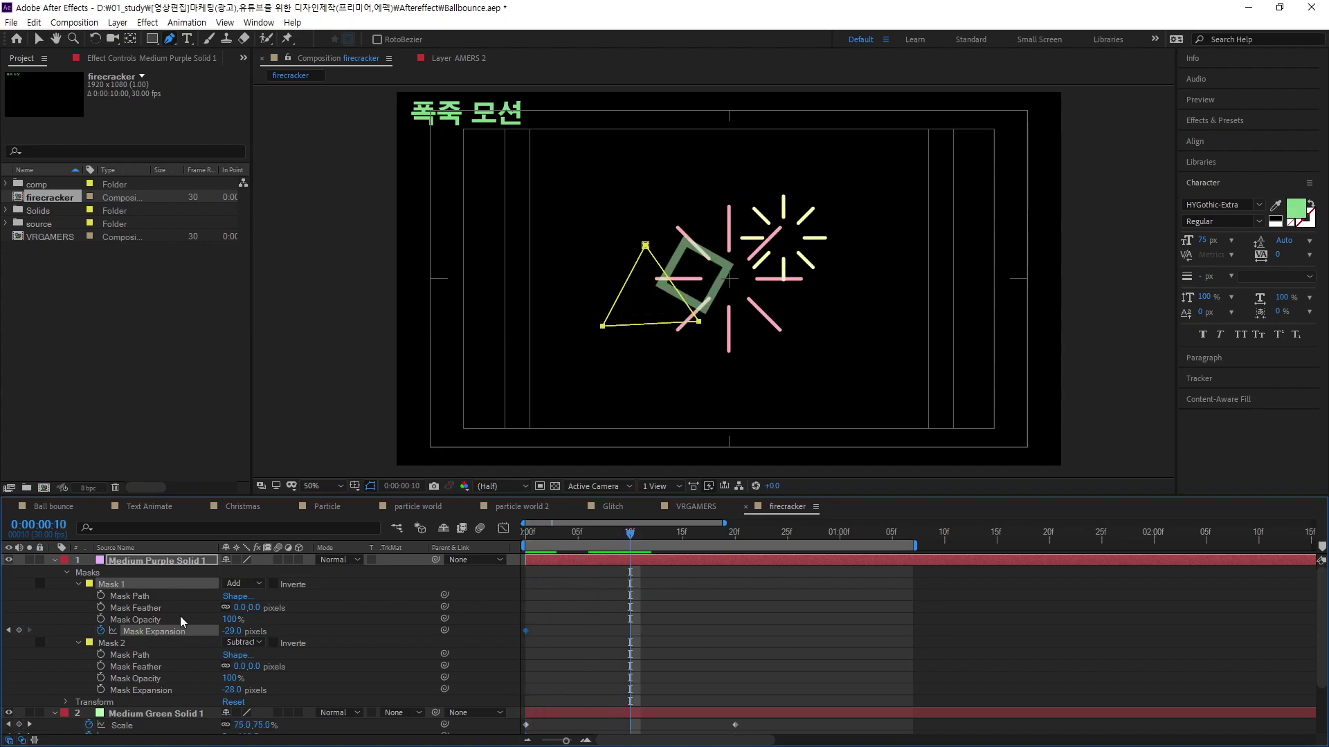
{"action": "left_click", "coordinate": [230, 631]}
{"action": "type", "text": "0"}
{"action": "key", "text": "Return"}
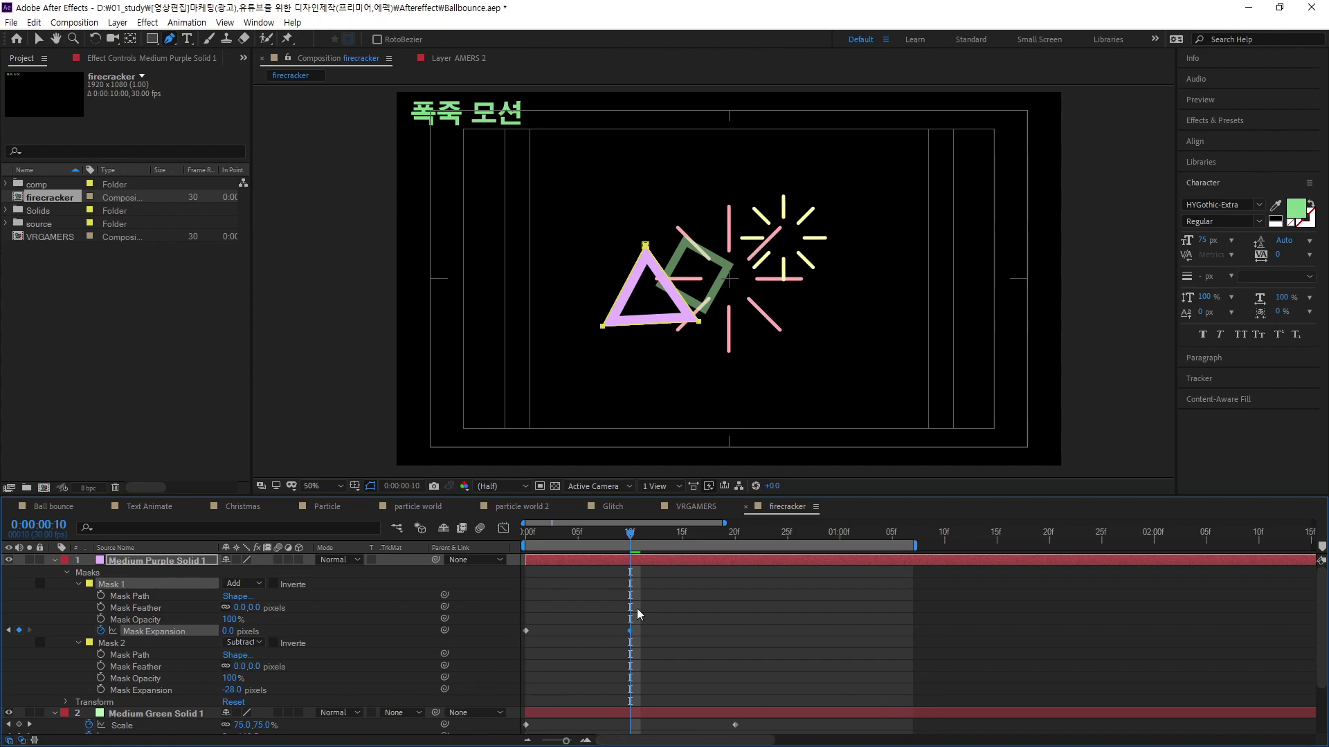
{"action": "scroll", "coordinate": [694, 621], "scroll_direction": "down", "scroll_amount": 2}
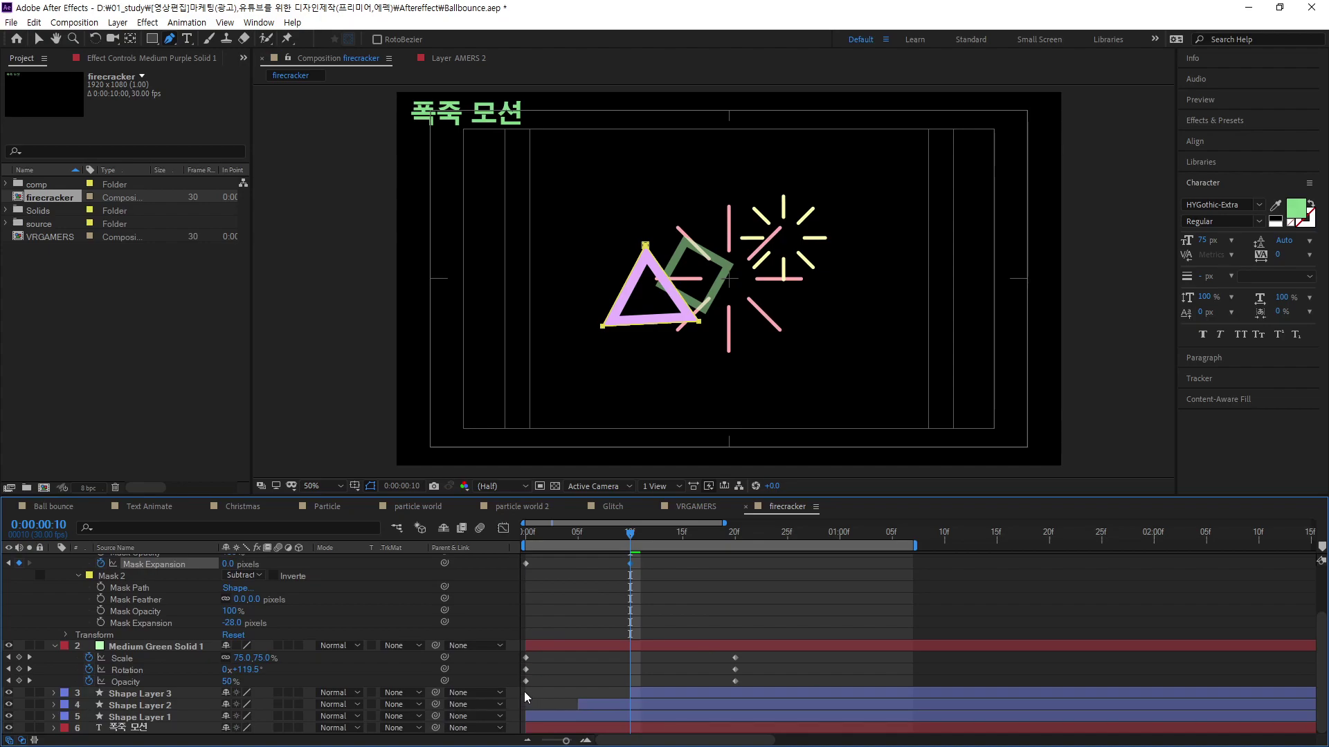
{"action": "mouse_move", "coordinate": [526, 681]}
Step: Keyframe Mask 2's Mask Expansion from -28 px at frame 10 to 1 px at frame 20, then preview
{"action": "mouse_move", "coordinate": [630, 536]}
{"action": "left_mouse_down"}
{"action": "mouse_move", "coordinate": [664, 596]}
{"action": "mouse_move", "coordinate": [555, 625]}
{"action": "left_mouse_up"}
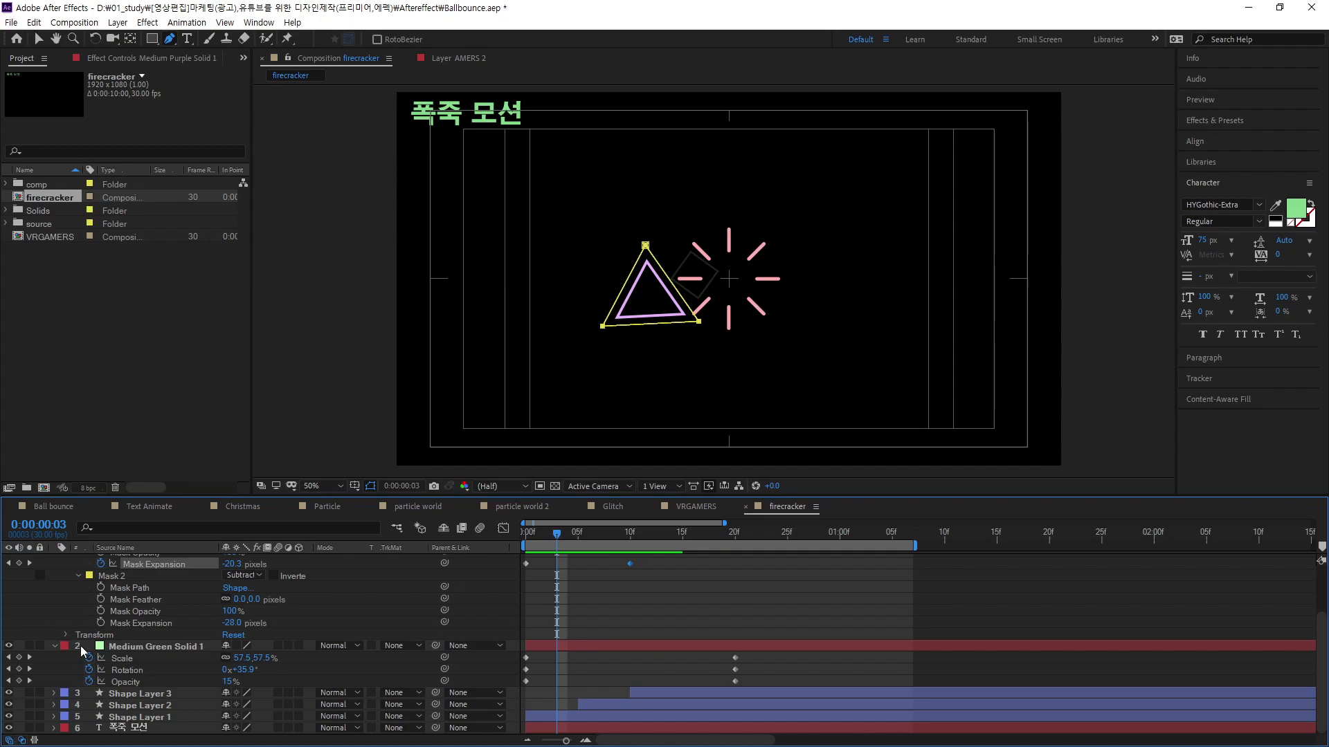
{"action": "left_click_drag", "start_coordinate": [555, 538], "coordinate": [739, 613]}
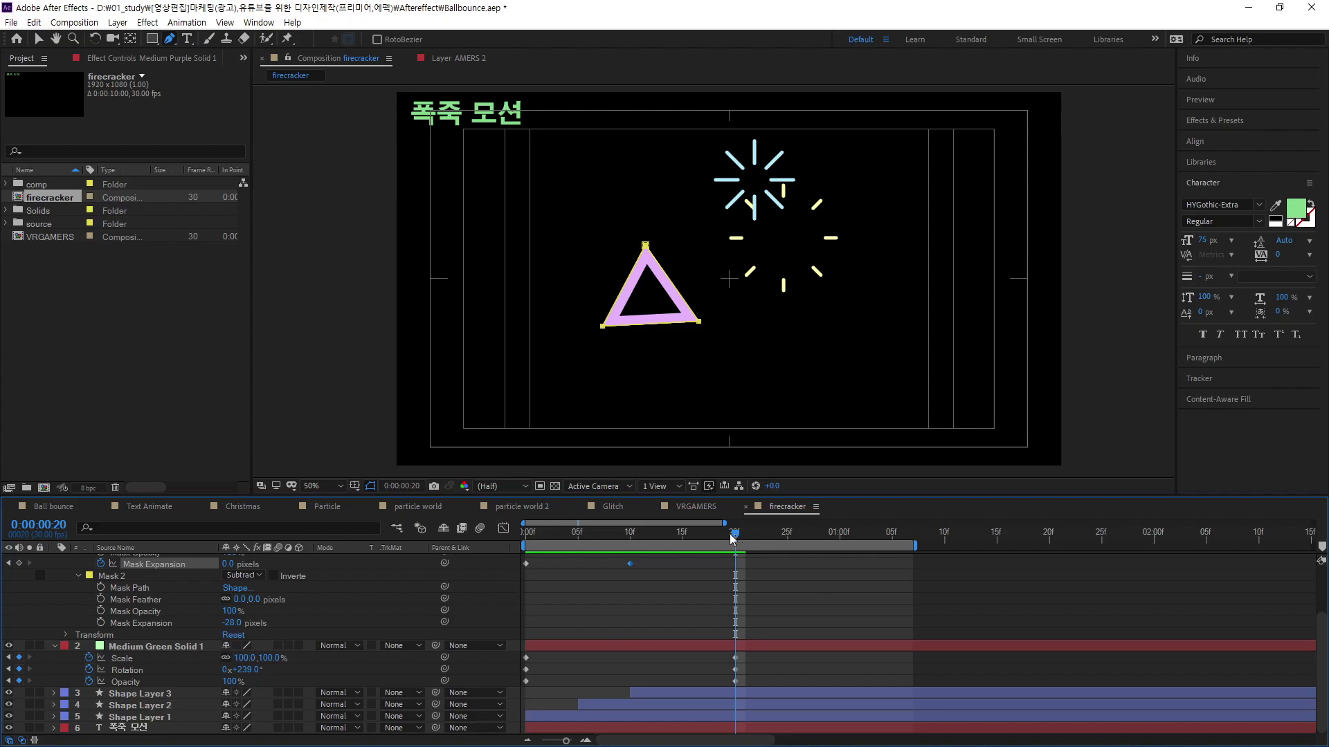
{"action": "left_click_drag", "start_coordinate": [732, 538], "coordinate": [631, 567]}
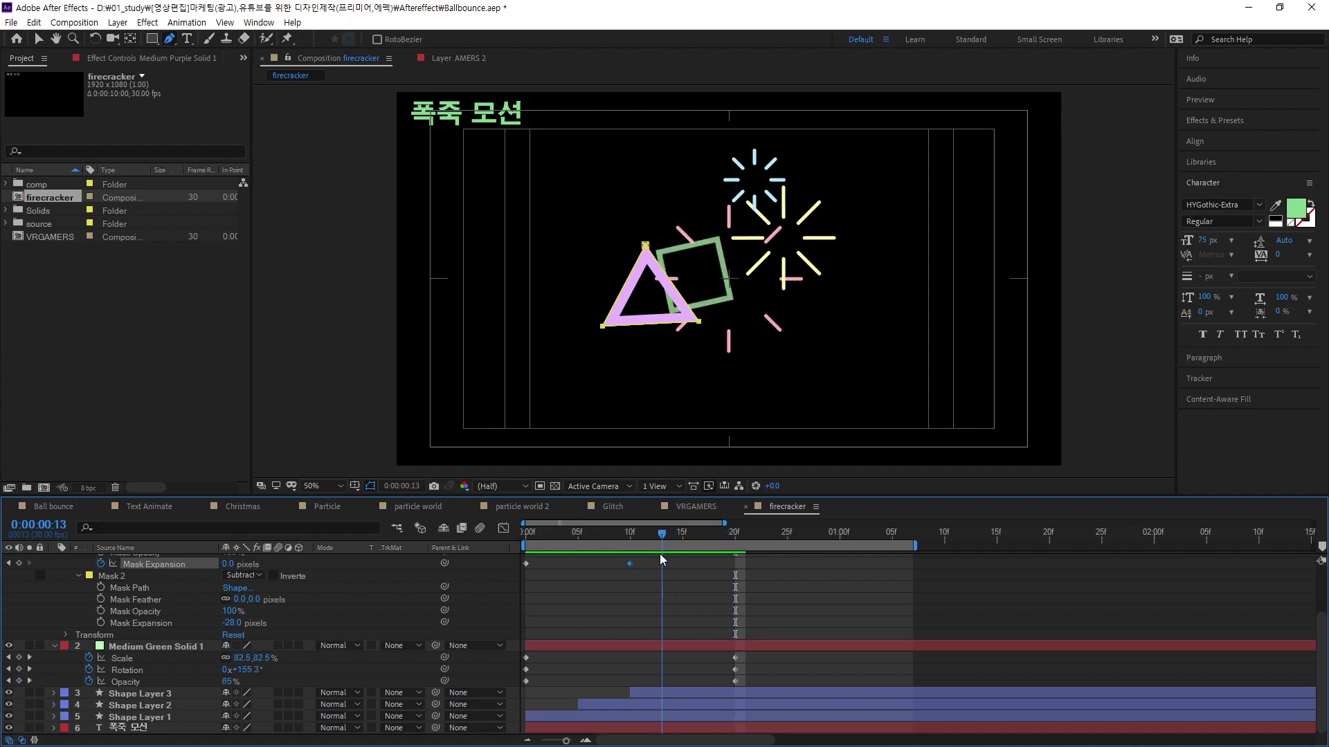
{"action": "left_click", "coordinate": [101, 622]}
{"action": "left_click_drag", "start_coordinate": [632, 540], "coordinate": [735, 571]}
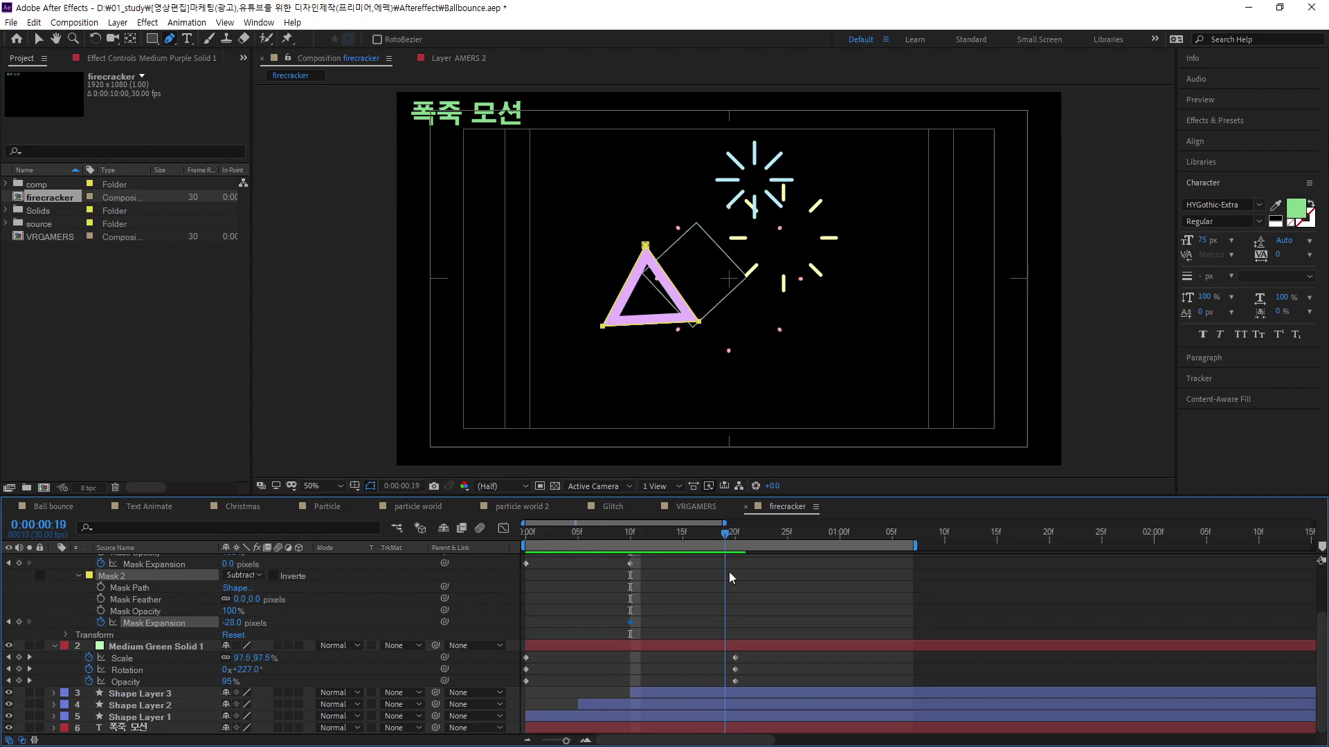
{"action": "left_click", "coordinate": [243, 625]}
{"action": "type", "text": "1"}
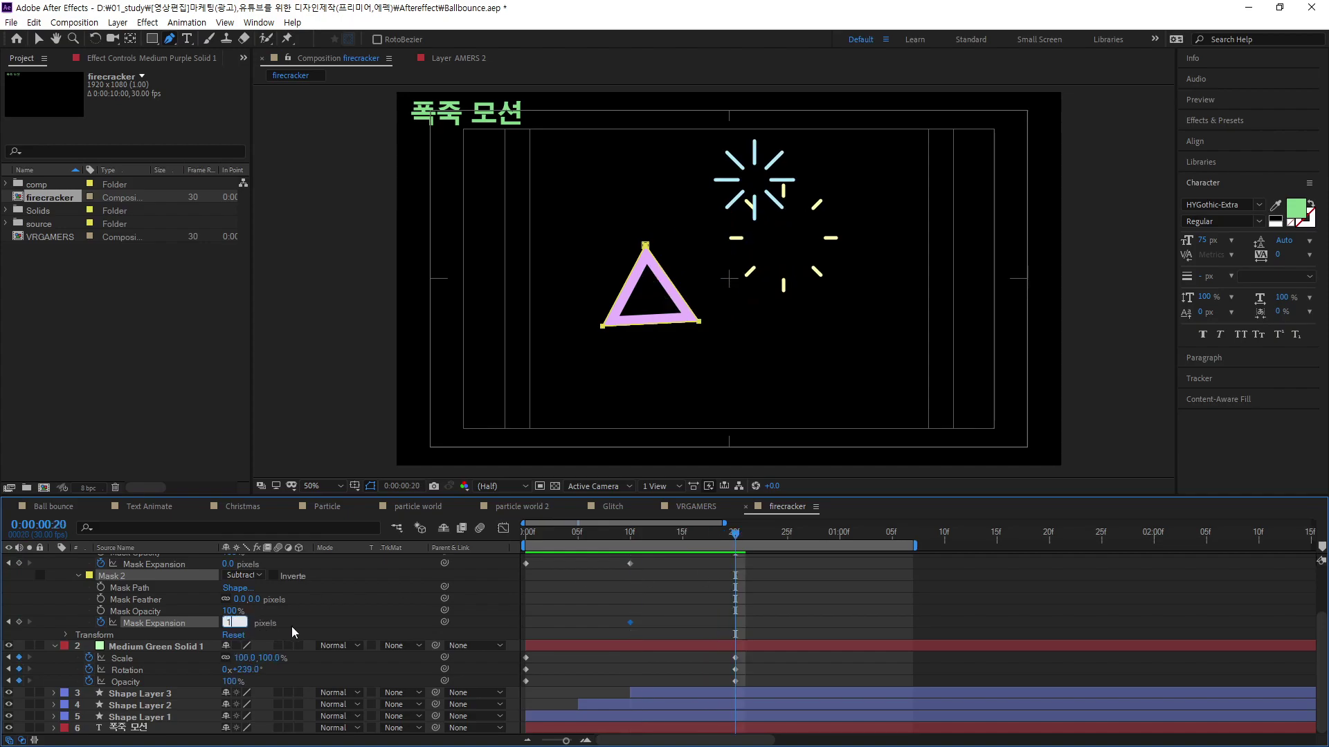
{"action": "key", "text": "Return"}
{"action": "mouse_move", "coordinate": [753, 537]}
{"action": "left_mouse_down"}
{"action": "mouse_move", "coordinate": [766, 586]}
{"action": "mouse_move", "coordinate": [596, 595]}
{"action": "left_mouse_up"}
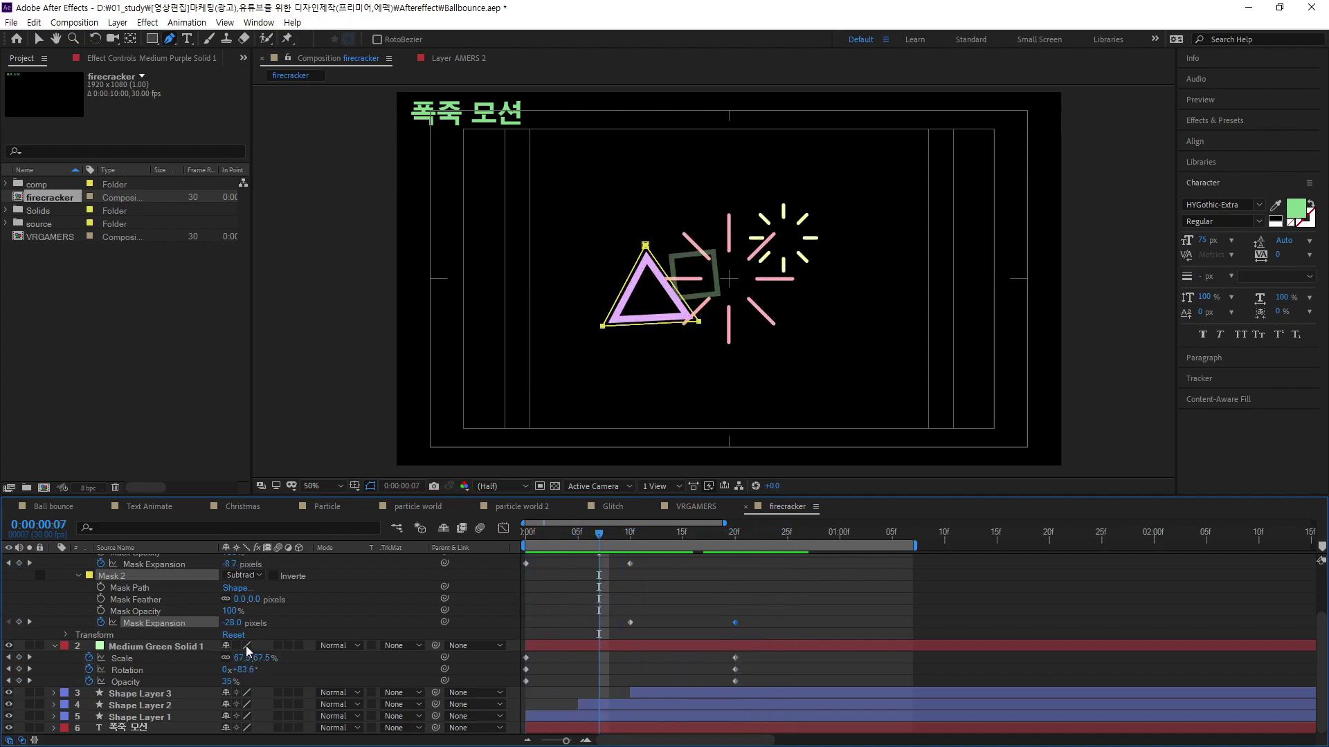
{"action": "scroll", "coordinate": [184, 622], "scroll_direction": "up", "scroll_amount": 2}
{"action": "left_click", "coordinate": [161, 560]}
Step: Move the purple triangle's anchor point to its centre and show Scale, Rotation and Opacity at frame 0
{"action": "key", "text": "y"}
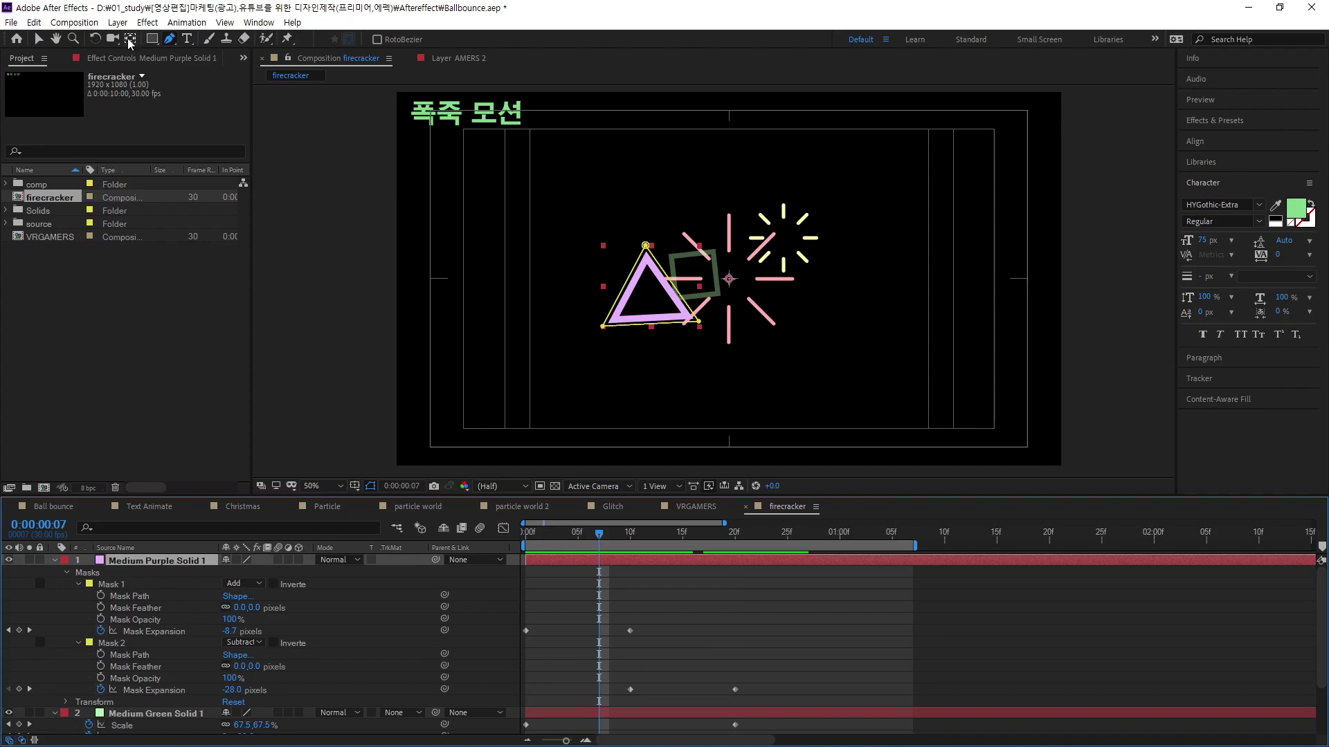
{"action": "left_click_drag", "start_coordinate": [730, 279], "coordinate": [648, 301]}
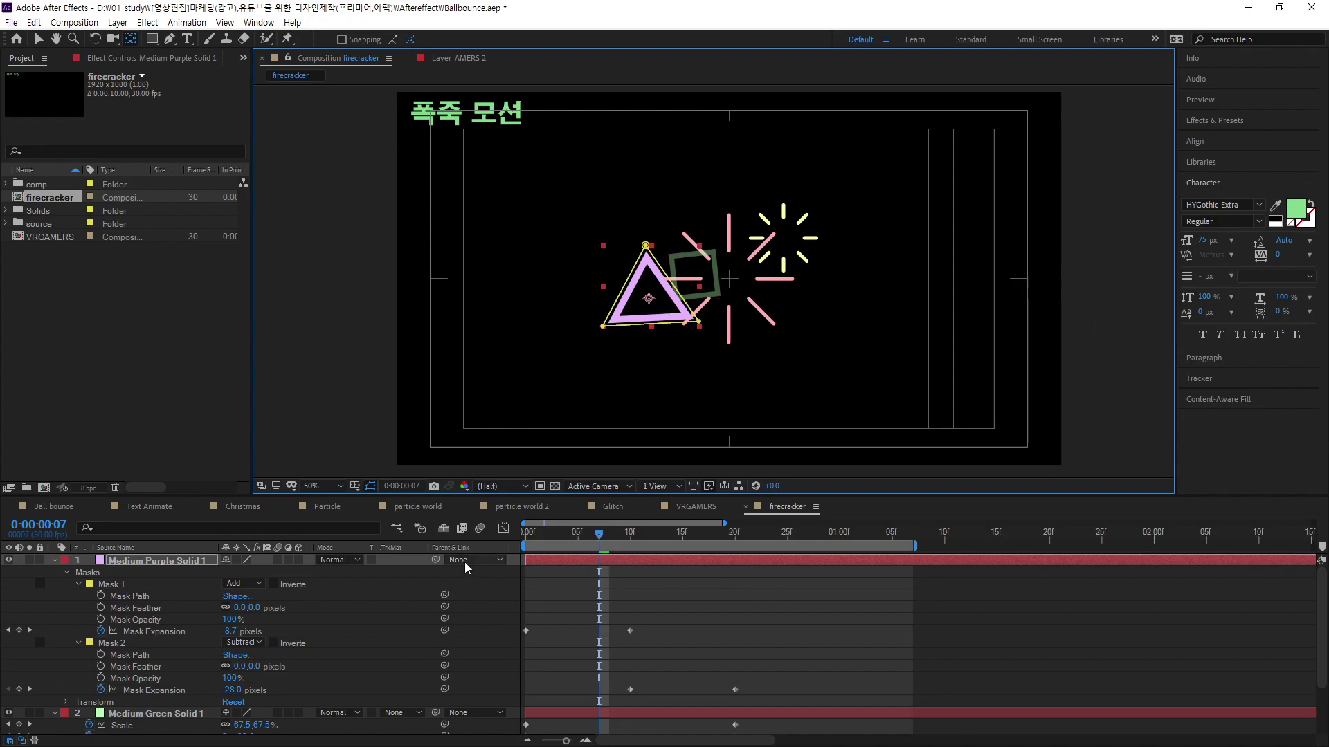
{"action": "key", "text": "s"}
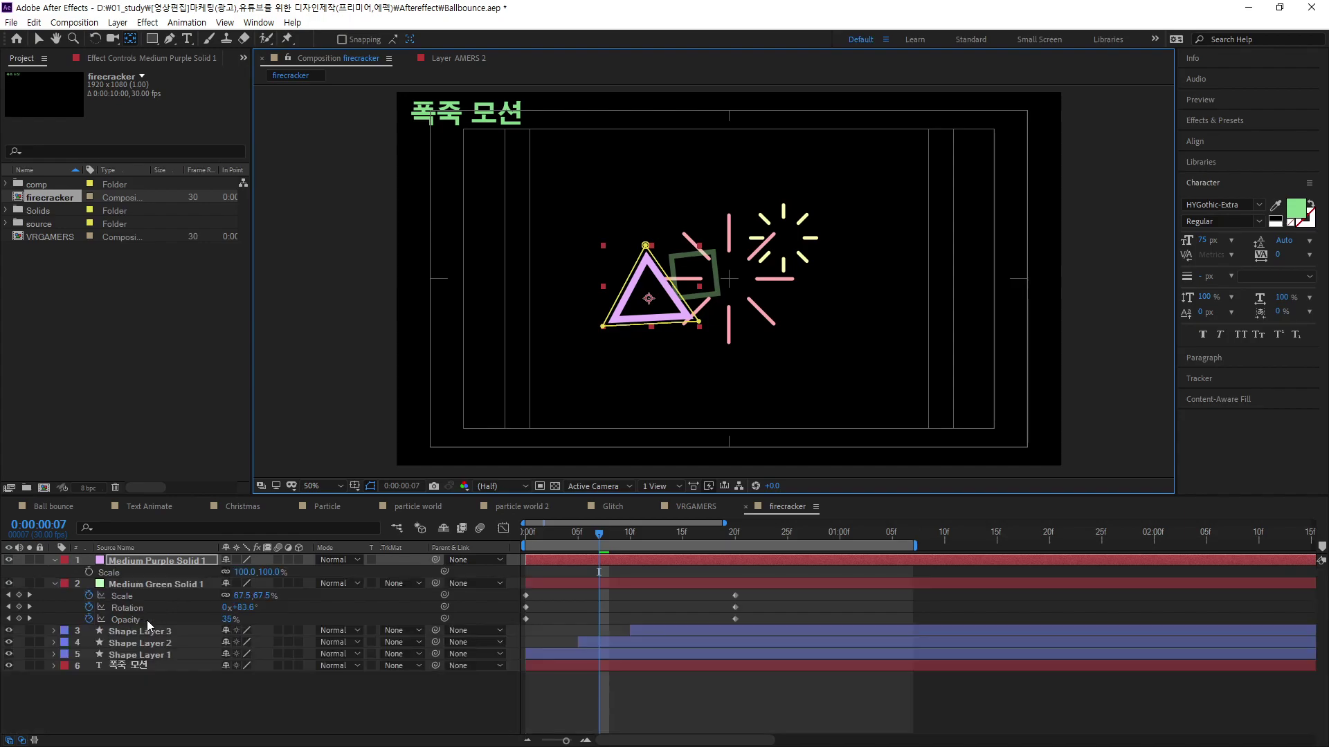
{"action": "key", "text": "shift+r"}
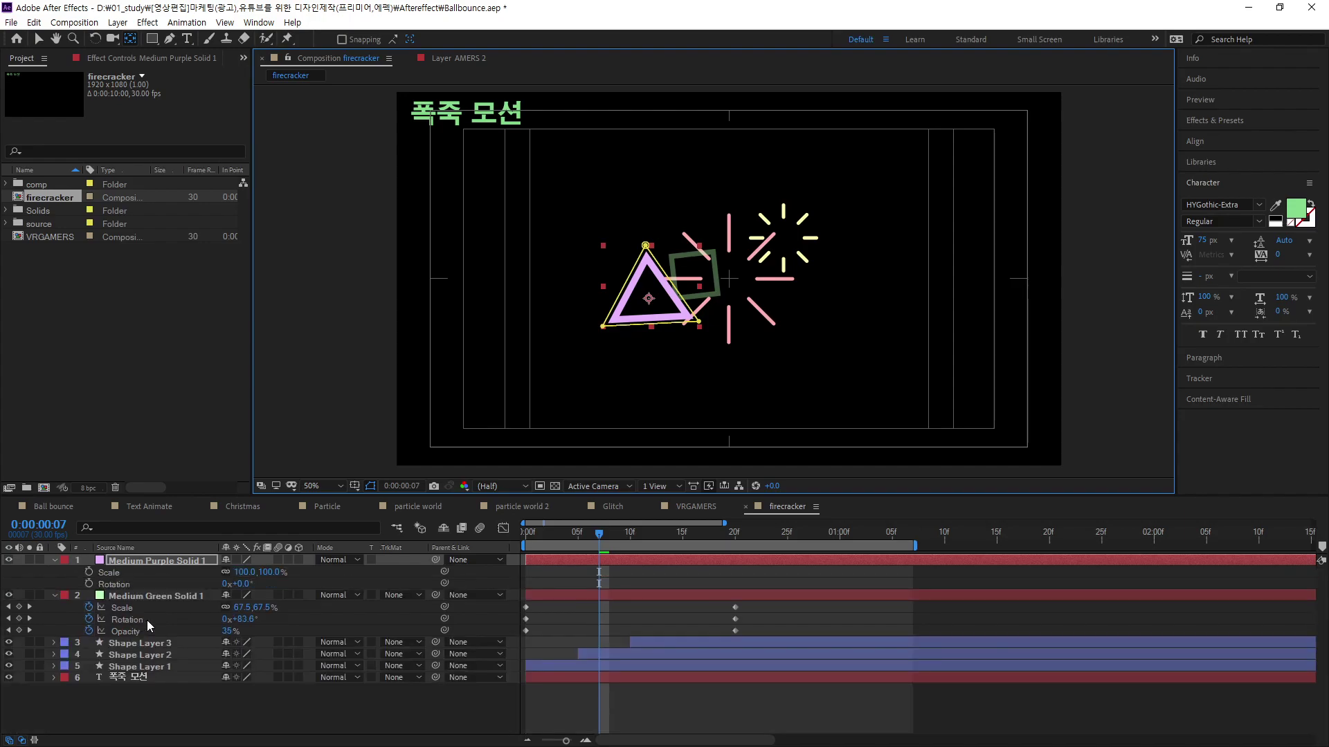
{"action": "key", "text": "shift+t"}
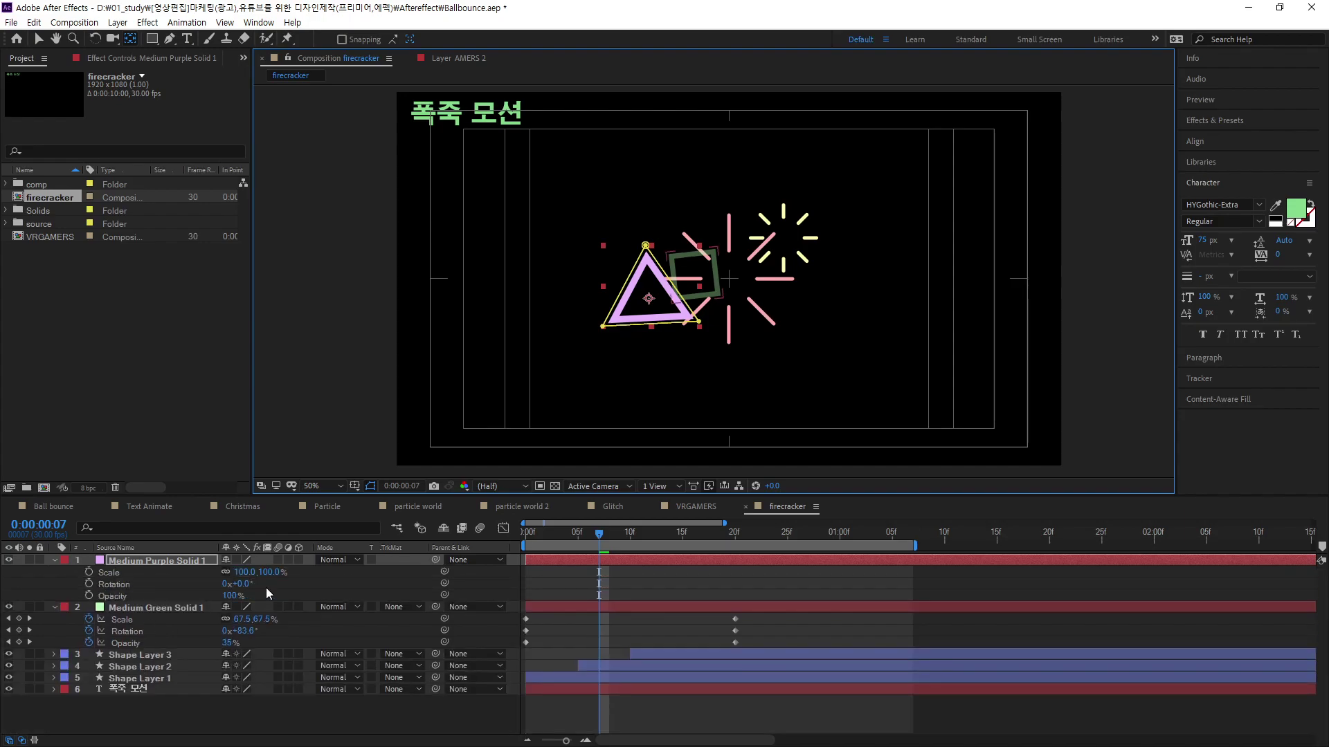
{"action": "left_click_drag", "start_coordinate": [602, 534], "coordinate": [526, 534]}
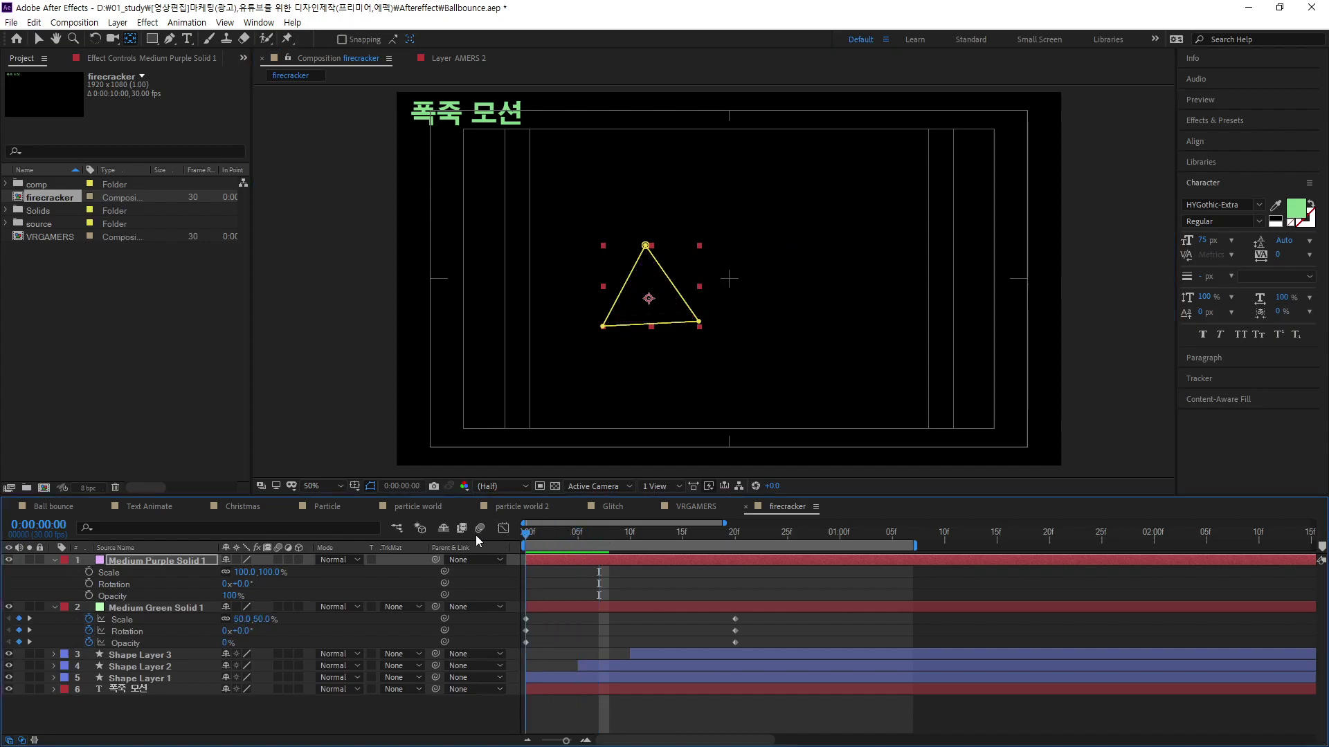
Step: At frame 0, keyframe the triangle at 50% scale, 0° rotation and 0% opacity
{"action": "left_click", "coordinate": [243, 572]}
{"action": "type", "text": "50"}
{"action": "key", "text": "Return"}
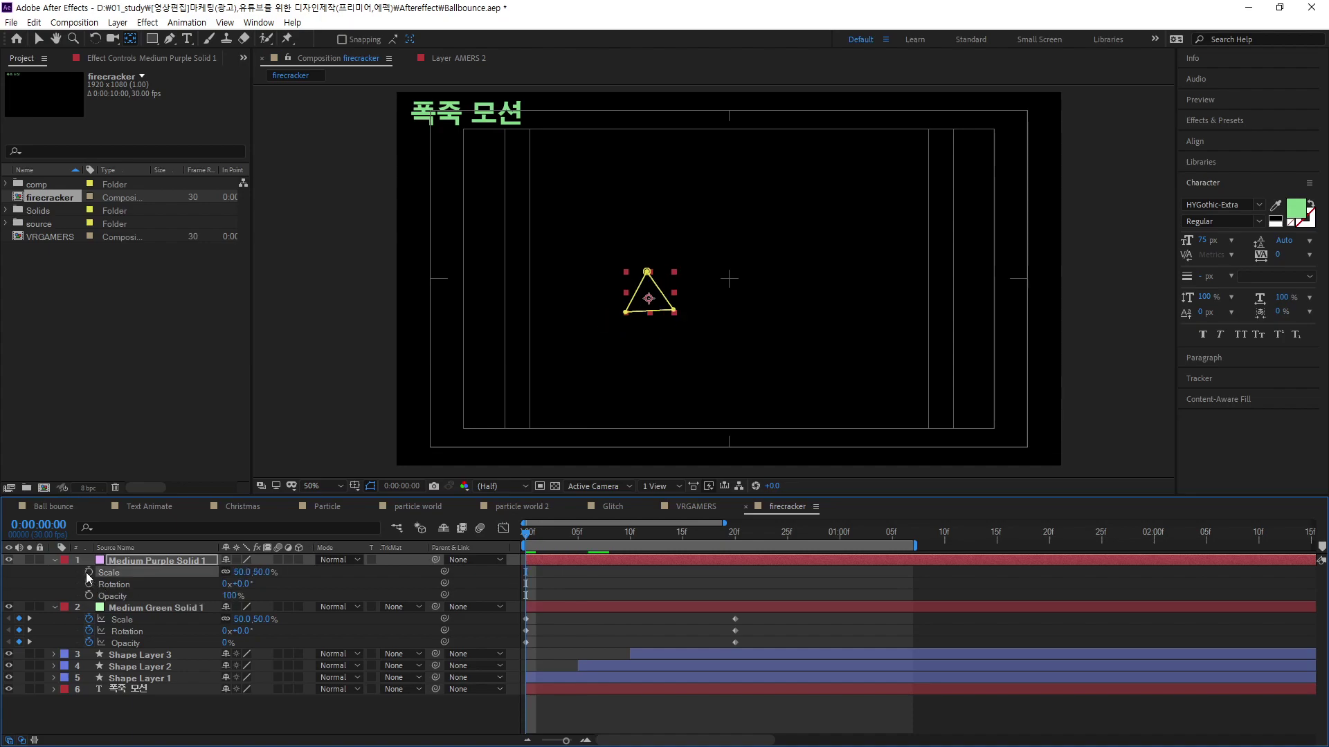
{"action": "left_click", "coordinate": [89, 573]}
{"action": "left_click", "coordinate": [88, 584]}
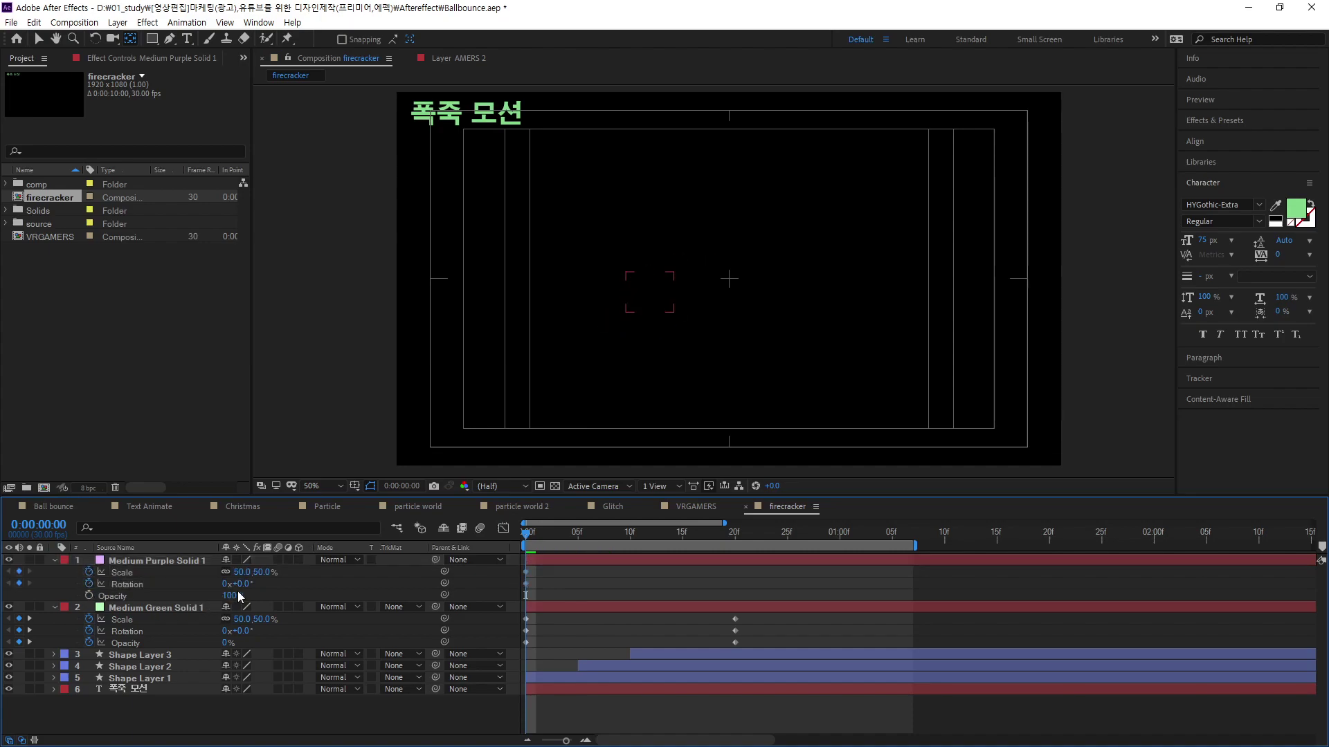
{"action": "left_click", "coordinate": [230, 596]}
{"action": "type", "text": "0"}
{"action": "key", "text": "Return"}
{"action": "key", "text": "alt+shift+t"}
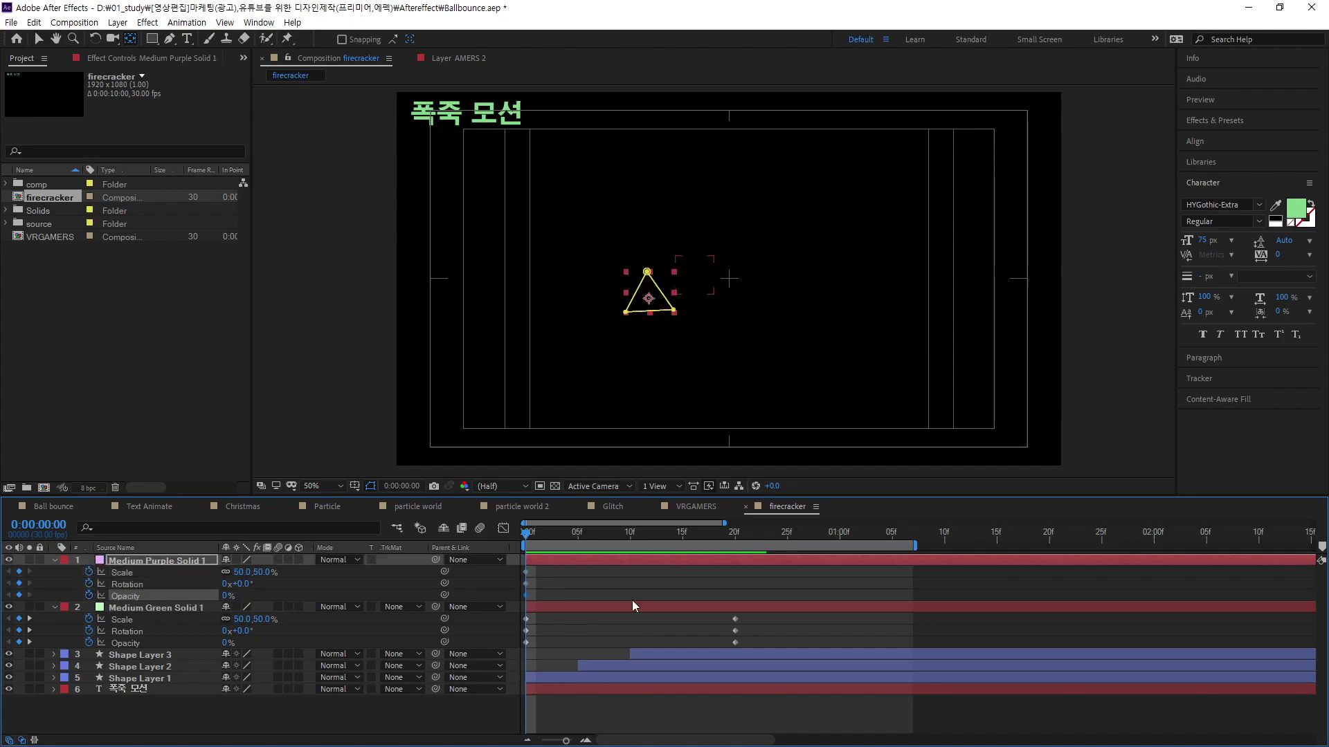
Step: At frame 20, set the triangle to 100% scale, -172° rotation and 100% opacity, then scrub to frame 9
{"action": "left_click_drag", "start_coordinate": [527, 536], "coordinate": [735, 595]}
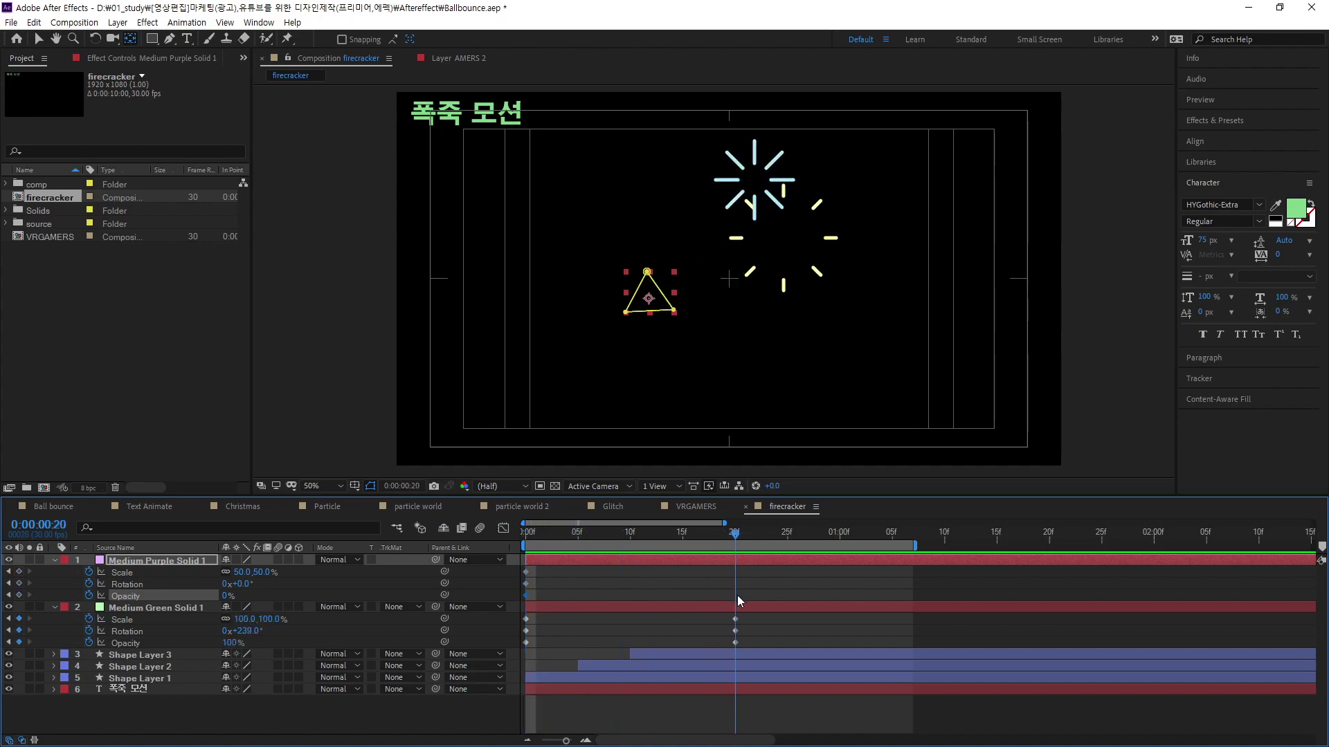
{"action": "type", "text": "100"}
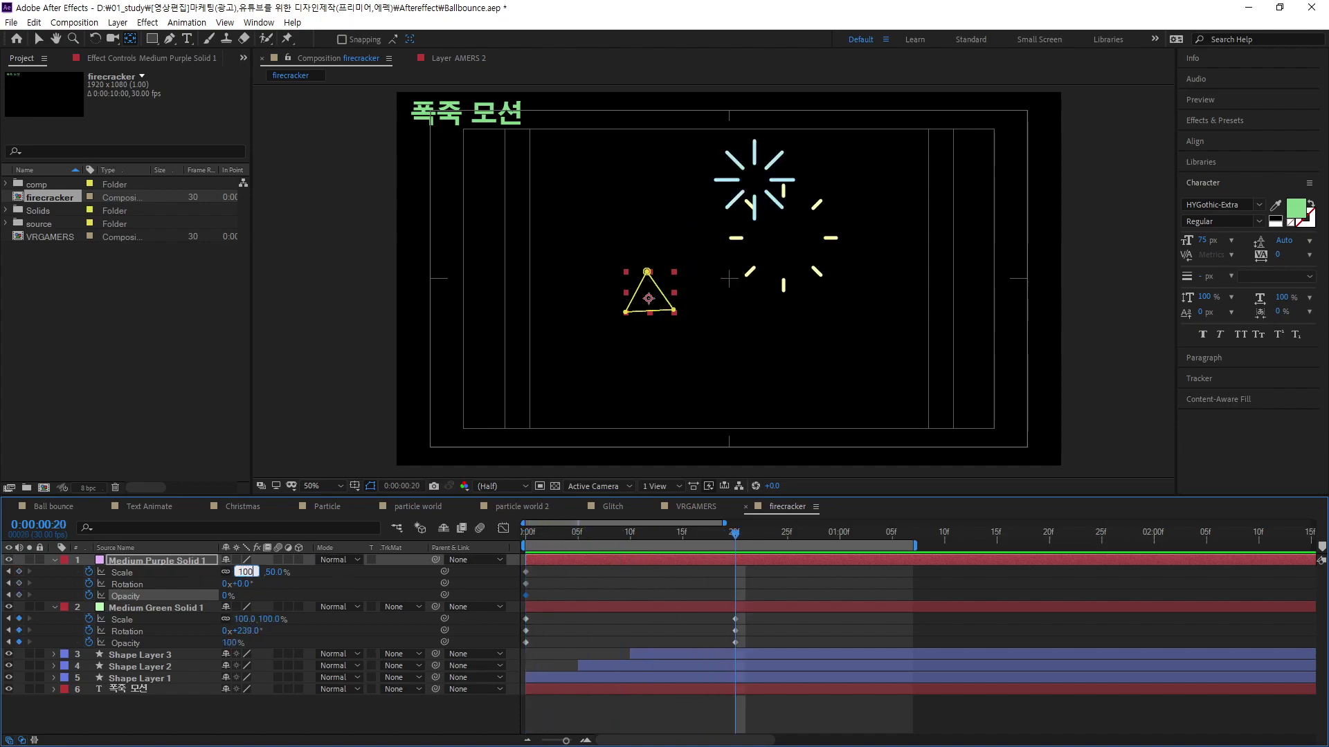
{"action": "key", "text": "Return"}
{"action": "left_click_drag", "start_coordinate": [248, 589], "coordinate": [132, 589]}
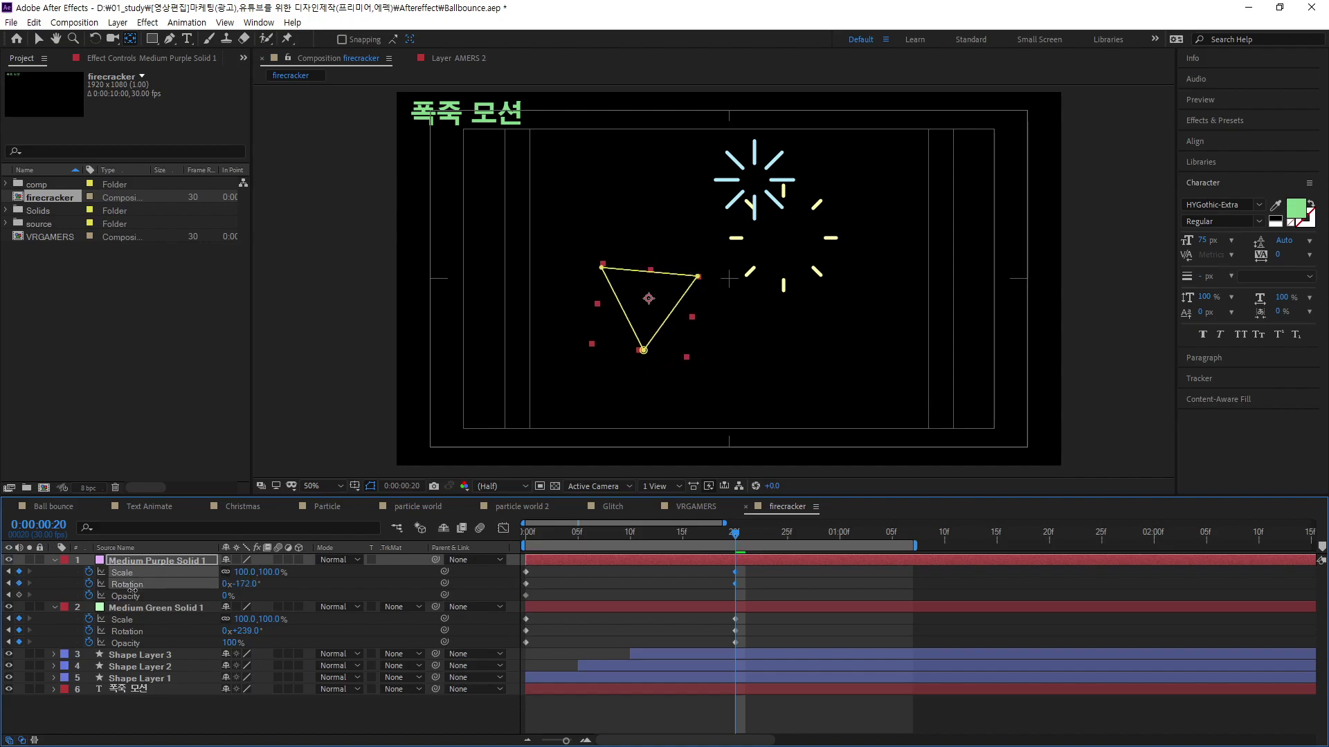
{"action": "left_click", "coordinate": [228, 596]}
{"action": "type", "text": "100"}
{"action": "key", "text": "Return"}
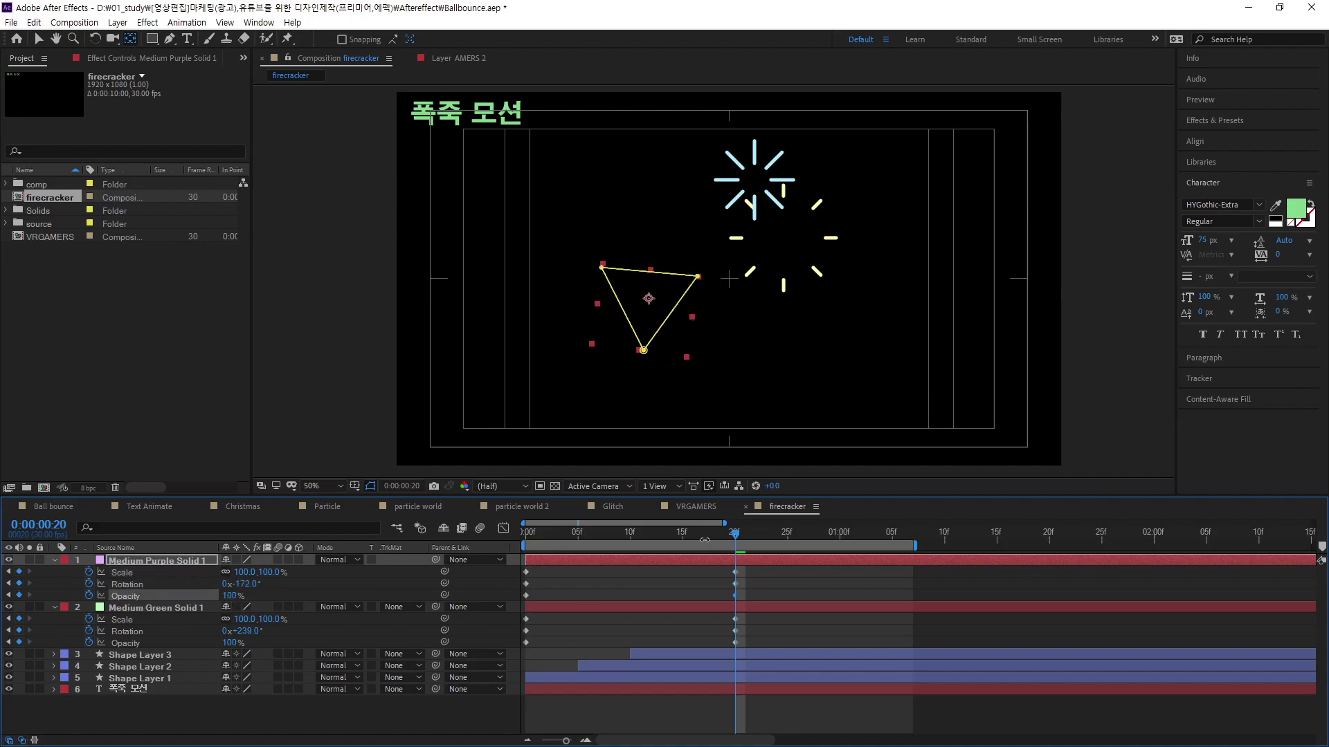
{"action": "mouse_move", "coordinate": [742, 539]}
{"action": "left_mouse_down"}
{"action": "mouse_move", "coordinate": [855, 589]}
{"action": "mouse_move", "coordinate": [721, 602]}
{"action": "left_mouse_up"}
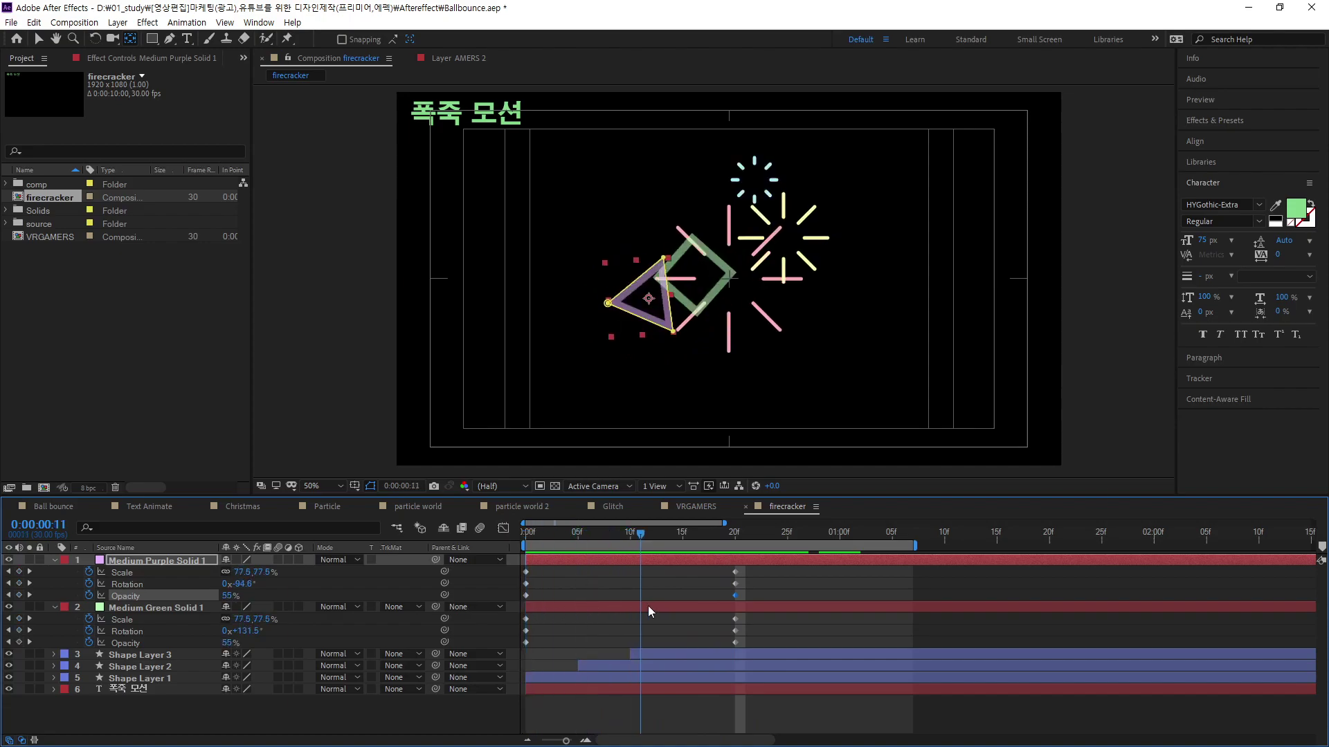
{"action": "left_click_drag", "start_coordinate": [721, 602], "coordinate": [623, 621]}
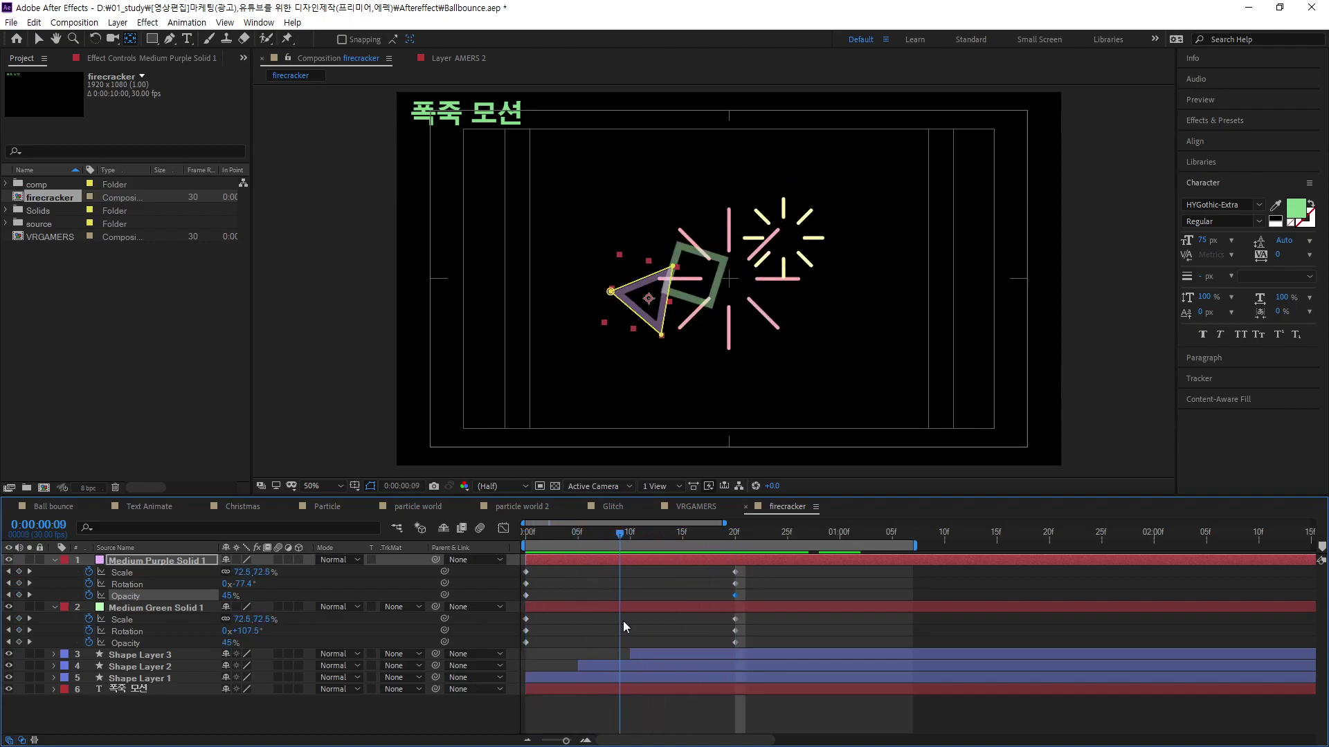
Step: Move the purple triangle up and to the right of the green square in the viewer
{"action": "left_click", "coordinate": [38, 40]}
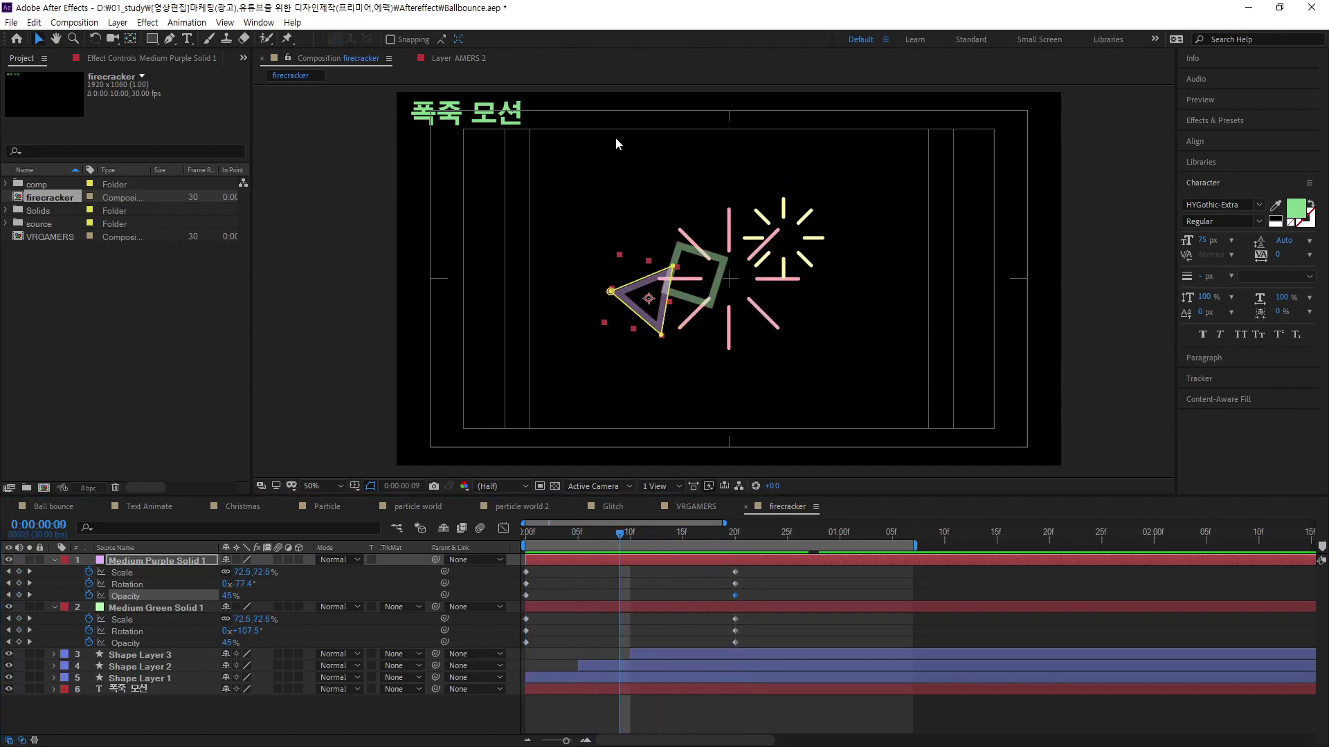
{"action": "mouse_move", "coordinate": [653, 313]}
{"action": "left_mouse_down"}
{"action": "mouse_move", "coordinate": [670, 230]}
{"action": "mouse_move", "coordinate": [657, 235]}
{"action": "mouse_move", "coordinate": [687, 223]}
{"action": "left_mouse_up"}
{"action": "mouse_move", "coordinate": [630, 536]}
{"action": "left_mouse_down"}
{"action": "mouse_move", "coordinate": [760, 567]}
{"action": "mouse_move", "coordinate": [838, 615]}
{"action": "mouse_move", "coordinate": [629, 624]}
{"action": "mouse_move", "coordinate": [636, 612]}
{"action": "left_mouse_up"}
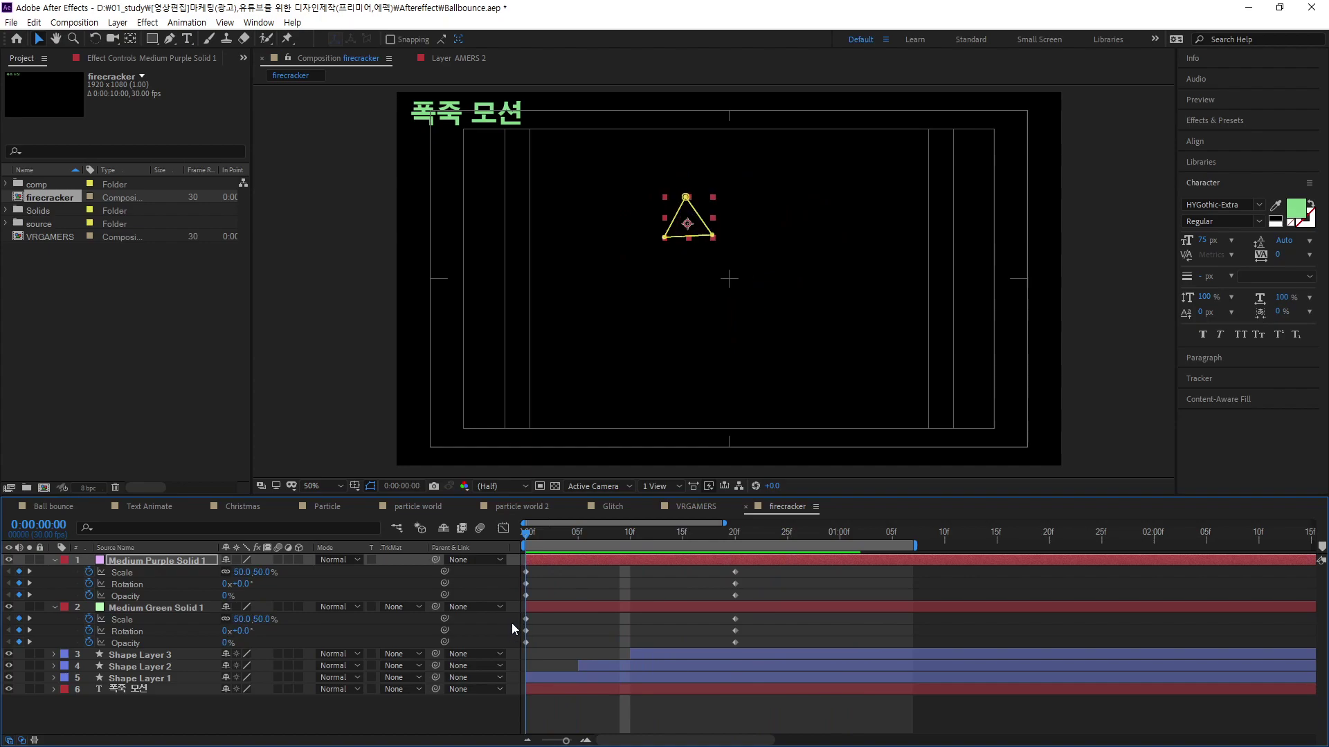
Step: Show Medium Green Solid 1's animated properties with U, then reselect the purple triangle layer
{"action": "left_click", "coordinate": [811, 590]}
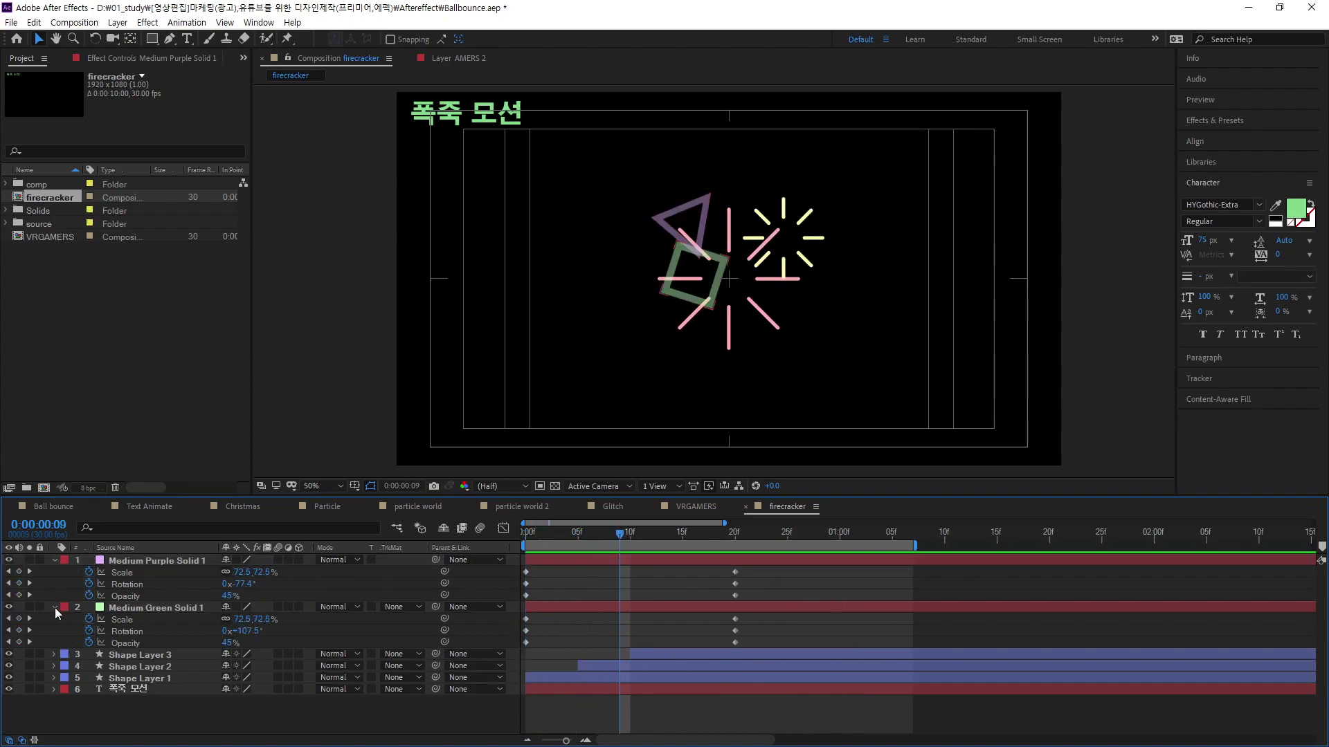
{"action": "left_click", "coordinate": [175, 608]}
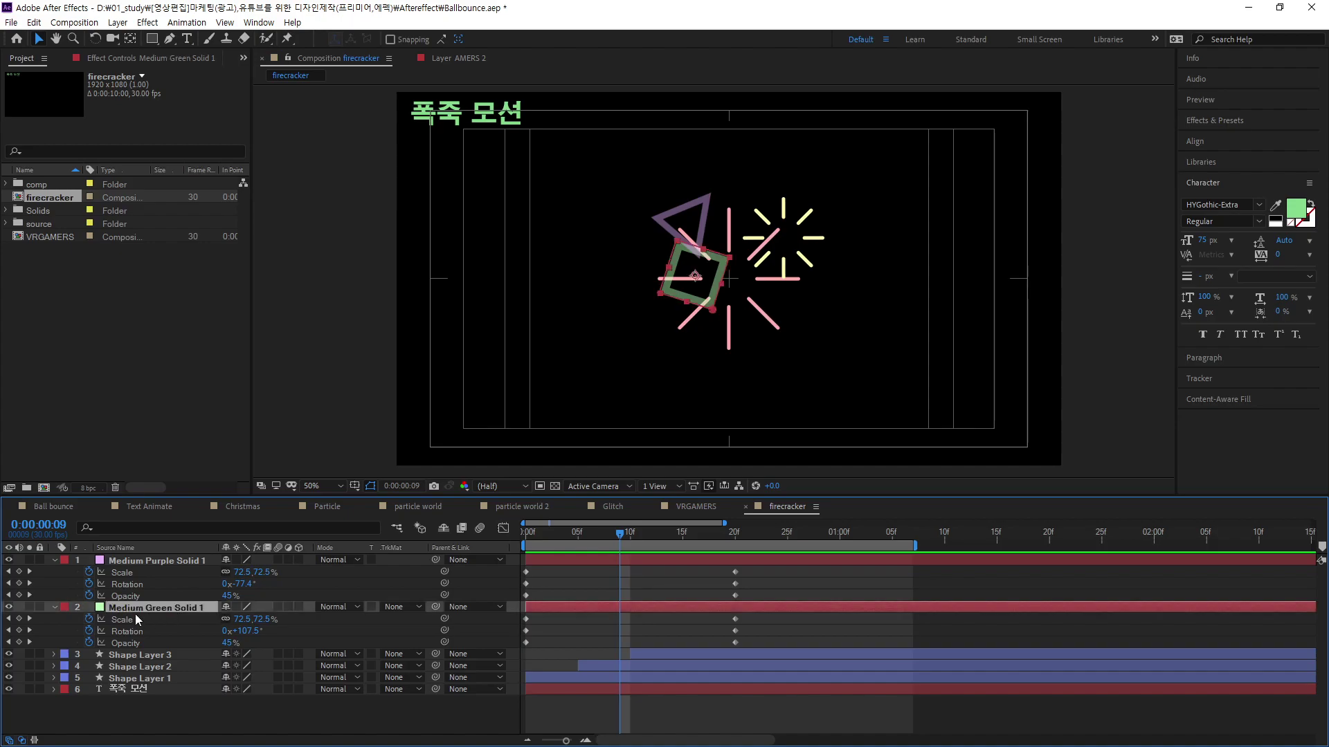
{"action": "key", "text": "u"}
{"action": "left_click", "coordinate": [176, 559]}
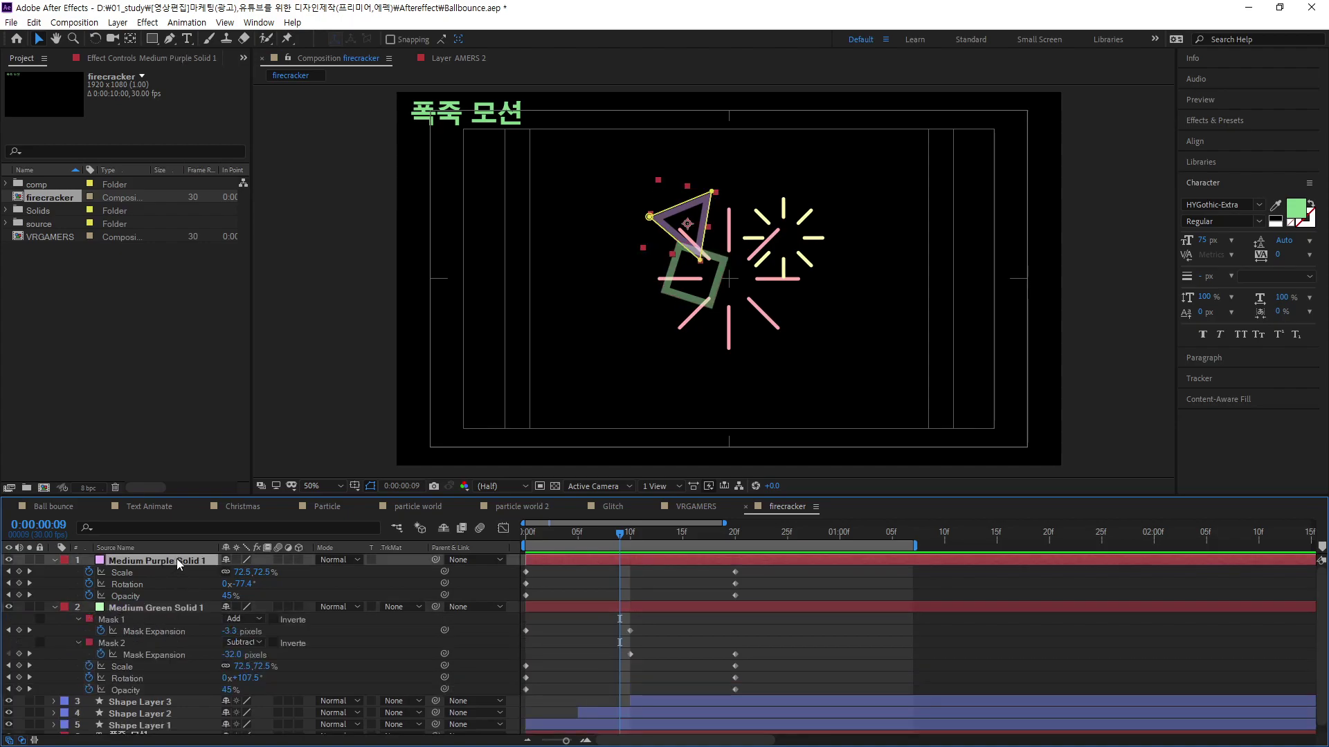
{"action": "scroll", "coordinate": [339, 653], "scroll_direction": "down", "scroll_amount": 1}
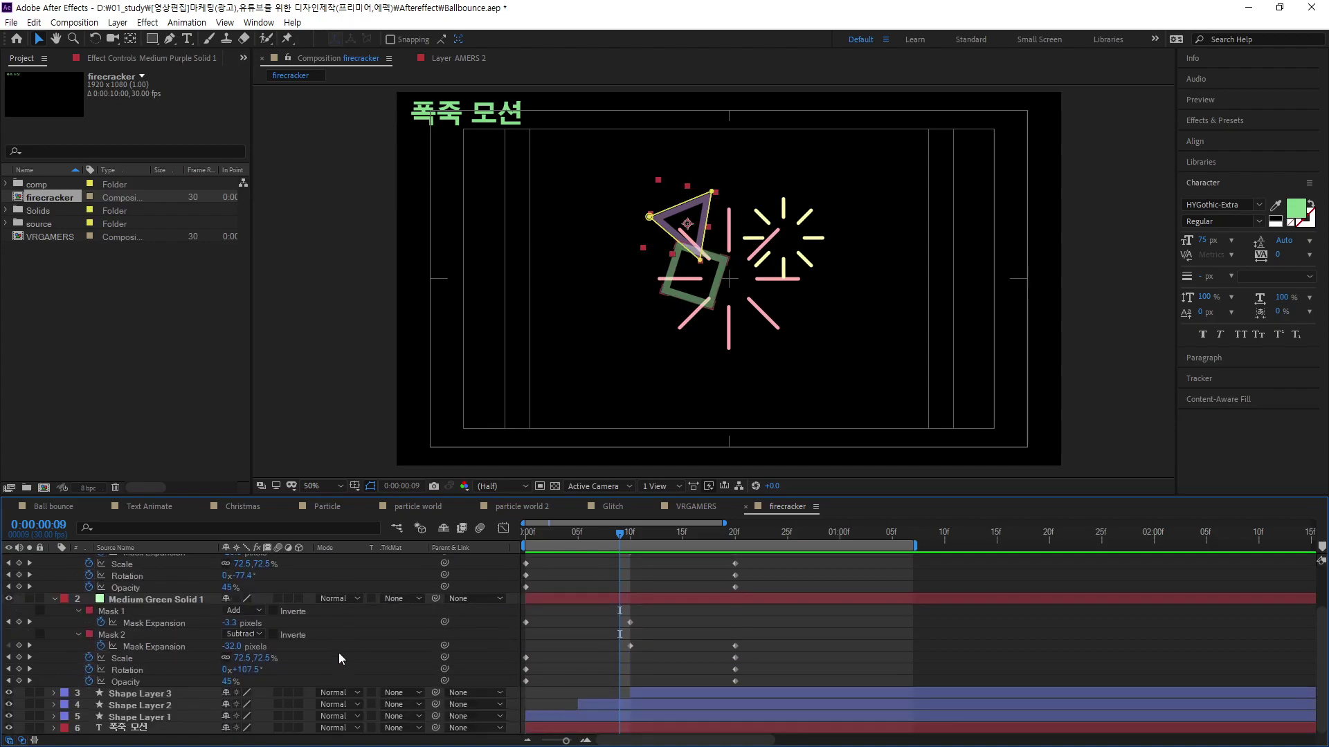
Step: Show the green square's Mask 1 and Mask 2 expansion curves in the Graph Editor and Easy Ease all their keyframes
{"action": "left_click", "coordinate": [503, 529]}
{"action": "left_click", "coordinate": [164, 623]}
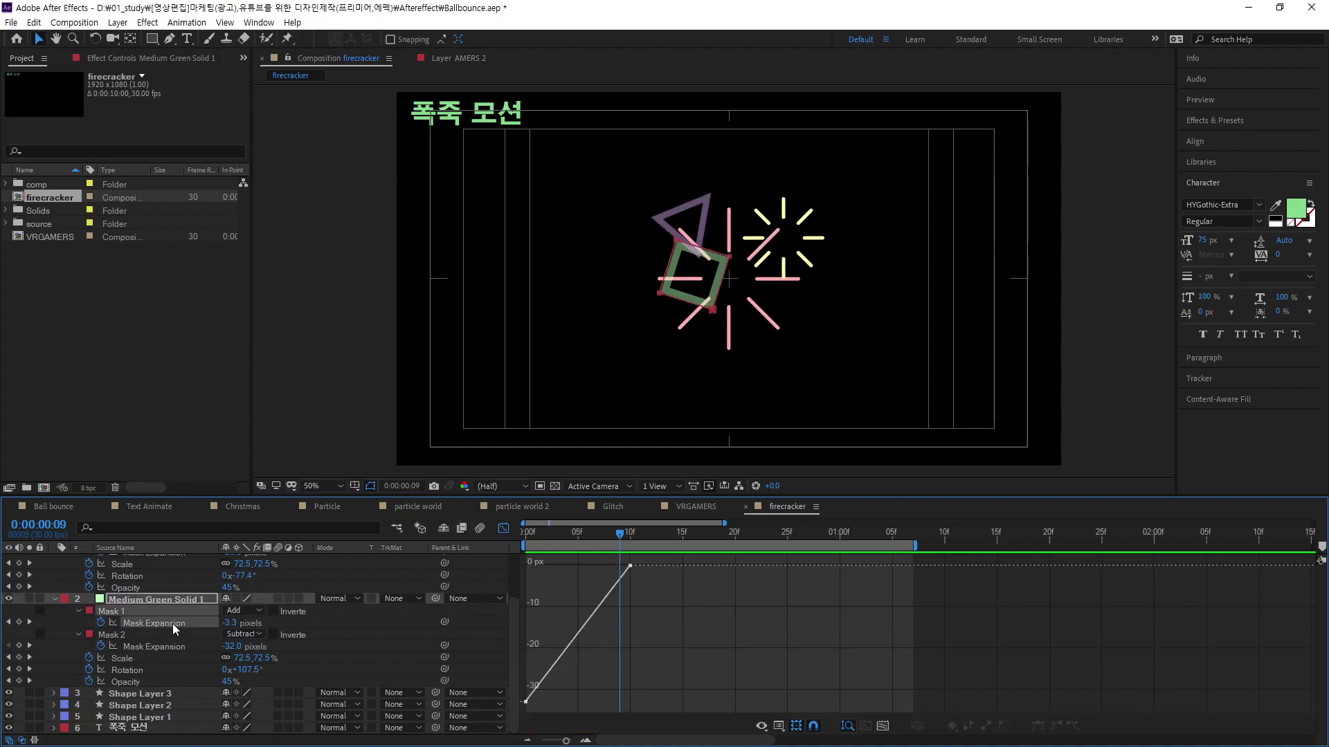
{"action": "left_click", "coordinate": [153, 646], "text": "shift"}
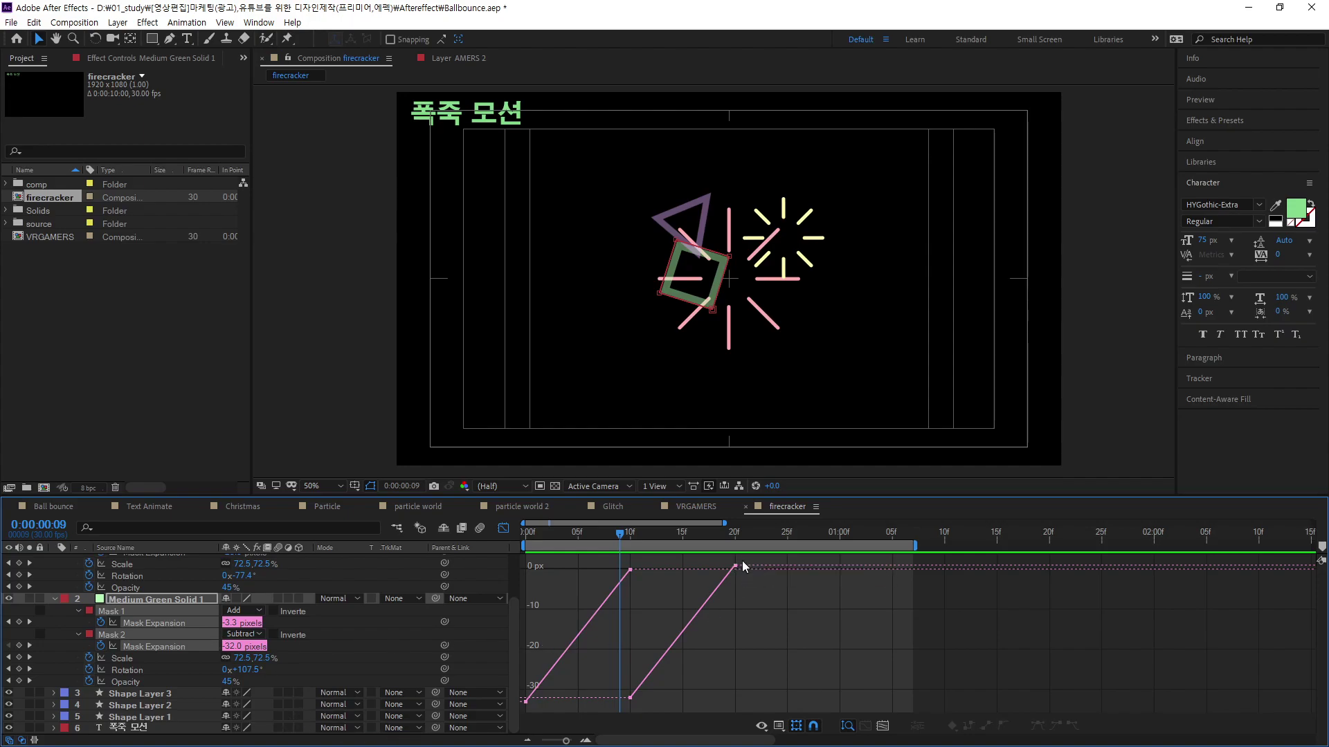
{"action": "left_click_drag", "start_coordinate": [750, 562], "coordinate": [520, 709]}
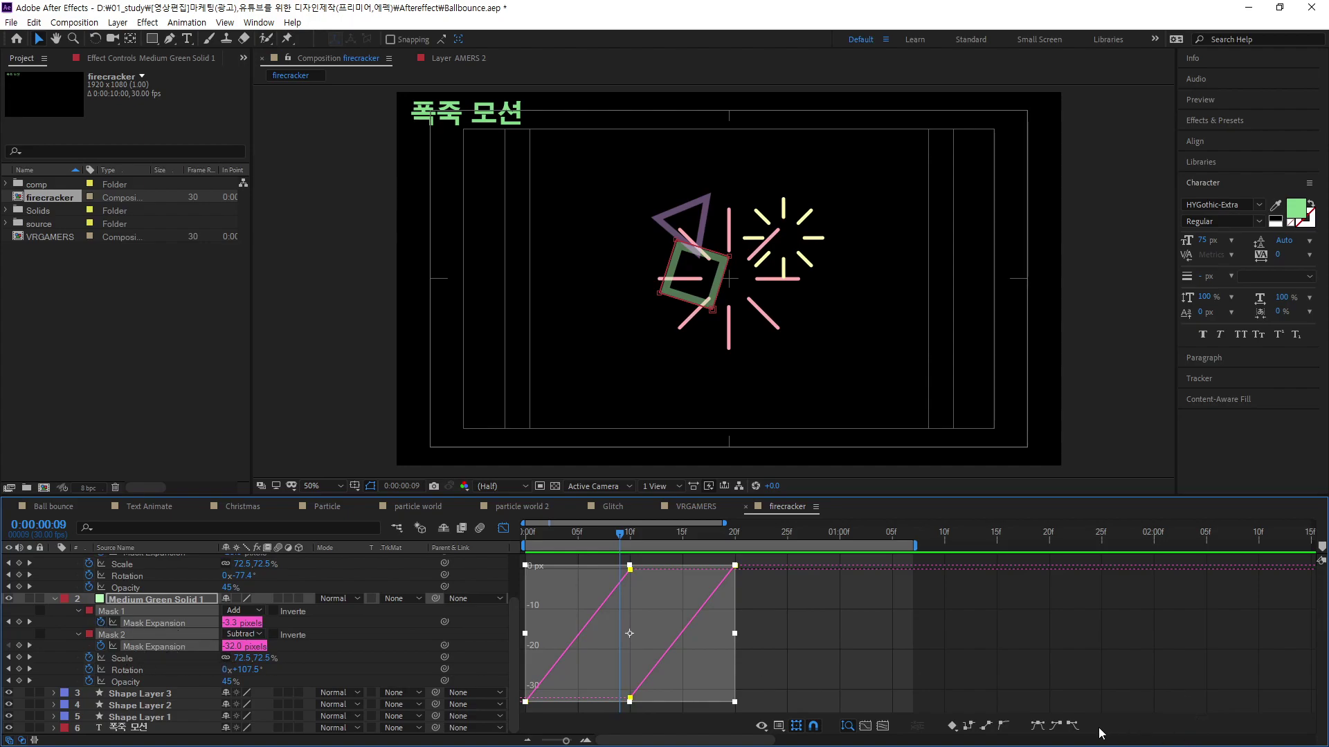
{"action": "left_click", "coordinate": [1057, 731]}
{"action": "left_click", "coordinate": [1072, 728]}
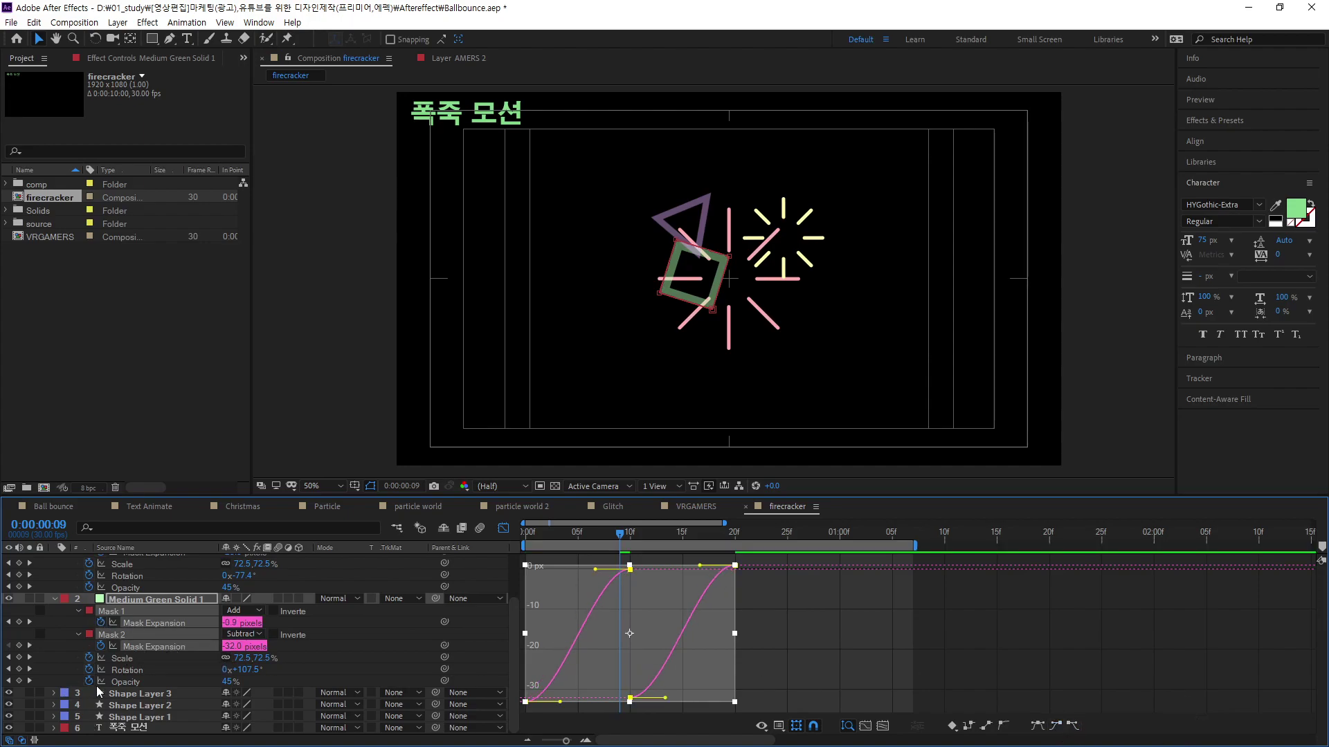
Step: Drag the bezier handles so both mask expansion curves start fast and flatten at the top
{"action": "left_click", "coordinate": [807, 638]}
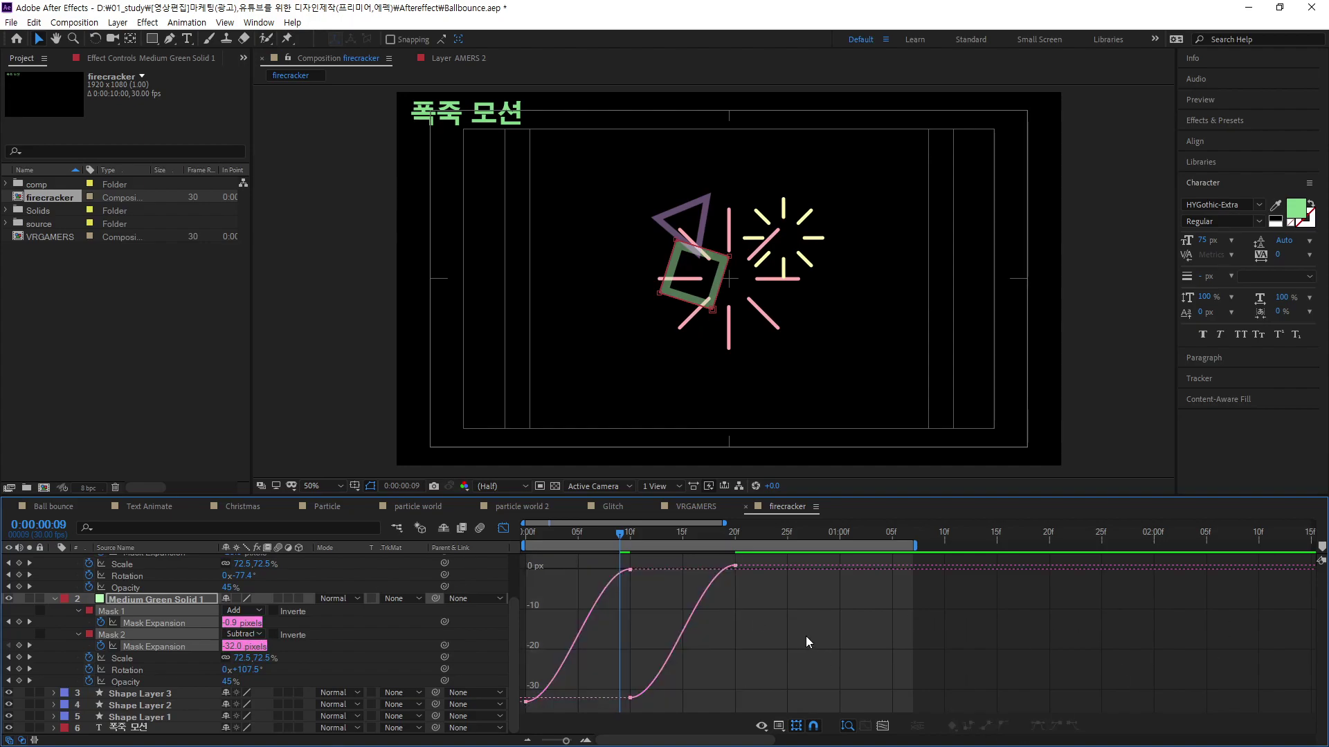
{"action": "left_click", "coordinate": [544, 691]}
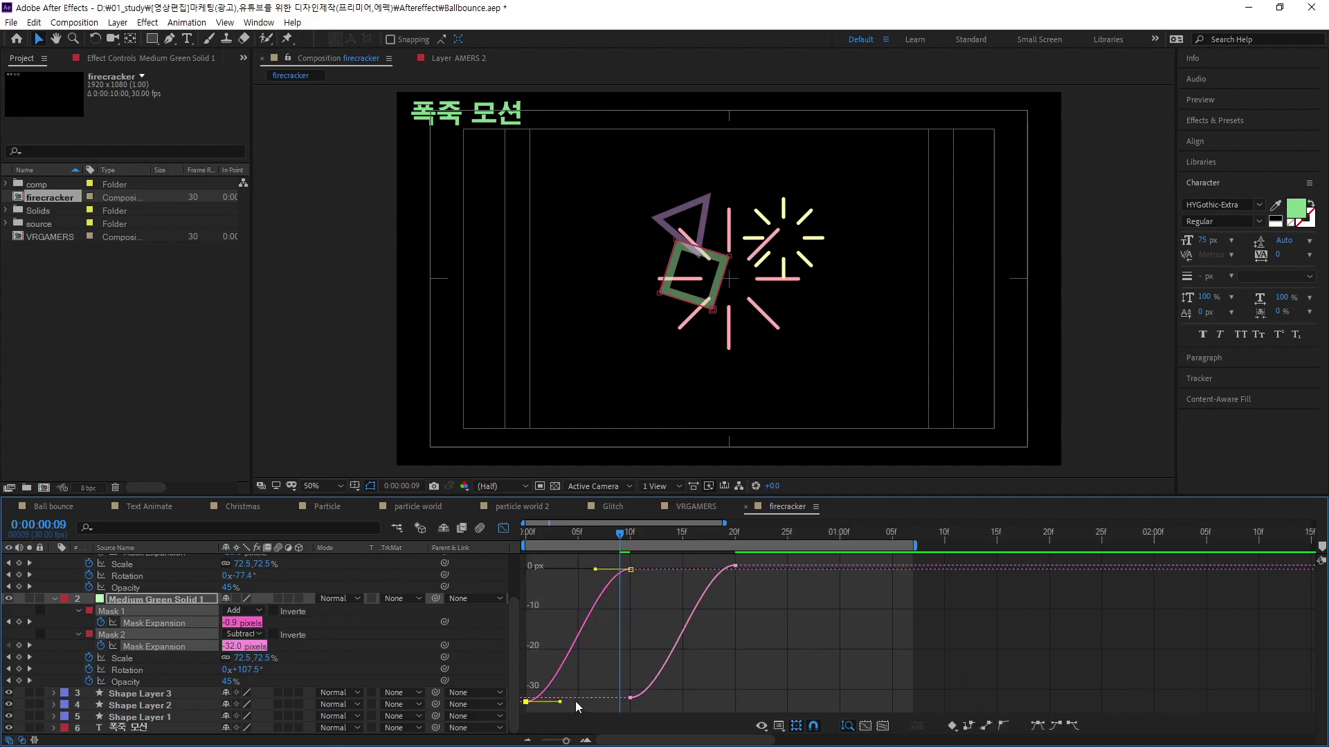
{"action": "left_click_drag", "start_coordinate": [559, 703], "coordinate": [537, 658]}
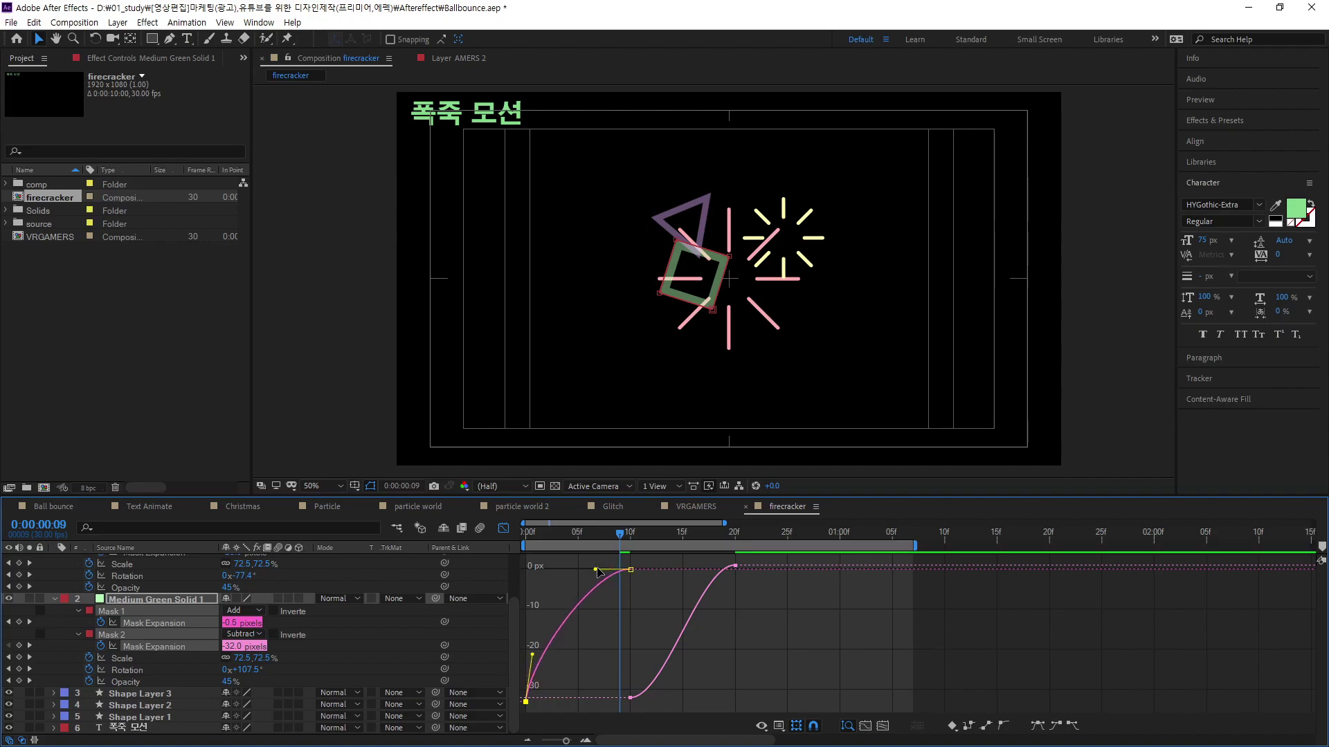
{"action": "left_click_drag", "start_coordinate": [595, 571], "coordinate": [605, 593]}
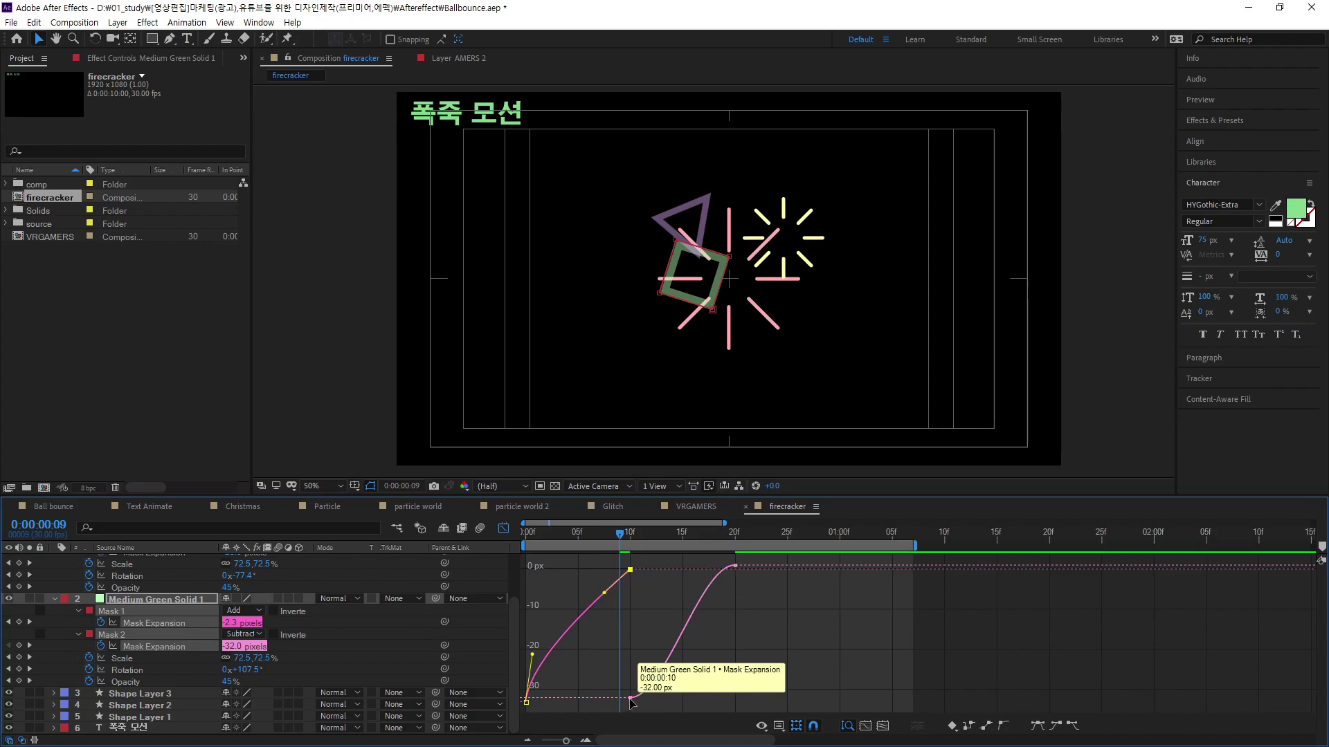
{"action": "left_click", "coordinate": [672, 652]}
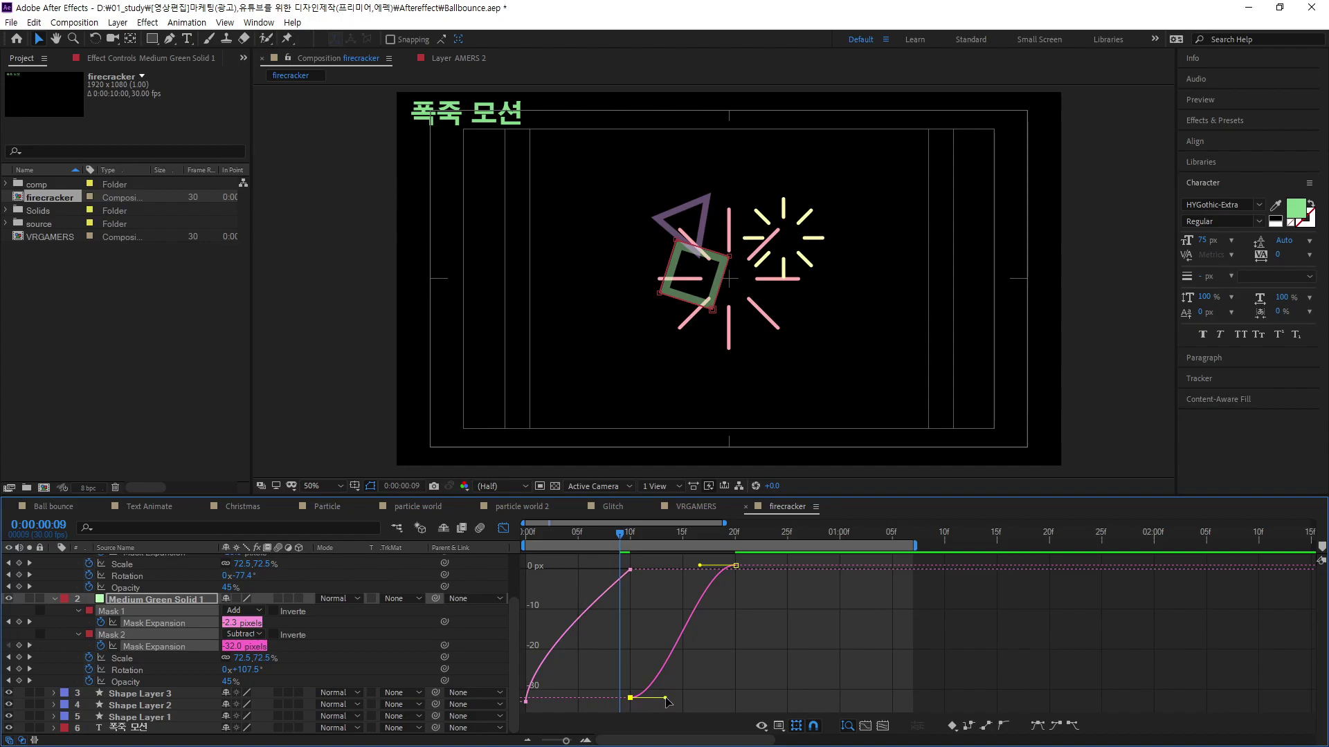
{"action": "left_click_drag", "start_coordinate": [666, 698], "coordinate": [646, 670]}
Step: Preview the animation from the first frame
{"action": "left_click_drag", "start_coordinate": [628, 537], "coordinate": [464, 540]}
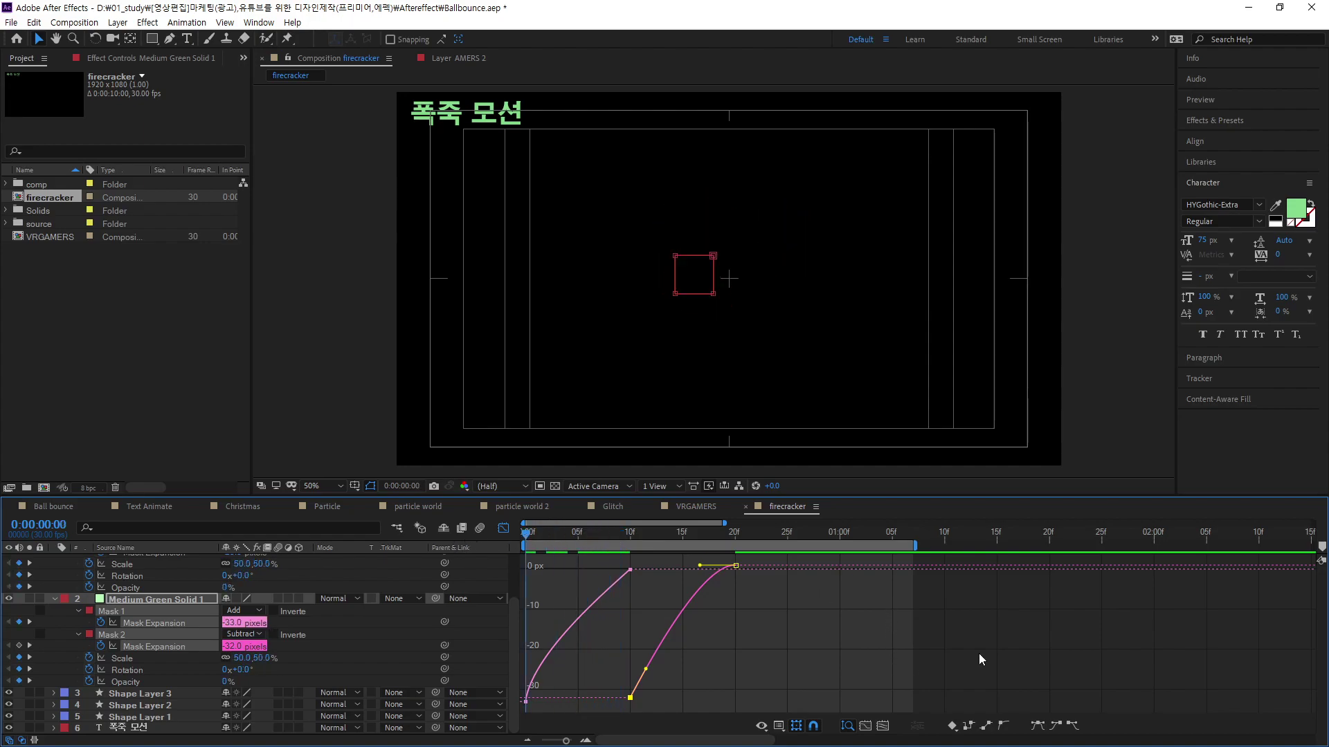
{"action": "key", "text": "space"}
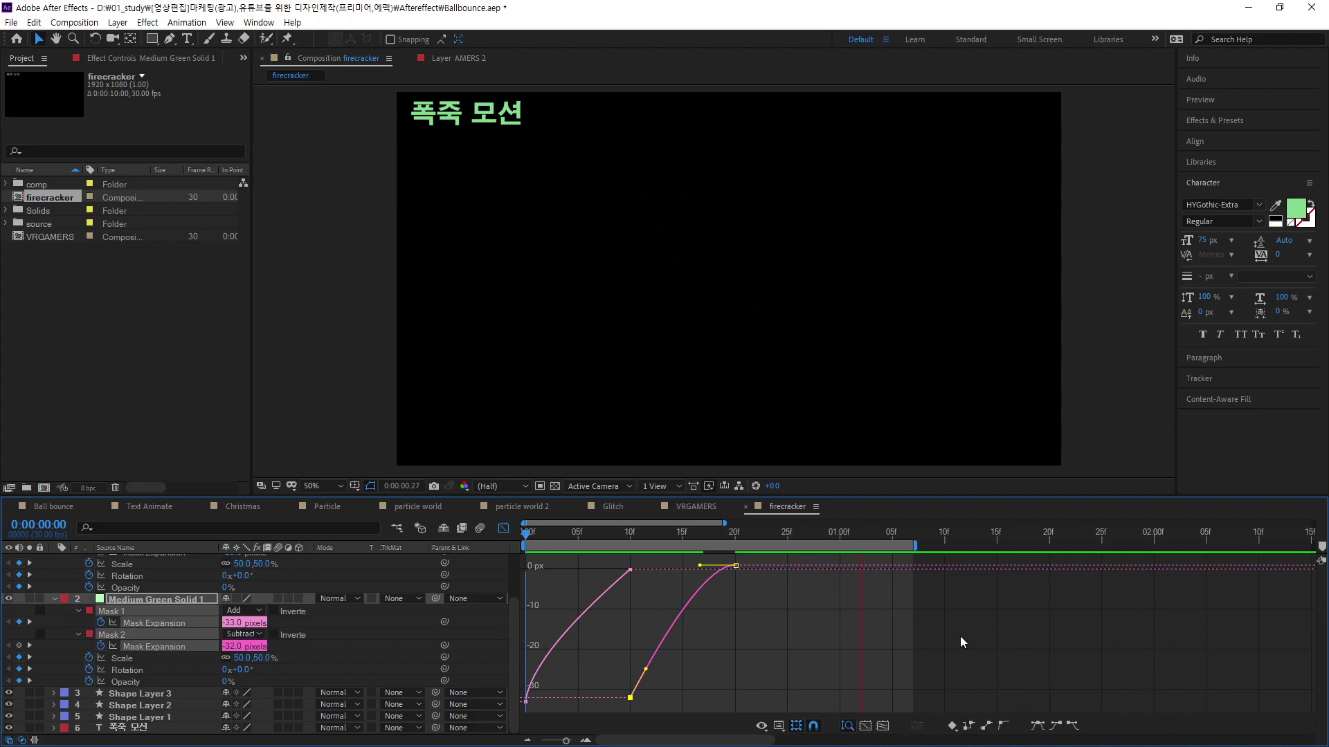
{"action": "key", "text": "space"}
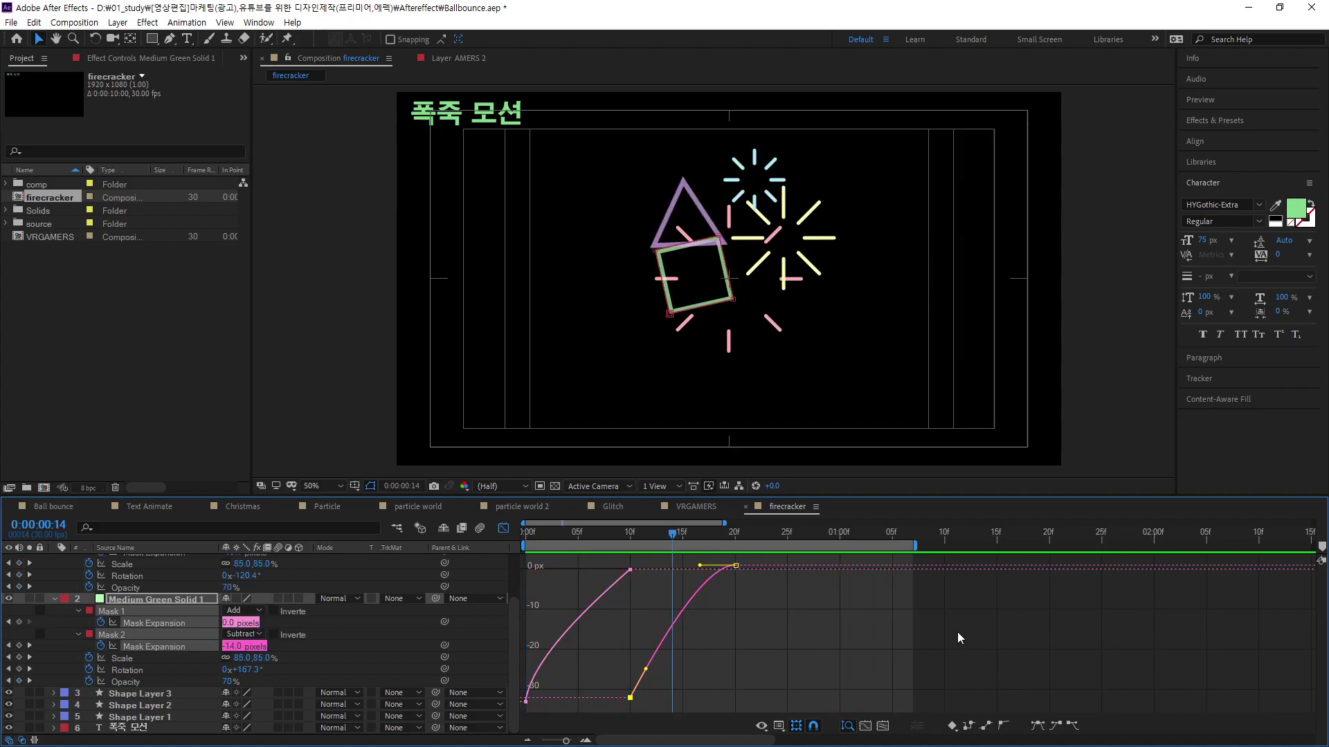
Step: Easy Ease the green square's Scale keyframes and pull the first handle so scaling starts fast
{"action": "left_click", "coordinate": [130, 659]}
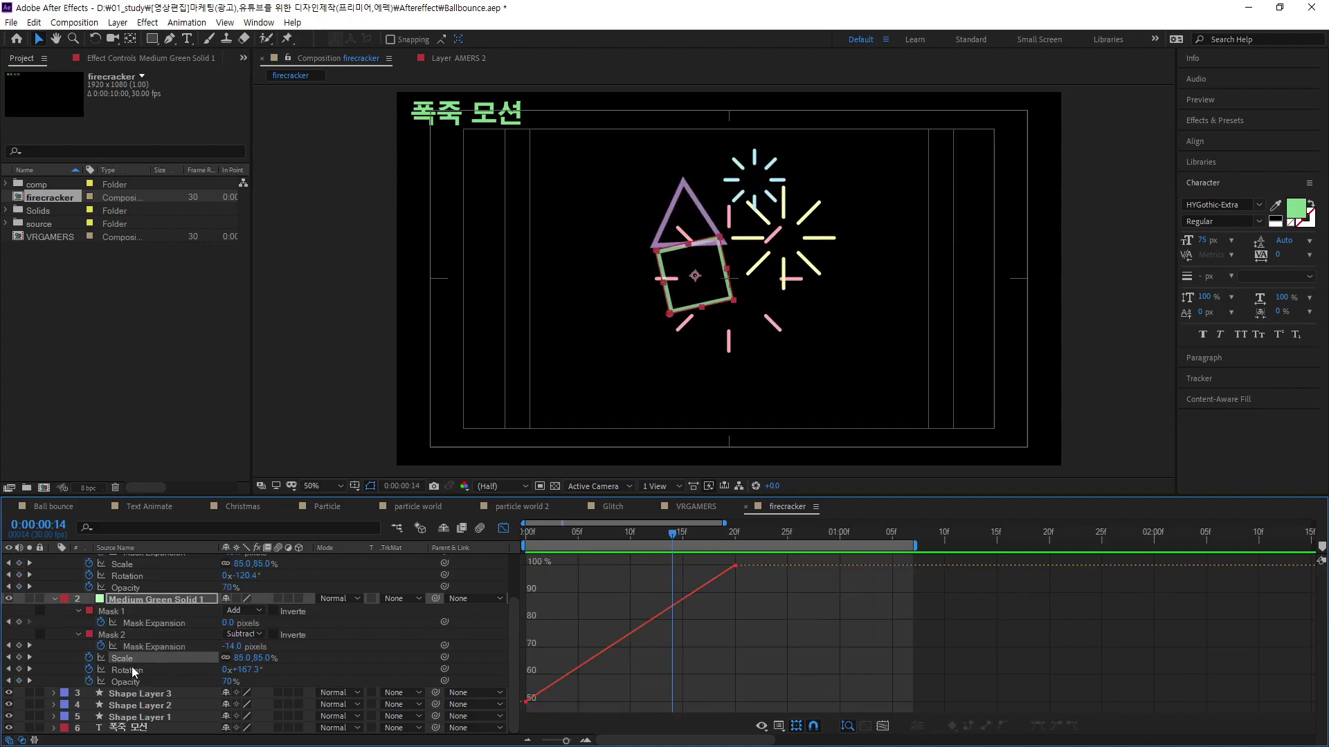
{"action": "left_click", "coordinate": [134, 671], "text": "shift"}
{"action": "left_click", "coordinate": [124, 683], "text": "shift"}
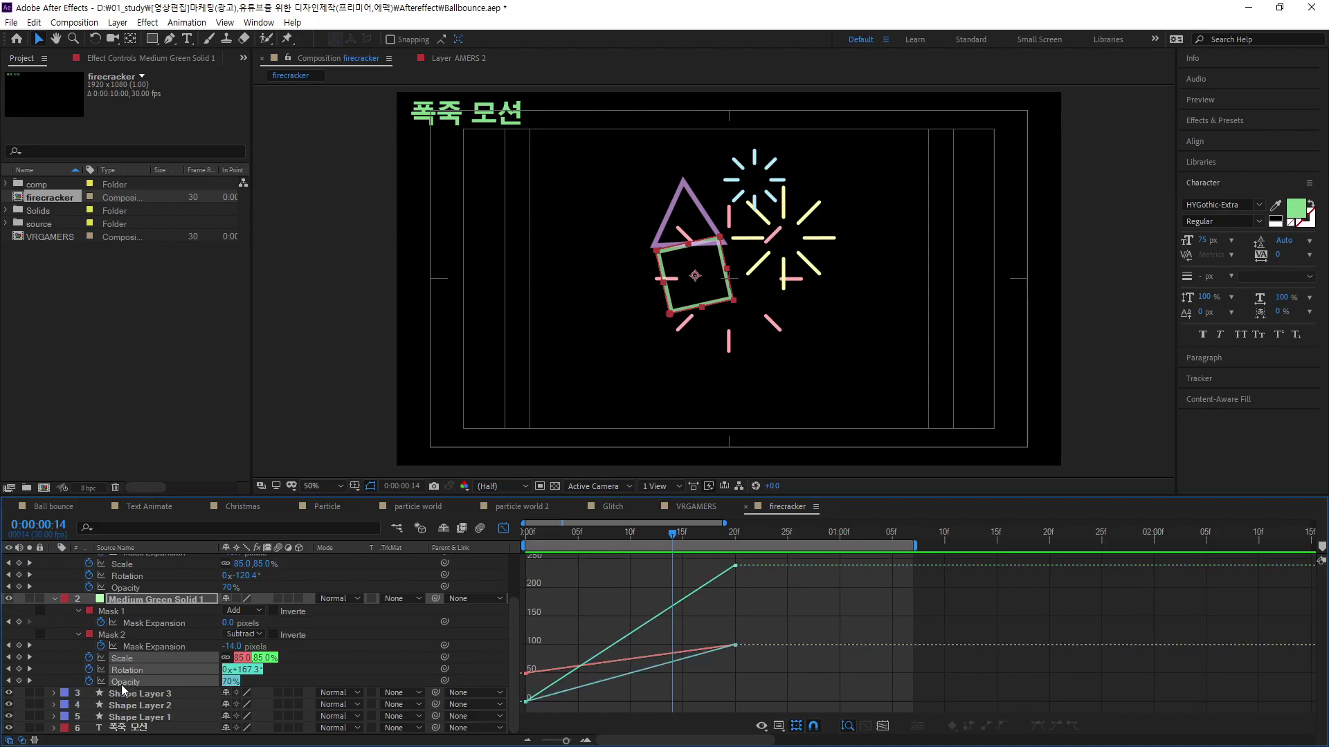
{"action": "left_click", "coordinate": [141, 662]}
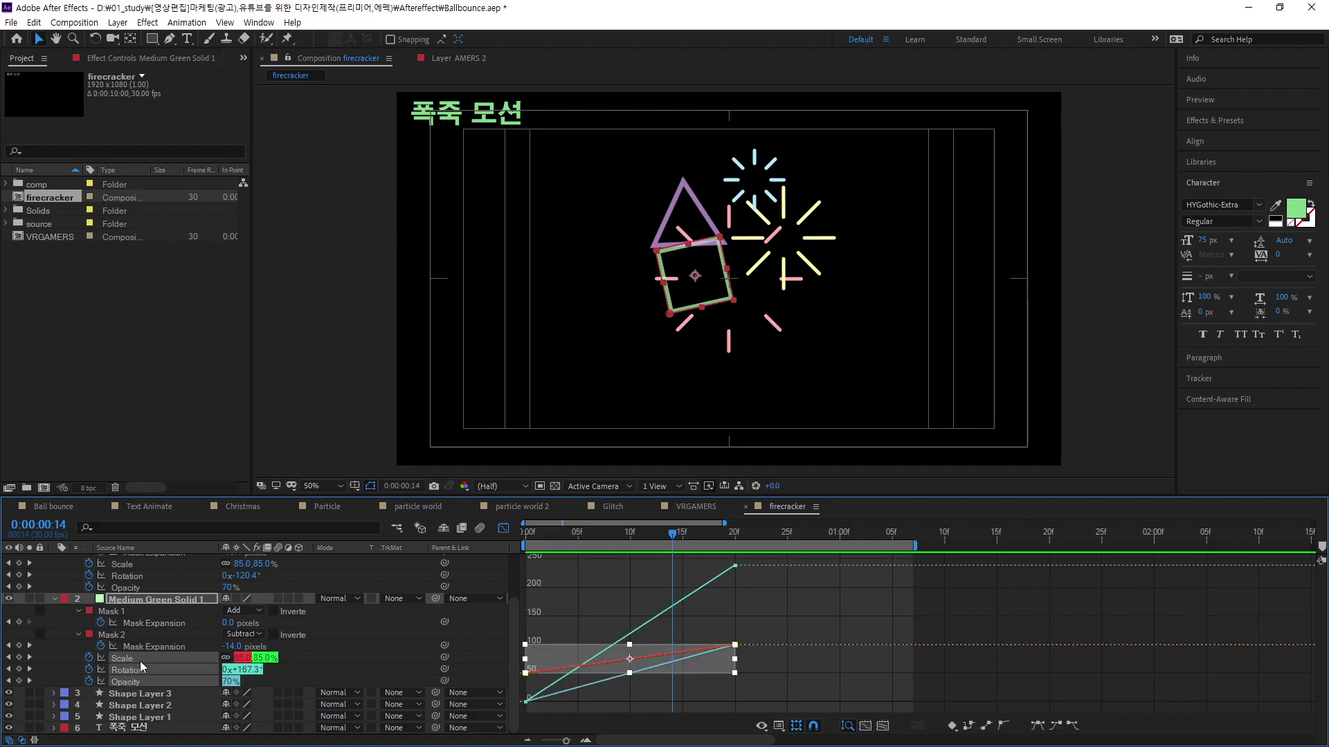
{"action": "left_click", "coordinate": [1015, 608]}
{"action": "left_click", "coordinate": [343, 669]}
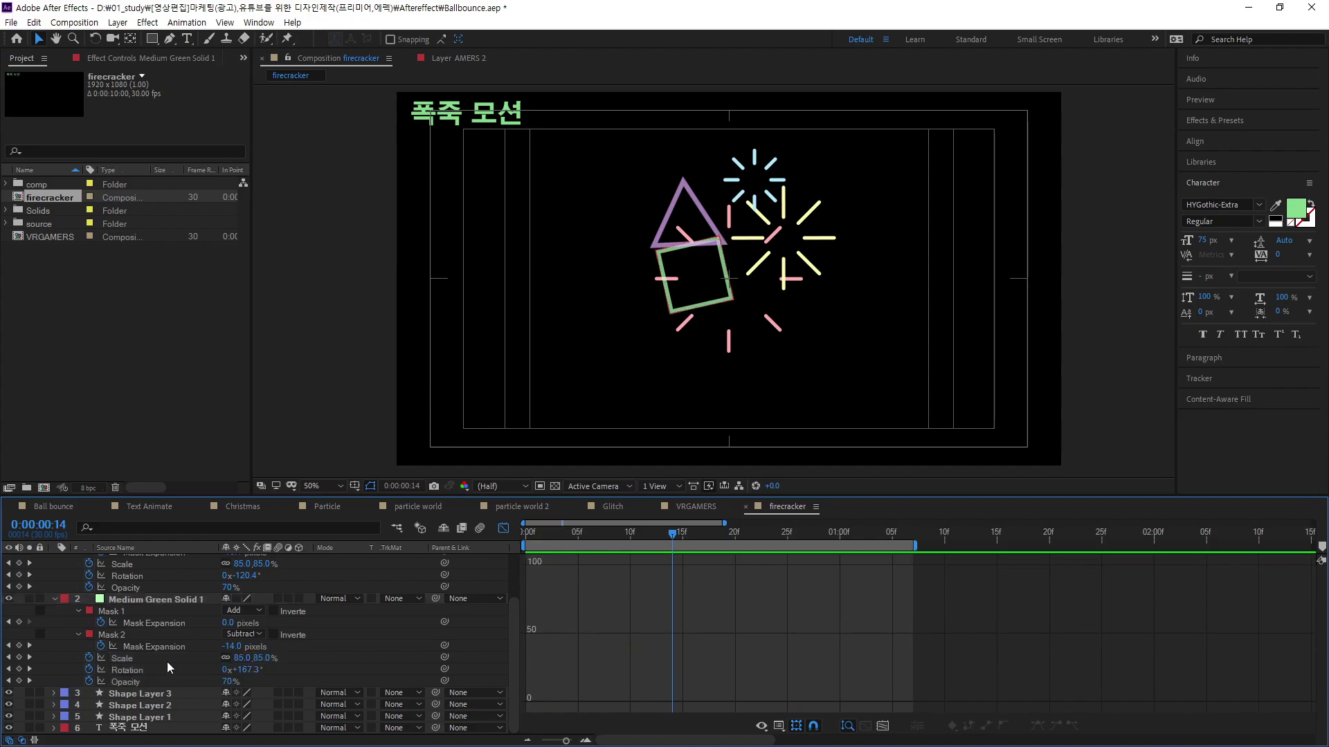
{"action": "left_click", "coordinate": [119, 659]}
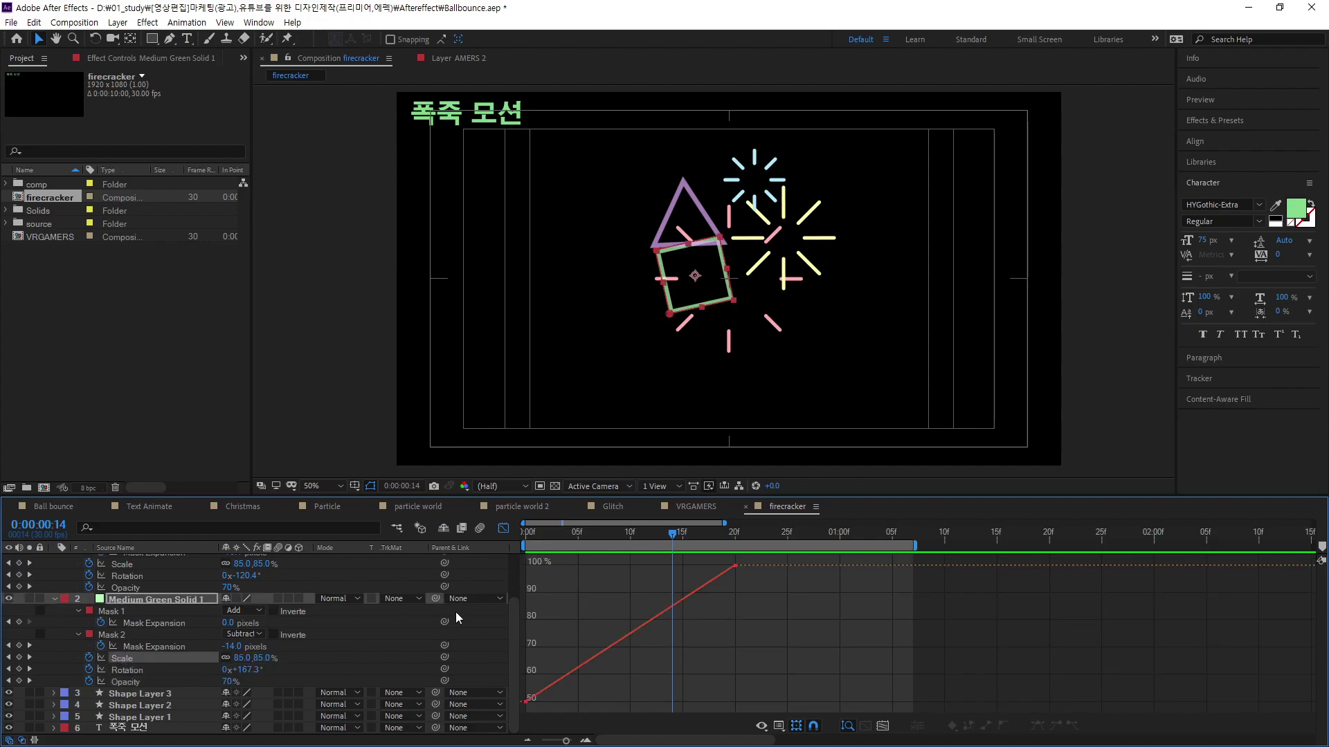
{"action": "left_click", "coordinate": [129, 664]}
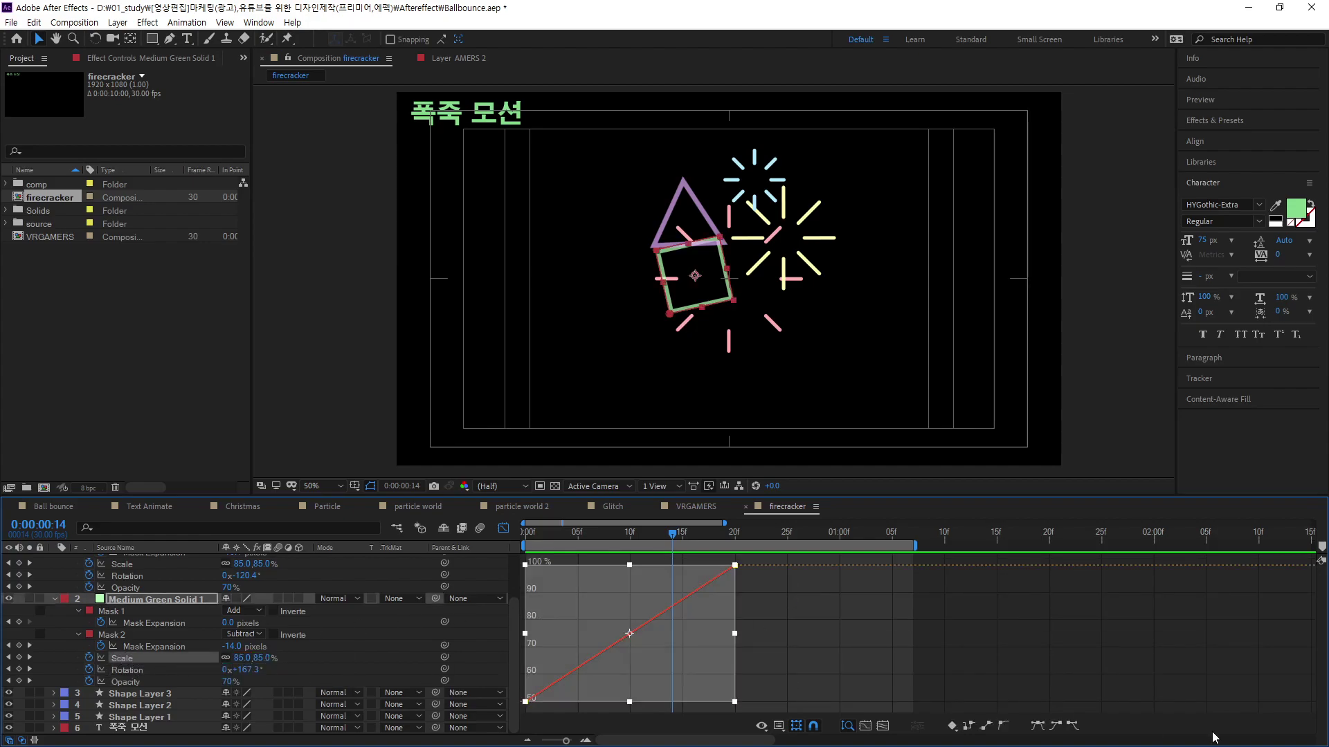
{"action": "left_click", "coordinate": [1063, 724]}
{"action": "left_click", "coordinate": [881, 655]}
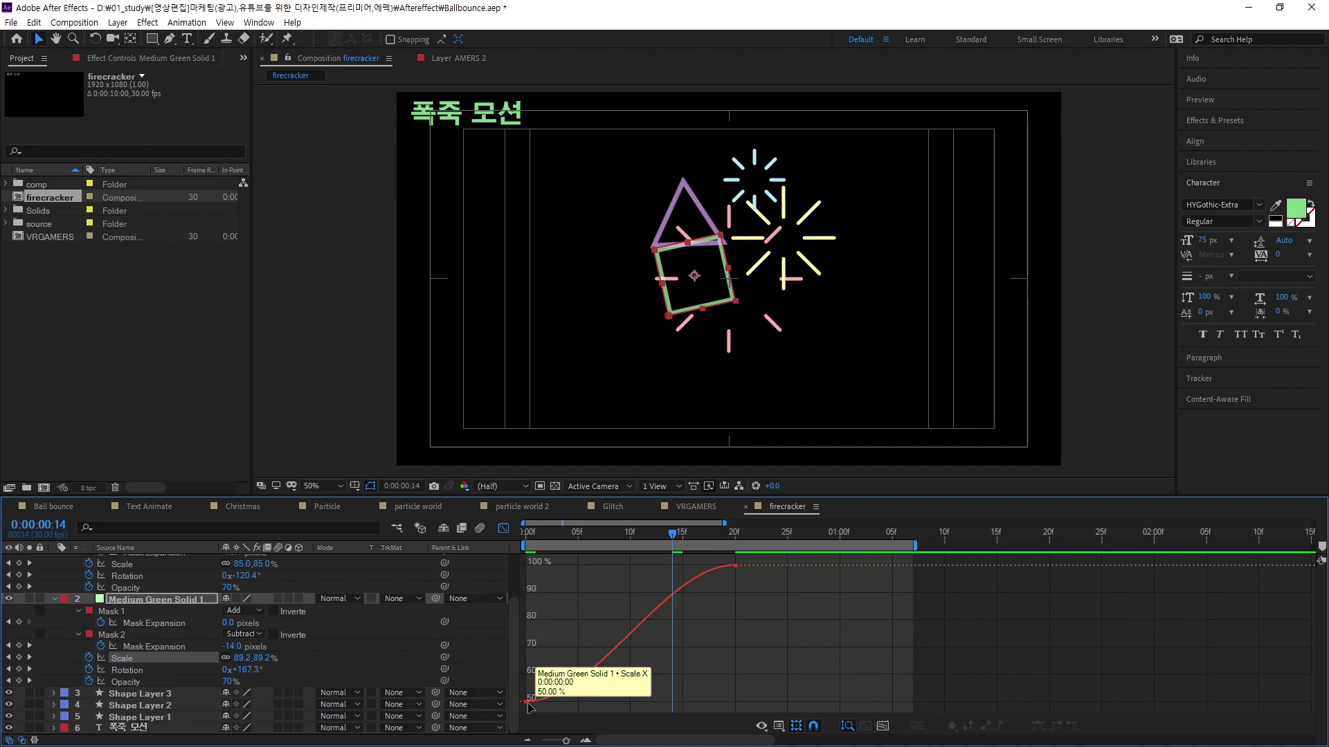
{"action": "left_click", "coordinate": [526, 701]}
{"action": "left_click_drag", "start_coordinate": [596, 702], "coordinate": [559, 638]}
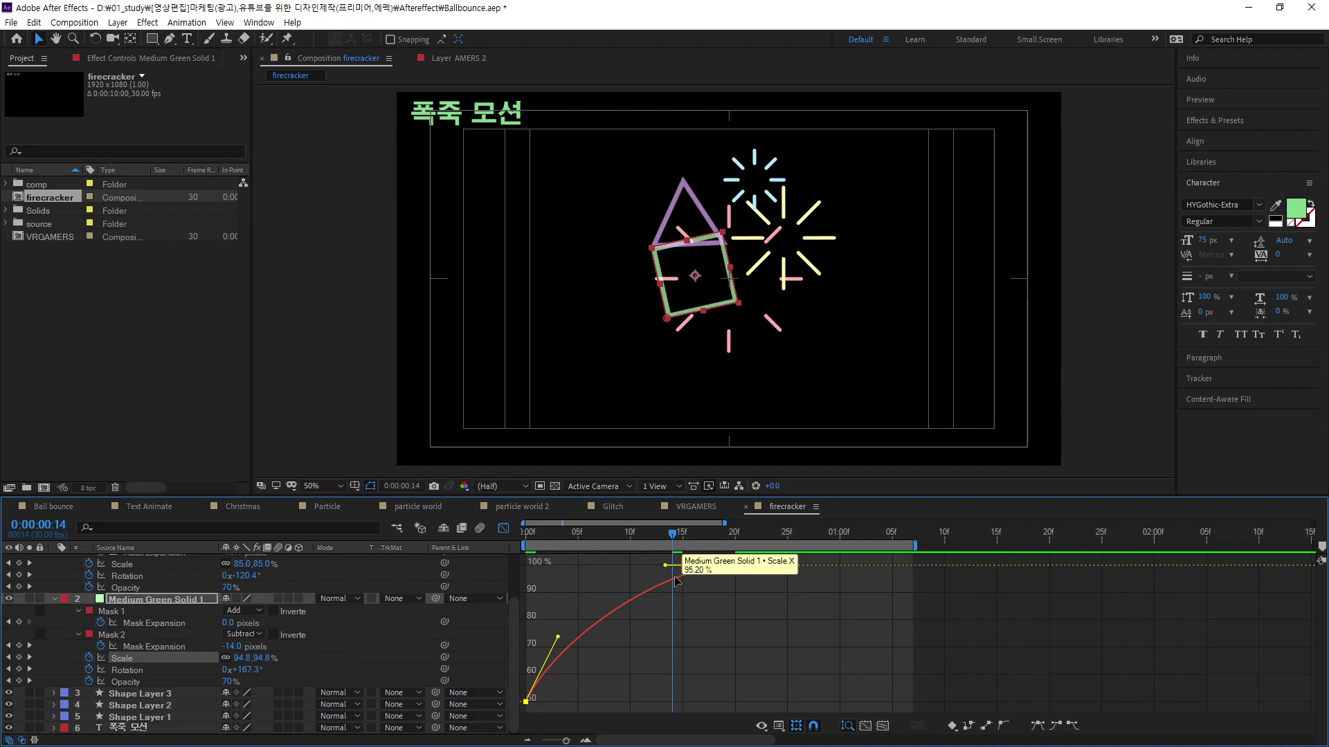
Step: Easy Ease the square's Rotation keyframes and steepen the start of the rotation curve
{"action": "left_click", "coordinate": [125, 671]}
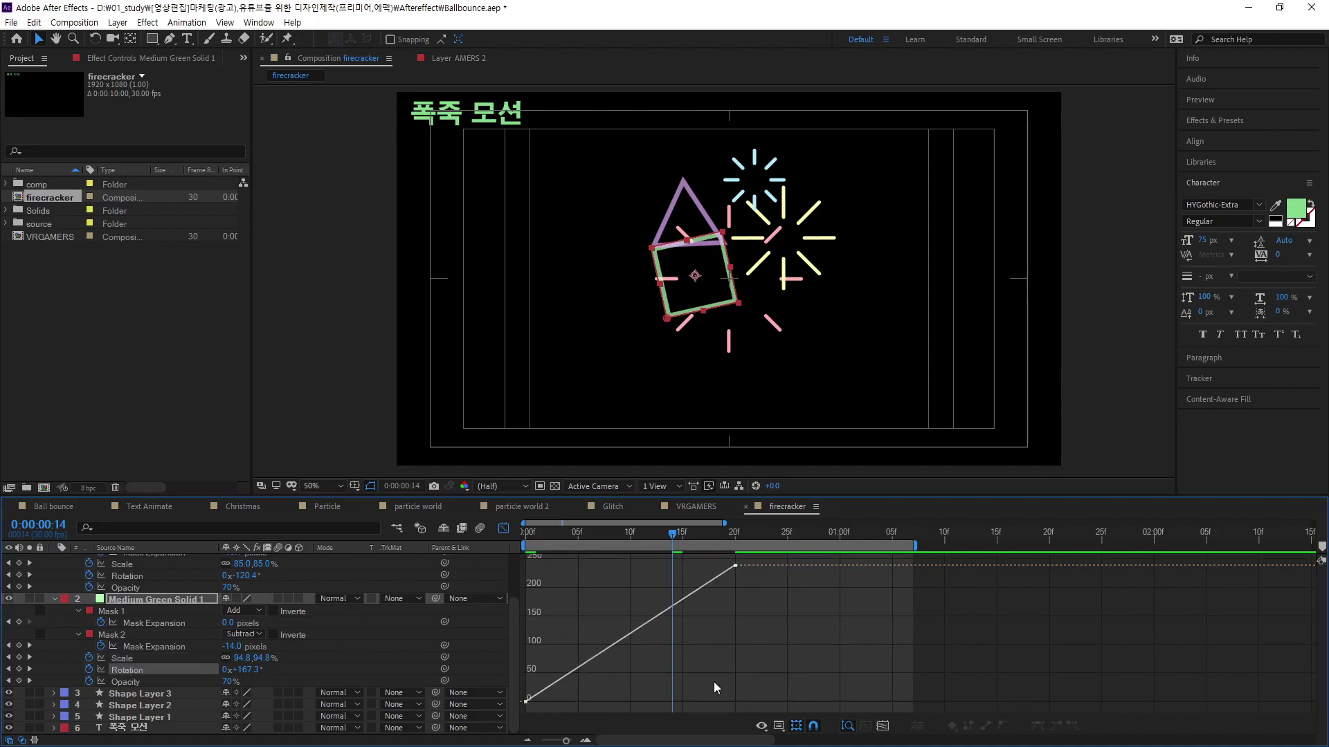
{"action": "left_click", "coordinate": [132, 677]}
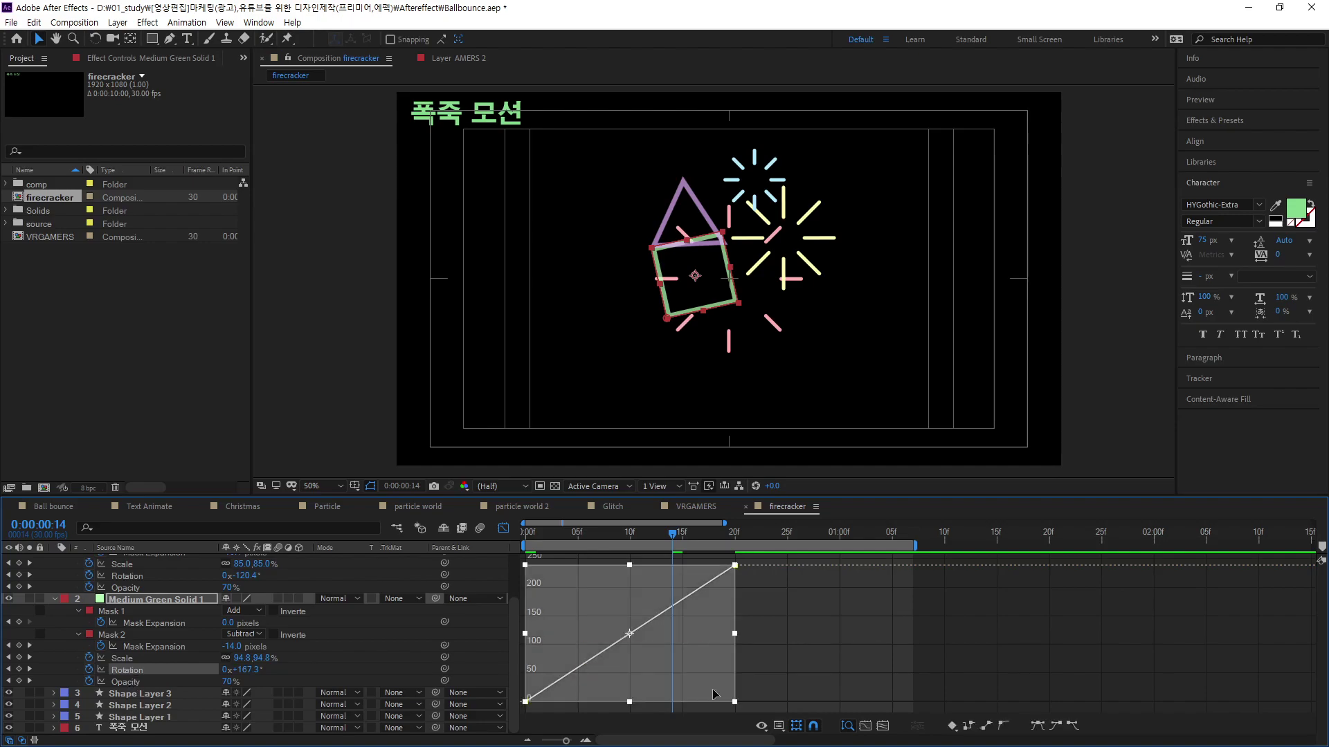
{"action": "left_click", "coordinate": [1055, 726]}
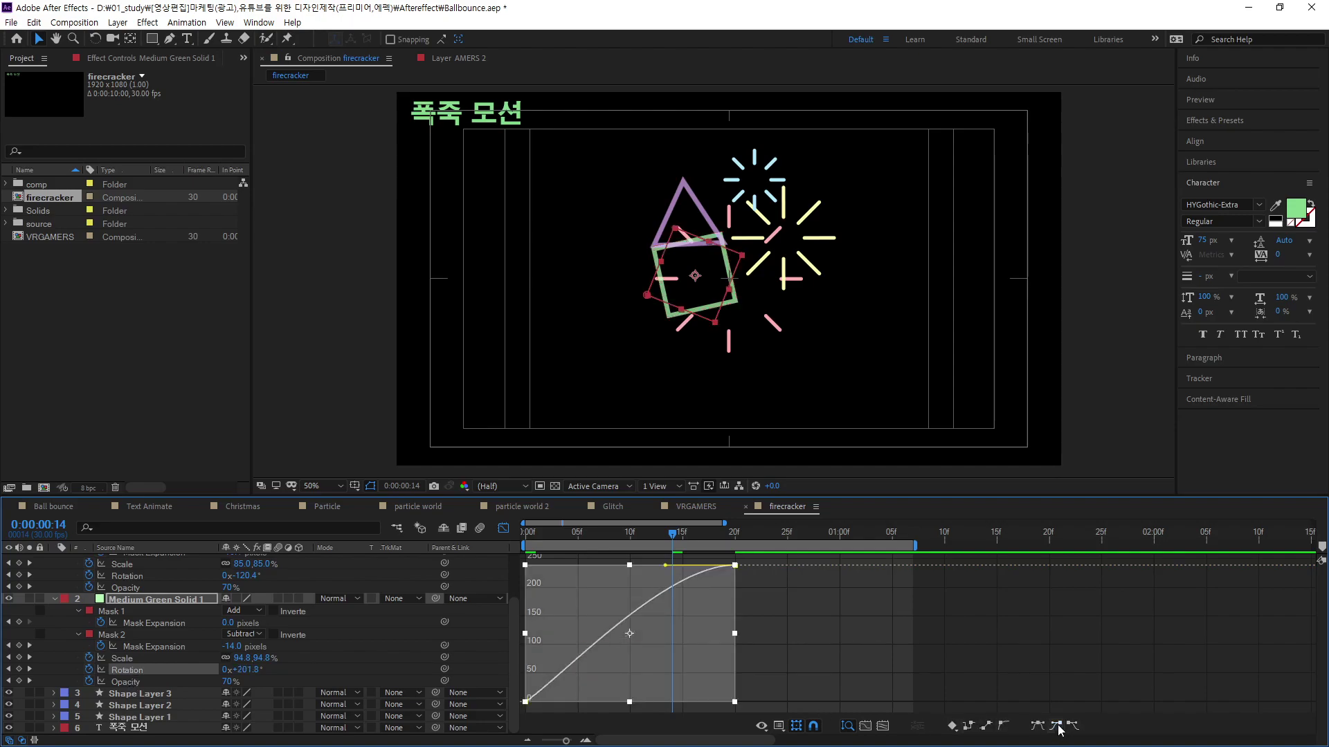
{"action": "left_click", "coordinate": [526, 702]}
{"action": "left_click_drag", "start_coordinate": [596, 702], "coordinate": [559, 636]}
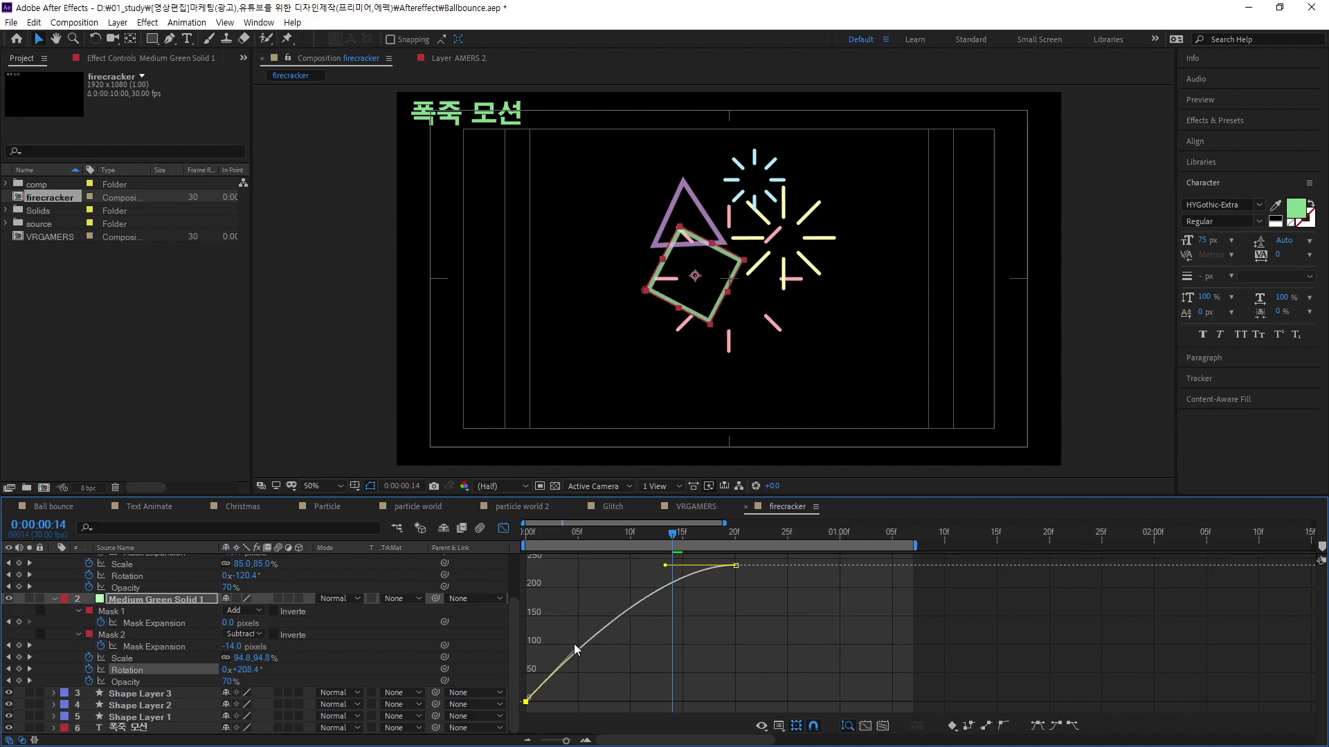
Step: Easy Ease the square's Opacity keyframes so the fade-in starts fast and eases out
{"action": "left_click", "coordinate": [129, 682]}
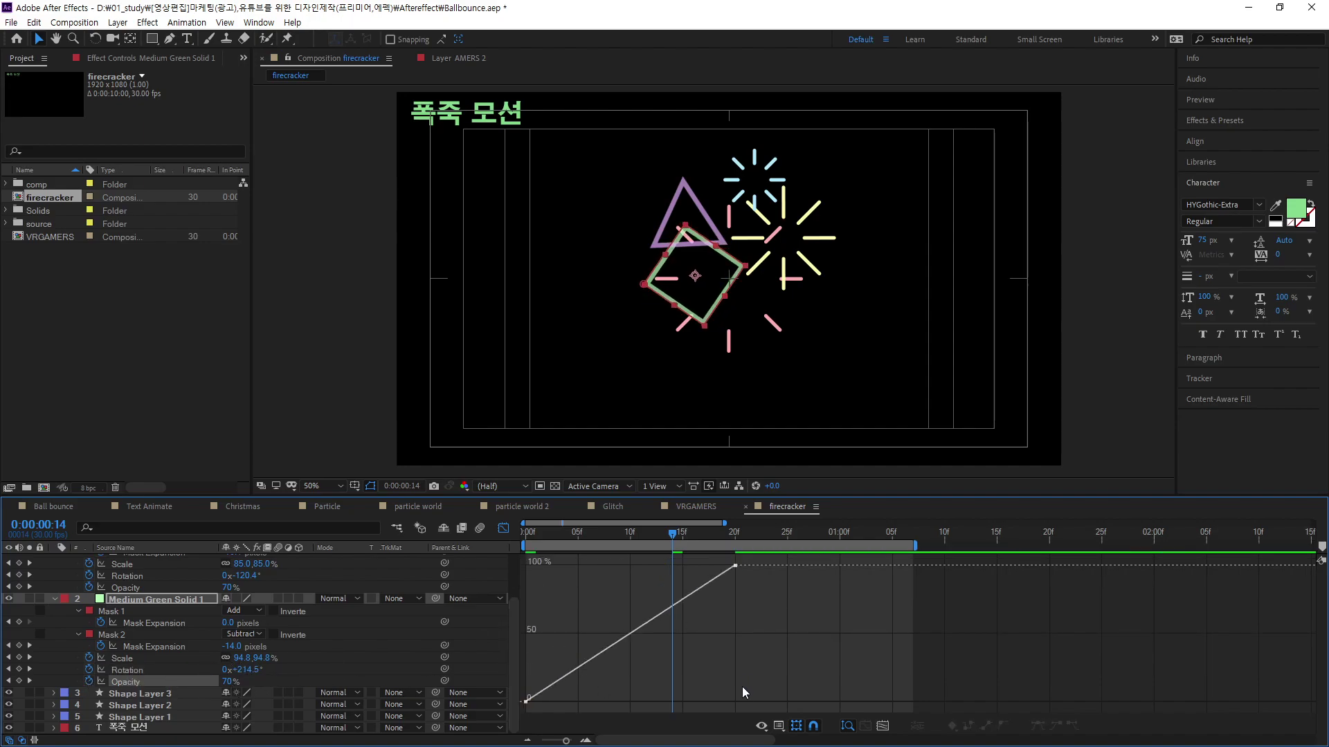
{"action": "left_click", "coordinate": [131, 684]}
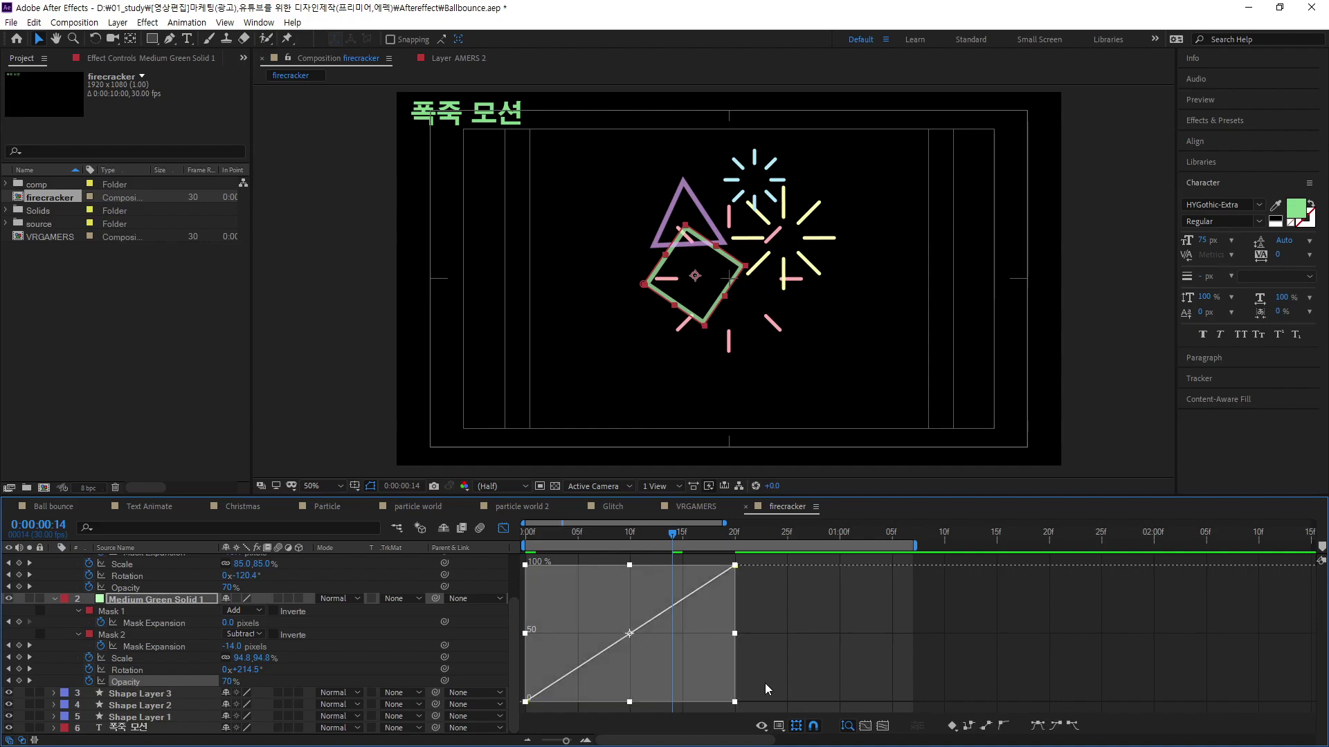
{"action": "left_click", "coordinate": [1054, 726]}
{"action": "left_click", "coordinate": [972, 675]}
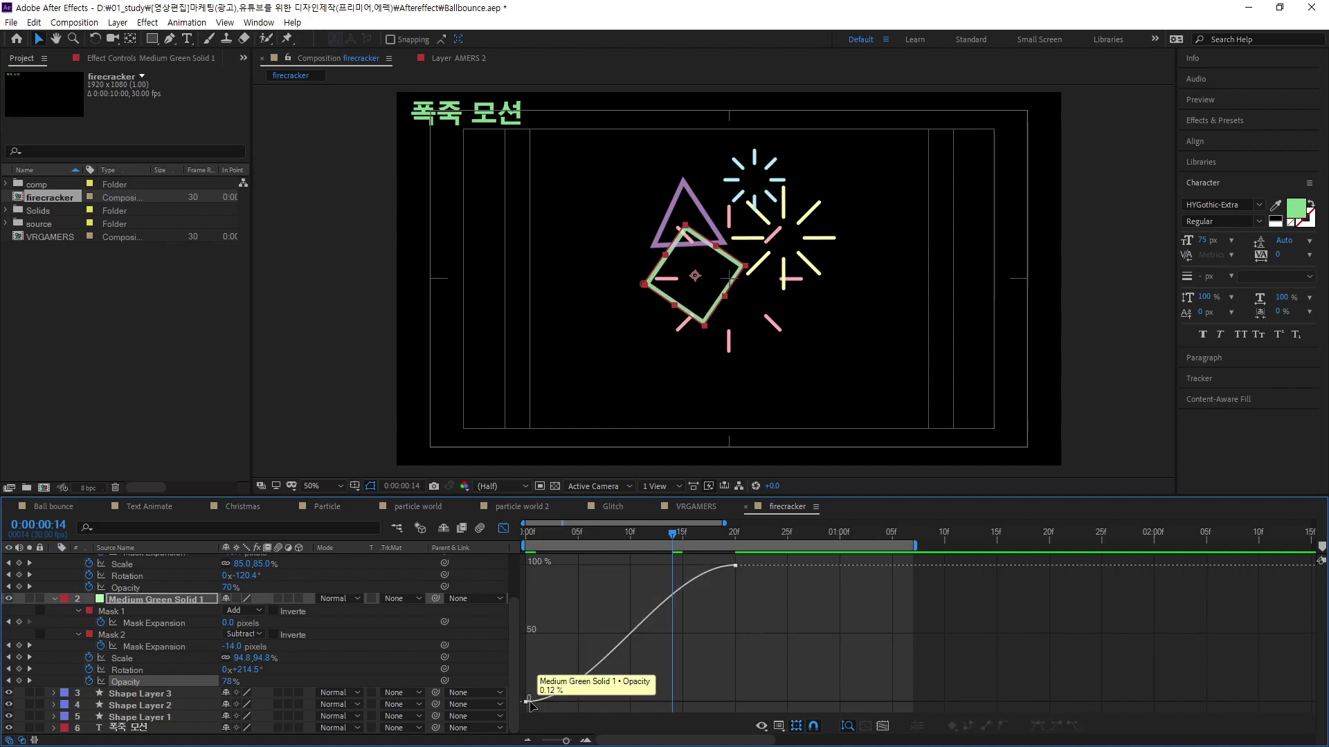
{"action": "left_click", "coordinate": [526, 702]}
{"action": "left_click_drag", "start_coordinate": [593, 703], "coordinate": [552, 641]}
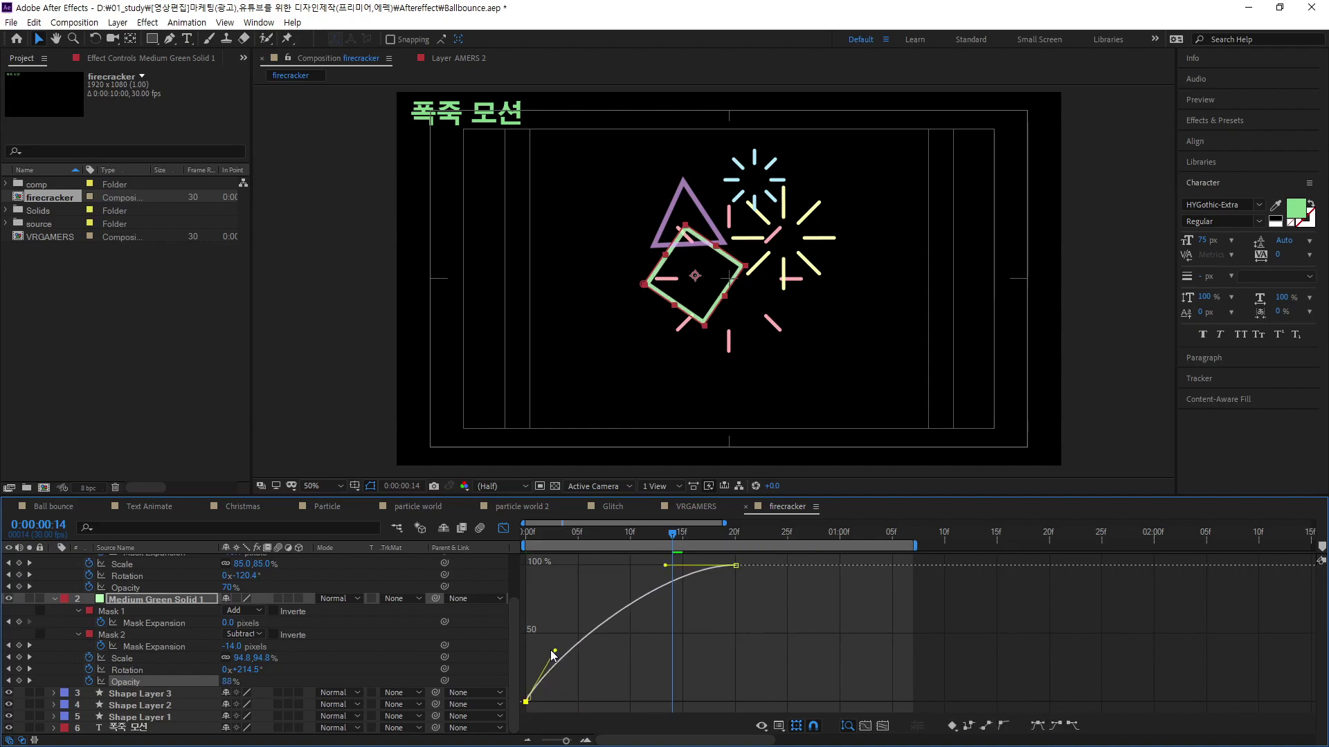
Step: Preview the animation, return to frame 0 and scroll up to the purple triangle's masks
{"action": "key", "text": "space"}
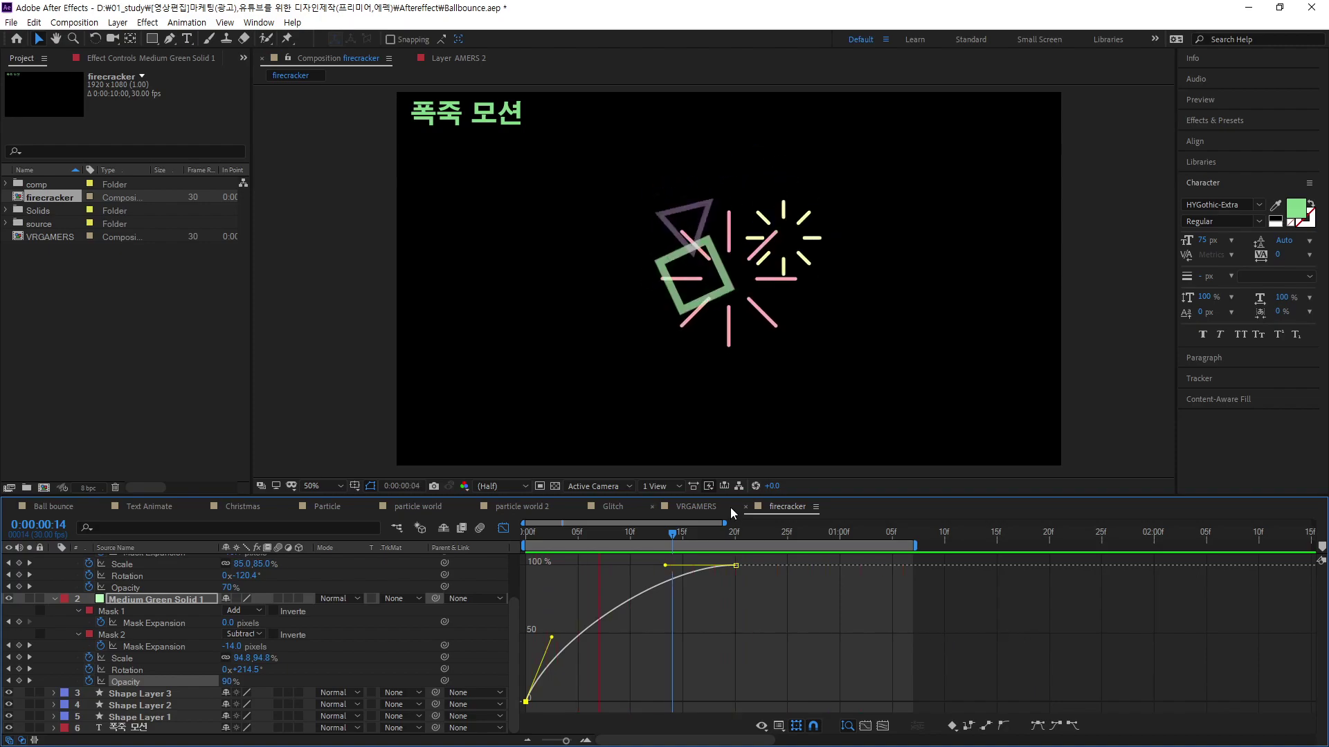
{"action": "mouse_move", "coordinate": [649, 536]}
{"action": "left_mouse_down"}
{"action": "mouse_move", "coordinate": [537, 536]}
{"action": "mouse_move", "coordinate": [502, 612]}
{"action": "left_mouse_up"}
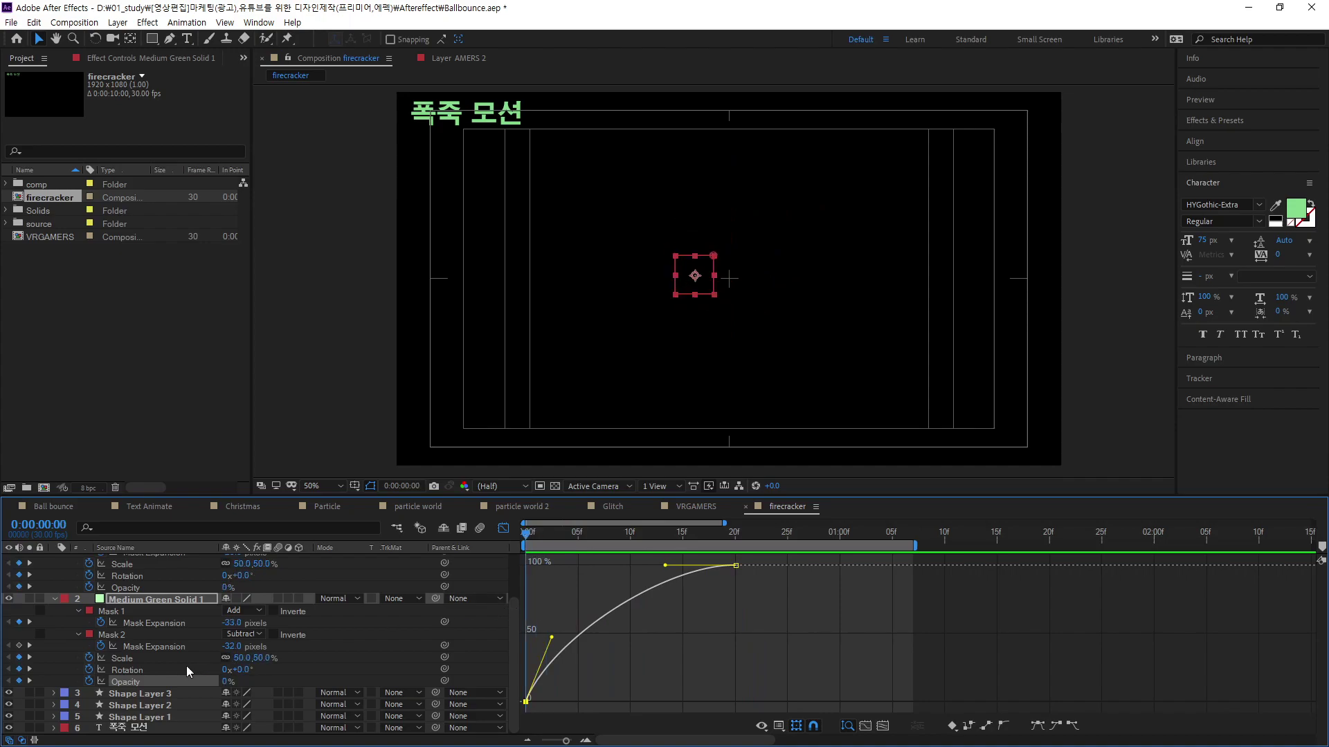
{"action": "scroll", "coordinate": [186, 666], "scroll_direction": "up", "scroll_amount": 2}
Step: Show the triangle's Mask 1 and Mask 2 expansion curves and Easy Ease all their keyframes
{"action": "left_click", "coordinate": [159, 606]}
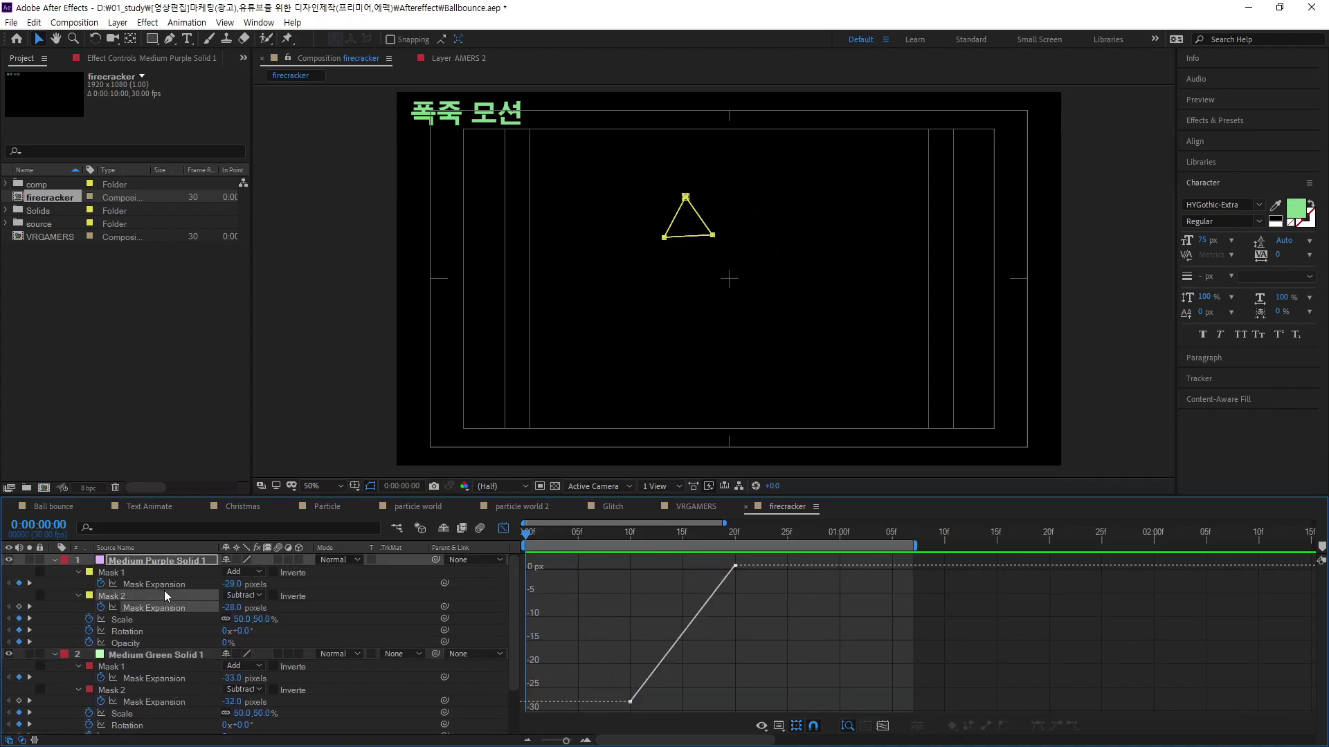
{"action": "left_click", "coordinate": [168, 585], "text": "shift"}
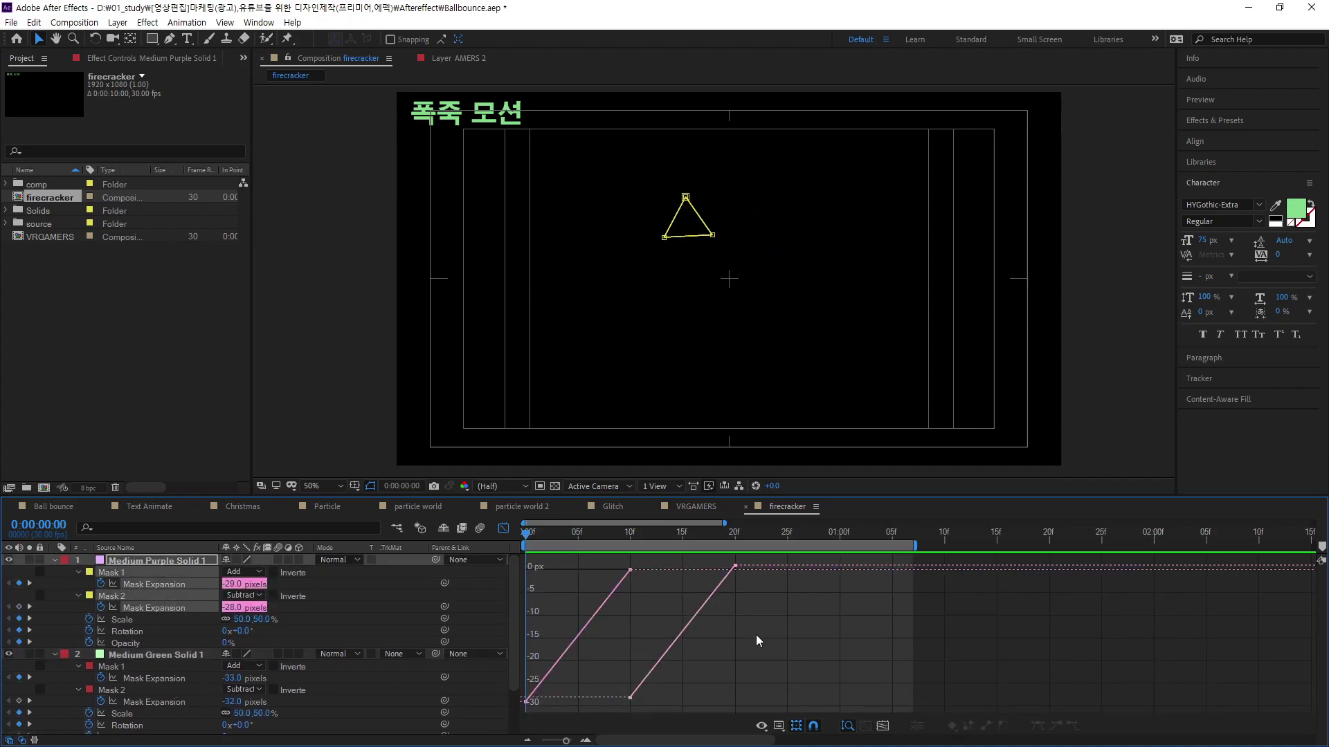
{"action": "left_click_drag", "start_coordinate": [747, 561], "coordinate": [521, 707]}
{"action": "left_click", "coordinate": [1072, 725]}
{"action": "left_click", "coordinate": [901, 651]}
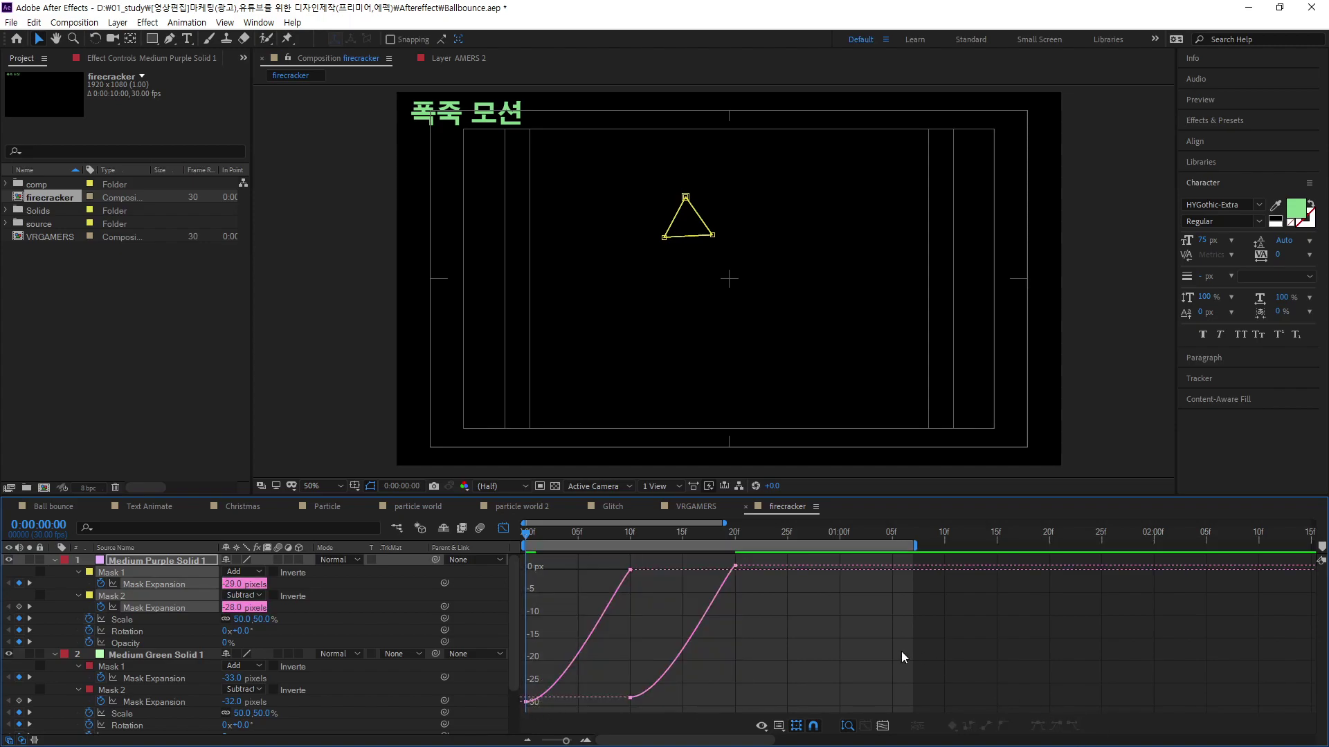
Step: Drag the bezier handles so both mask curves start fast and ease into 10f and 20f
{"action": "left_click", "coordinate": [525, 703]}
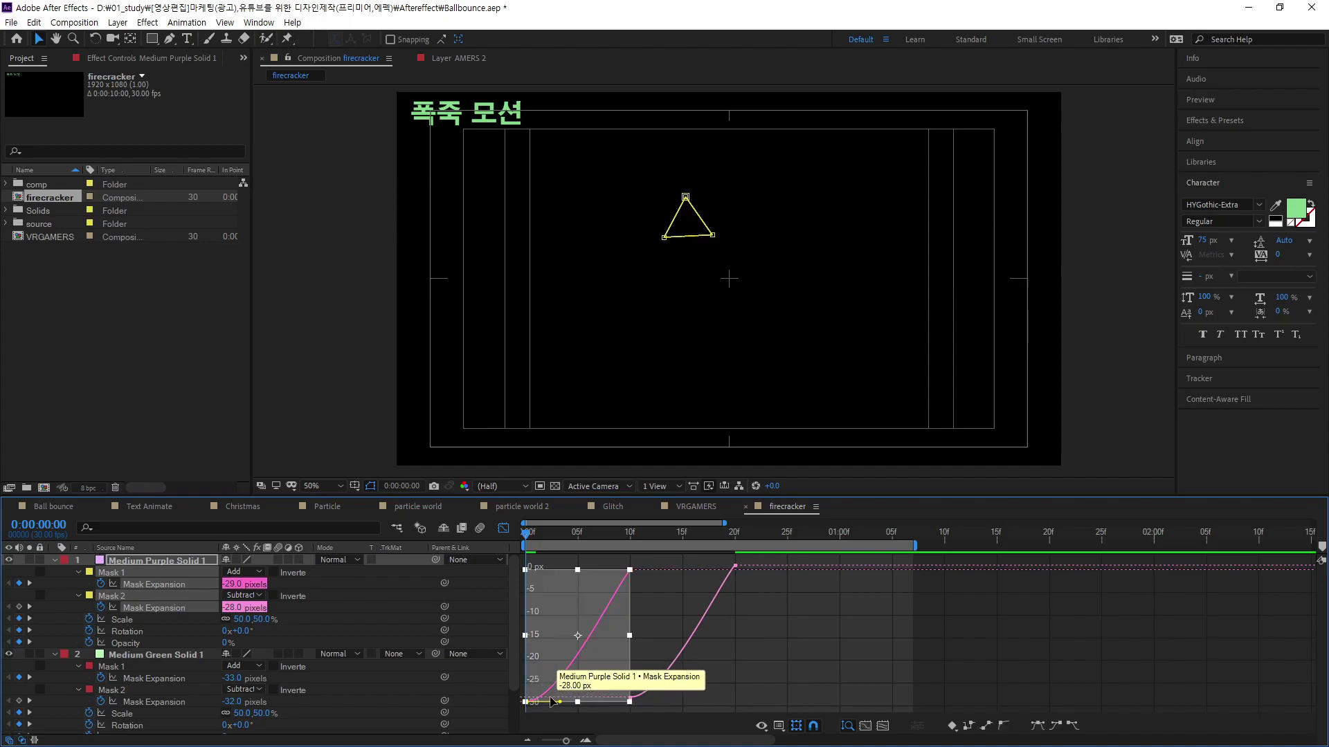
{"action": "left_click", "coordinate": [1029, 656]}
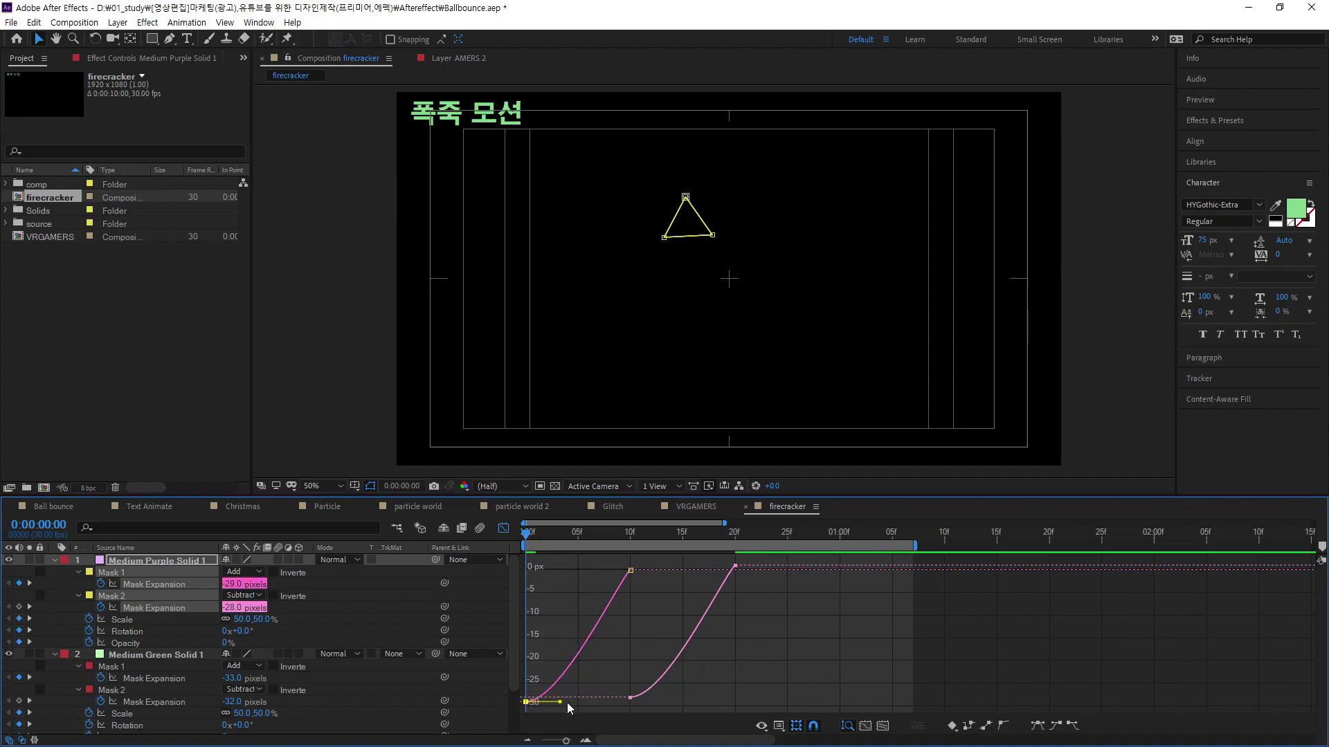
{"action": "left_click_drag", "start_coordinate": [559, 703], "coordinate": [534, 652]}
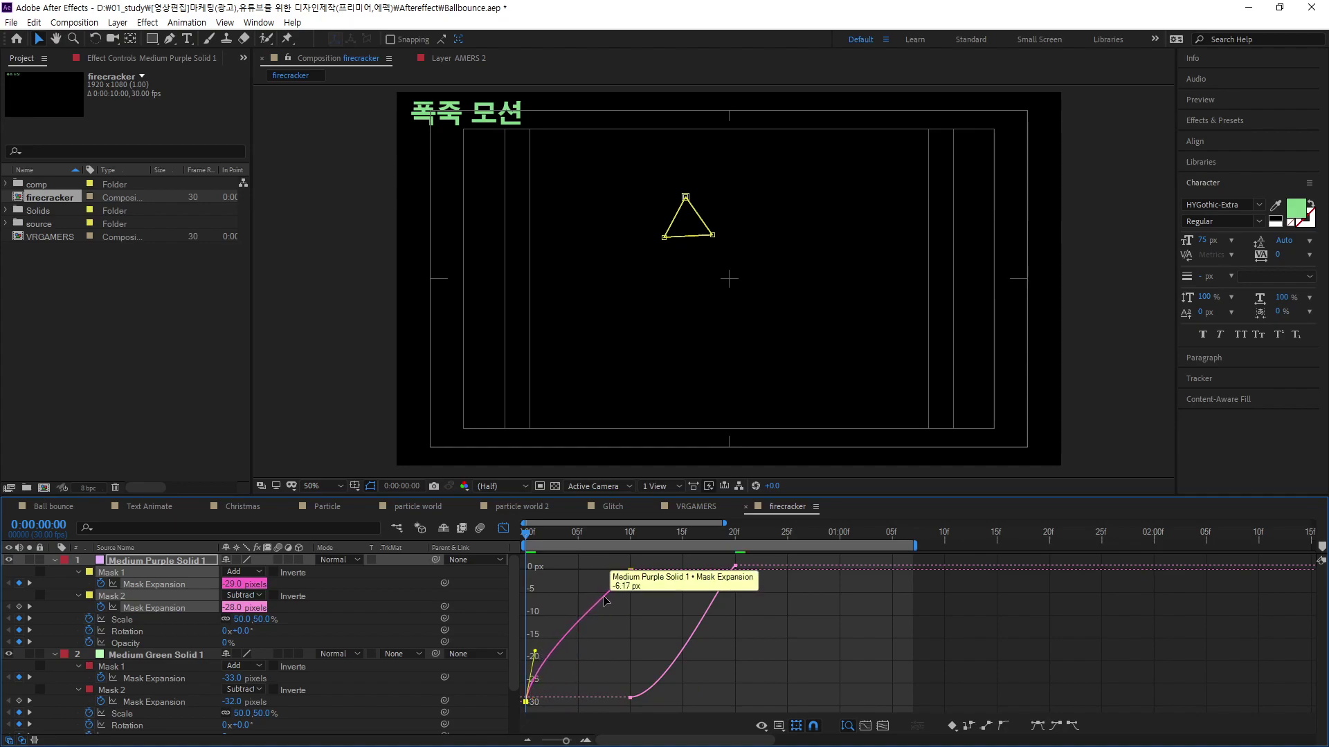
{"action": "left_click", "coordinate": [629, 571]}
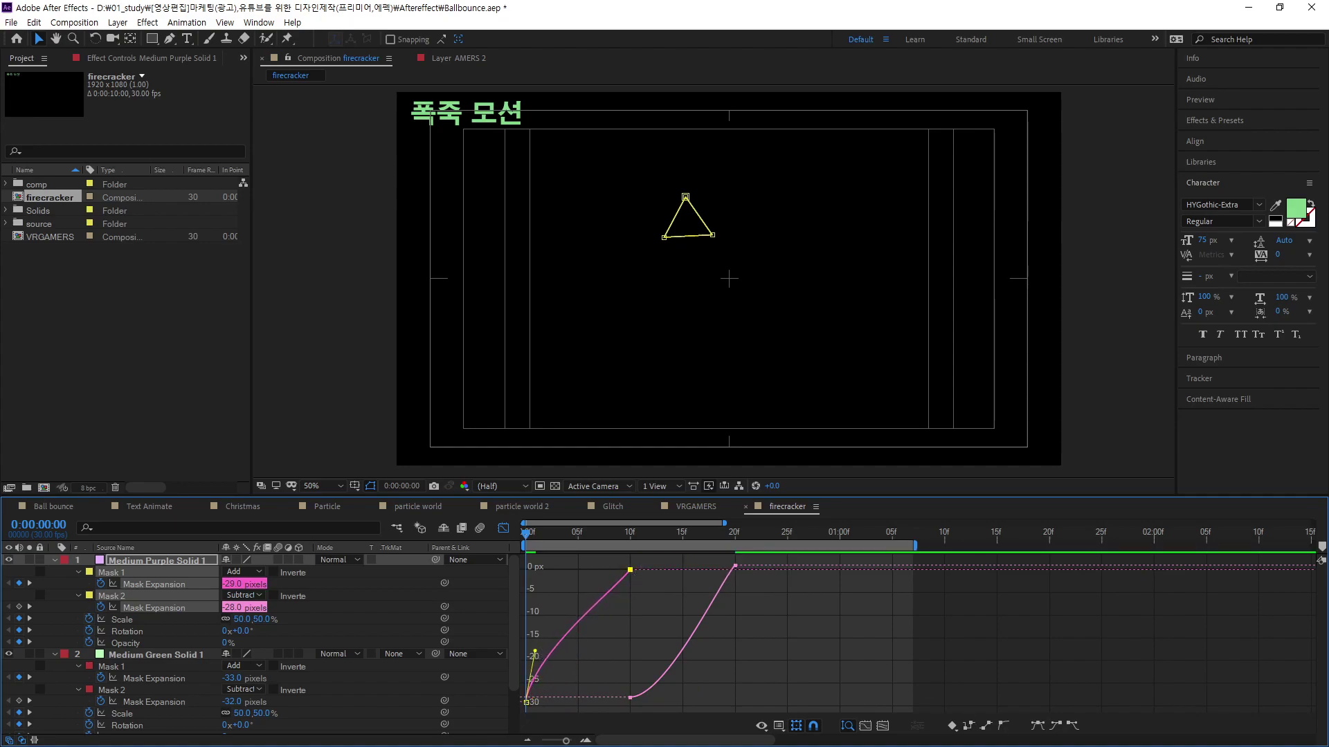
{"action": "left_click_drag", "start_coordinate": [630, 571], "coordinate": [603, 591]}
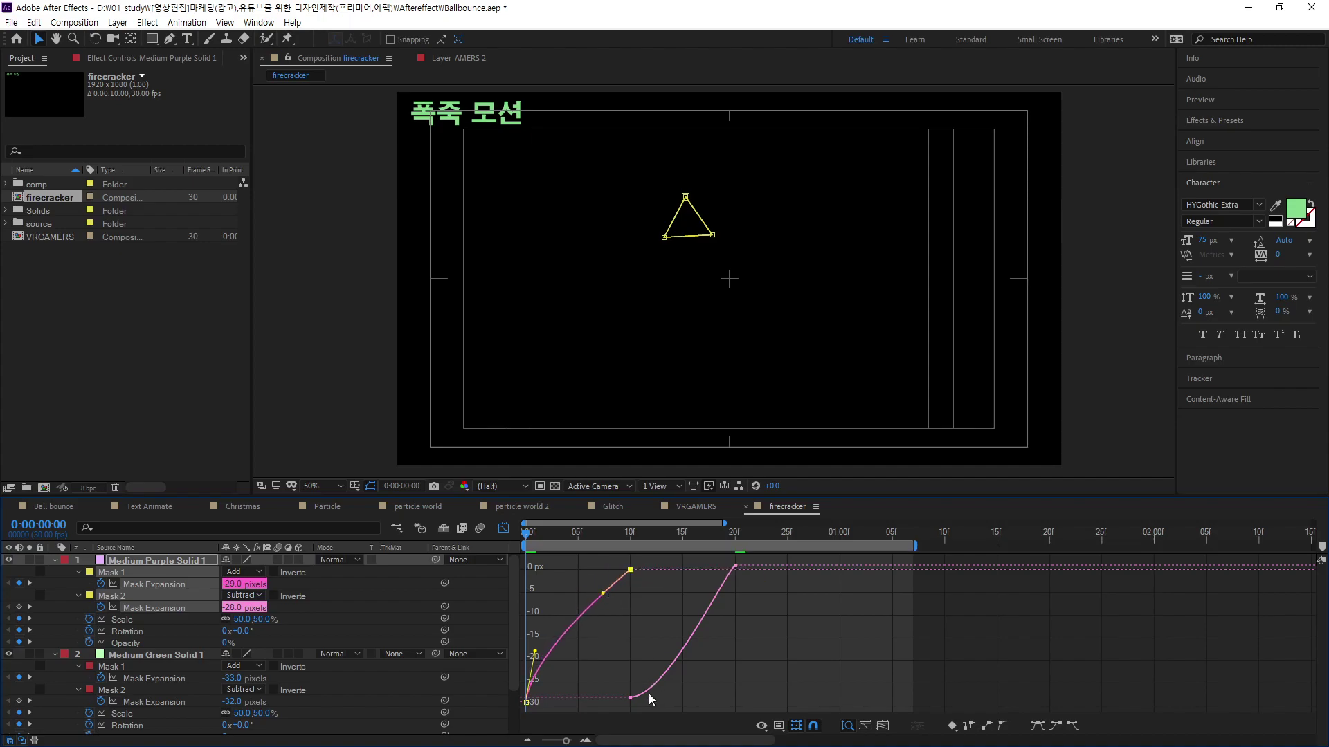
{"action": "mouse_move", "coordinate": [633, 700]}
{"action": "left_click_drag", "start_coordinate": [633, 701], "coordinate": [651, 654]}
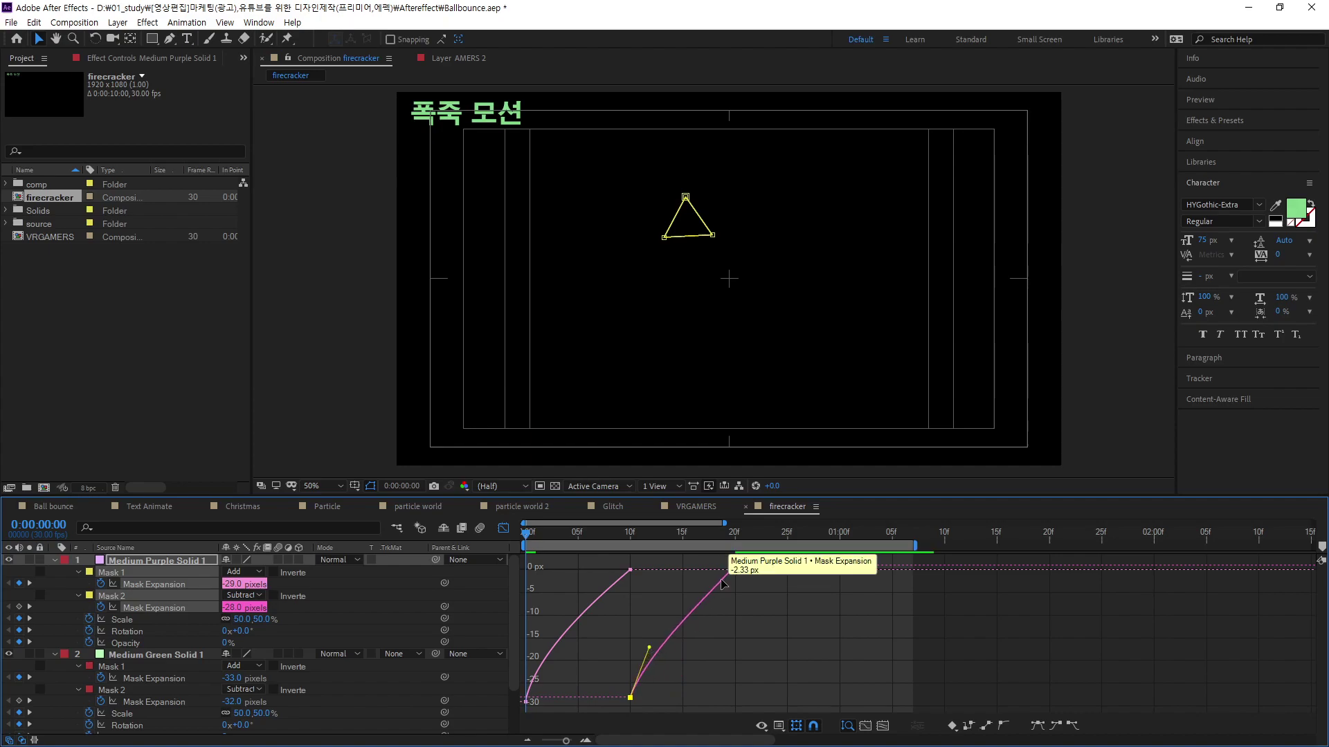
{"action": "left_click", "coordinate": [735, 566]}
{"action": "left_click", "coordinate": [1054, 726]}
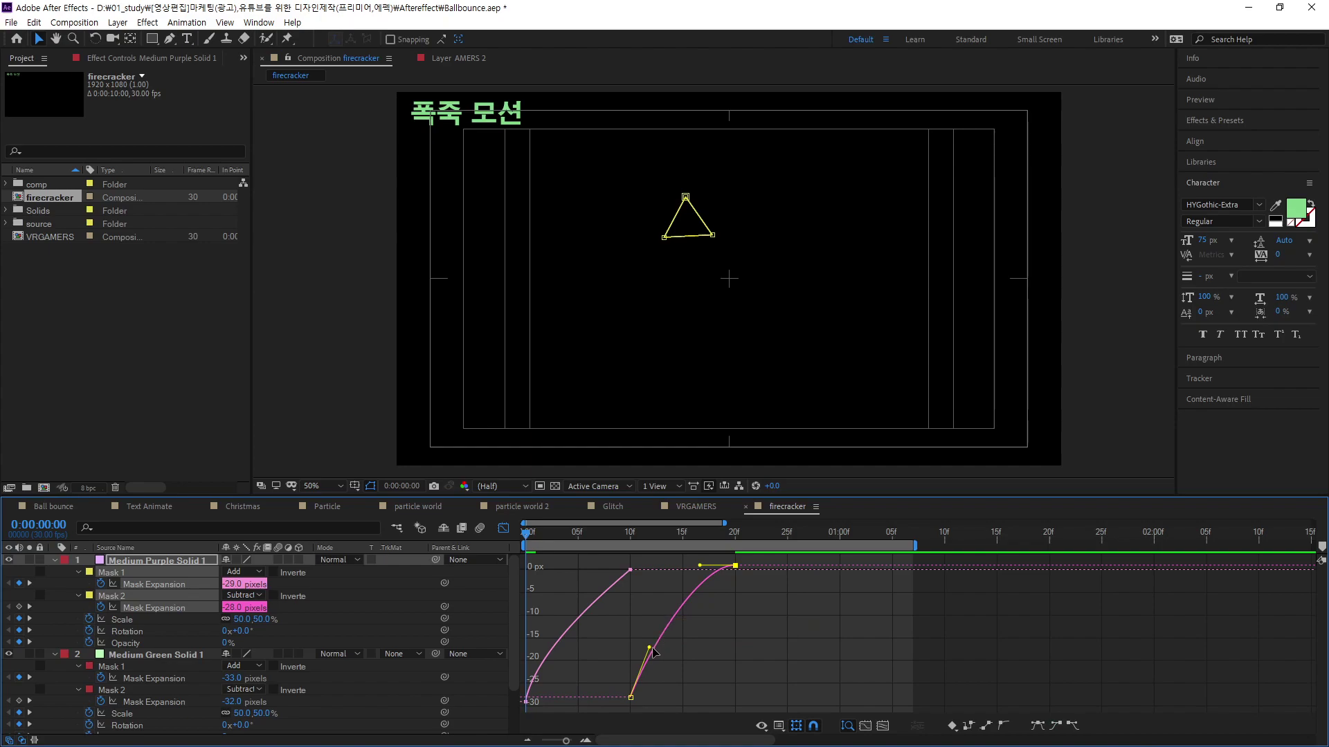
{"action": "left_click_drag", "start_coordinate": [650, 654], "coordinate": [652, 662]}
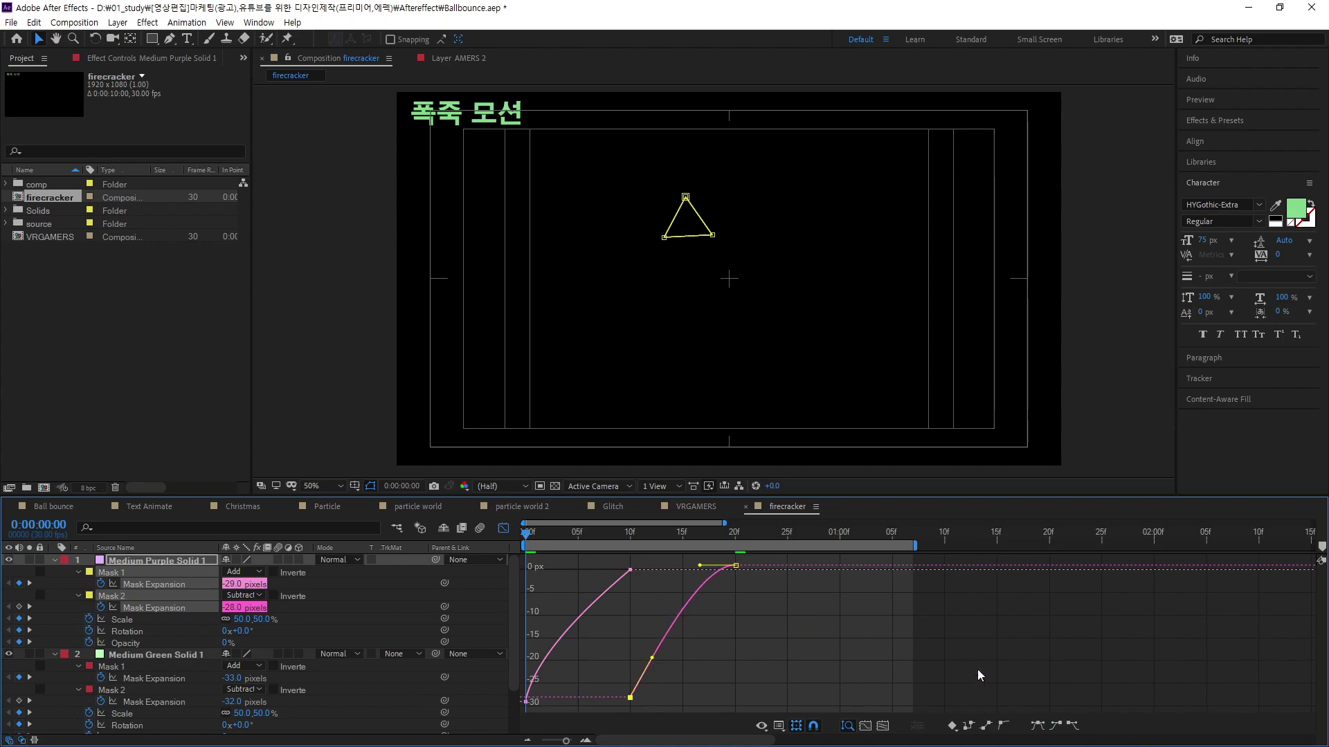
{"action": "left_click", "coordinate": [127, 618]}
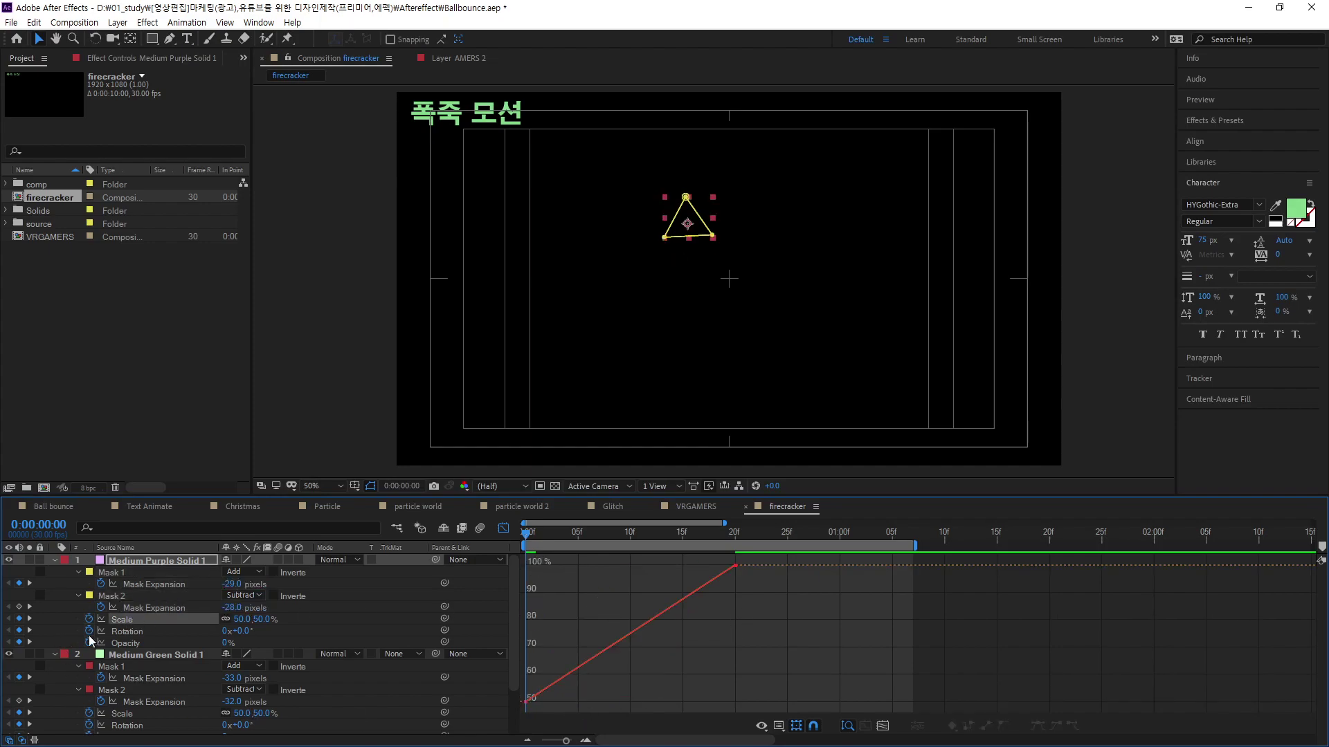
Step: Easy Ease the triangle's Scale keyframes and make the scale rise steeply at first
{"action": "left_click", "coordinate": [122, 620]}
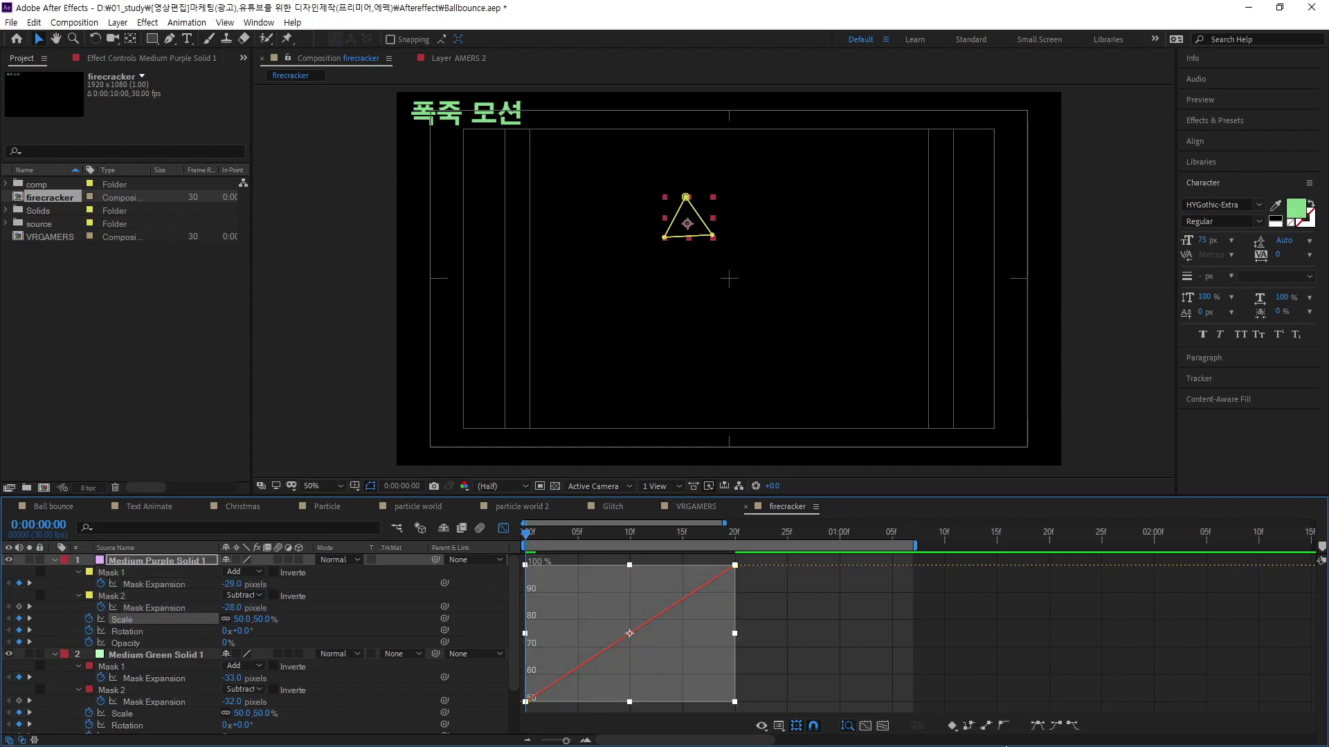
{"action": "left_click", "coordinate": [1055, 725]}
{"action": "left_click", "coordinate": [1076, 725]}
{"action": "left_click", "coordinate": [897, 638]}
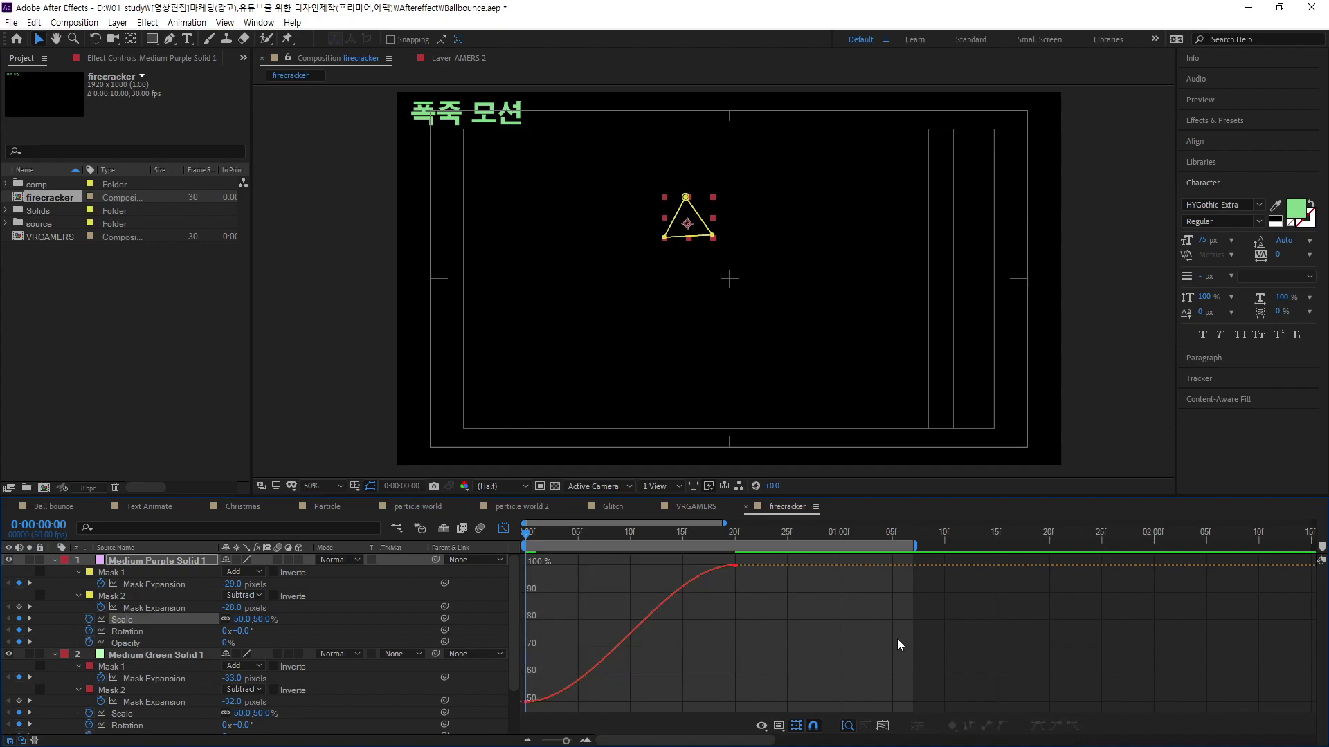
{"action": "left_click", "coordinate": [575, 700]}
{"action": "left_click_drag", "start_coordinate": [598, 702], "coordinate": [560, 635]}
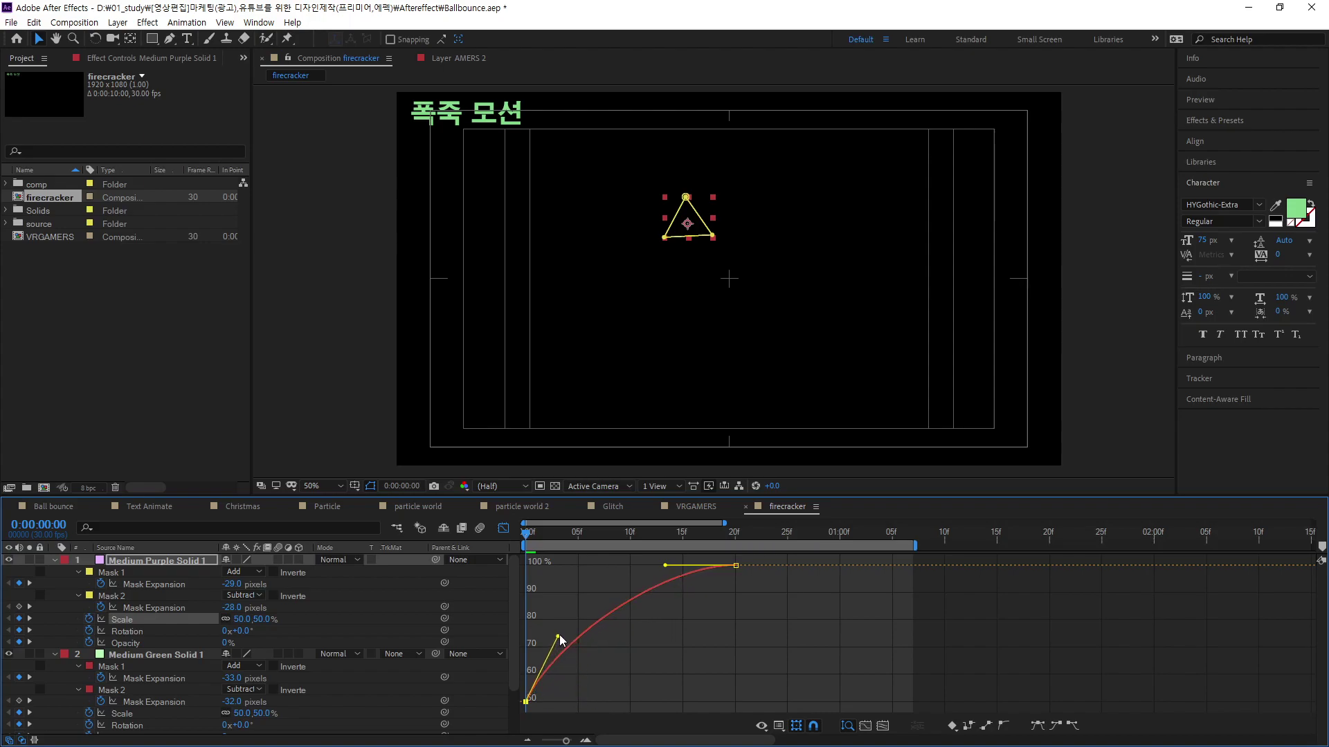
Step: Easy Ease the triangle's Rotation keyframes and steepen the start of the rotation
{"action": "left_click", "coordinate": [138, 631]}
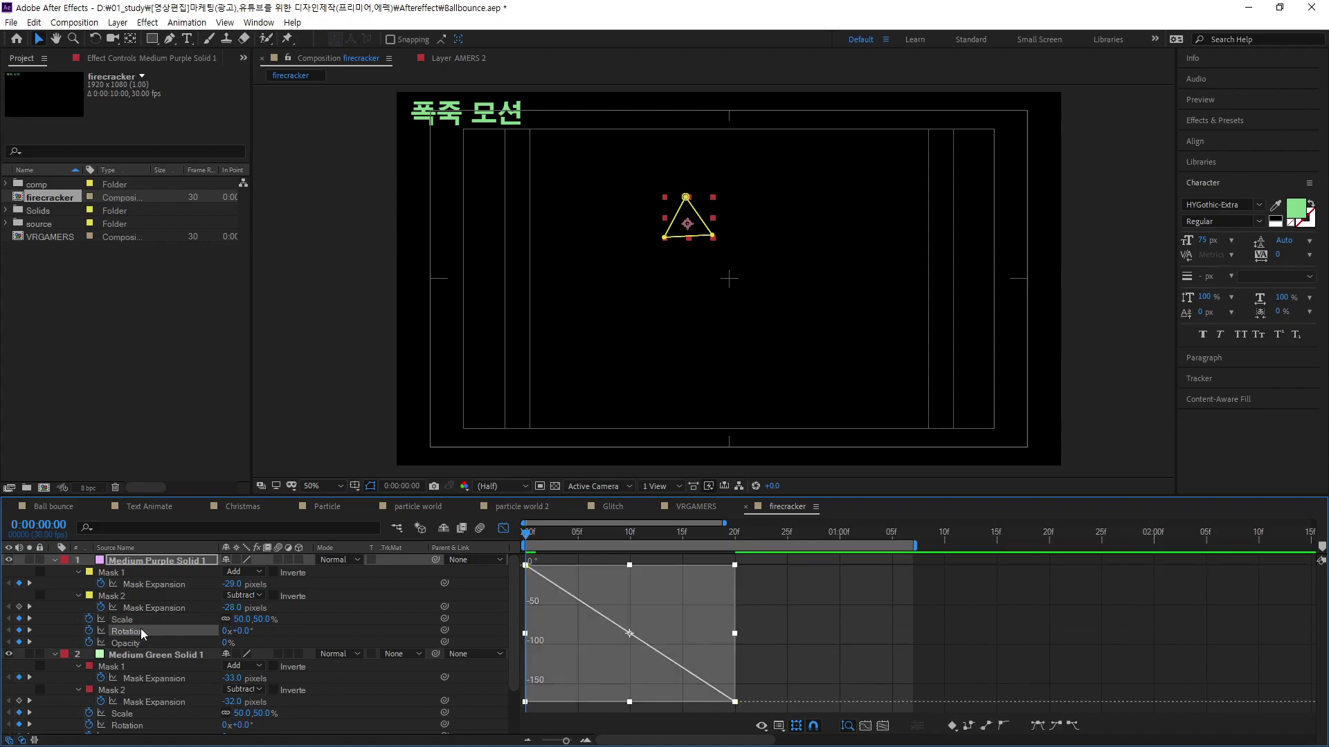
{"action": "left_click", "coordinate": [1038, 726]}
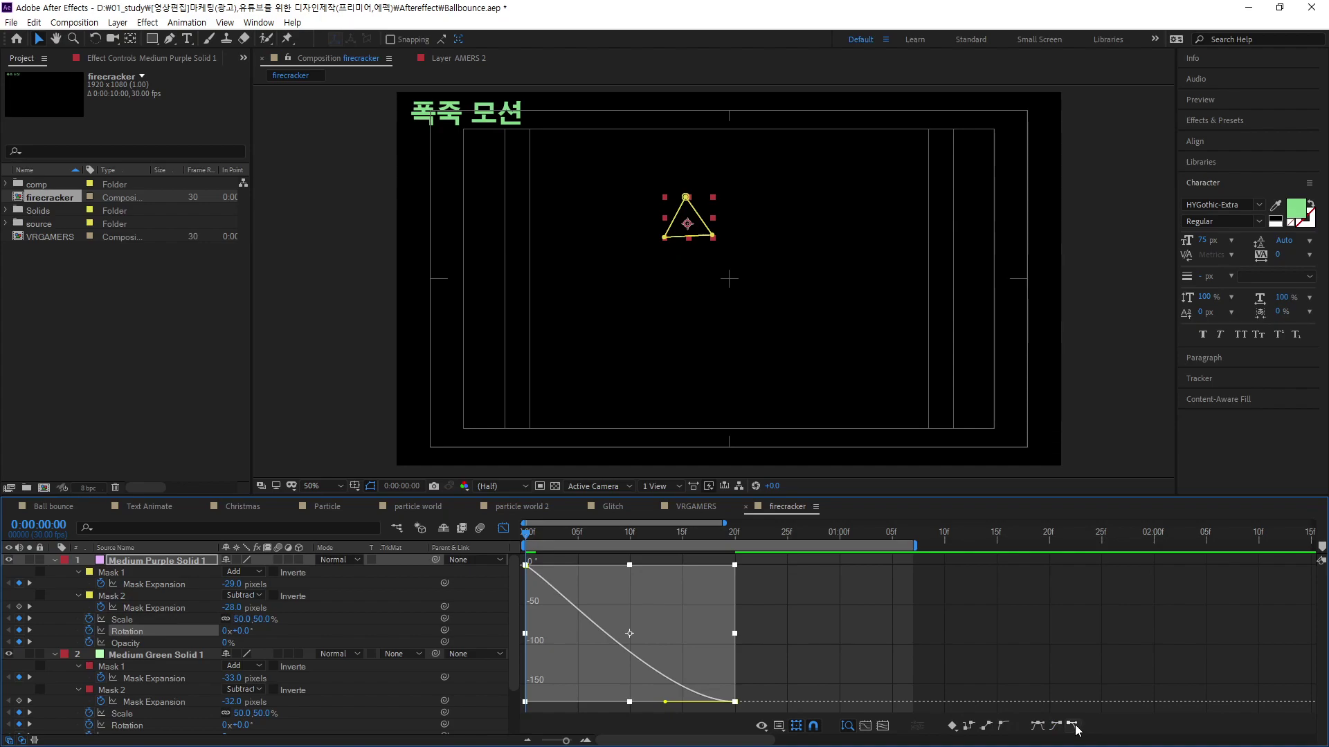
{"action": "left_click", "coordinate": [1008, 625]}
{"action": "mouse_move", "coordinate": [520, 571]}
{"action": "left_mouse_down"}
{"action": "mouse_move", "coordinate": [592, 571]}
{"action": "mouse_move", "coordinate": [554, 636]}
{"action": "left_mouse_up"}
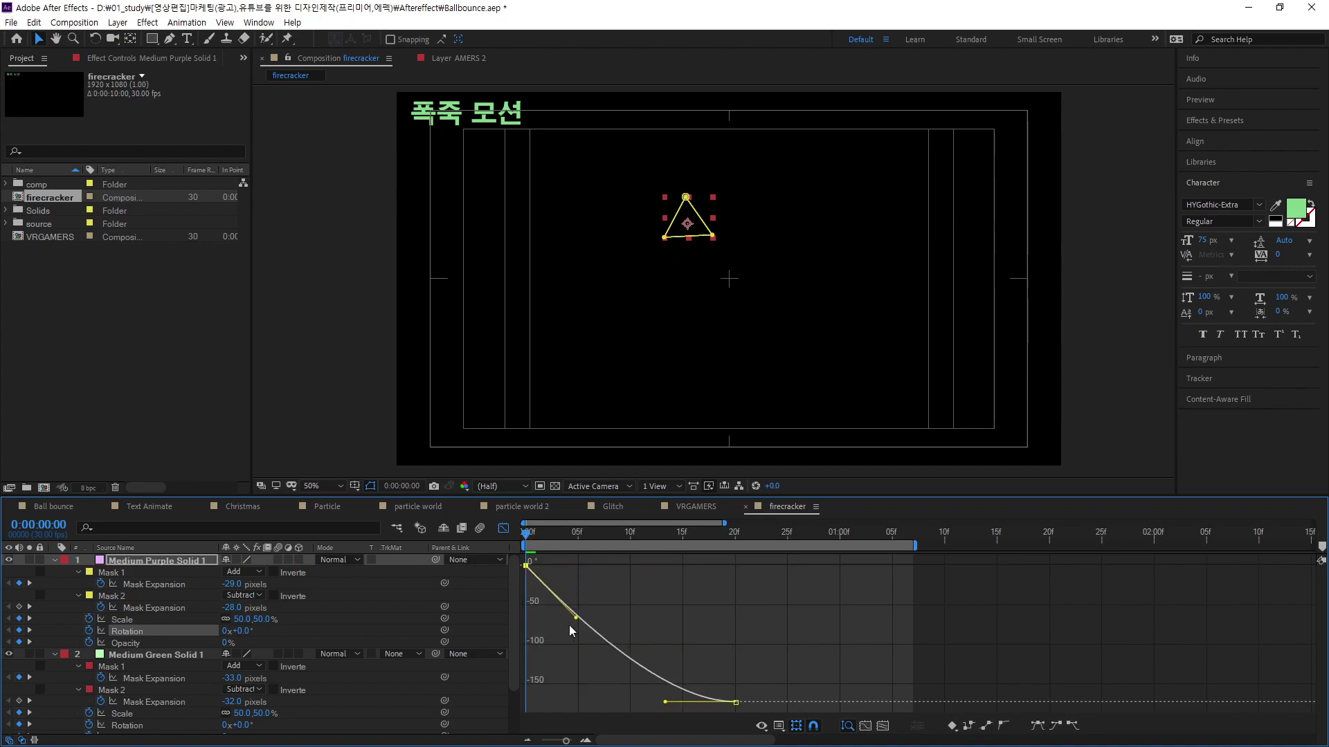
Step: Easy Ease the triangle's Opacity keyframes so its fade-in starts quickly
{"action": "left_click", "coordinate": [124, 644]}
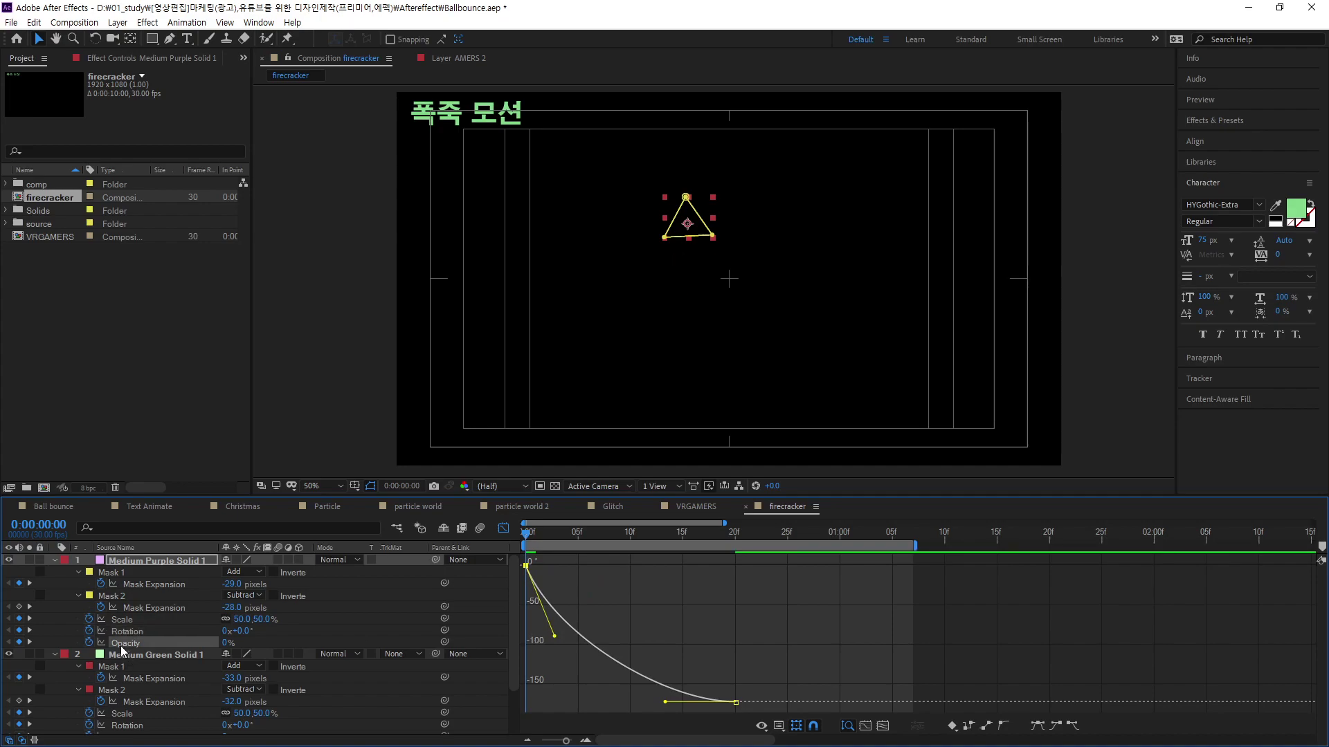
{"action": "left_click", "coordinate": [118, 642]}
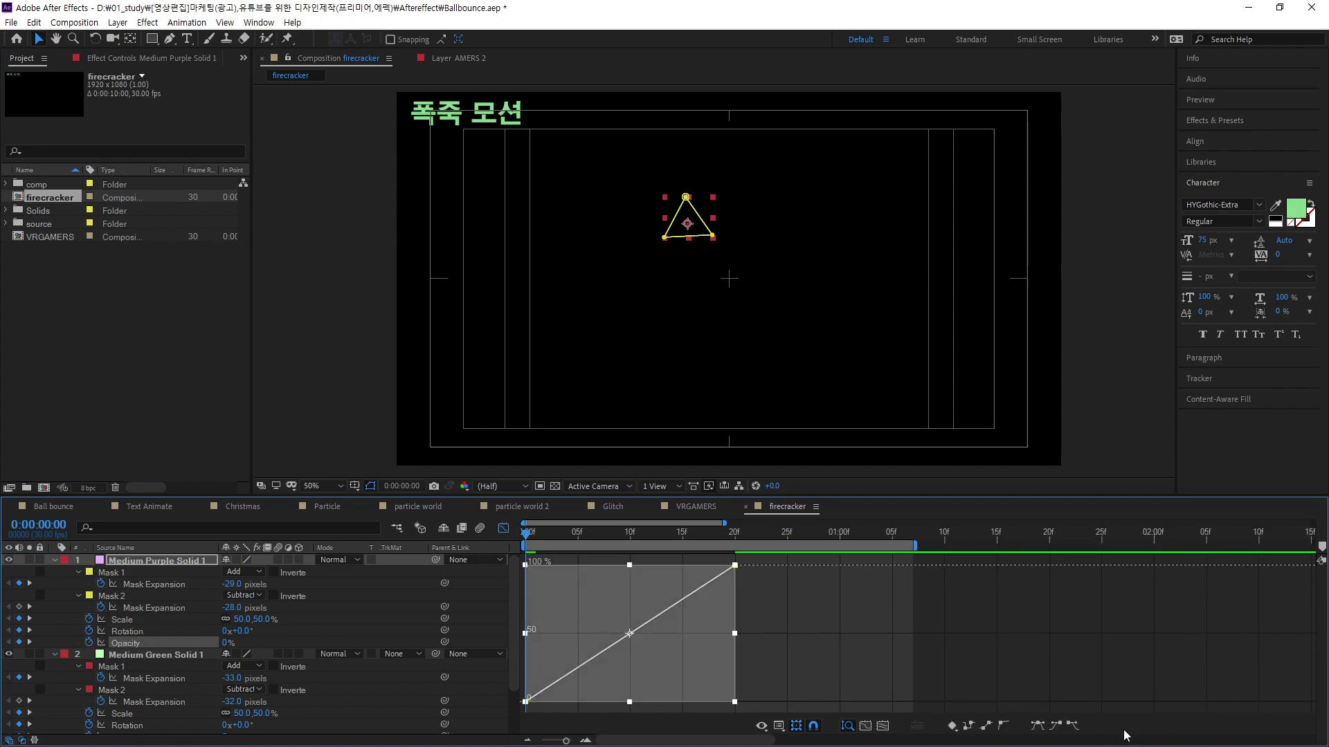
{"action": "left_click", "coordinate": [1072, 726]}
{"action": "left_click", "coordinate": [922, 638]}
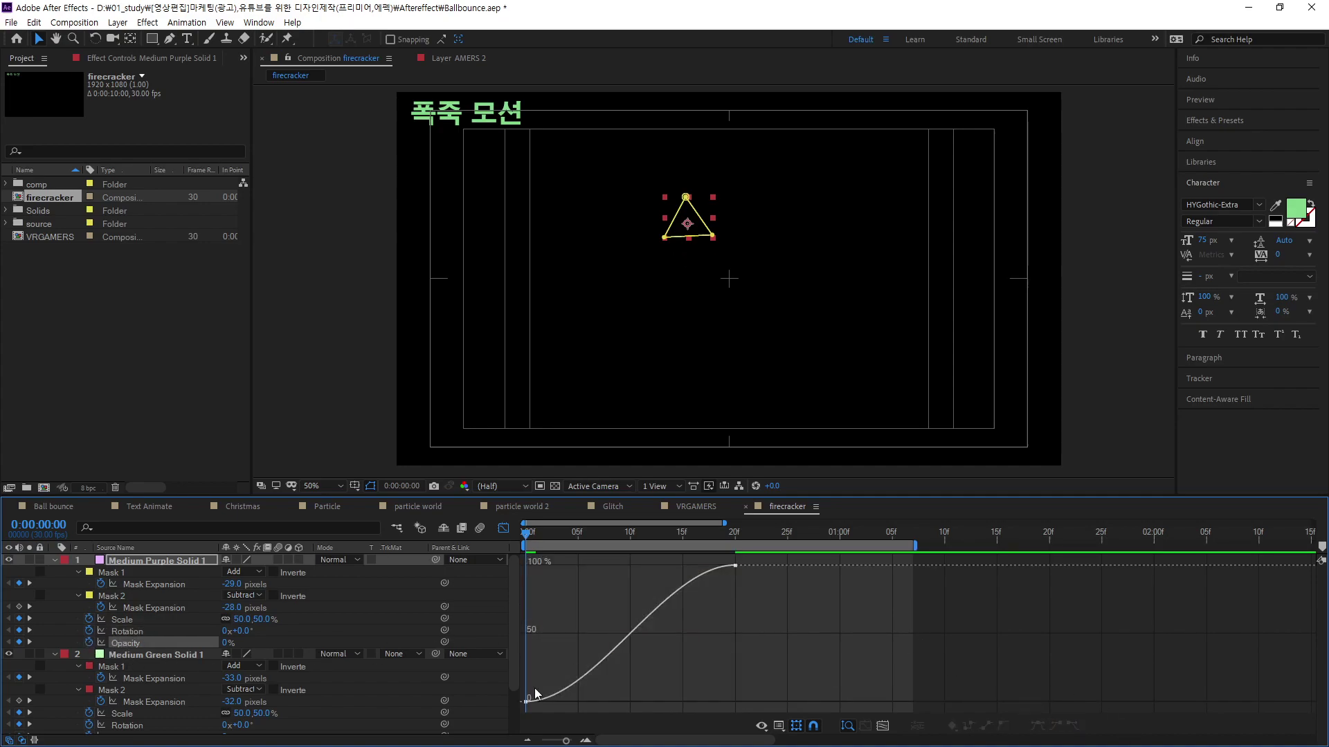
{"action": "left_click", "coordinate": [526, 701]}
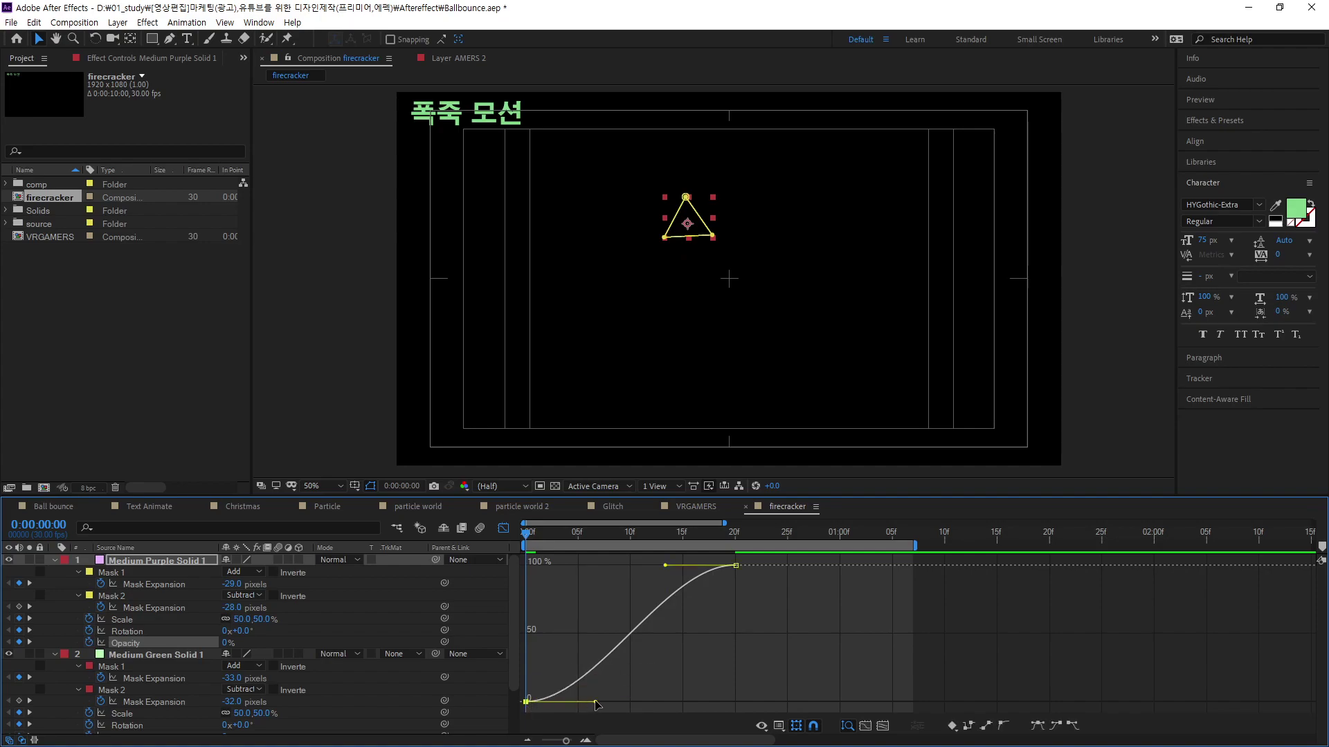
{"action": "left_click_drag", "start_coordinate": [596, 703], "coordinate": [556, 633]}
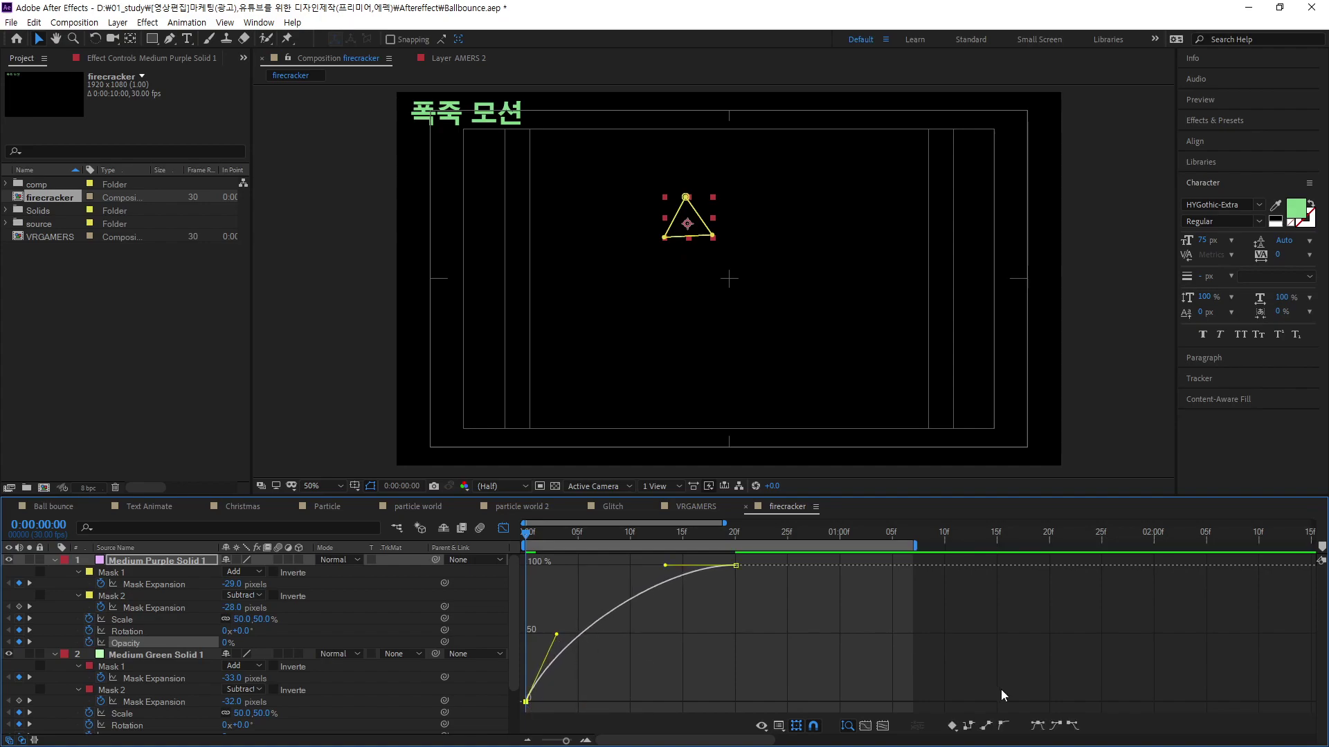
Step: Preview the firecracker animation, go back to frame 17 and collapse the purple and green solids
{"action": "key", "text": "space"}
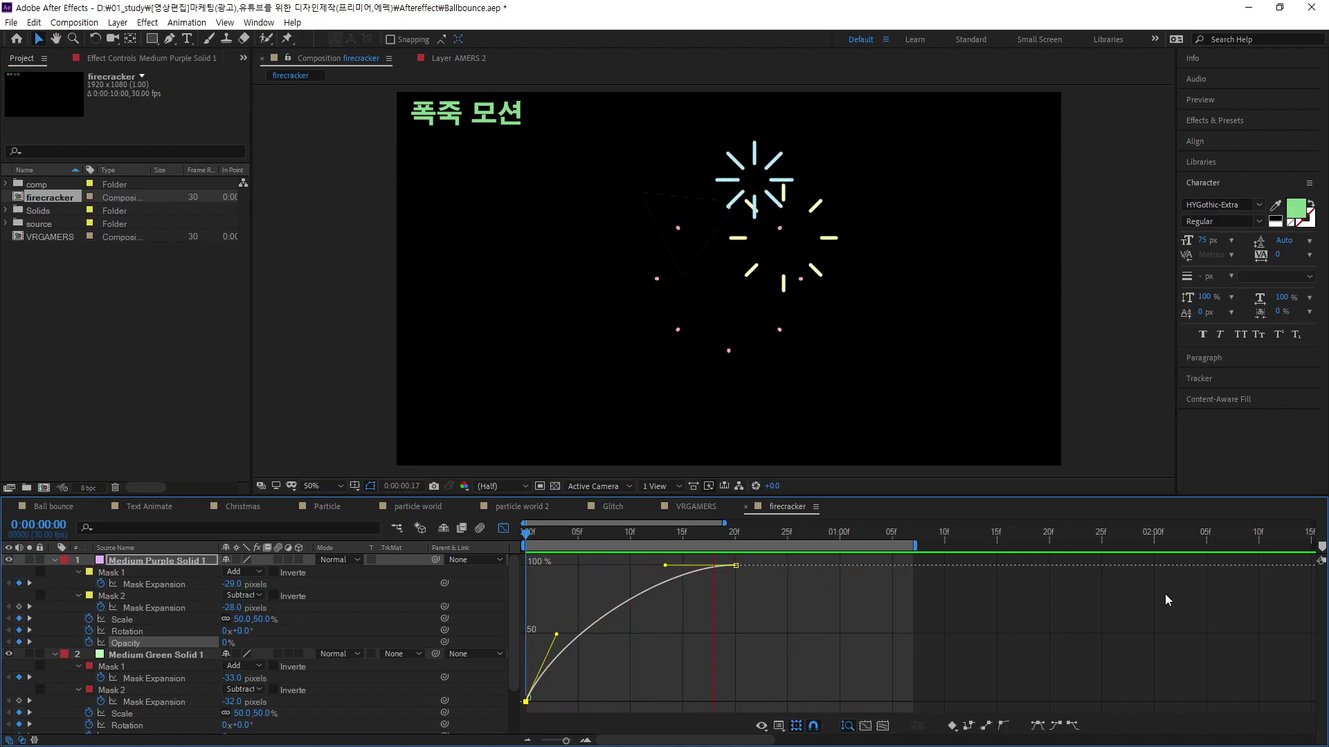
{"action": "left_click", "coordinate": [839, 534]}
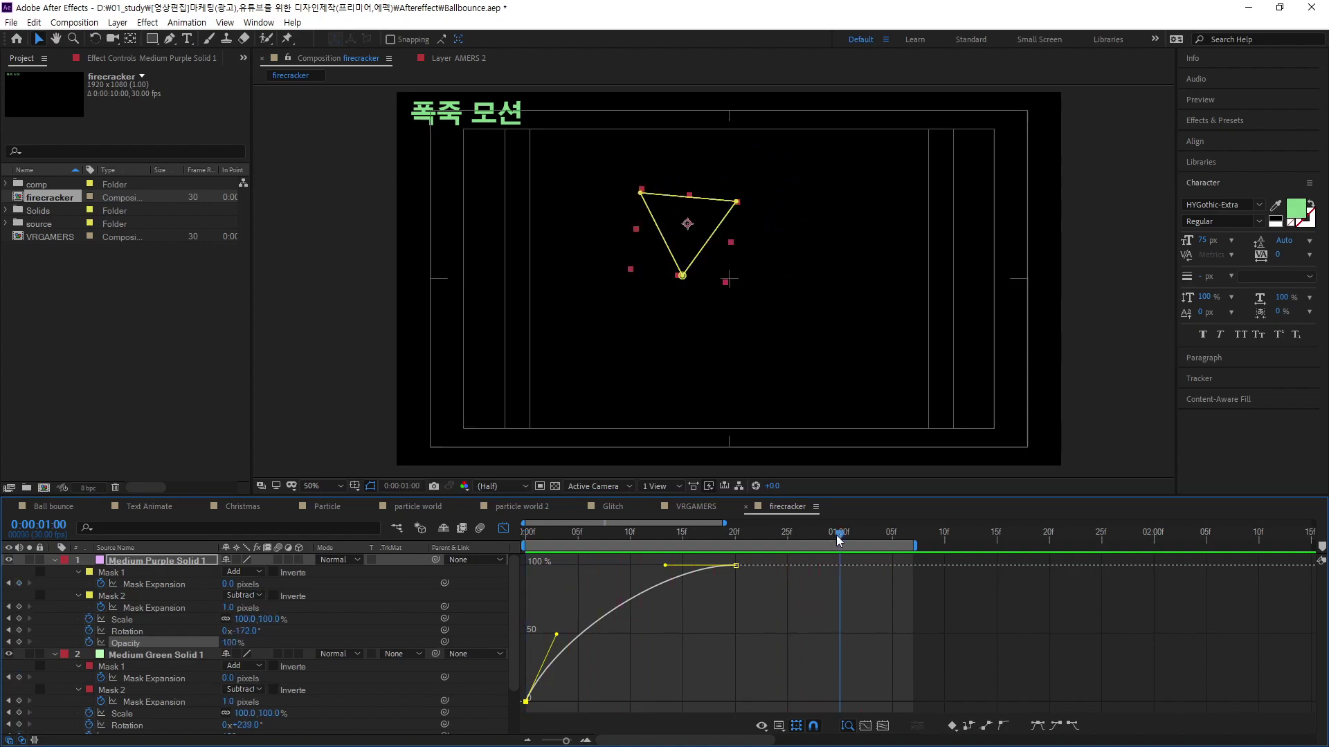
{"action": "key", "text": "Page_Up"}
{"action": "key", "text": "Page_Up"}
{"action": "key", "text": "Page_Up"}
{"action": "key", "text": "Page_Up"}
{"action": "key", "text": "Page_Up"}
{"action": "key", "text": "Page_Up"}
{"action": "key", "text": "Page_Up"}
{"action": "key", "text": "Page_Up"}
{"action": "key", "text": "Page_Up"}
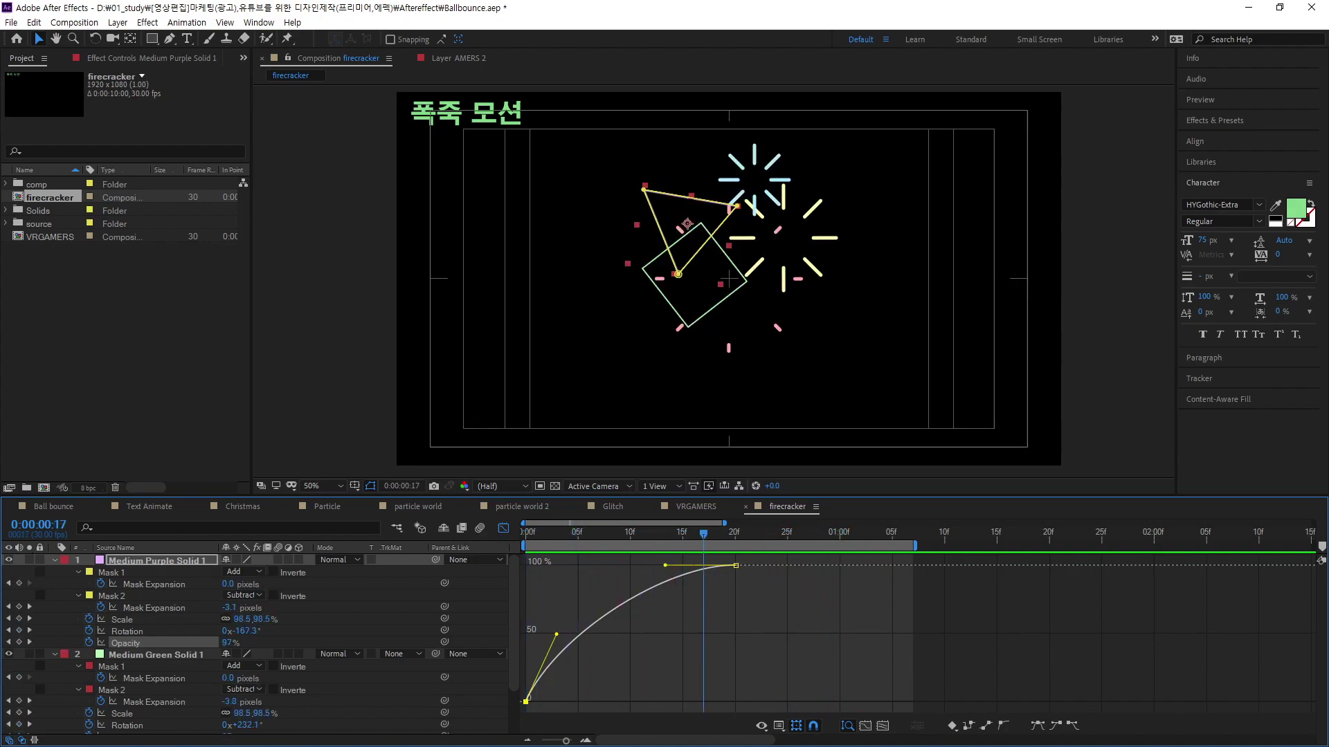
{"action": "left_click", "coordinate": [55, 559]}
{"action": "left_click", "coordinate": [54, 572]}
Step: Create a full-frame light orange solid, colour FFDBB5, named Medium Orange Solid 1, using Ctrl+Y
{"action": "left_click", "coordinate": [151, 670]}
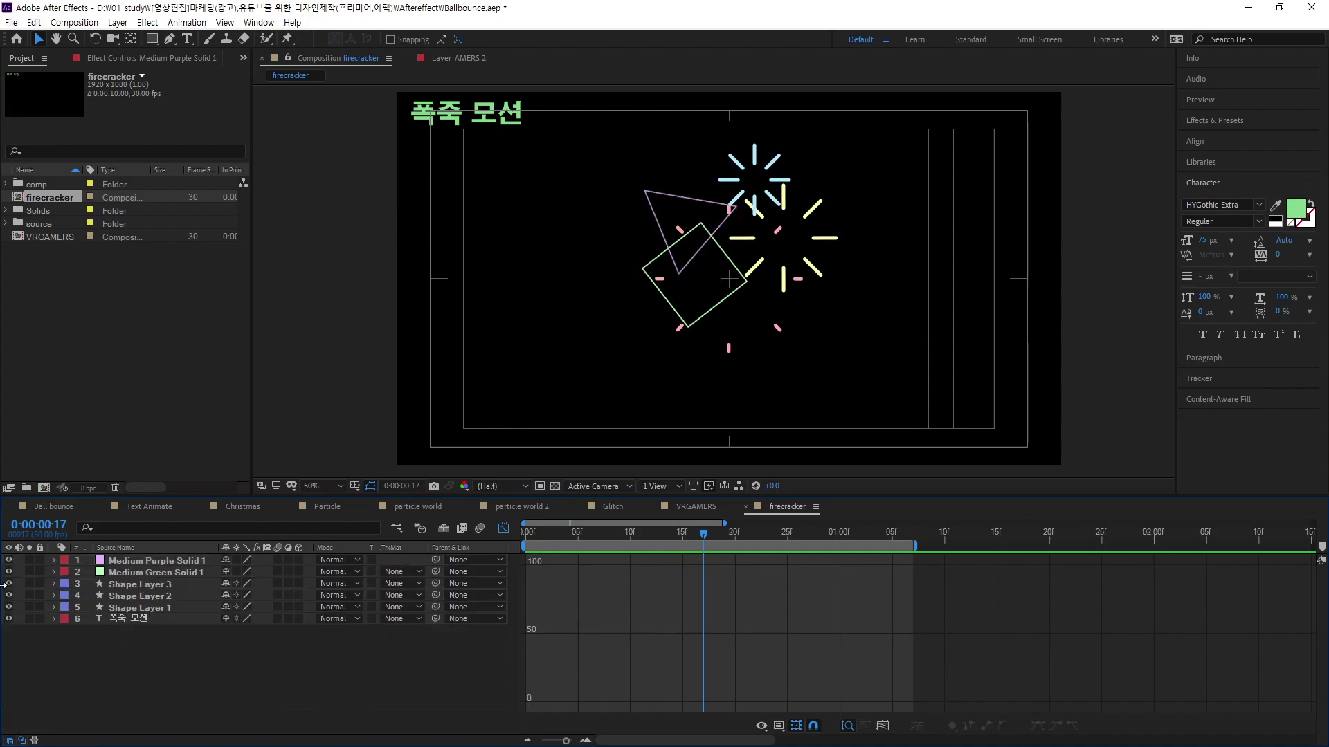
{"action": "left_click", "coordinate": [160, 560]}
{"action": "key", "text": "ctrl+y"}
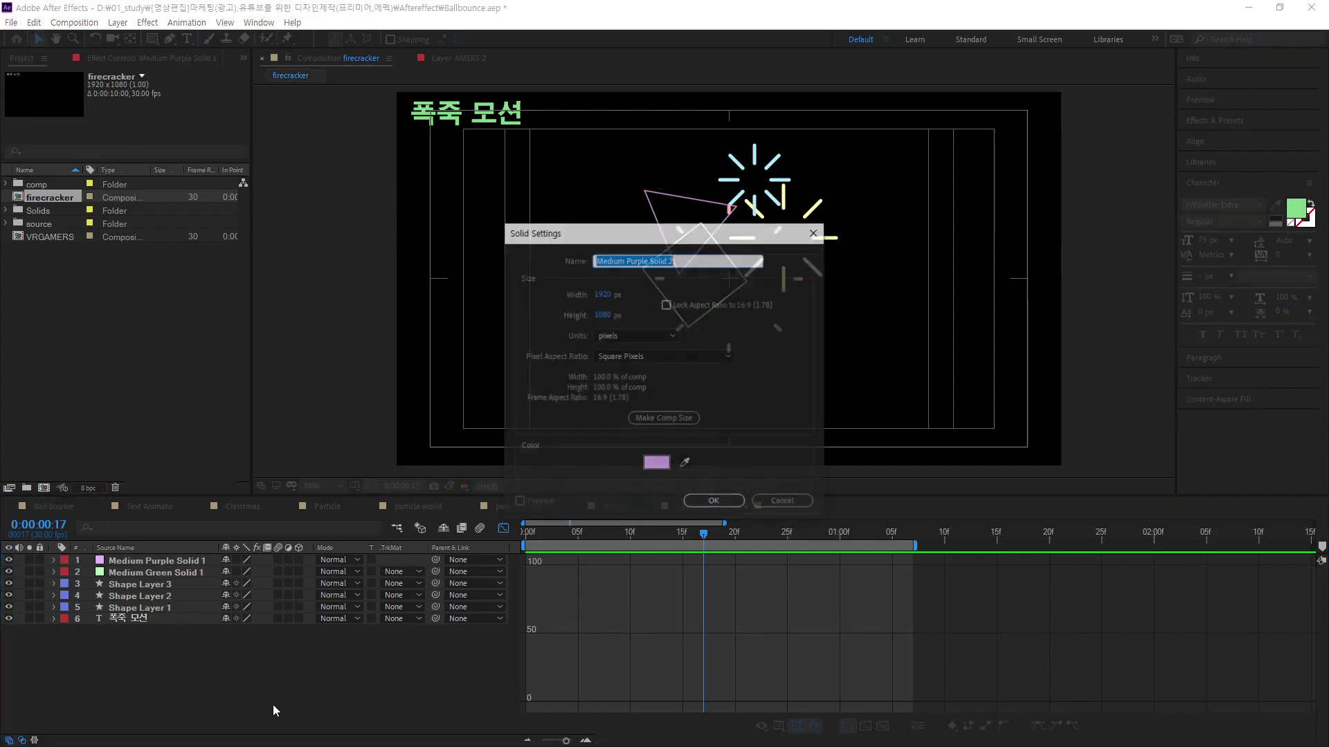
{"action": "left_click", "coordinate": [668, 465]}
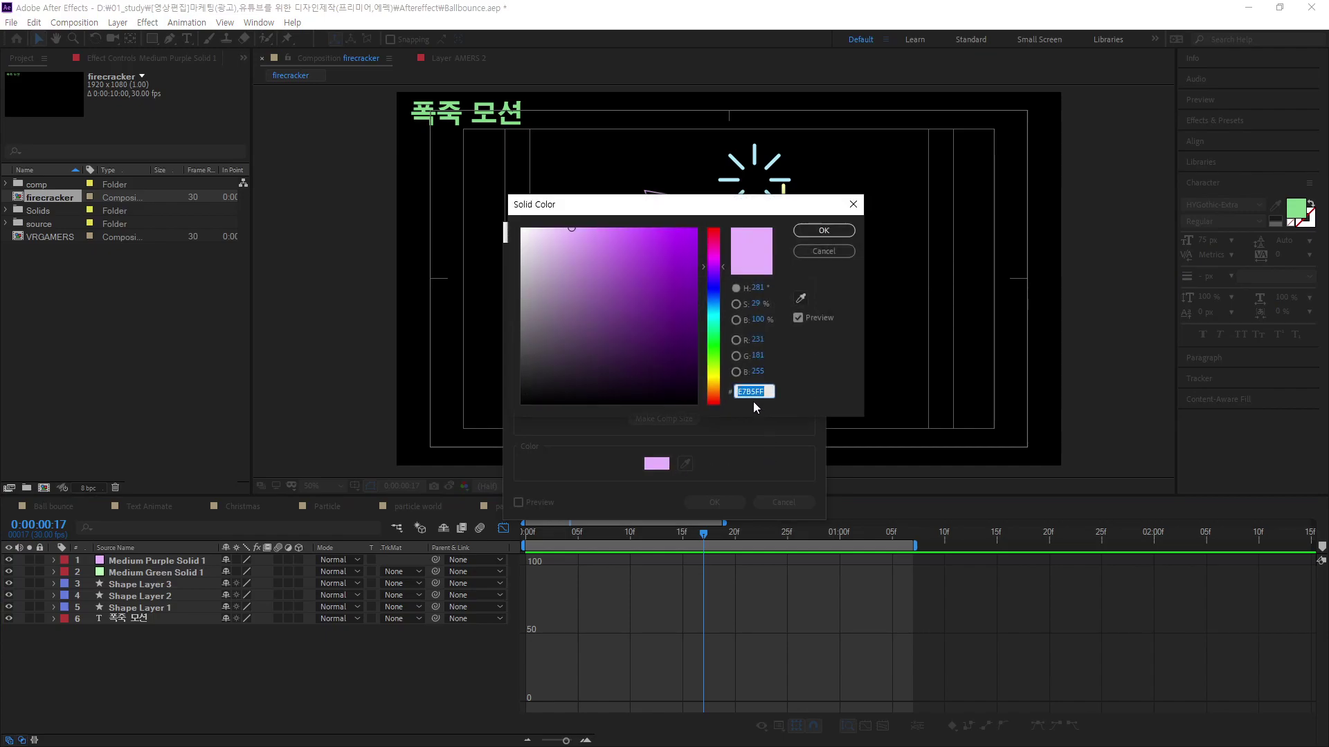
{"action": "left_click", "coordinate": [715, 356]}
{"action": "left_click", "coordinate": [824, 231]}
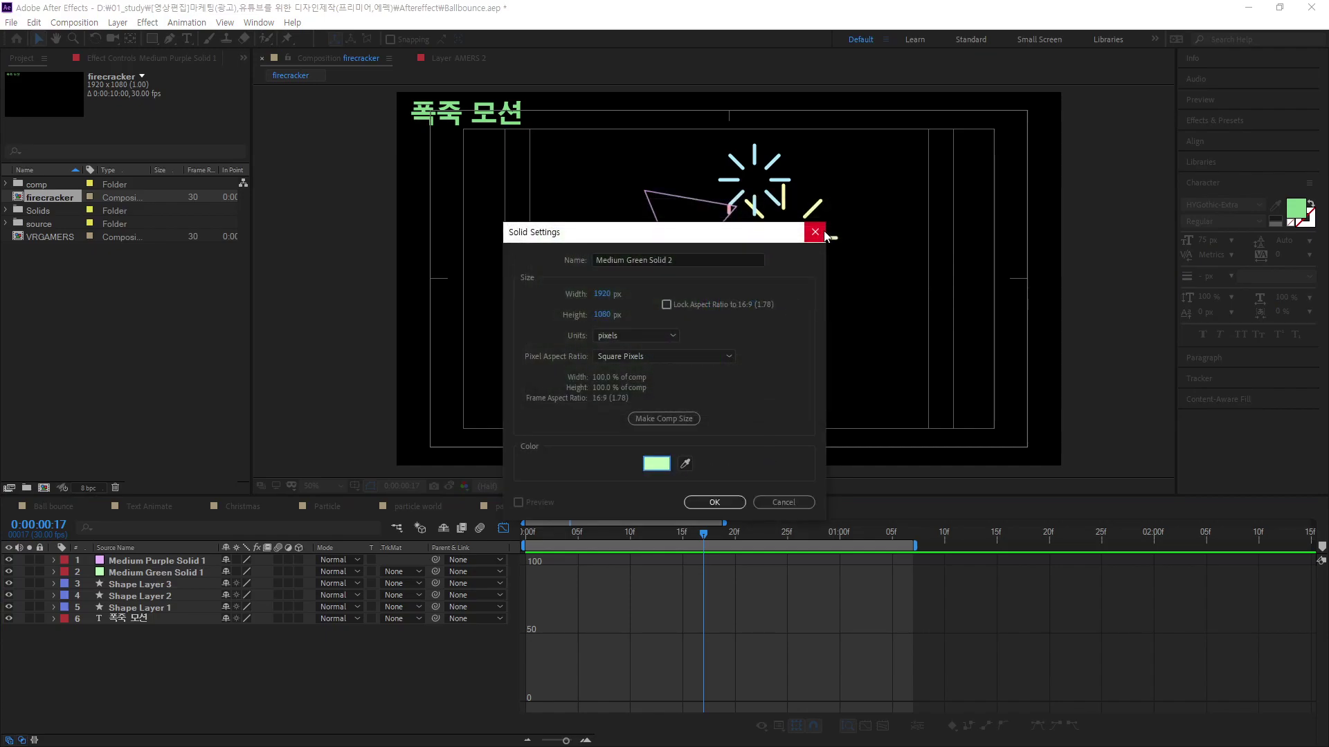
{"action": "mouse_move", "coordinate": [695, 230]}
{"action": "left_mouse_down"}
{"action": "mouse_move", "coordinate": [957, 257]}
{"action": "mouse_move", "coordinate": [892, 222]}
{"action": "left_mouse_up"}
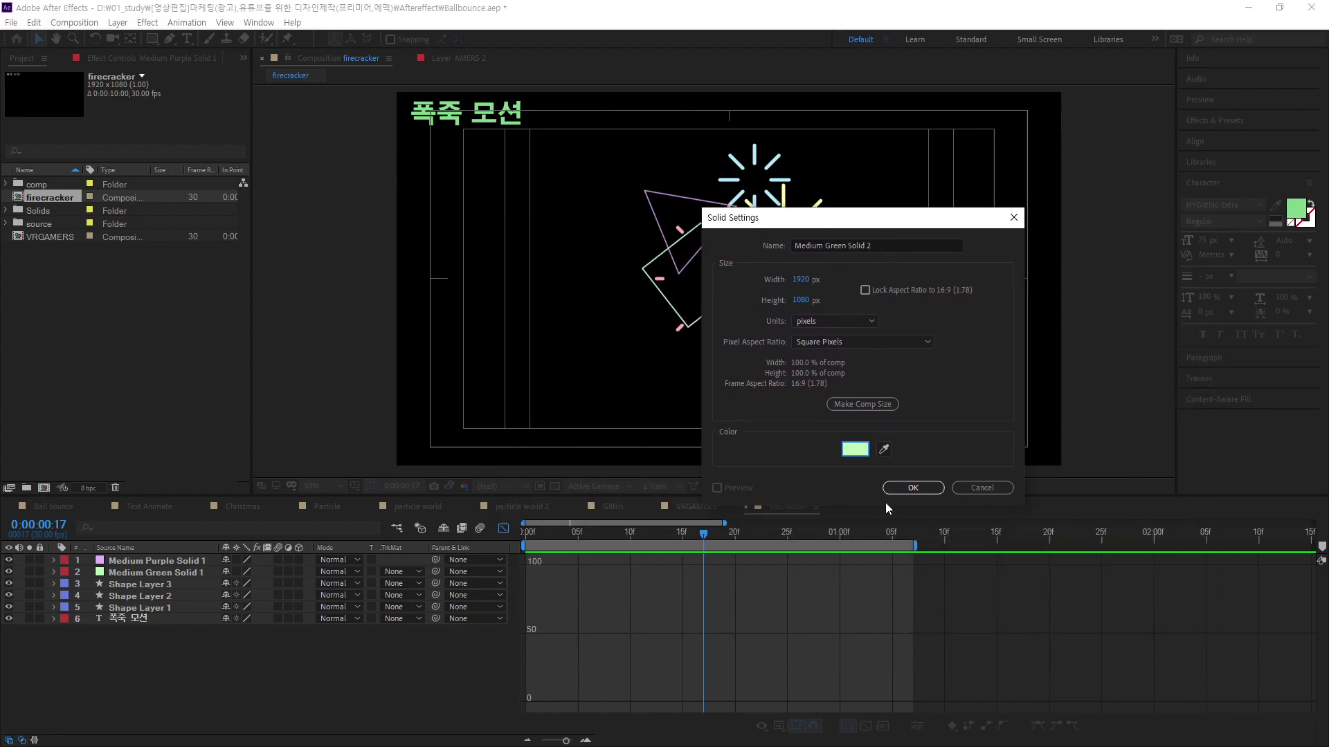
{"action": "left_click", "coordinate": [855, 450]}
{"action": "left_click", "coordinate": [716, 389]}
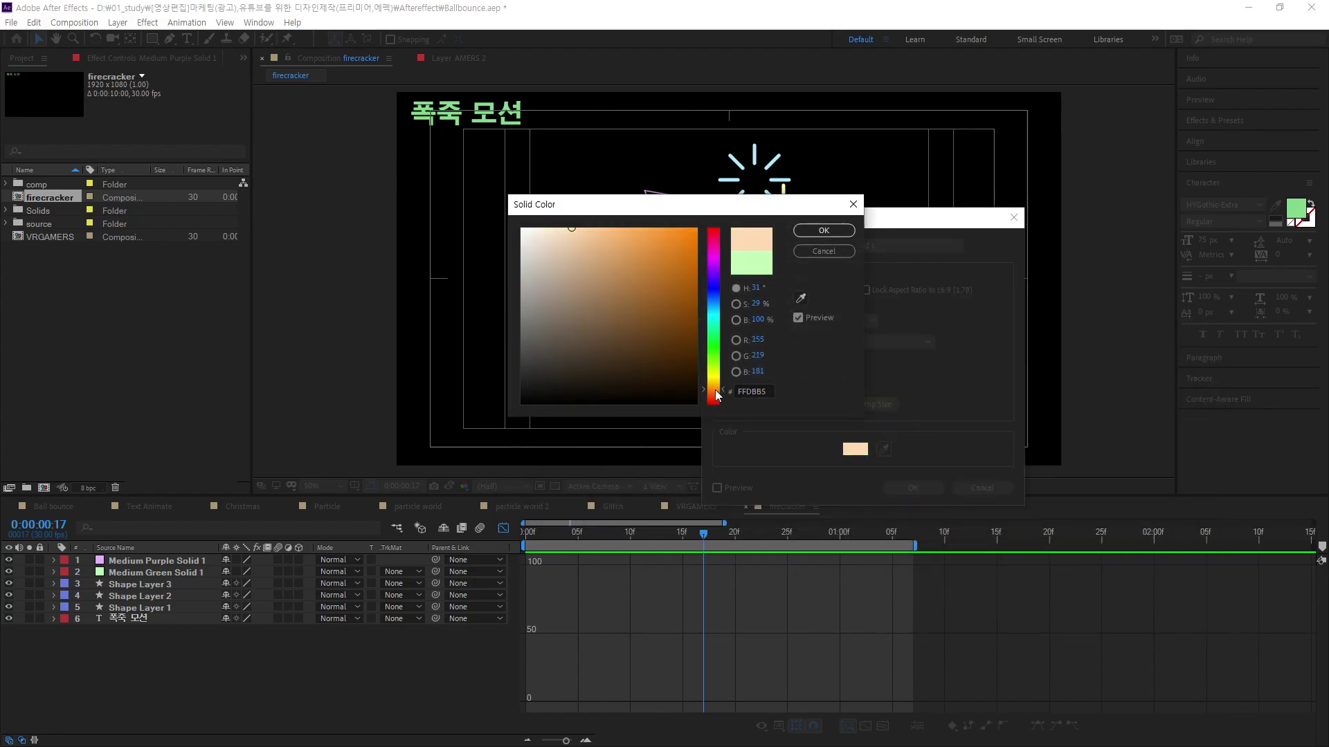
{"action": "left_click", "coordinate": [823, 230]}
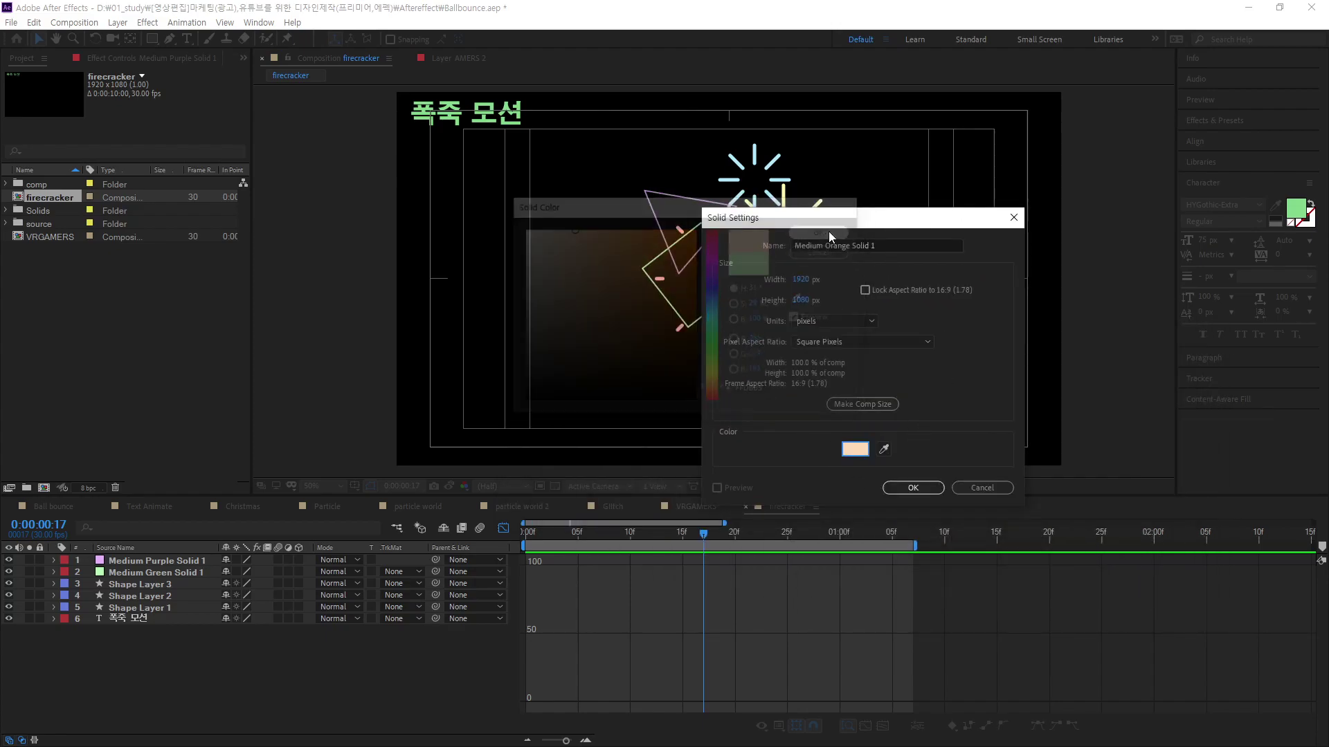
{"action": "left_click", "coordinate": [913, 488]}
Step: Draw a closed ten-vertex star mask on the orange solid with the Pen tool
{"action": "left_click", "coordinate": [168, 38]}
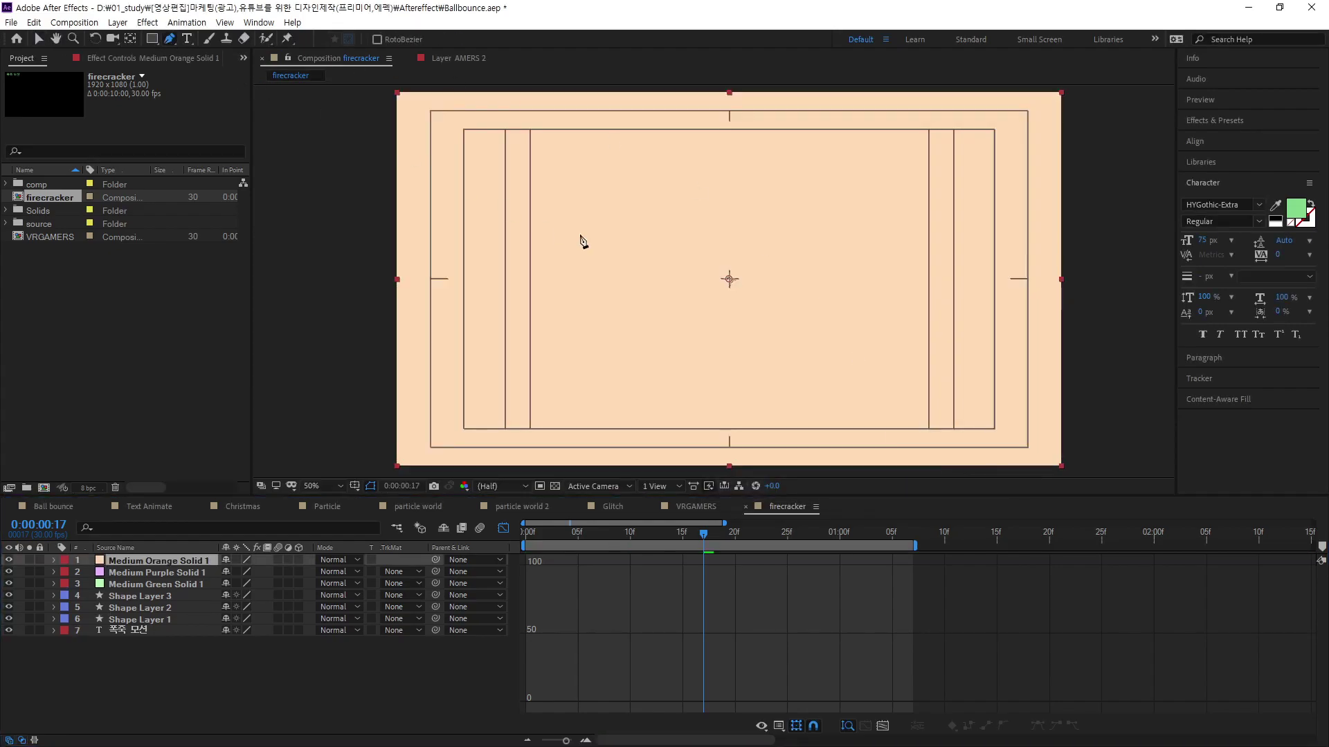
{"action": "left_click", "coordinate": [630, 248]}
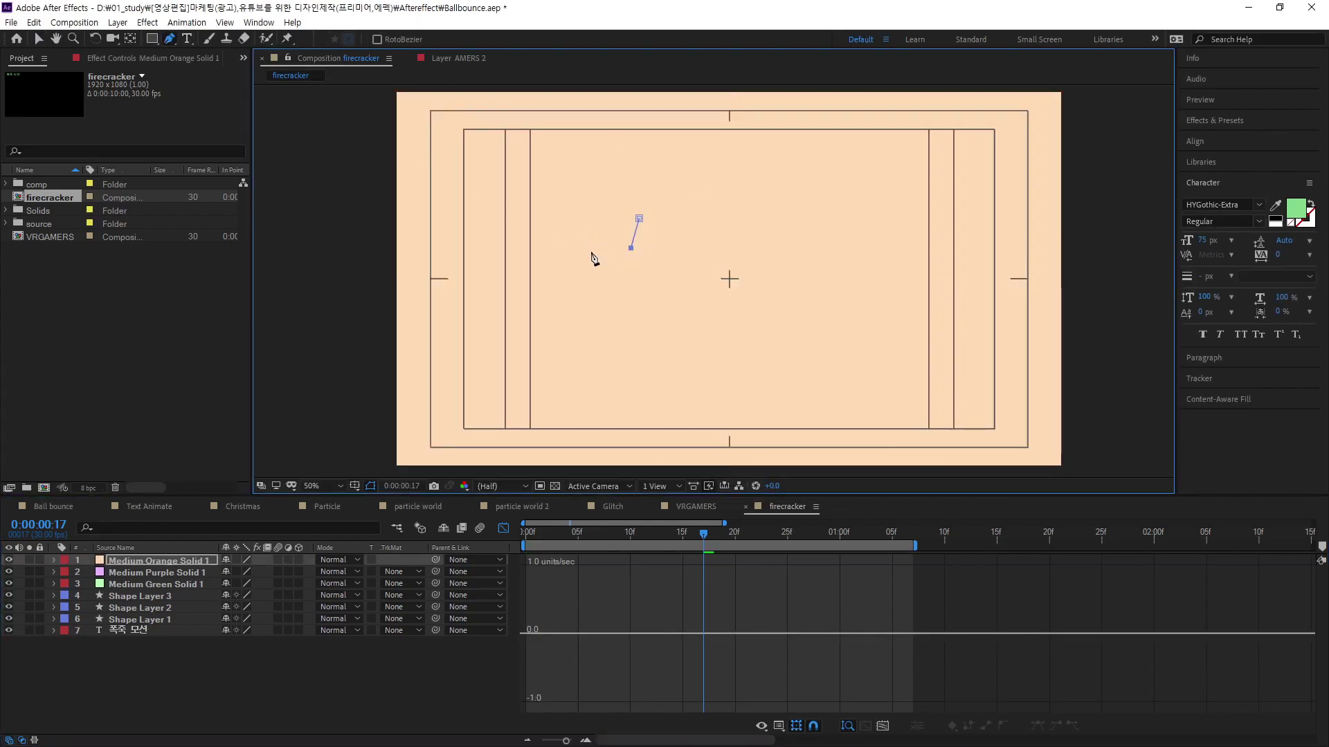
{"action": "left_click", "coordinate": [591, 252]}
{"action": "left_click", "coordinate": [619, 274]}
{"action": "left_click", "coordinate": [599, 303]}
{"action": "left_click", "coordinate": [630, 295]}
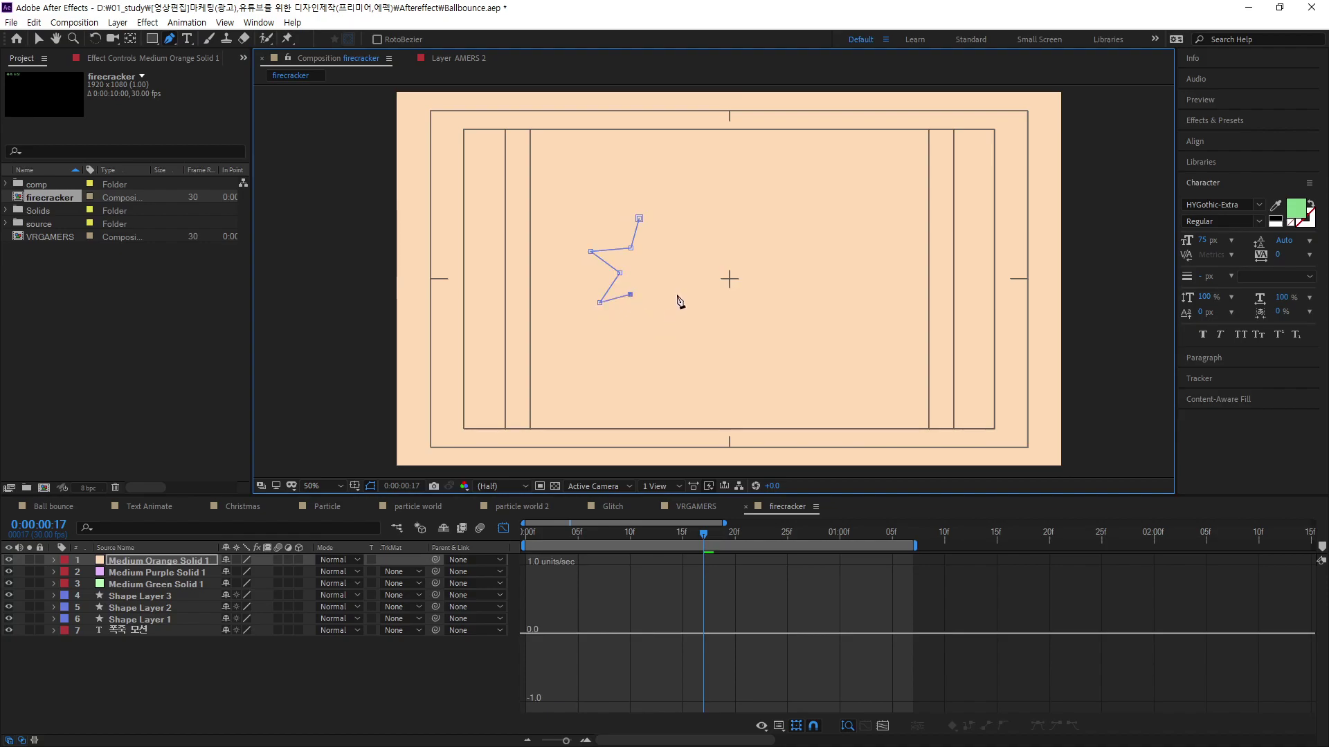
{"action": "left_click", "coordinate": [665, 310]}
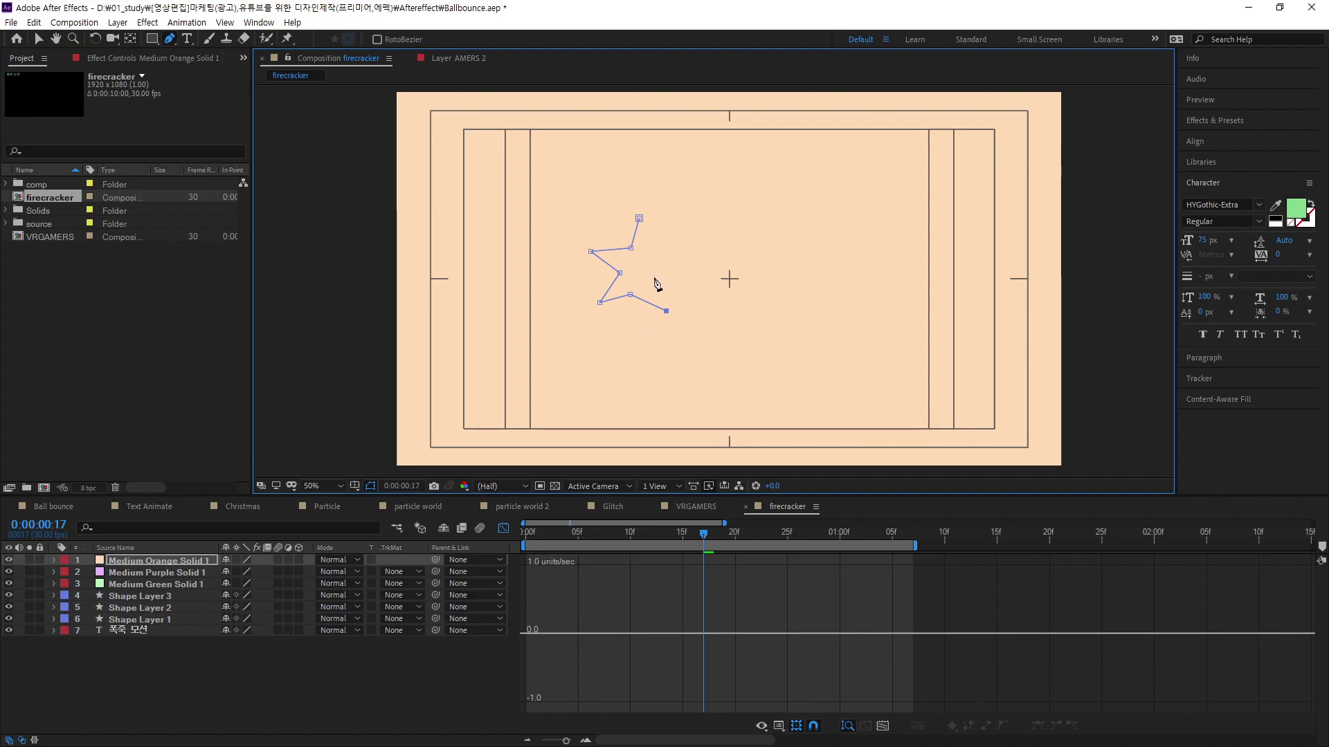
{"action": "left_click", "coordinate": [654, 277]}
{"action": "left_click", "coordinate": [696, 256]}
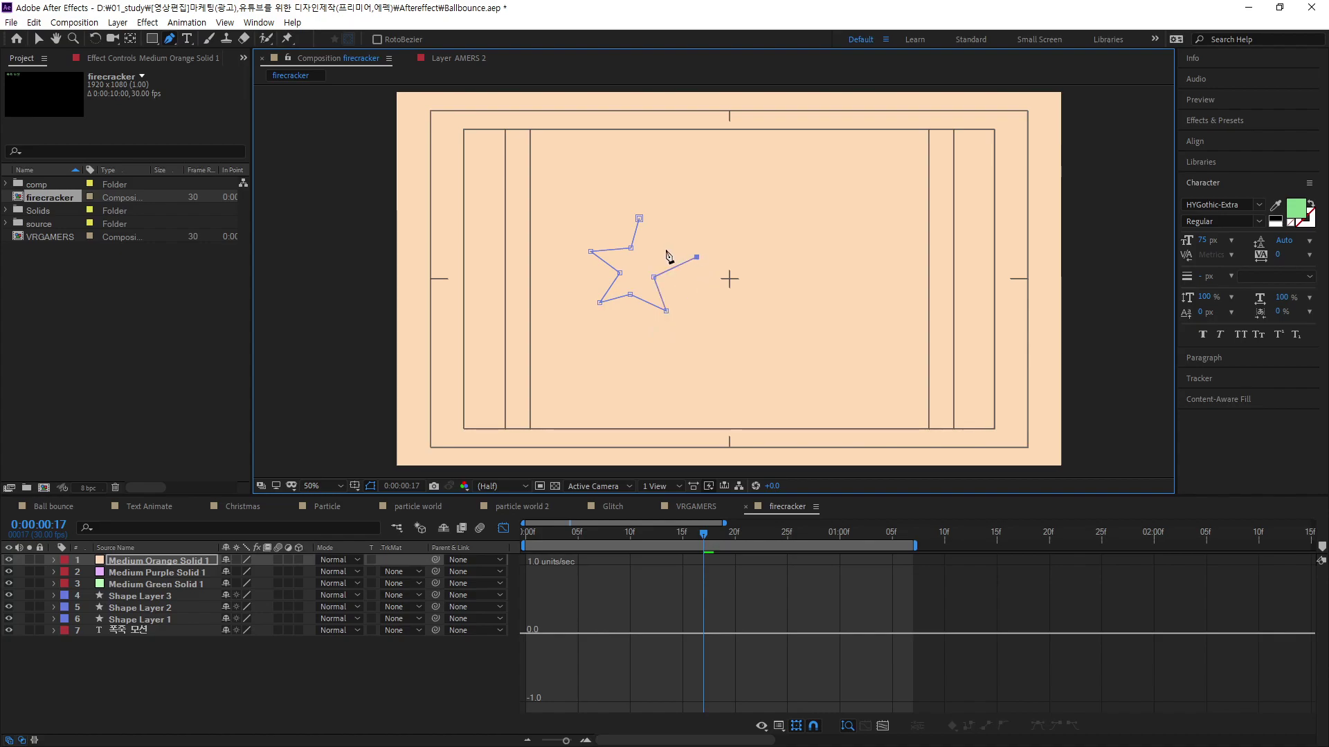
{"action": "left_click", "coordinate": [638, 218]}
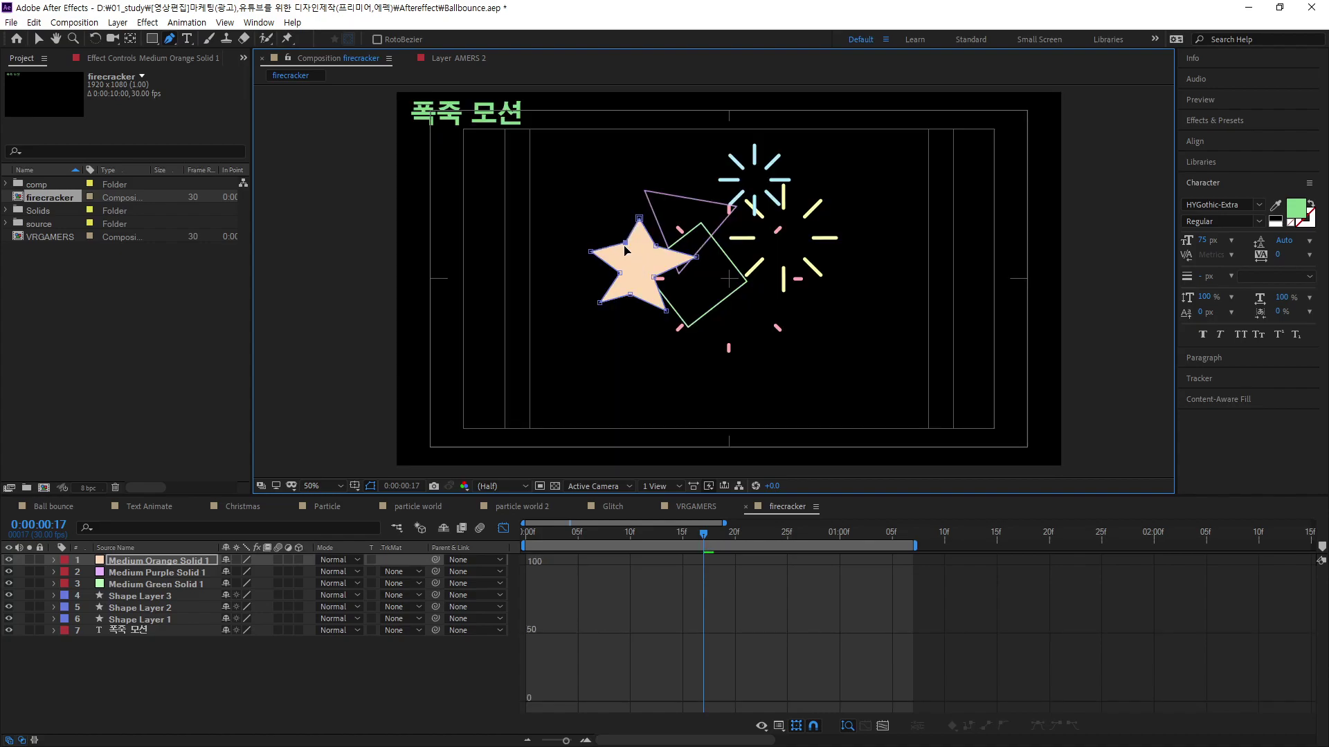
Step: Drag the star's top, right, left and inner left vertices to even out its points
{"action": "left_click_drag", "start_coordinate": [640, 220], "coordinate": [660, 248]}
{"action": "left_click_drag", "start_coordinate": [696, 257], "coordinate": [665, 277]}
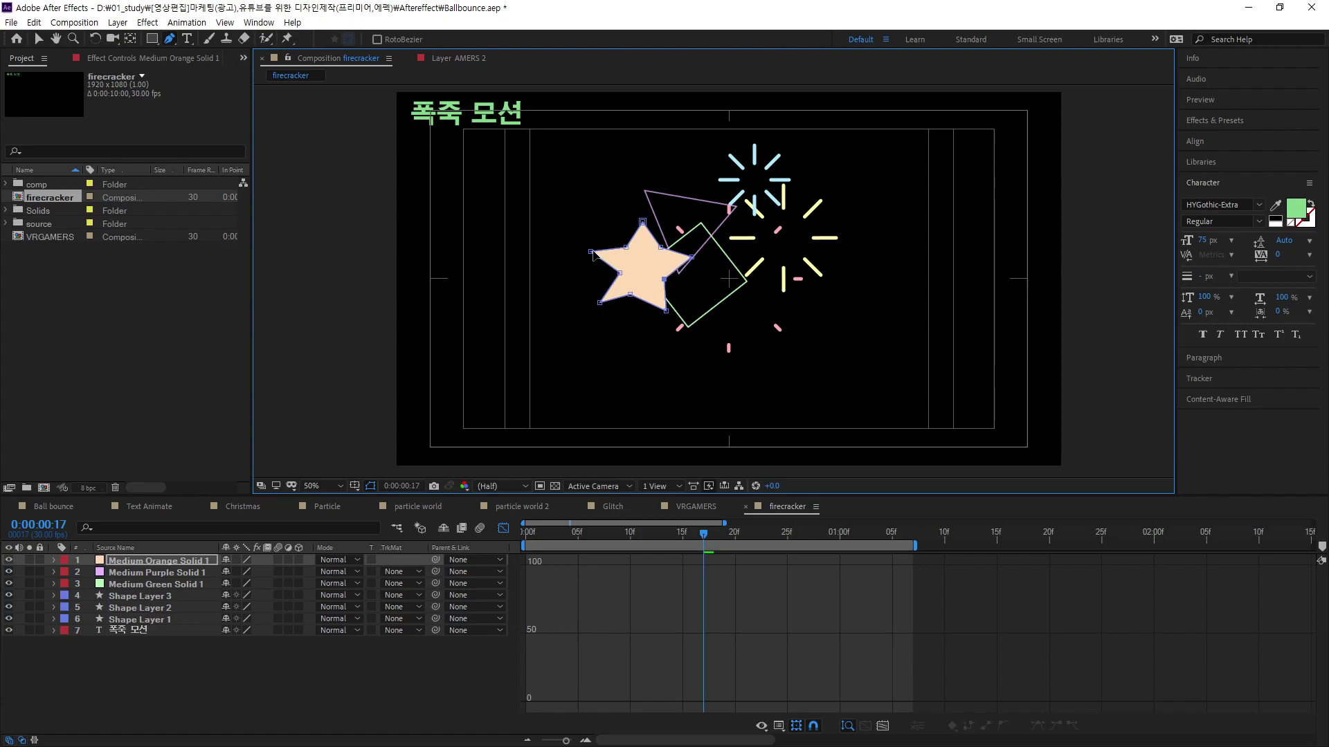
{"action": "mouse_move", "coordinate": [592, 252]}
{"action": "left_mouse_down"}
{"action": "mouse_move", "coordinate": [621, 277]}
{"action": "mouse_move", "coordinate": [609, 312]}
{"action": "mouse_move", "coordinate": [643, 298]}
{"action": "mouse_move", "coordinate": [608, 311]}
{"action": "mouse_move", "coordinate": [672, 313]}
{"action": "left_mouse_up"}
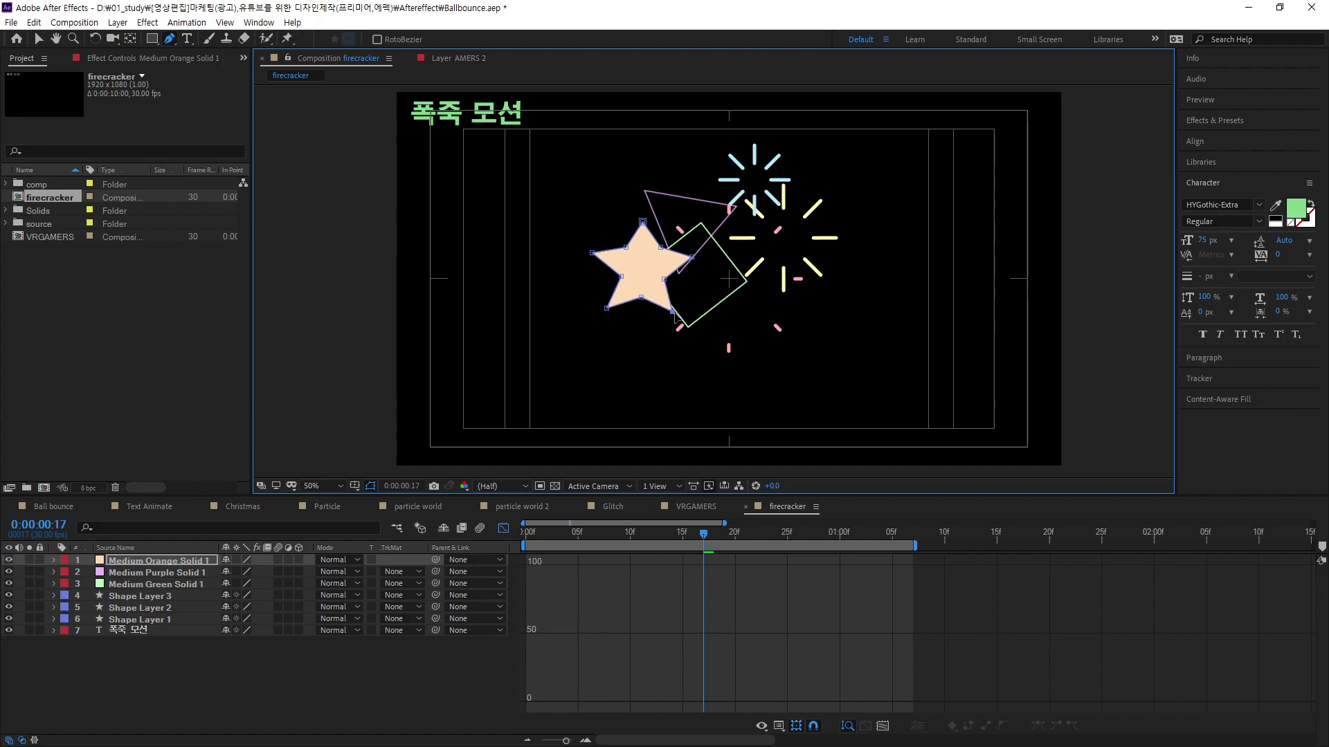
{"action": "left_click_drag", "start_coordinate": [622, 277], "coordinate": [624, 281]}
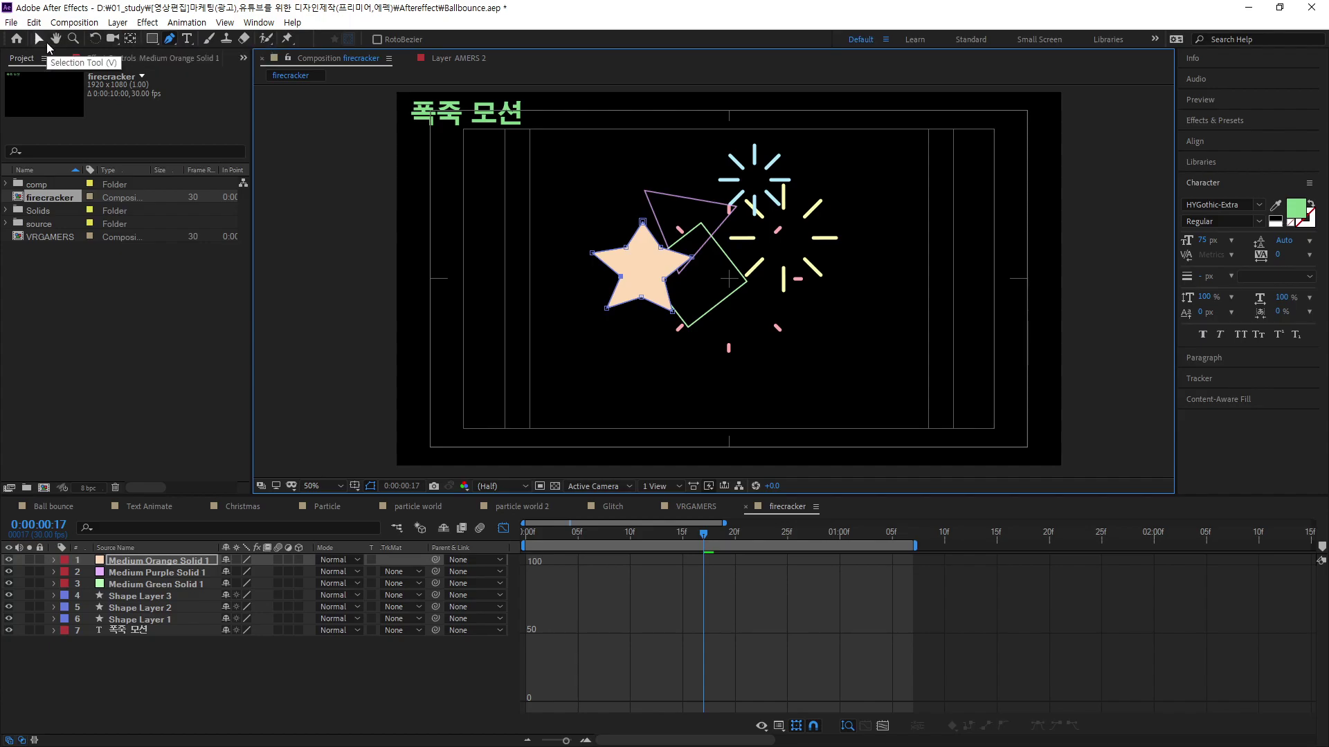
Step: Move the orange star's anchor point to its centre, then shift the star up and right
{"action": "left_click", "coordinate": [130, 39]}
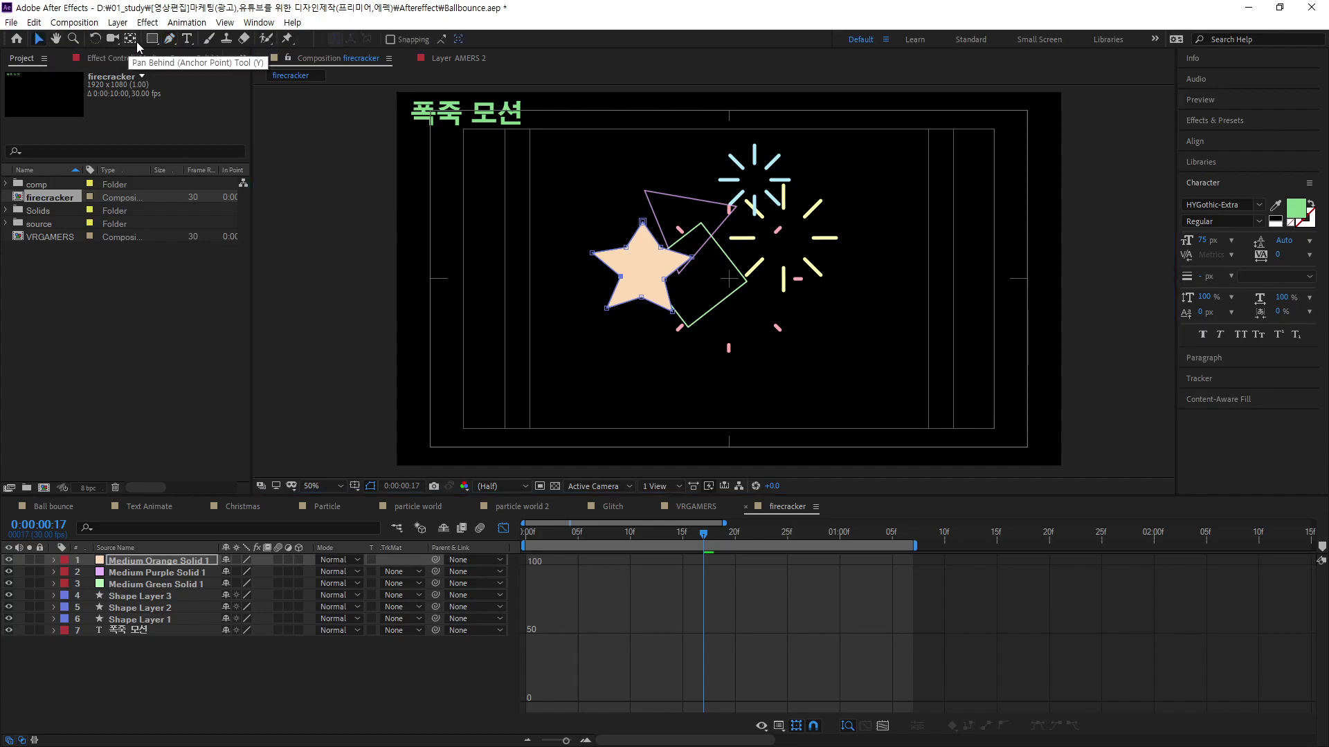
{"action": "left_click", "coordinate": [115, 562]}
{"action": "left_click", "coordinate": [704, 286]}
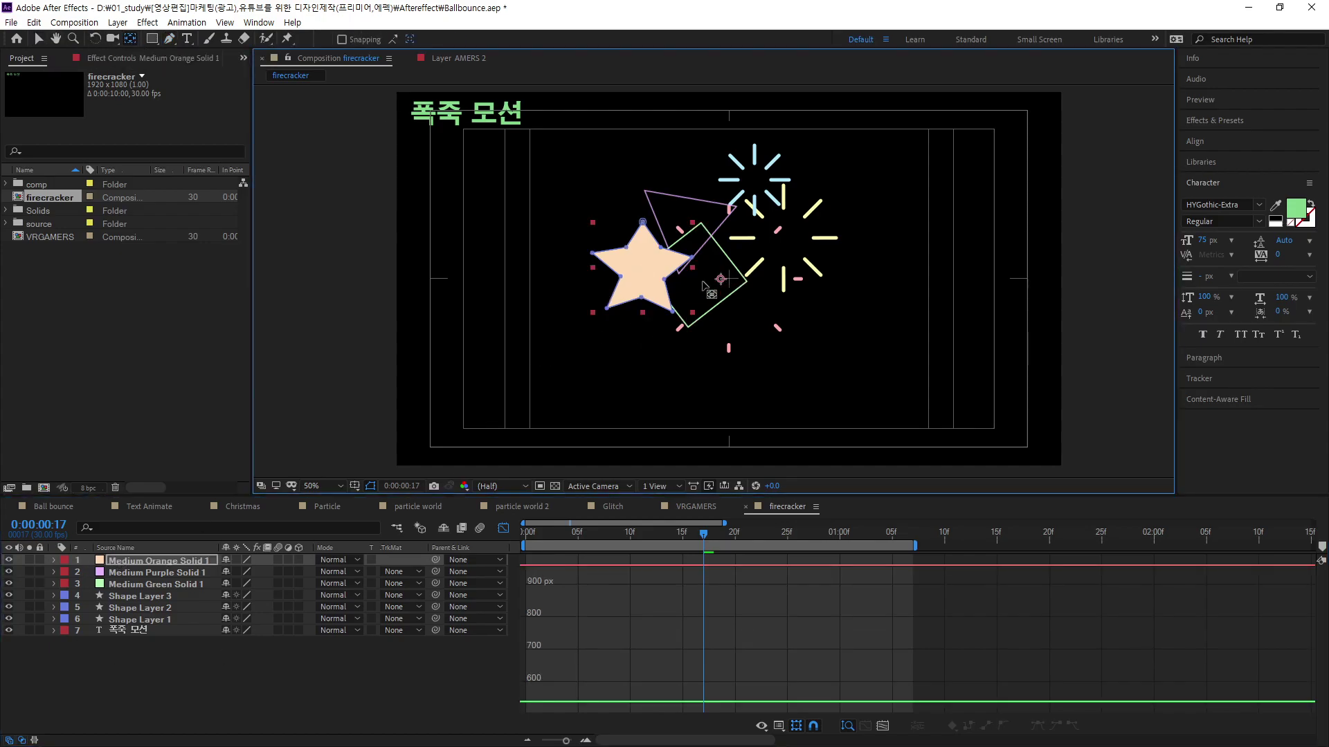
{"action": "left_click_drag", "start_coordinate": [703, 285], "coordinate": [642, 276]}
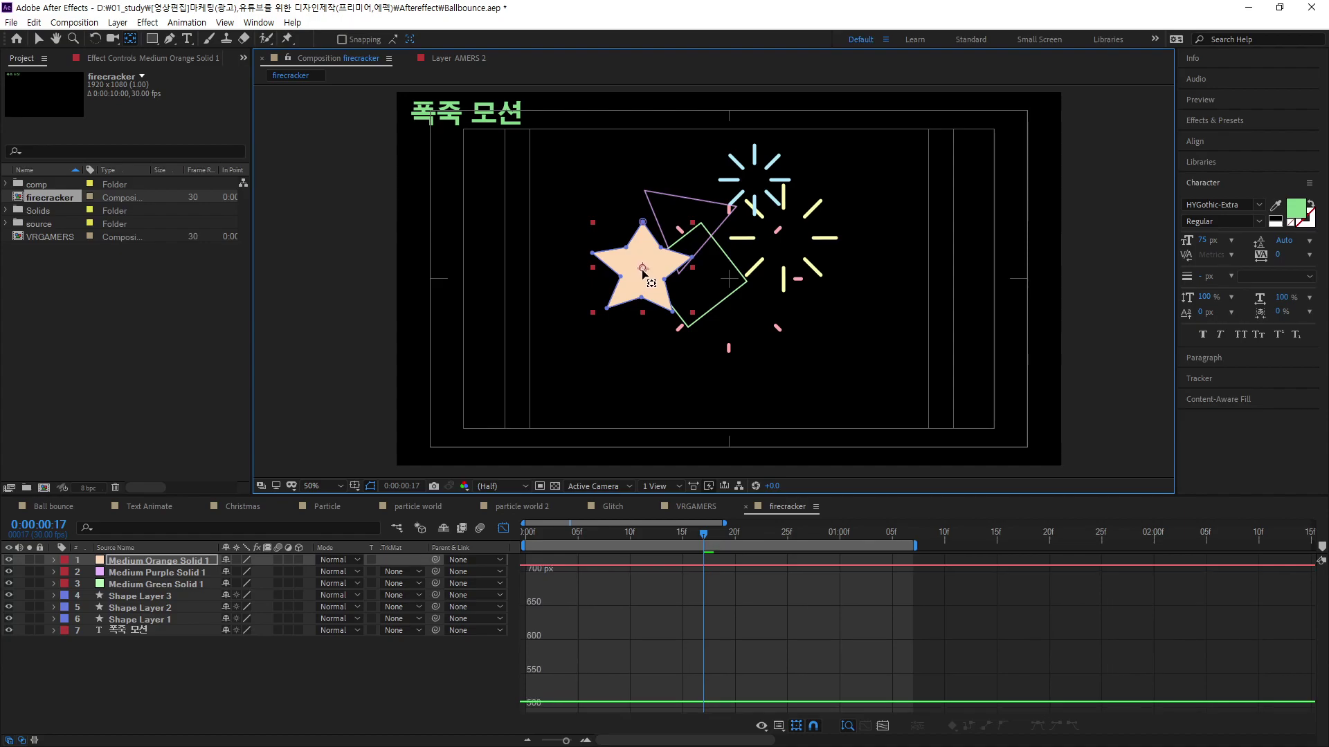
{"action": "left_click", "coordinate": [39, 39]}
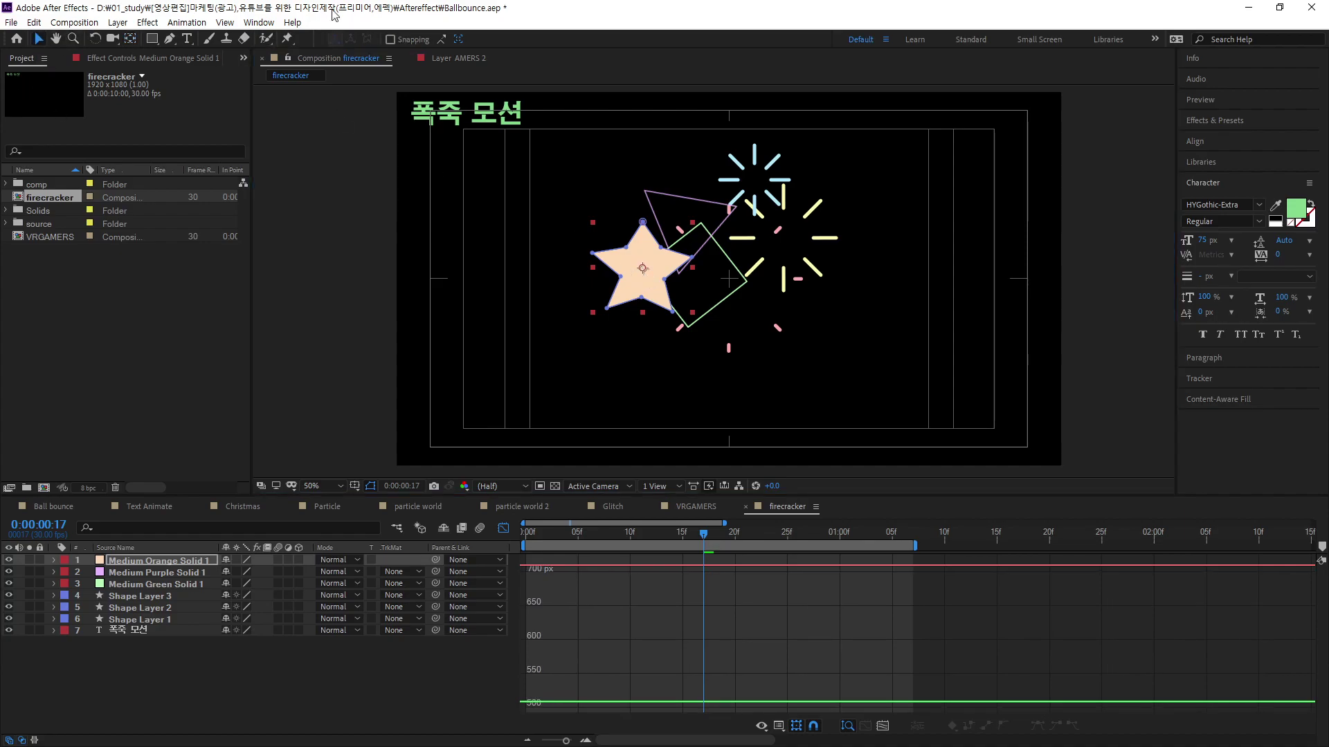
{"action": "left_click_drag", "start_coordinate": [649, 261], "coordinate": [683, 175]}
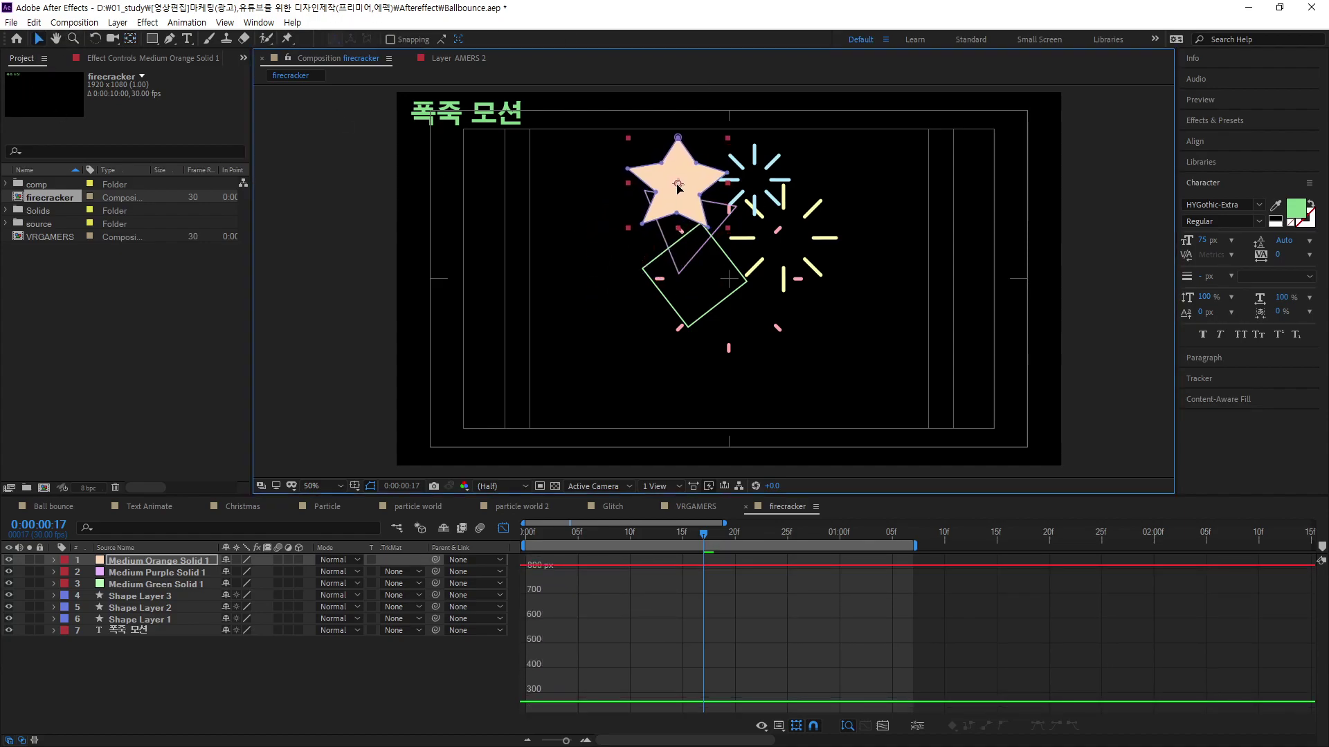
Step: Duplicate the orange star's mask and set Mask 2 to Subtract
{"action": "left_click", "coordinate": [503, 530]}
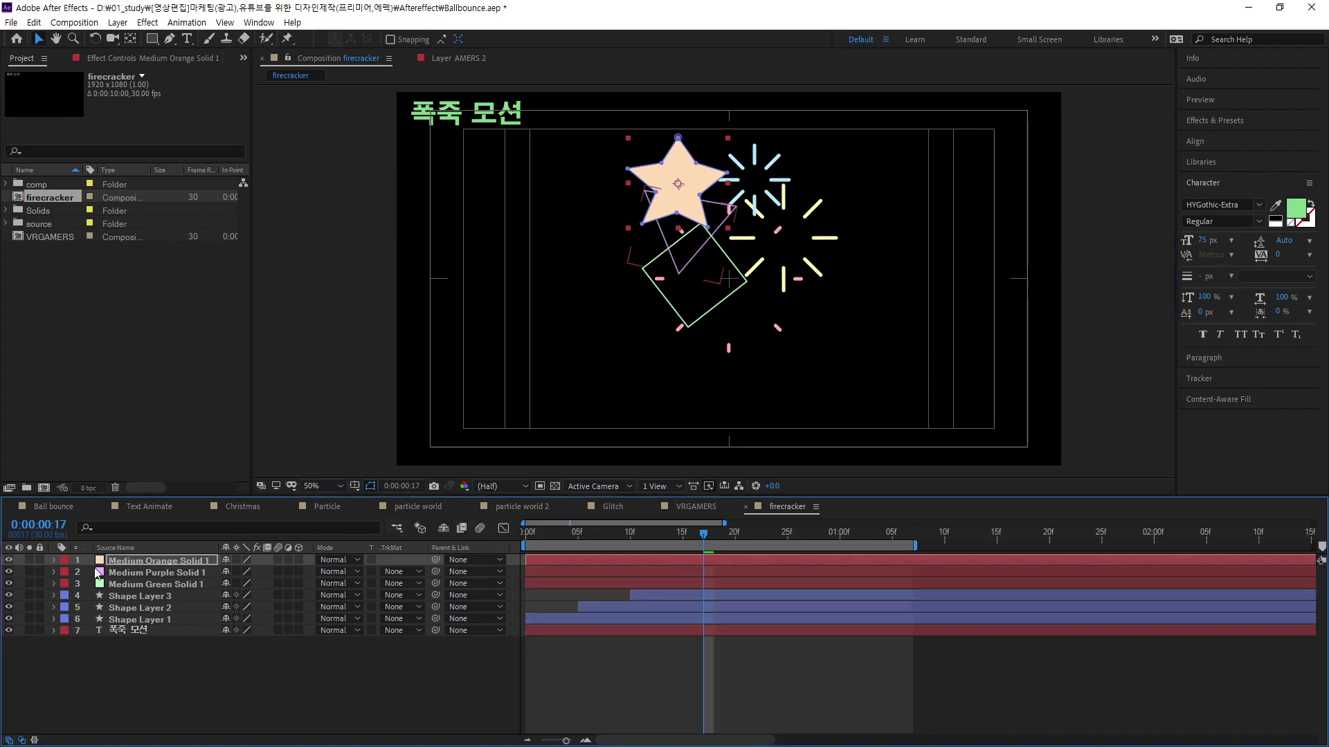
{"action": "left_click", "coordinate": [53, 561]}
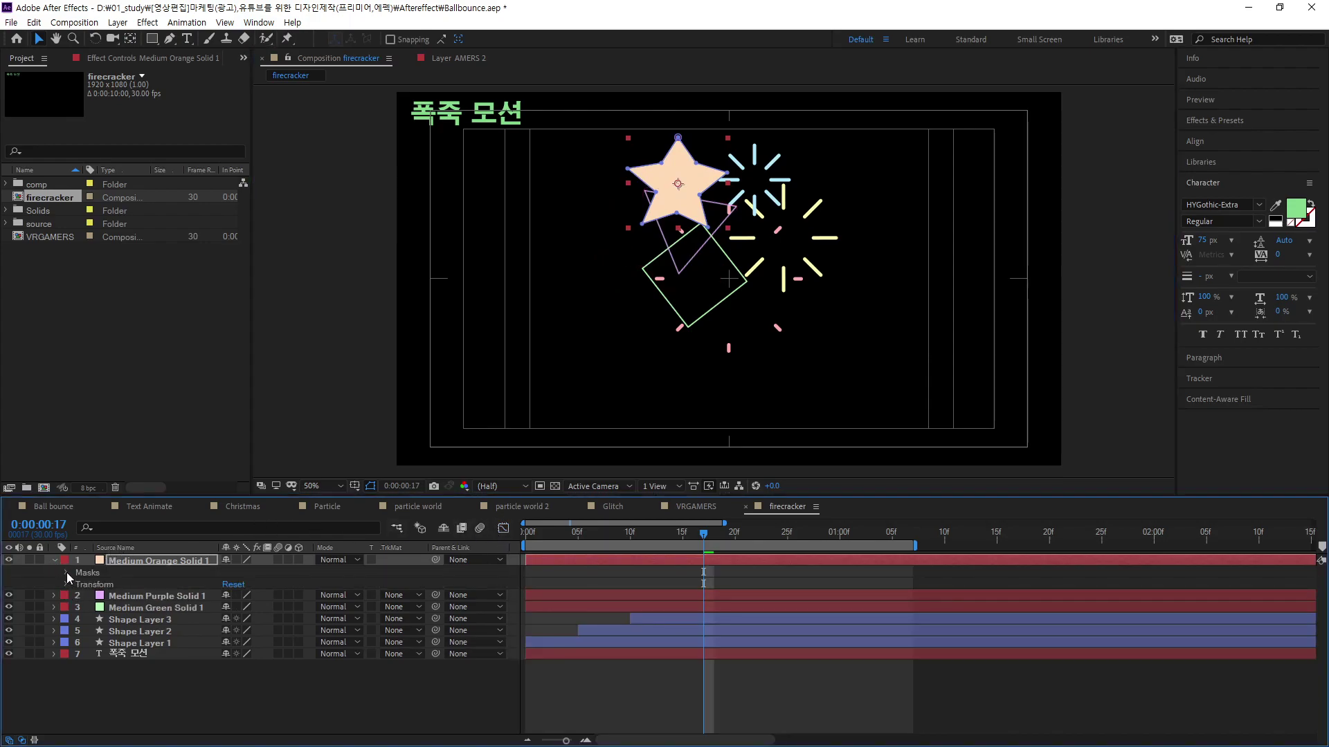
{"action": "left_click", "coordinate": [66, 572]}
{"action": "left_click", "coordinate": [102, 585]}
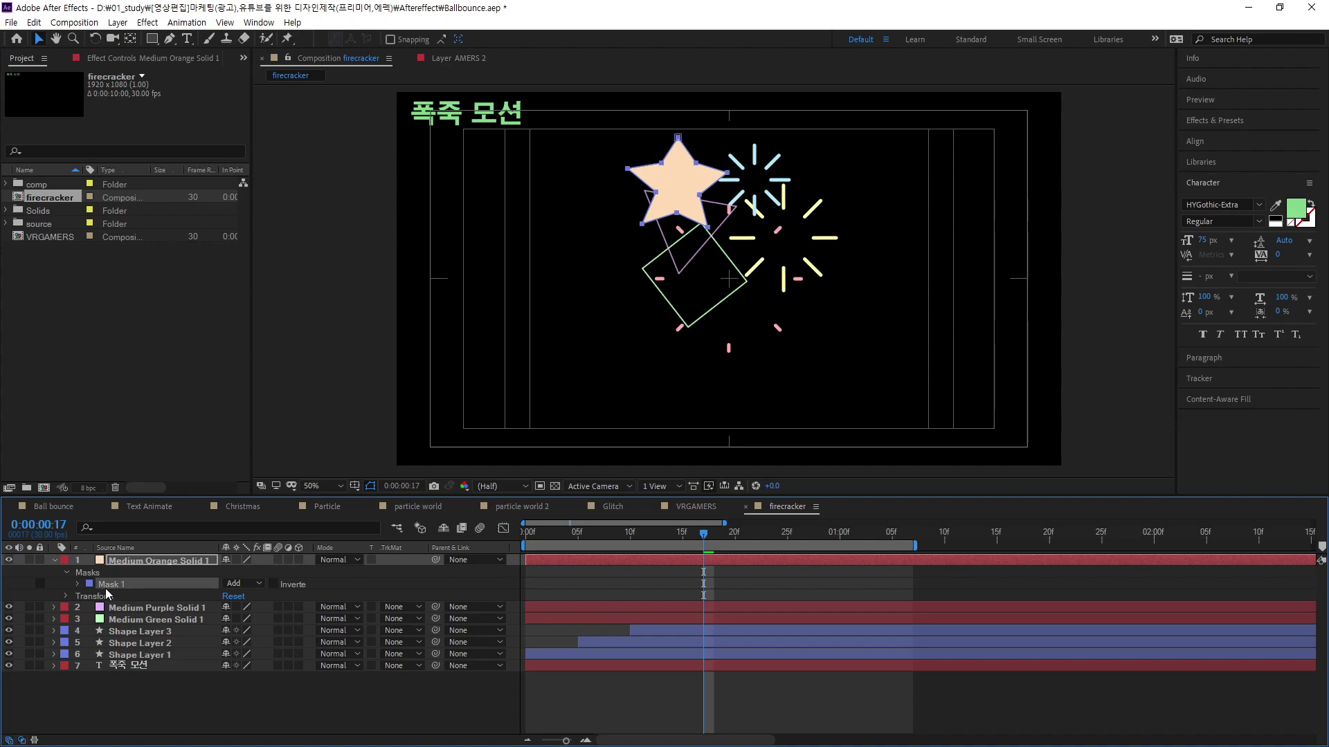
{"action": "key", "text": "ctrl+d"}
{"action": "left_click", "coordinate": [242, 595]}
{"action": "left_click", "coordinate": [259, 638]}
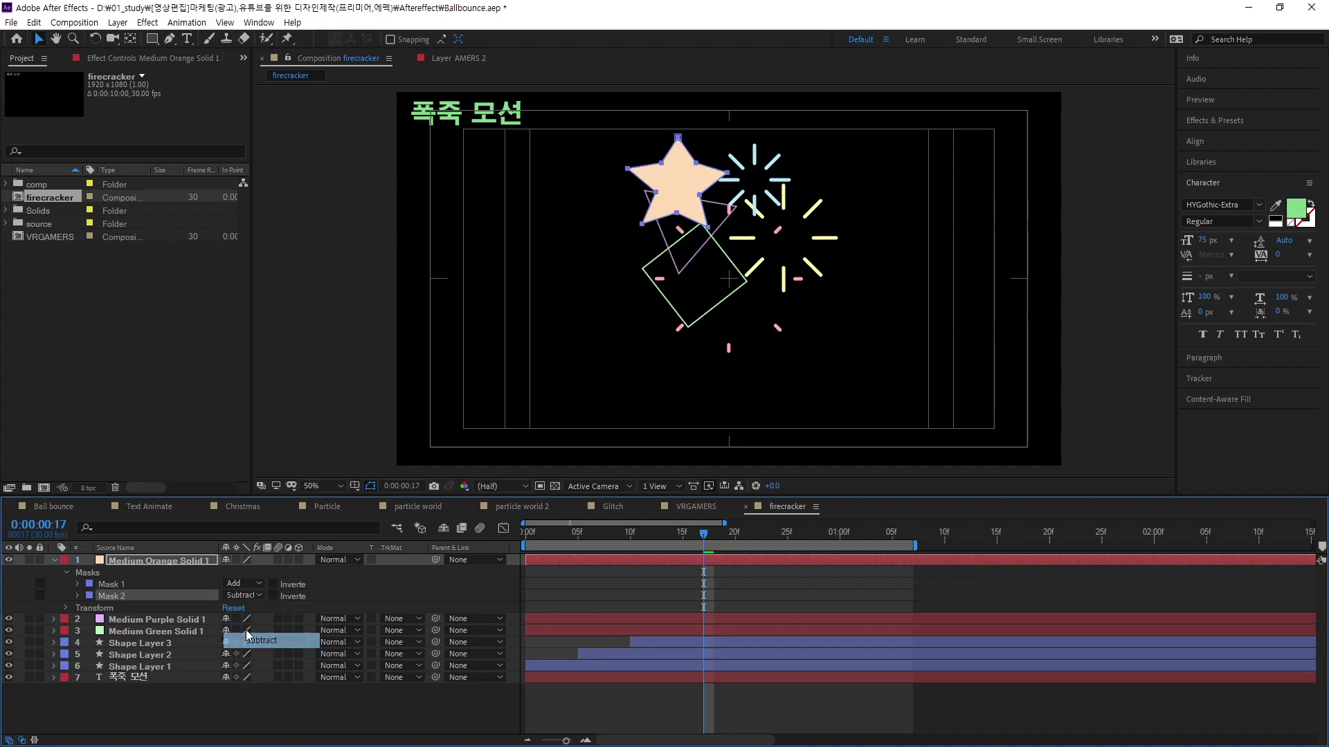
Step: Set Mask 1 and Mask 2 expansion to -22 pixels and return to the first frame
{"action": "left_click", "coordinate": [78, 584]}
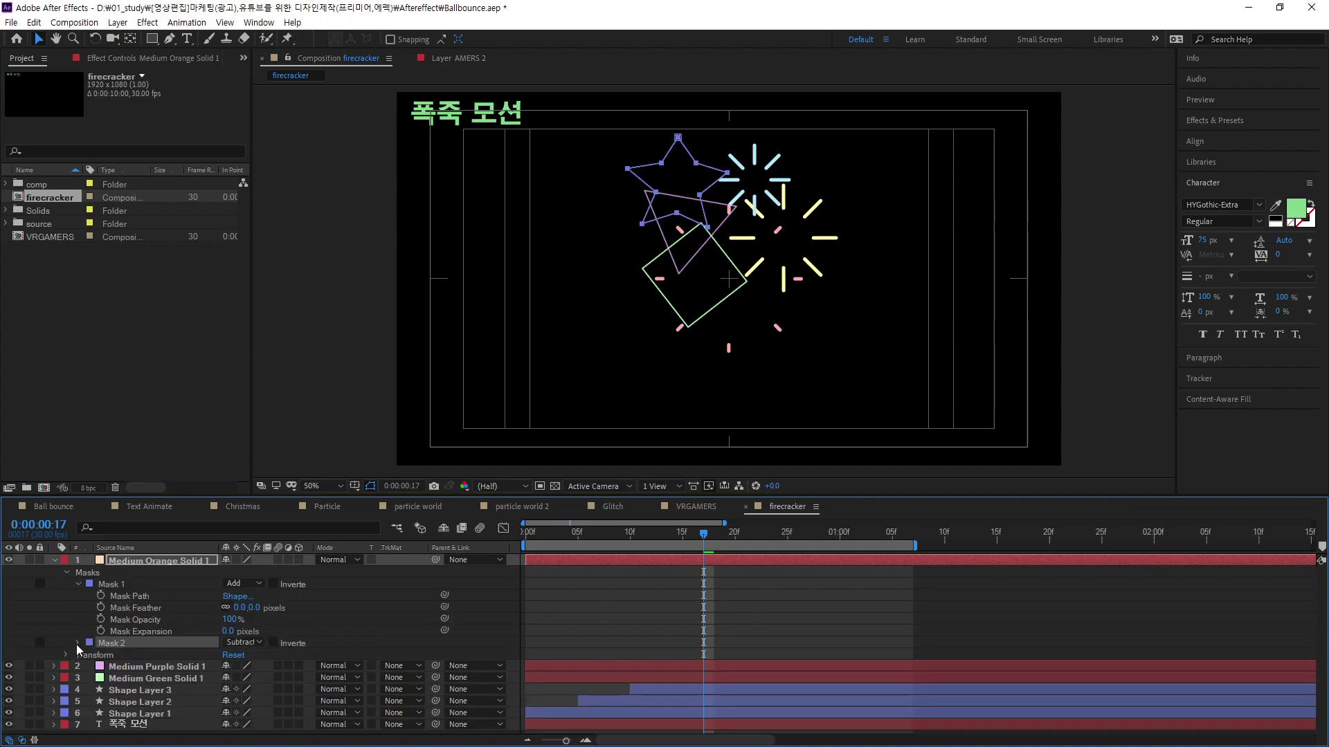
{"action": "left_click", "coordinate": [78, 644]}
{"action": "left_click_drag", "start_coordinate": [226, 690], "coordinate": [210, 690]}
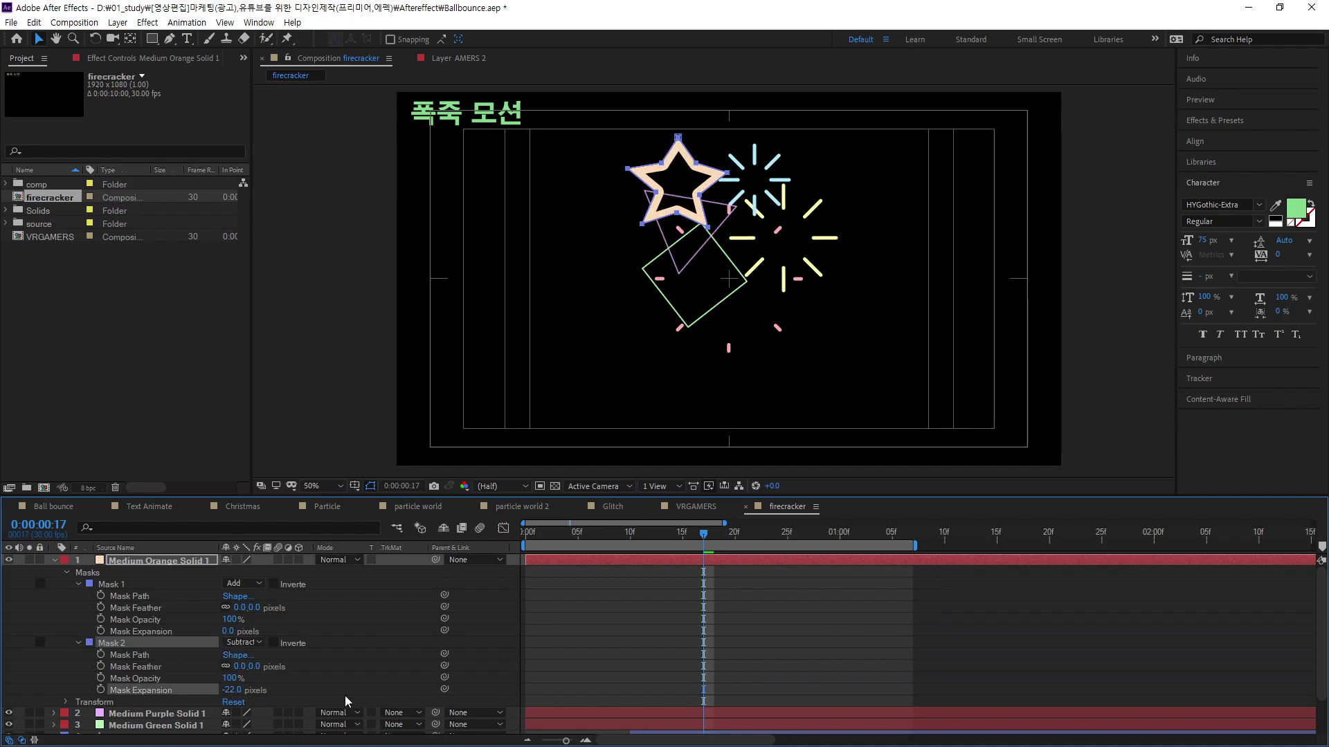
{"action": "left_click", "coordinate": [227, 631]}
{"action": "type", "text": "-22"}
{"action": "key", "text": "Return"}
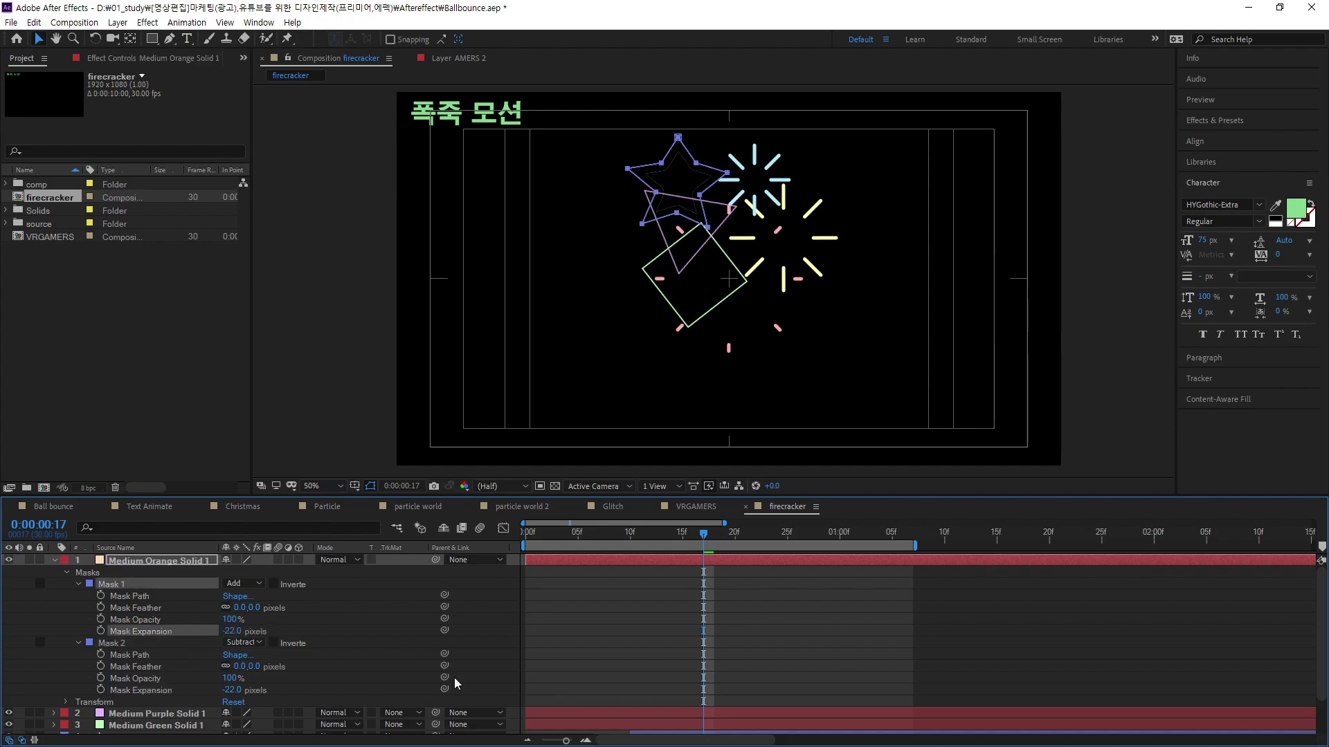
{"action": "left_click_drag", "start_coordinate": [571, 539], "coordinate": [526, 539]}
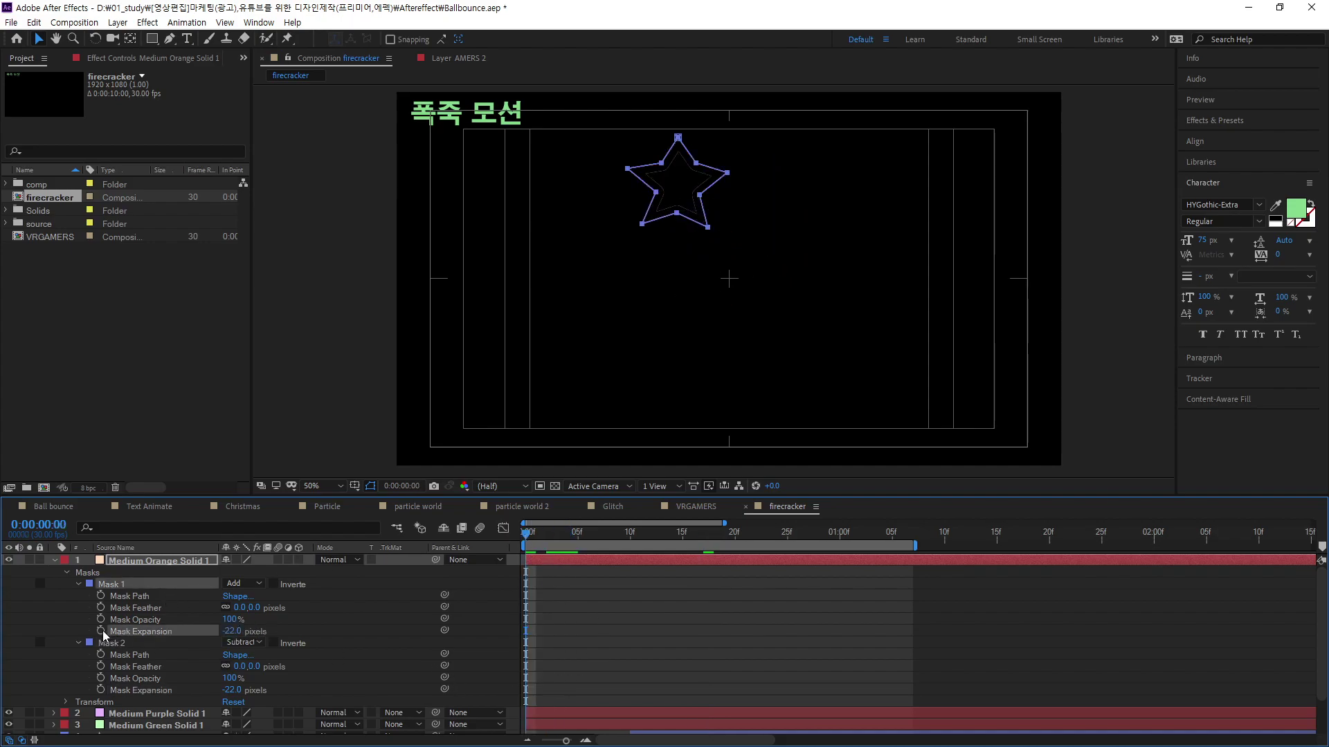
Step: Keyframe Mask 1's expansion from -23 px at frame 0 to 0 px at frame 10
{"action": "left_click", "coordinate": [101, 631]}
{"action": "left_click", "coordinate": [234, 631]}
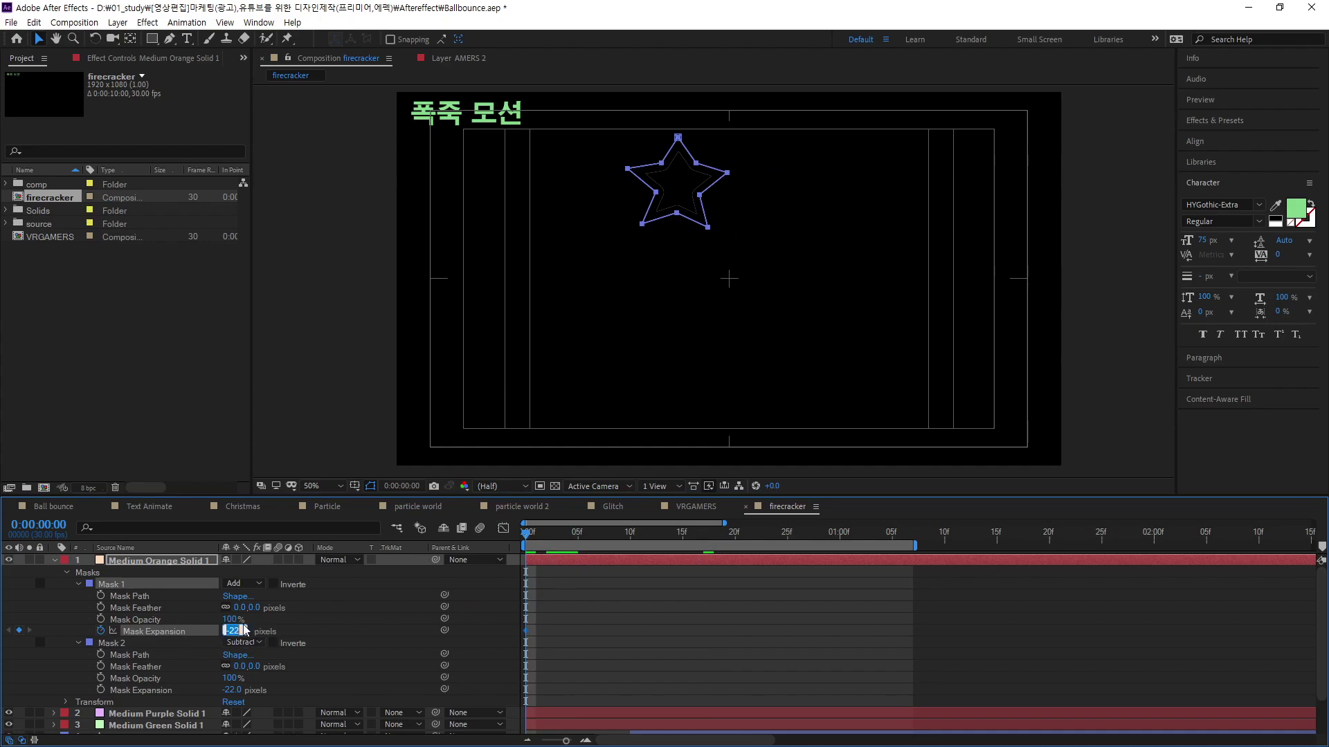
{"action": "type", "text": "-23"}
{"action": "key", "text": "Return"}
{"action": "key", "text": "space"}
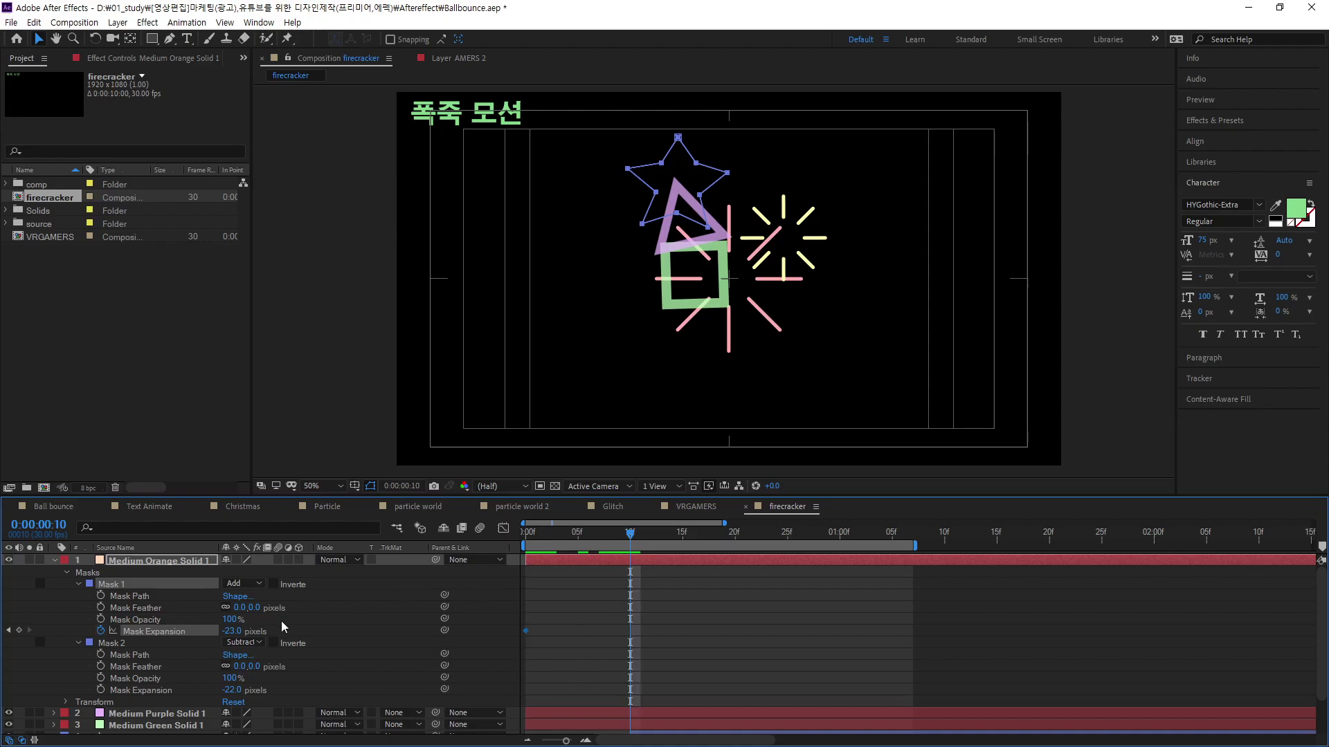
{"action": "left_click", "coordinate": [231, 631]}
{"action": "type", "text": "0"}
{"action": "key", "text": "Return"}
Step: Keyframe Mask 2's expansion from -22 px at frame 10 to 1 px at frame 20
{"action": "left_click", "coordinate": [101, 690]}
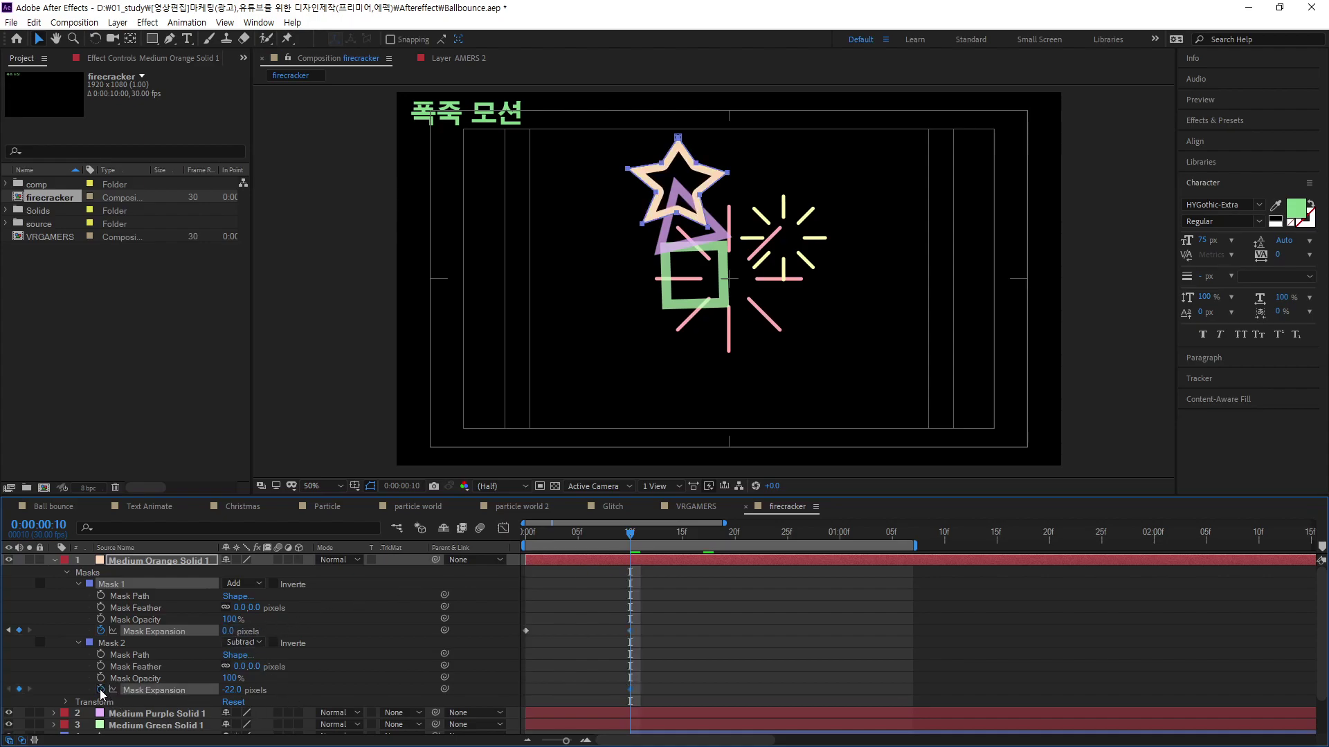
{"action": "left_click_drag", "start_coordinate": [640, 536], "coordinate": [735, 567]}
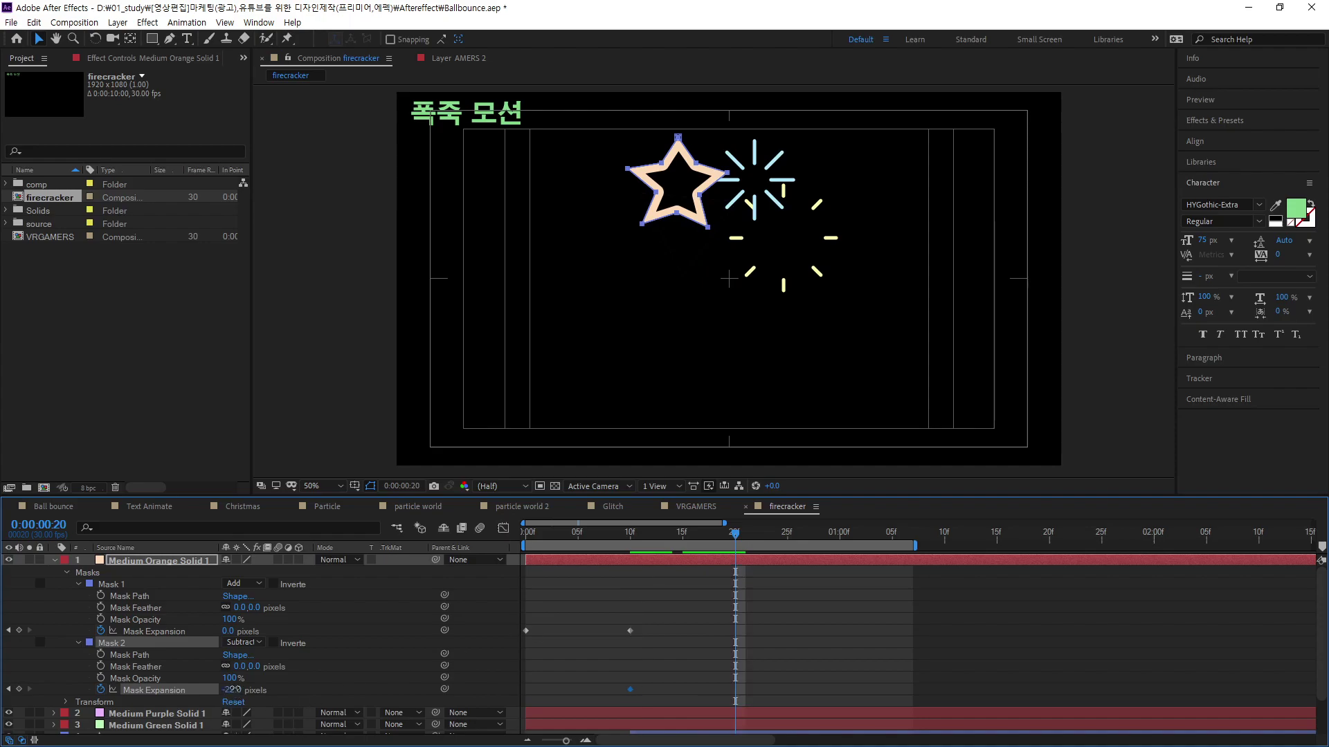
{"action": "left_click_drag", "start_coordinate": [230, 690], "coordinate": [392, 699]}
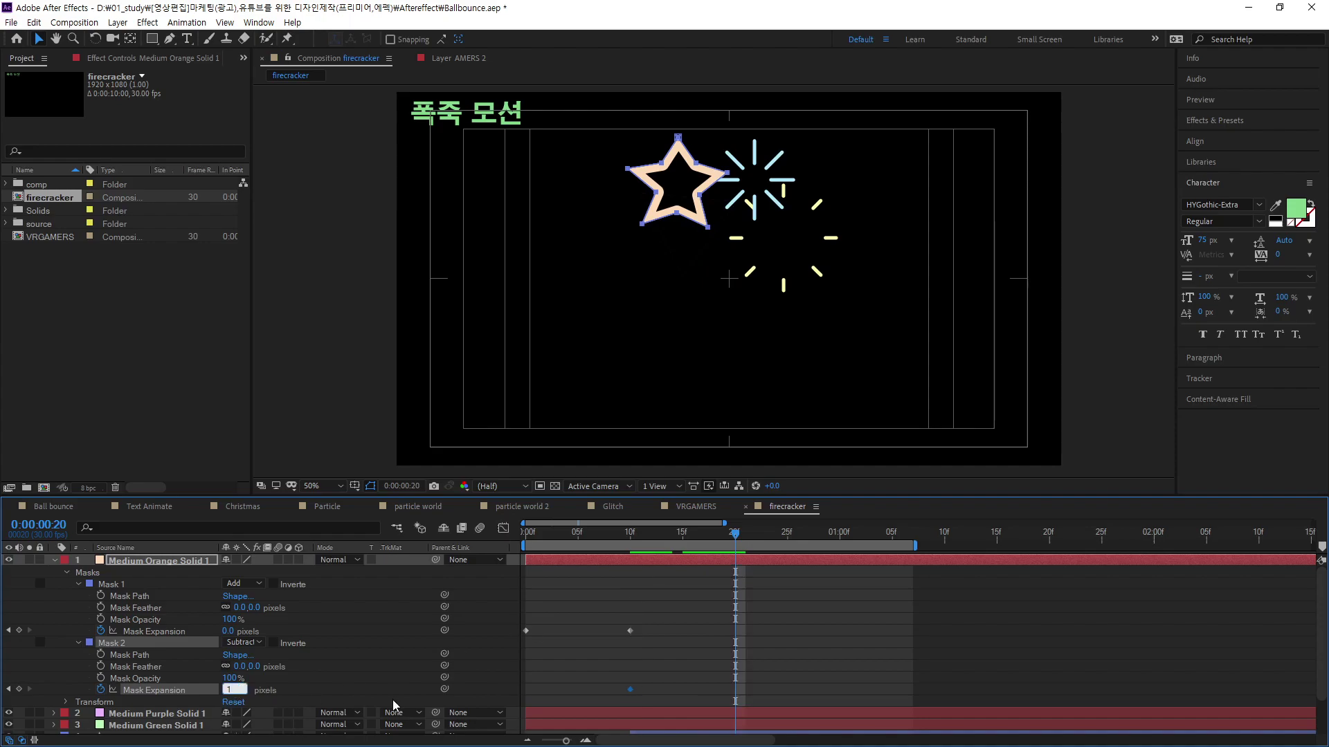
{"action": "left_click", "coordinate": [503, 528]}
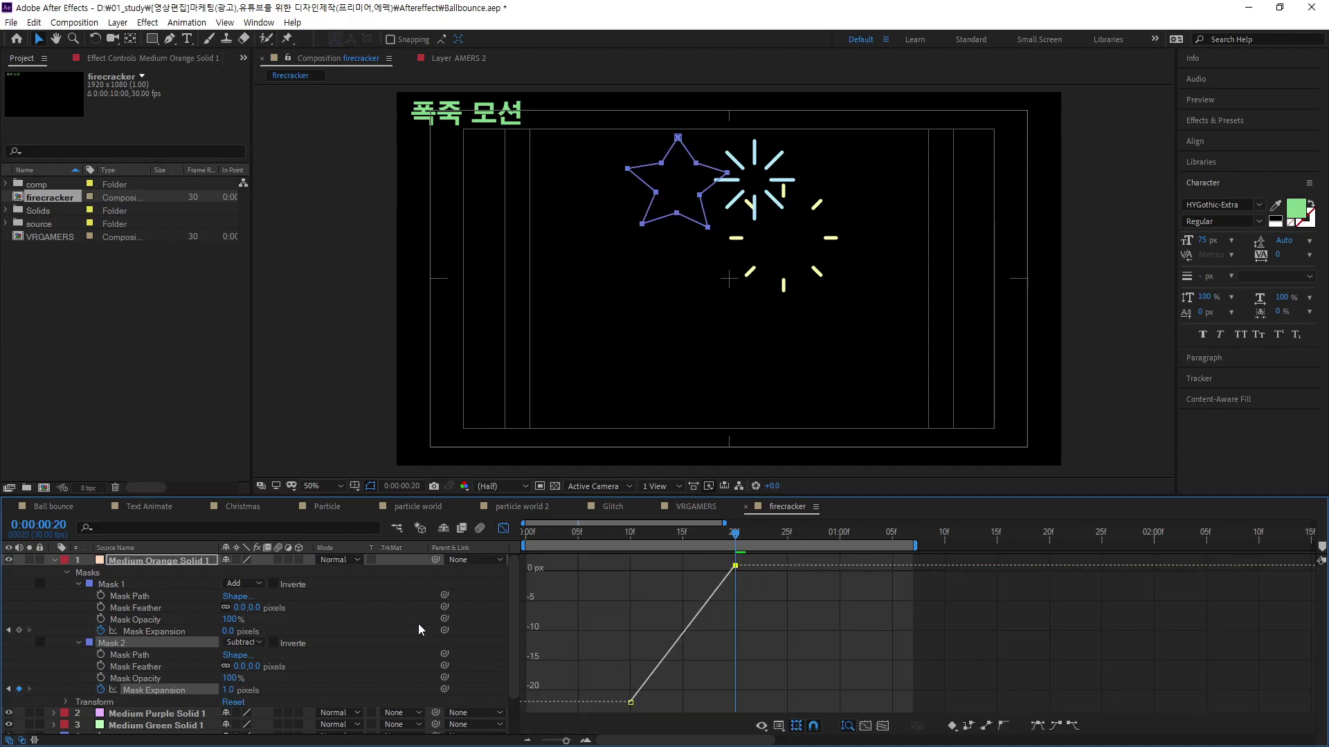
Step: Apply Easy Ease to both of the orange star's Mask Expansion curves
{"action": "left_click", "coordinate": [155, 636]}
{"action": "left_click", "coordinate": [182, 691], "text": "shift"}
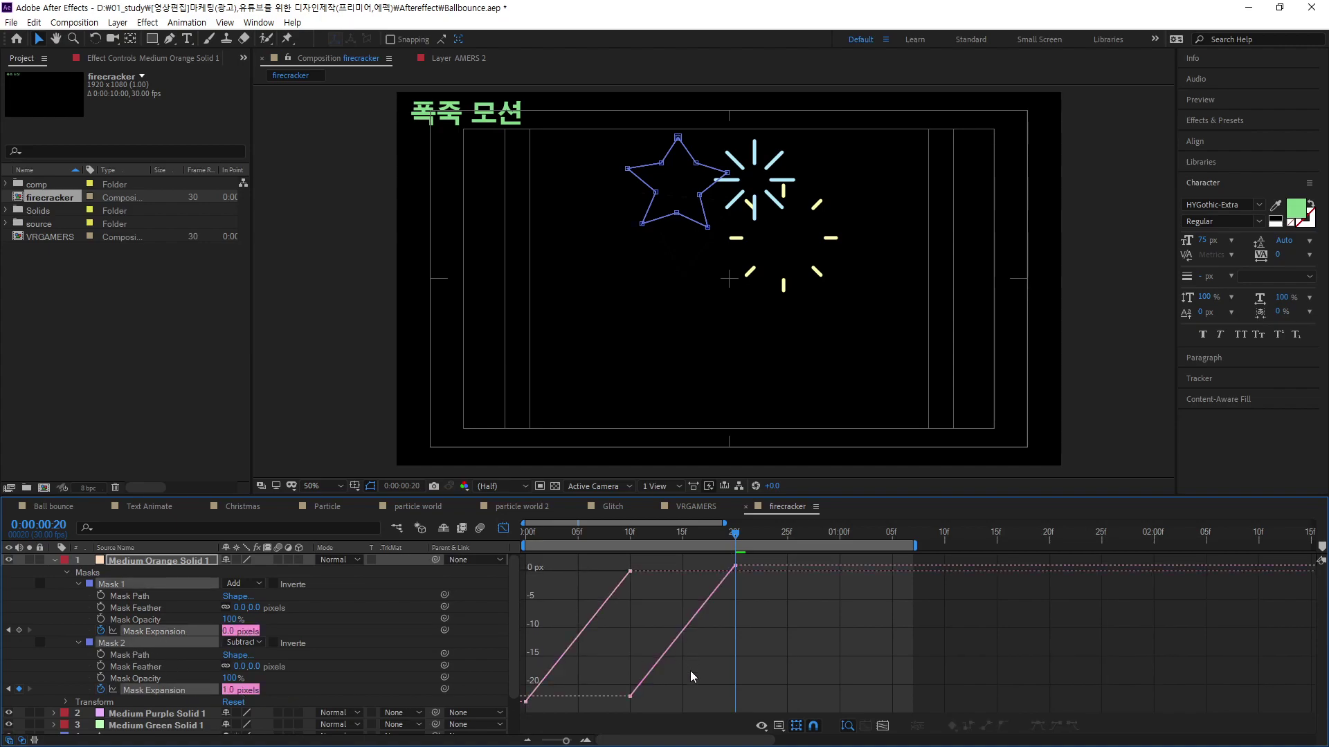
{"action": "left_click", "coordinate": [178, 633]}
{"action": "left_click", "coordinate": [1054, 725]}
{"action": "left_click", "coordinate": [1072, 725]}
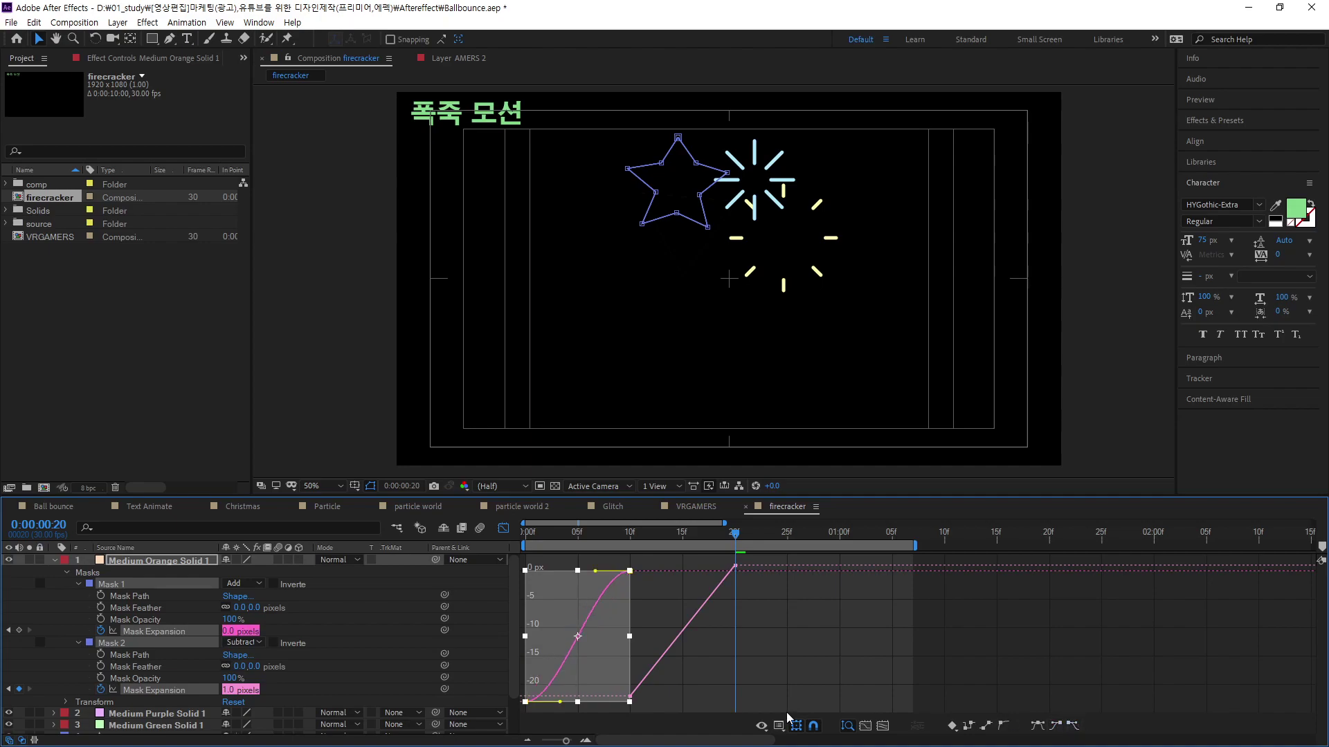
{"action": "left_click", "coordinate": [180, 691], "text": "shift"}
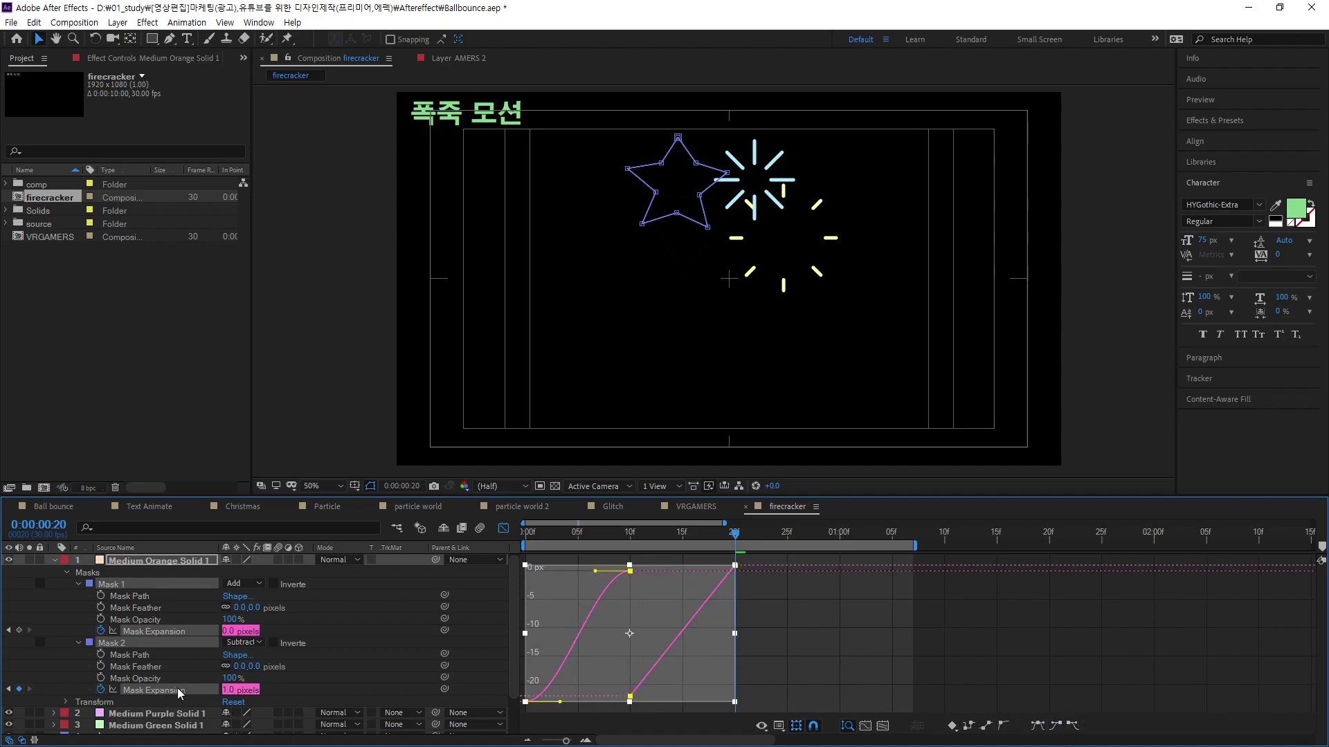
{"action": "left_click", "coordinate": [1054, 725]}
{"action": "left_click", "coordinate": [1072, 726]}
{"action": "left_click", "coordinate": [644, 695]}
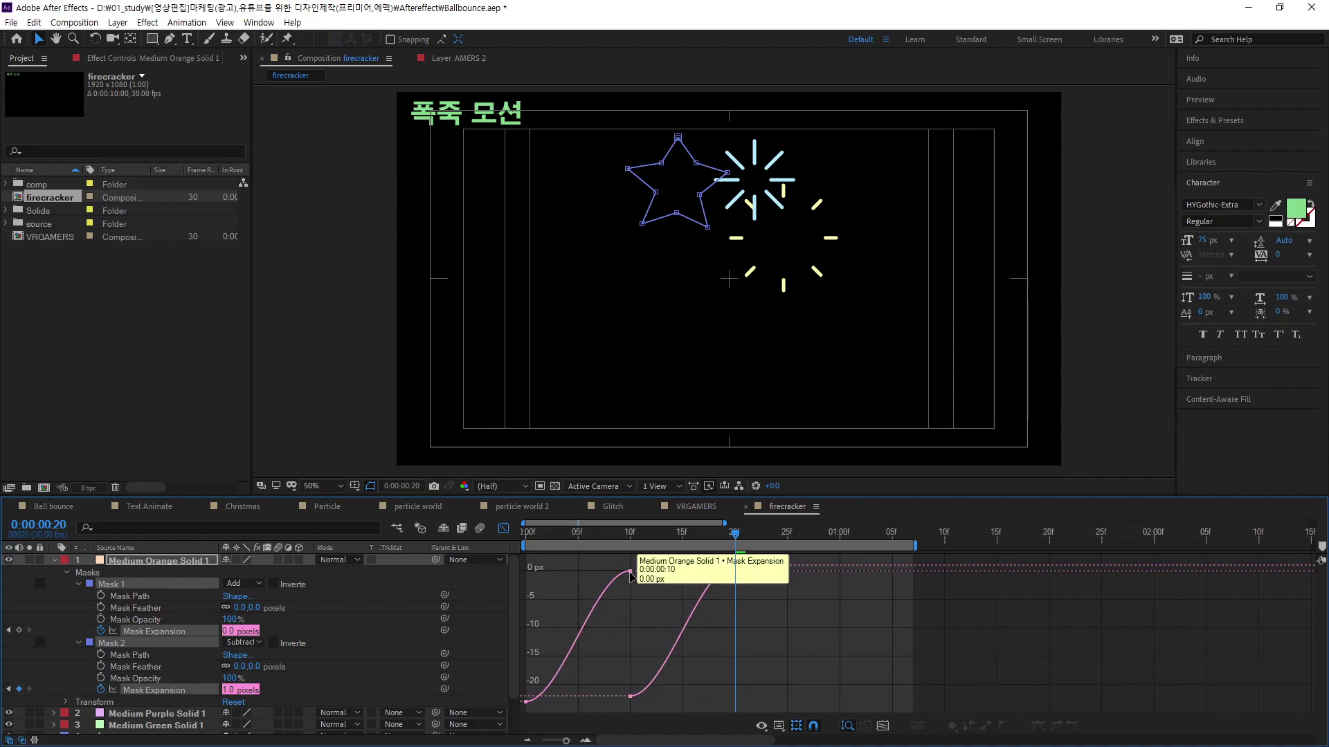
Step: Adjust both masks' Bezier handles for a steep start and gentle ease into frame 10, then collapse the masks
{"action": "left_click", "coordinate": [599, 583]}
{"action": "left_click_drag", "start_coordinate": [596, 574], "coordinate": [615, 603]}
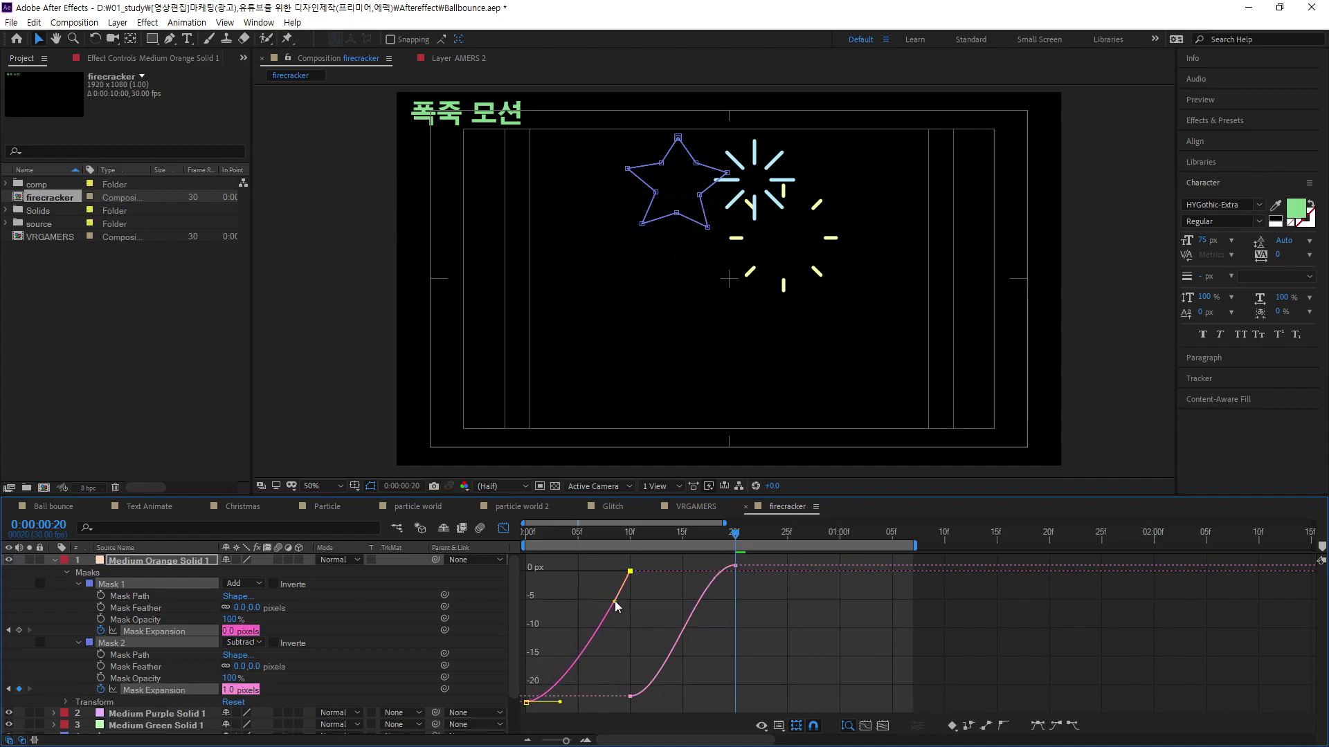
{"action": "left_click", "coordinate": [640, 693]}
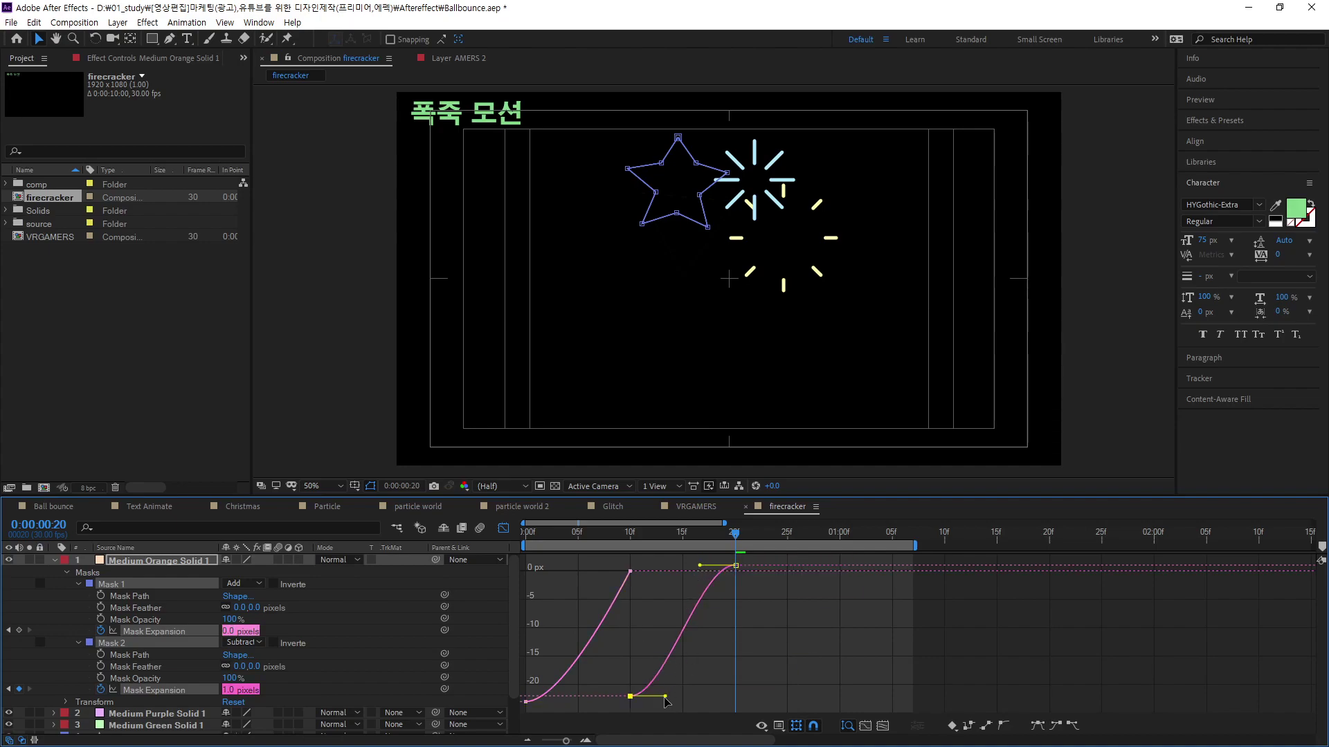
{"action": "left_click_drag", "start_coordinate": [665, 697], "coordinate": [651, 665]}
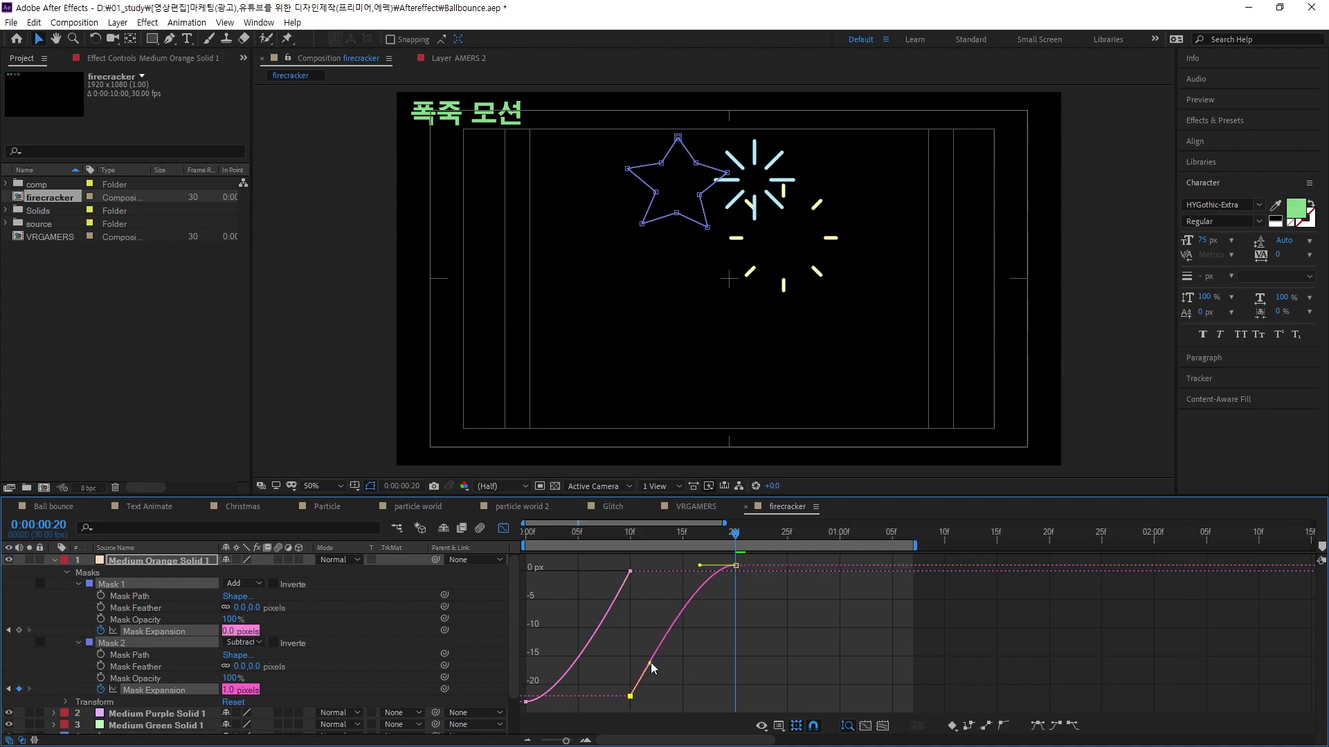
{"action": "left_click", "coordinate": [527, 702]}
{"action": "left_click_drag", "start_coordinate": [563, 702], "coordinate": [539, 655]}
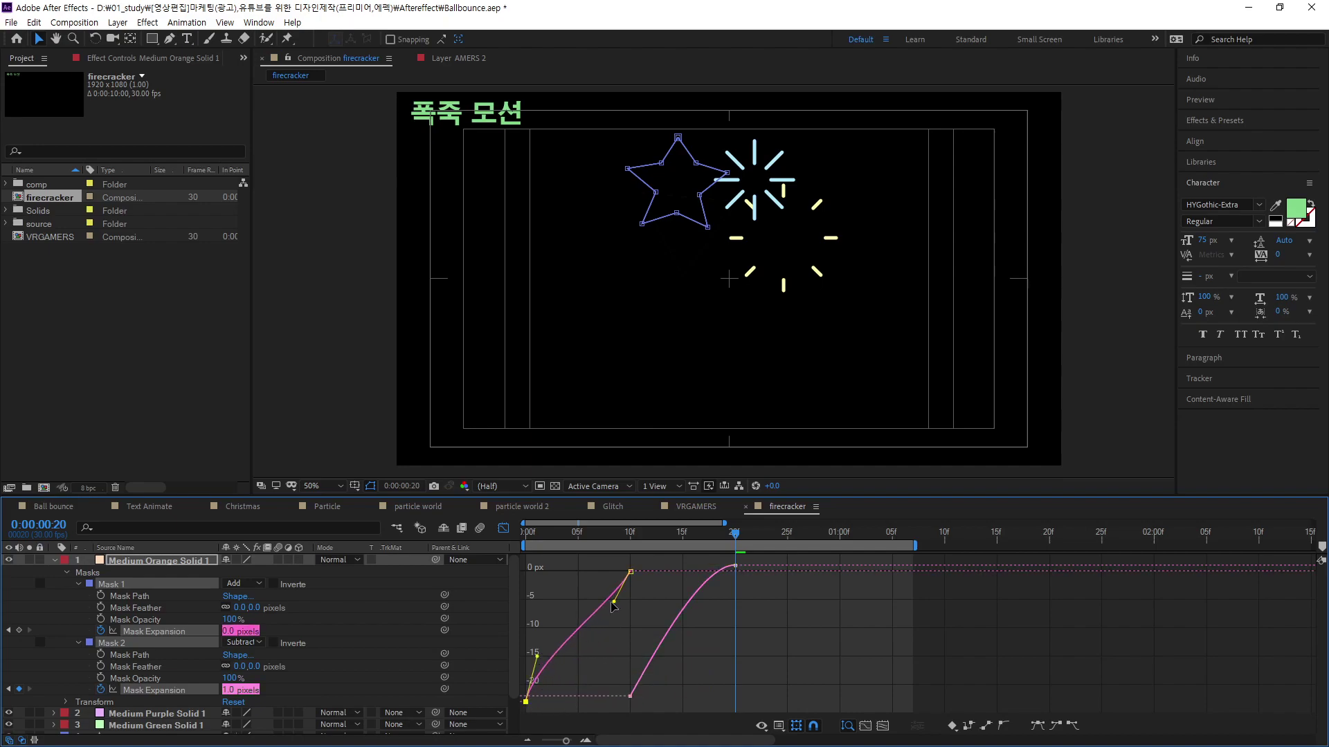
{"action": "left_click_drag", "start_coordinate": [613, 602], "coordinate": [604, 595]}
{"action": "left_click", "coordinate": [77, 585]}
{"action": "left_click", "coordinate": [77, 595]}
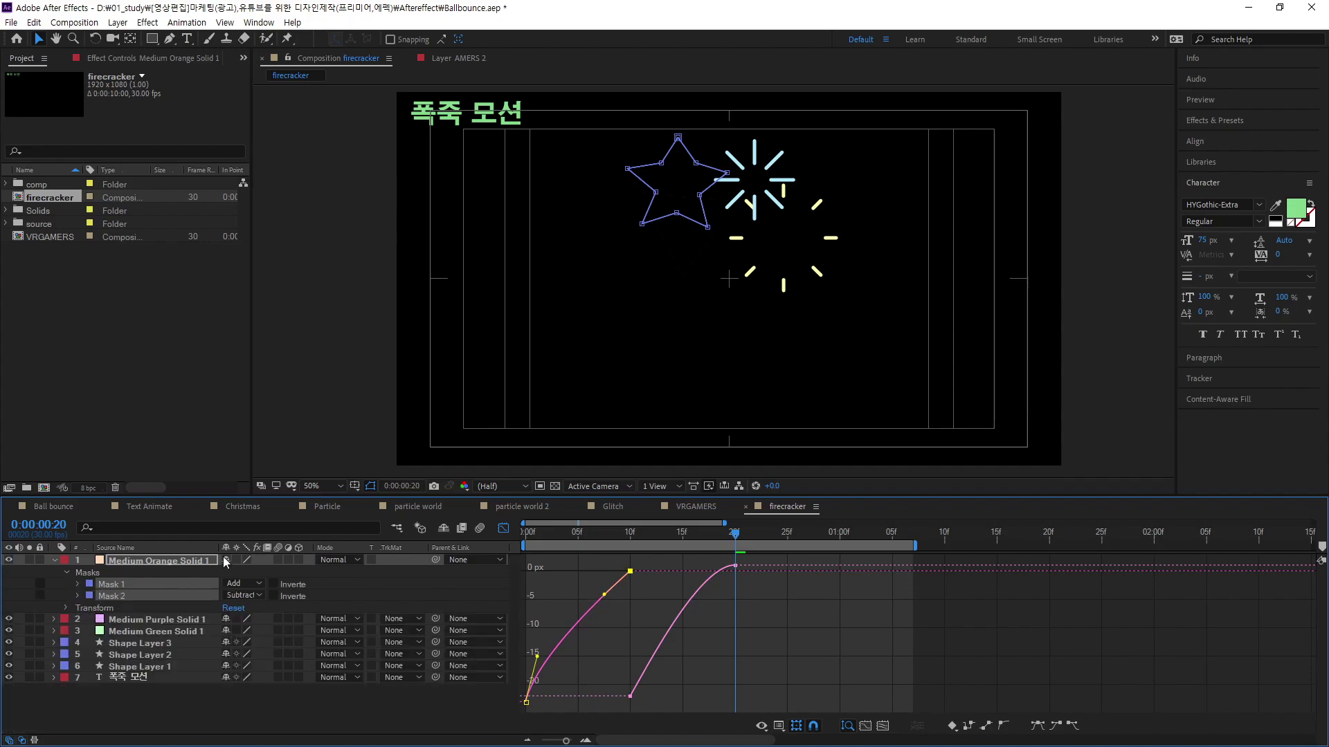
Step: Reveal only Scale, Rotation and Opacity on the orange star layer
{"action": "left_click", "coordinate": [222, 725]}
{"action": "left_click", "coordinate": [152, 562]}
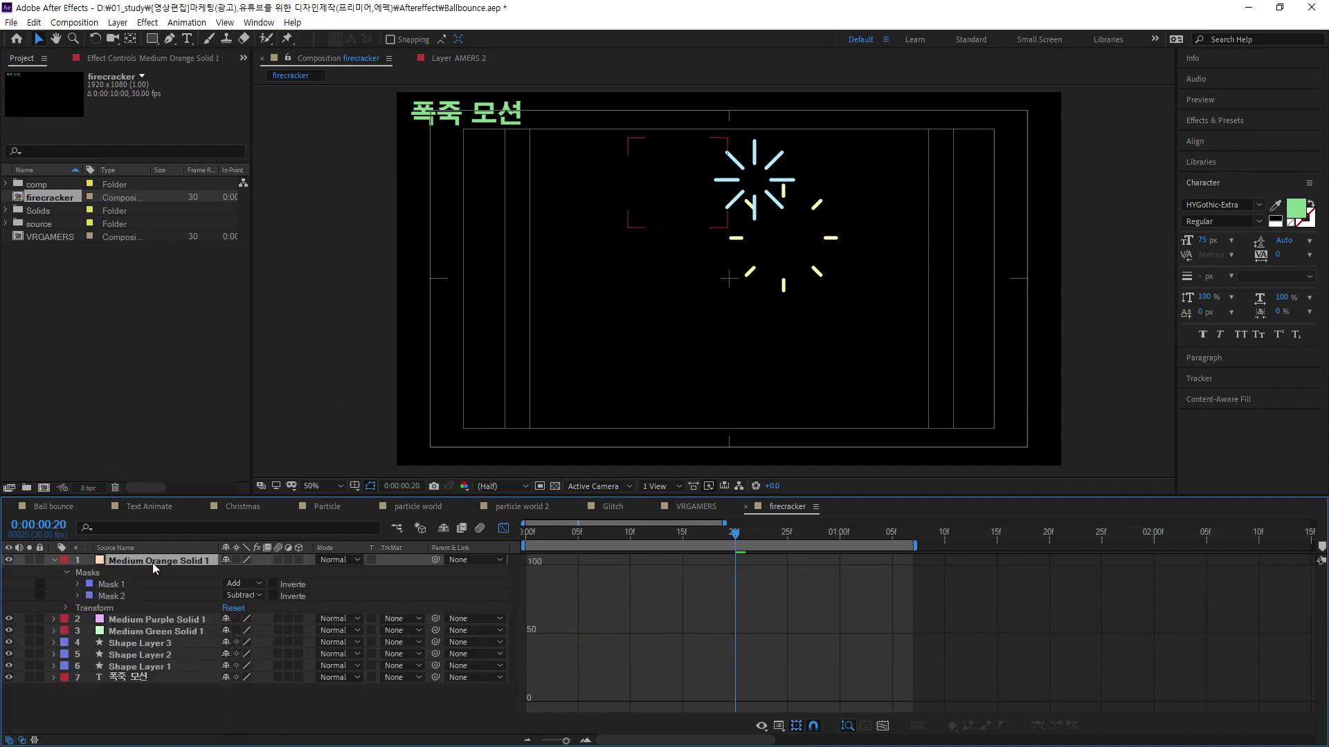
{"action": "key", "text": "s"}
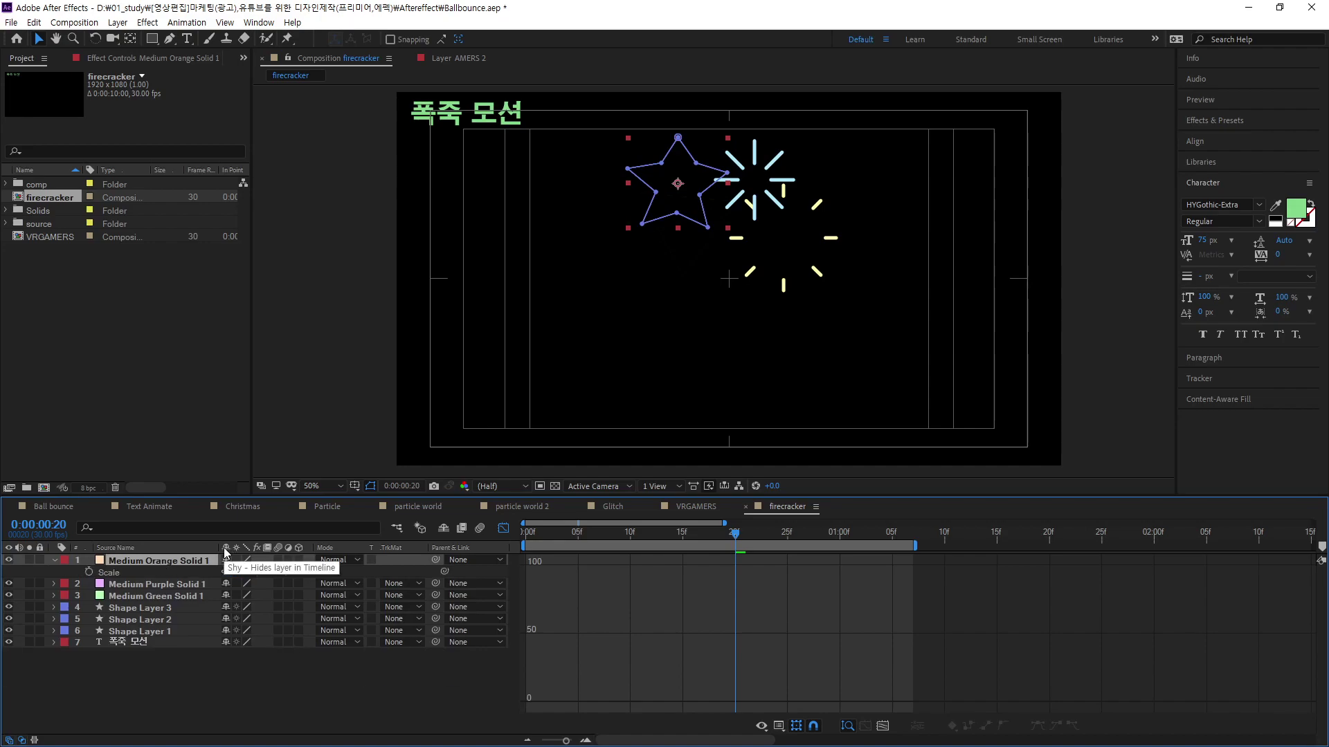
{"action": "key", "text": "shift+r"}
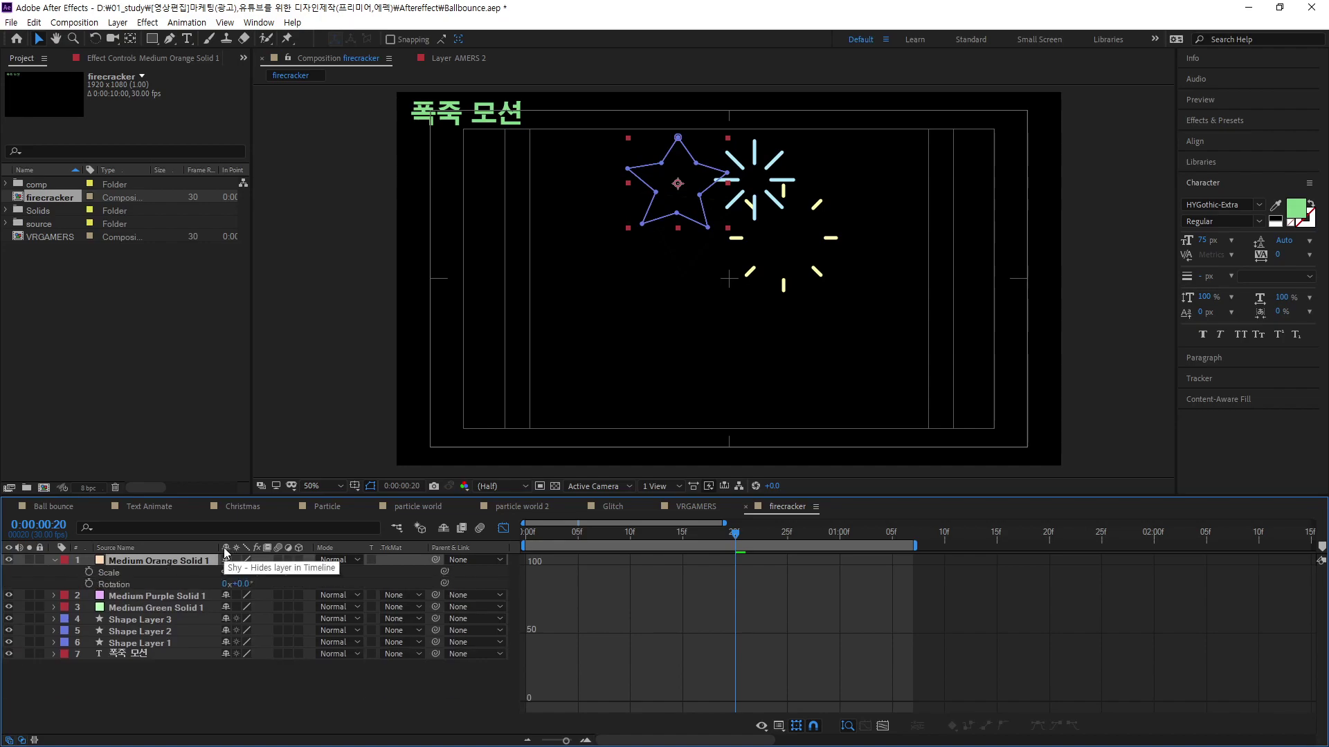
{"action": "key", "text": "shift+t"}
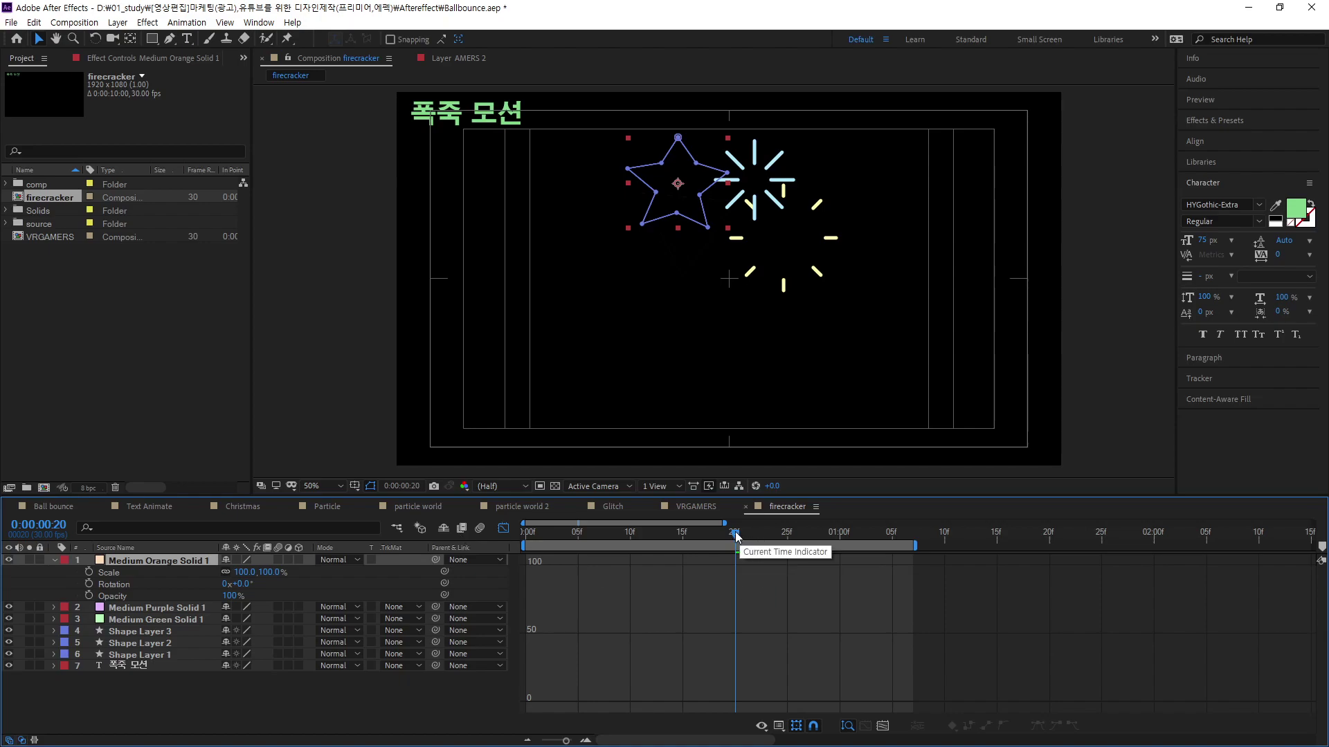
Step: At frame 0, keyframe the star at Scale 50%, Rotation 0° and Opacity 0%
{"action": "left_click_drag", "start_coordinate": [736, 536], "coordinate": [526, 535]}
{"action": "left_click", "coordinate": [244, 573]}
{"action": "type", "text": "50"}
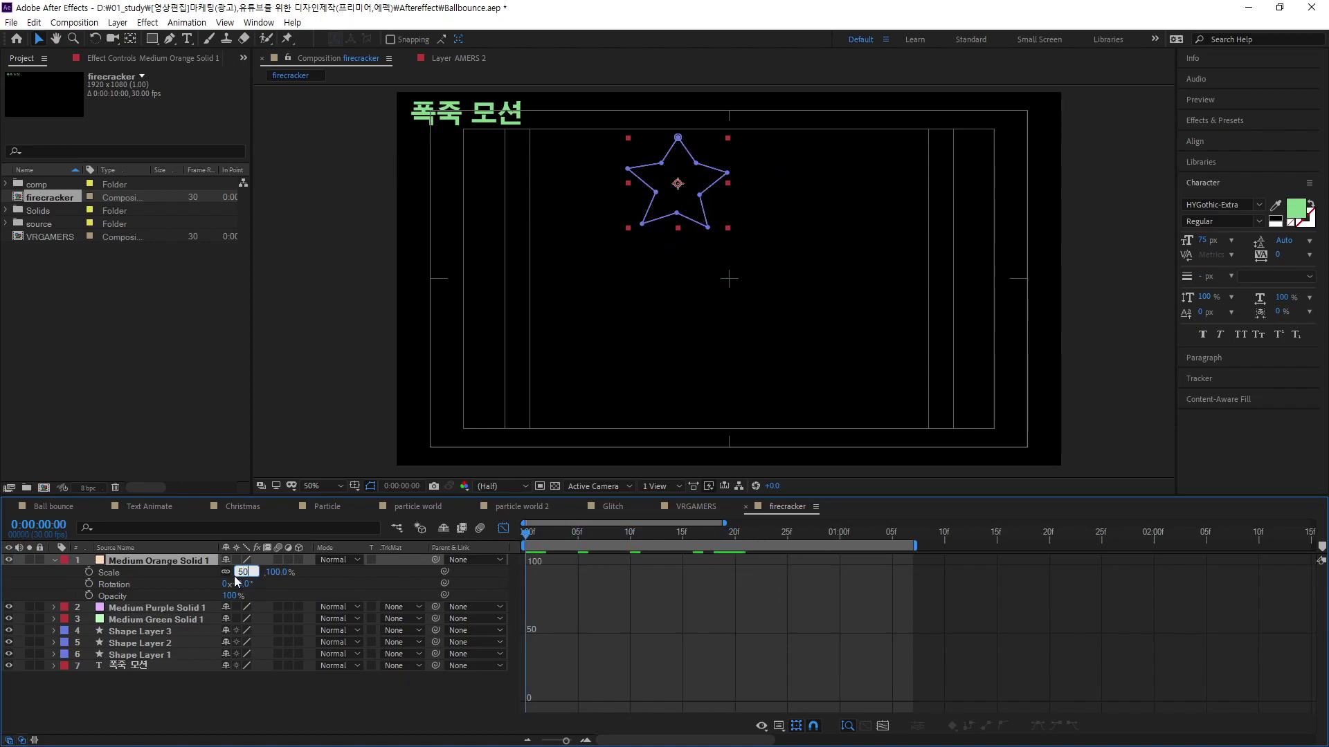
{"action": "left_click", "coordinate": [90, 572]}
{"action": "left_click", "coordinate": [89, 572]}
{"action": "left_click", "coordinate": [88, 584]}
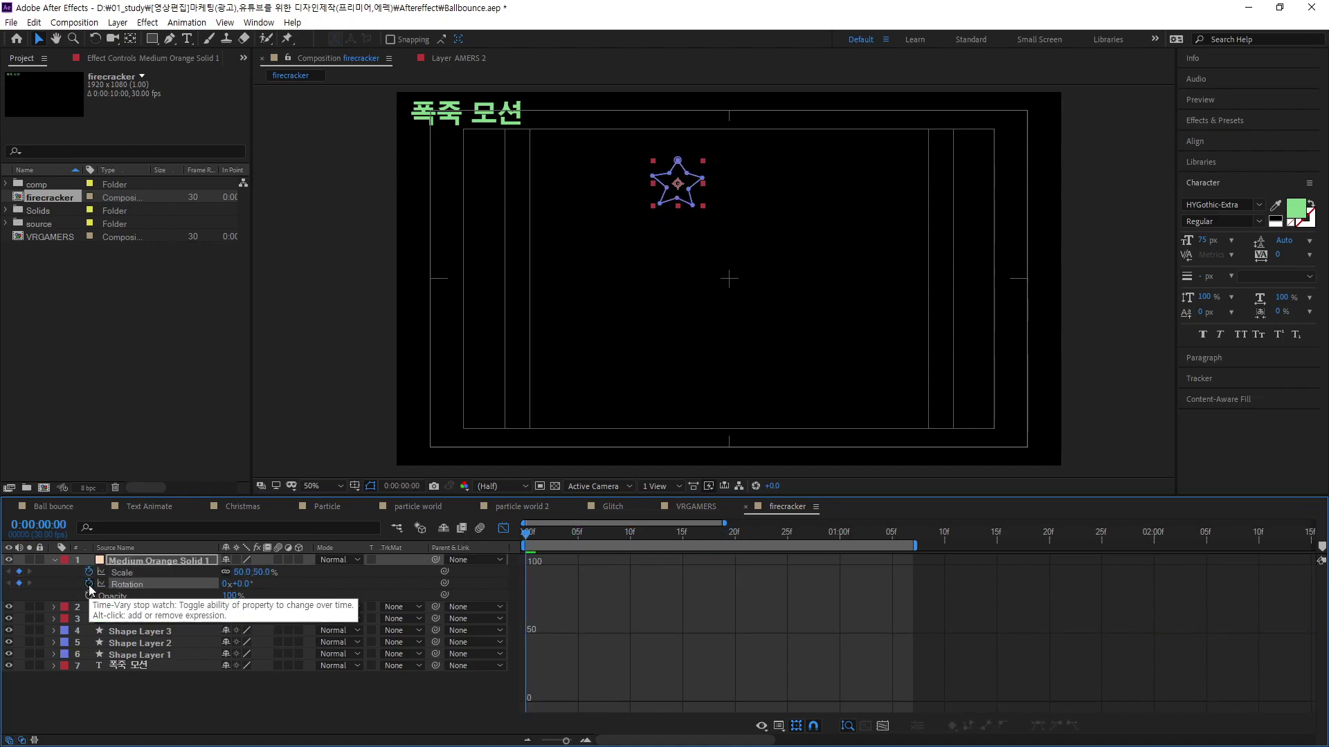
{"action": "left_click_drag", "start_coordinate": [231, 596], "coordinate": [166, 597]}
{"action": "left_click", "coordinate": [88, 596]}
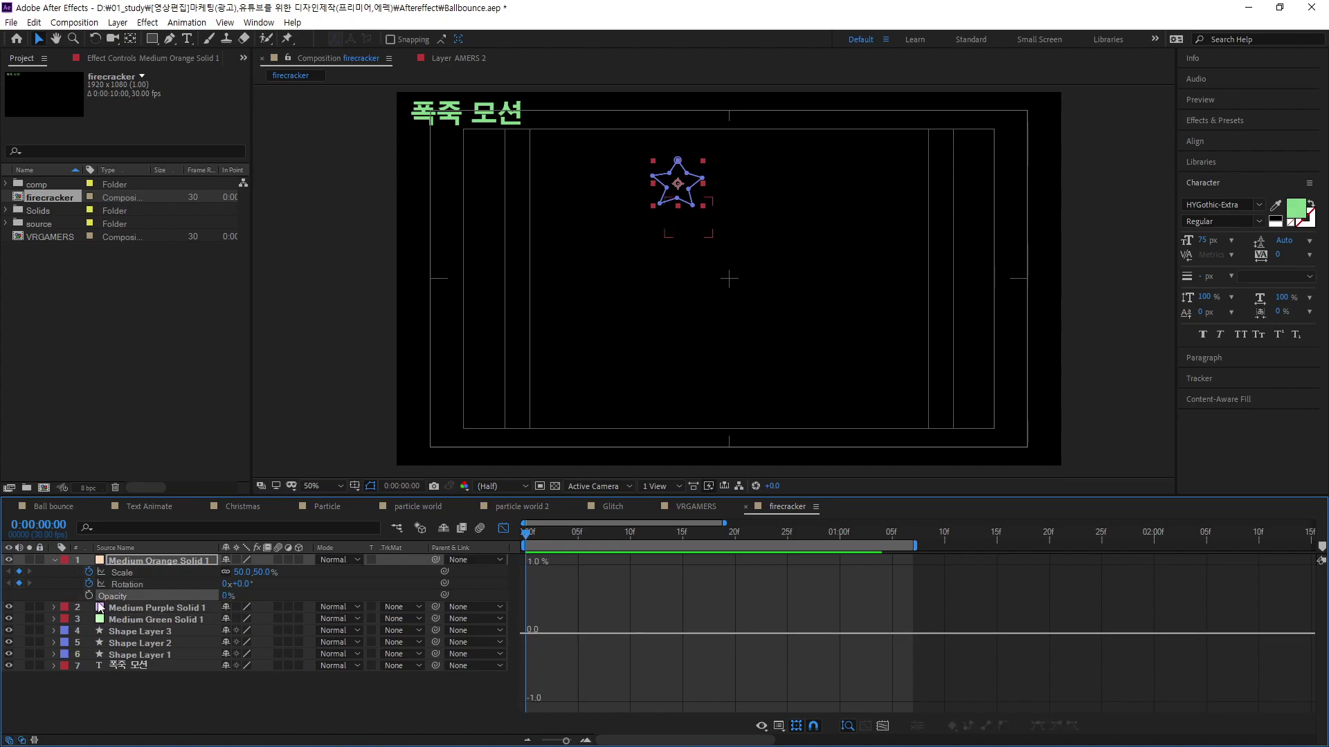
Step: At frame 20, set Scale to 100%, Rotation to 49° and Opacity to 100%
{"action": "left_click_drag", "start_coordinate": [533, 541], "coordinate": [733, 580]}
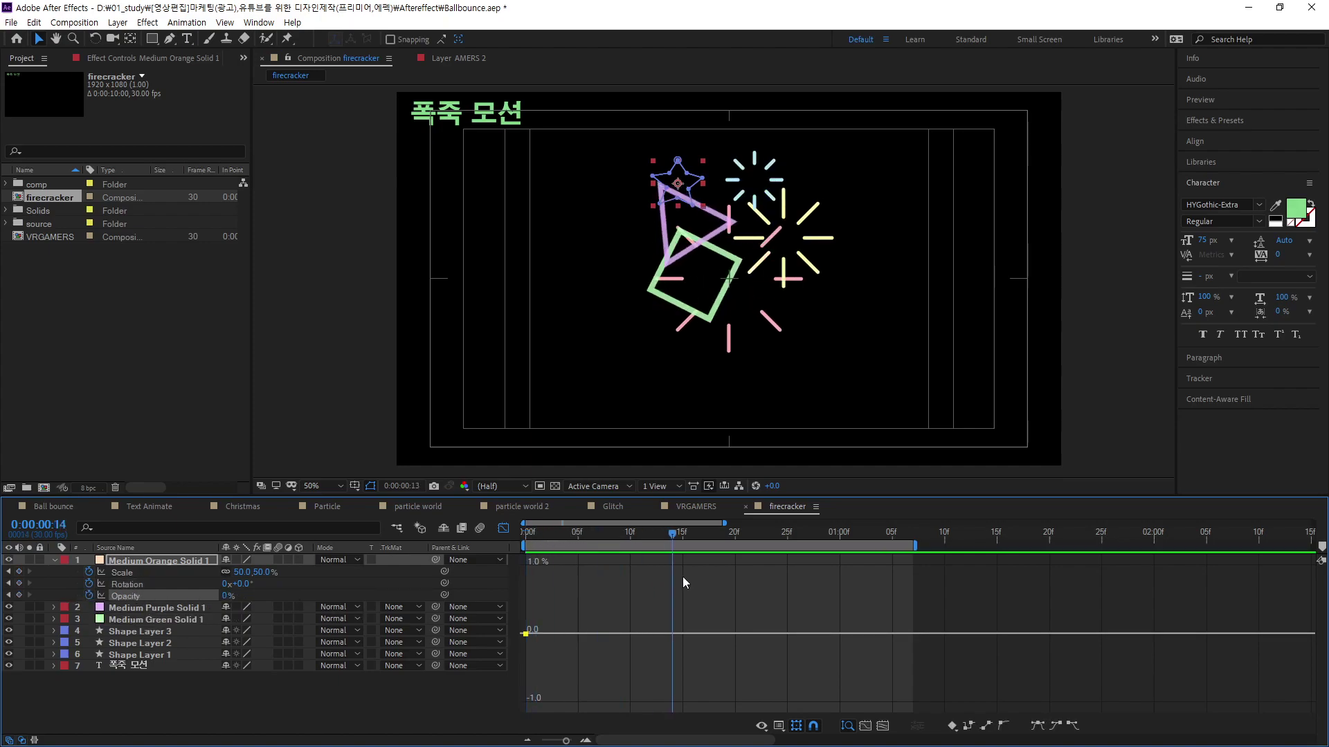
{"action": "left_click", "coordinate": [242, 572]}
{"action": "type", "text": "100"}
{"action": "key", "text": "Return"}
{"action": "left_click_drag", "start_coordinate": [240, 587], "coordinate": [233, 611]}
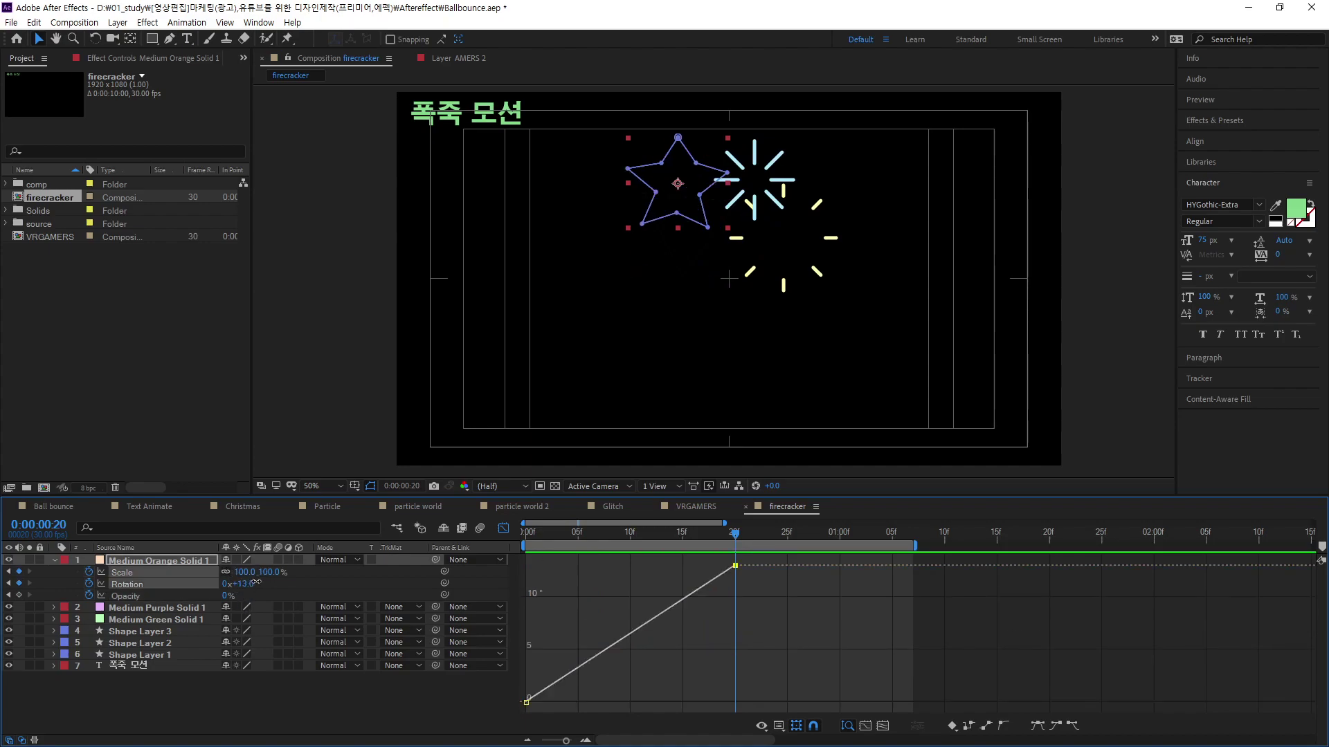
{"action": "left_click", "coordinate": [227, 595]}
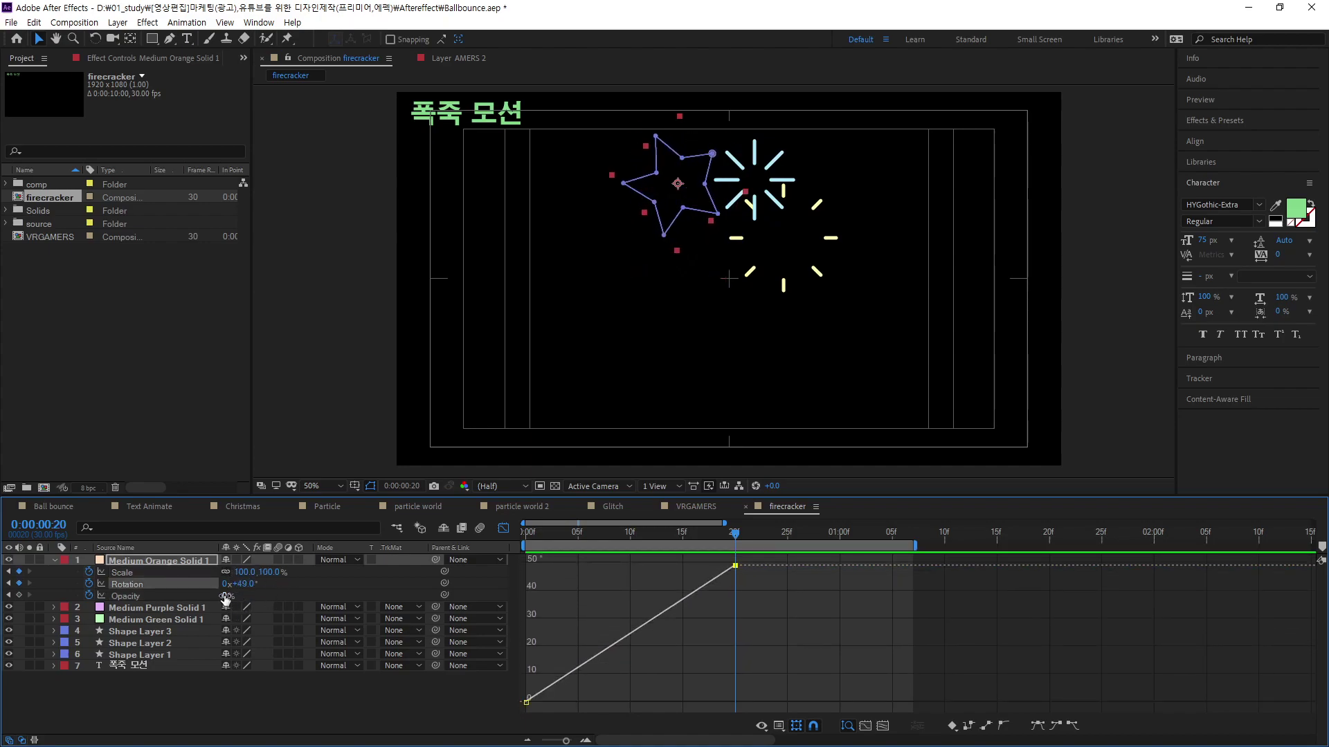
{"action": "type", "text": "100"}
{"action": "key", "text": "Return"}
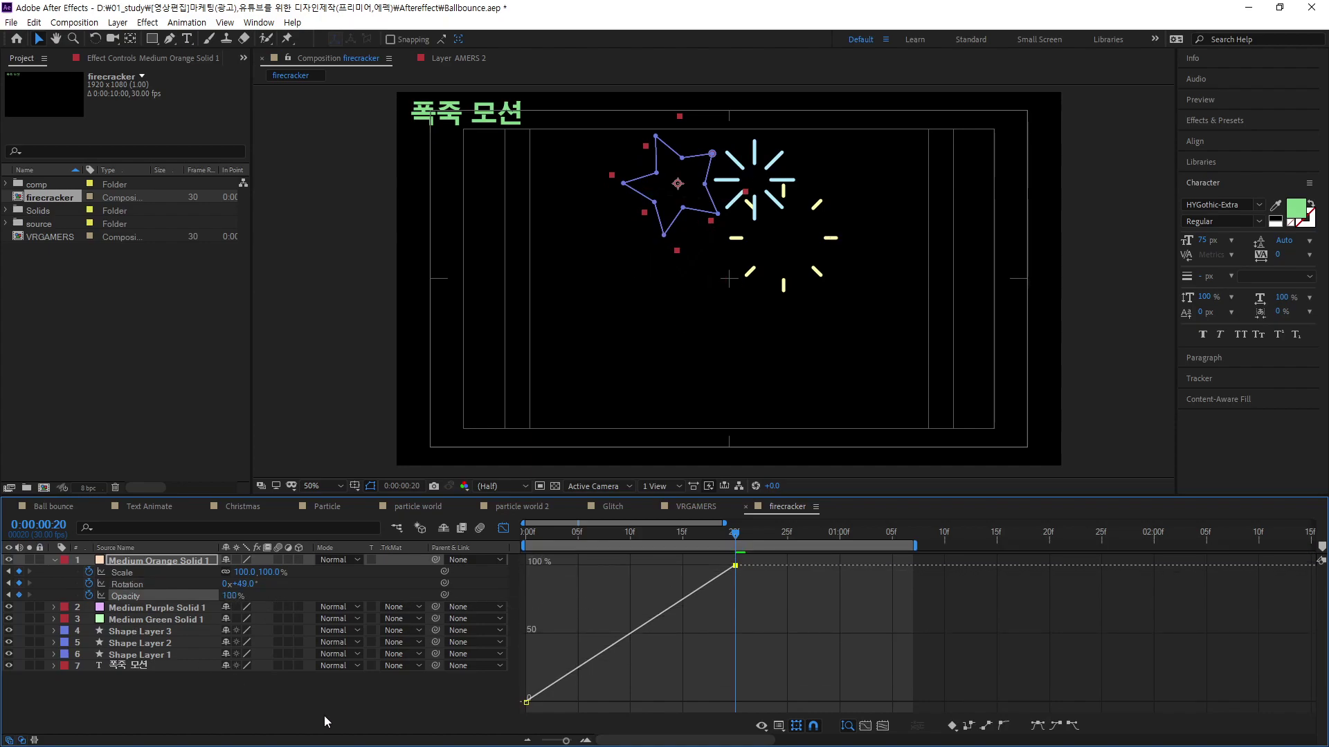
Step: Ease the Opacity keyframes and steepen the first handle so the fade starts fast
{"action": "left_click", "coordinate": [131, 598]}
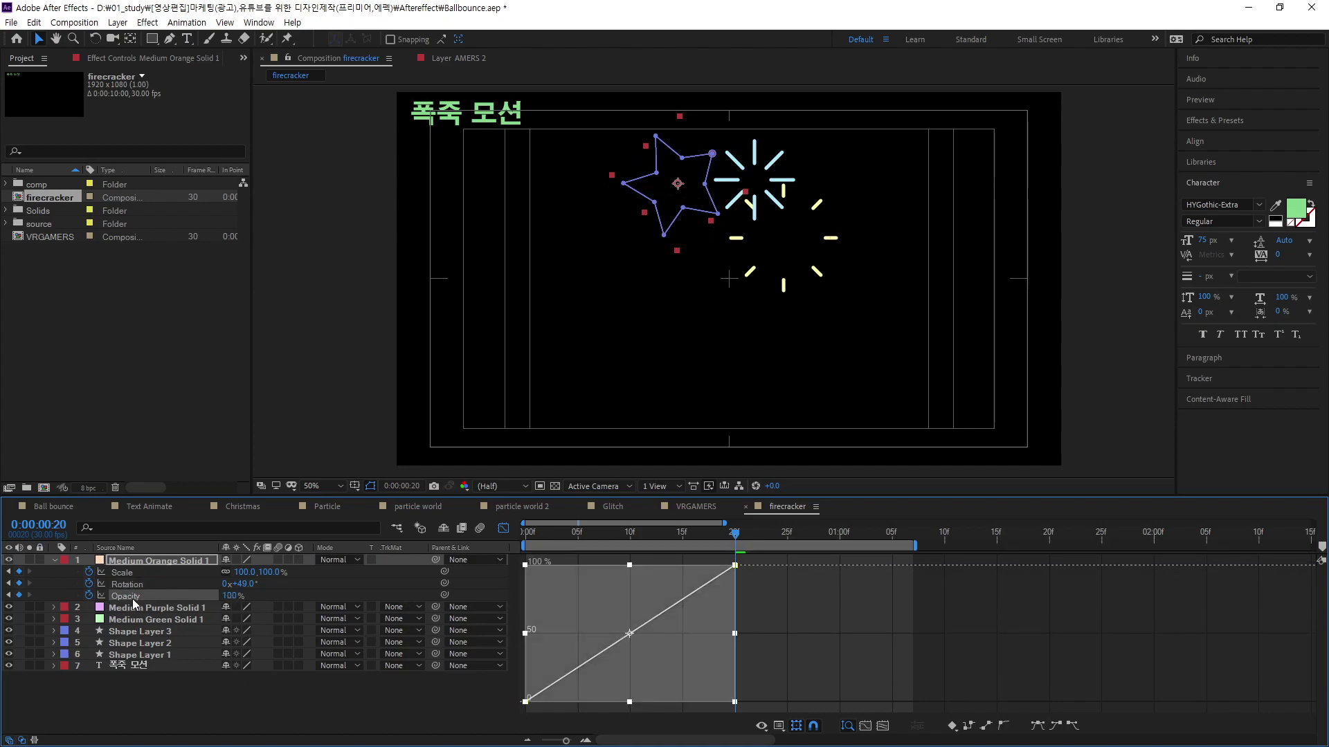
{"action": "left_click", "coordinate": [1036, 725]}
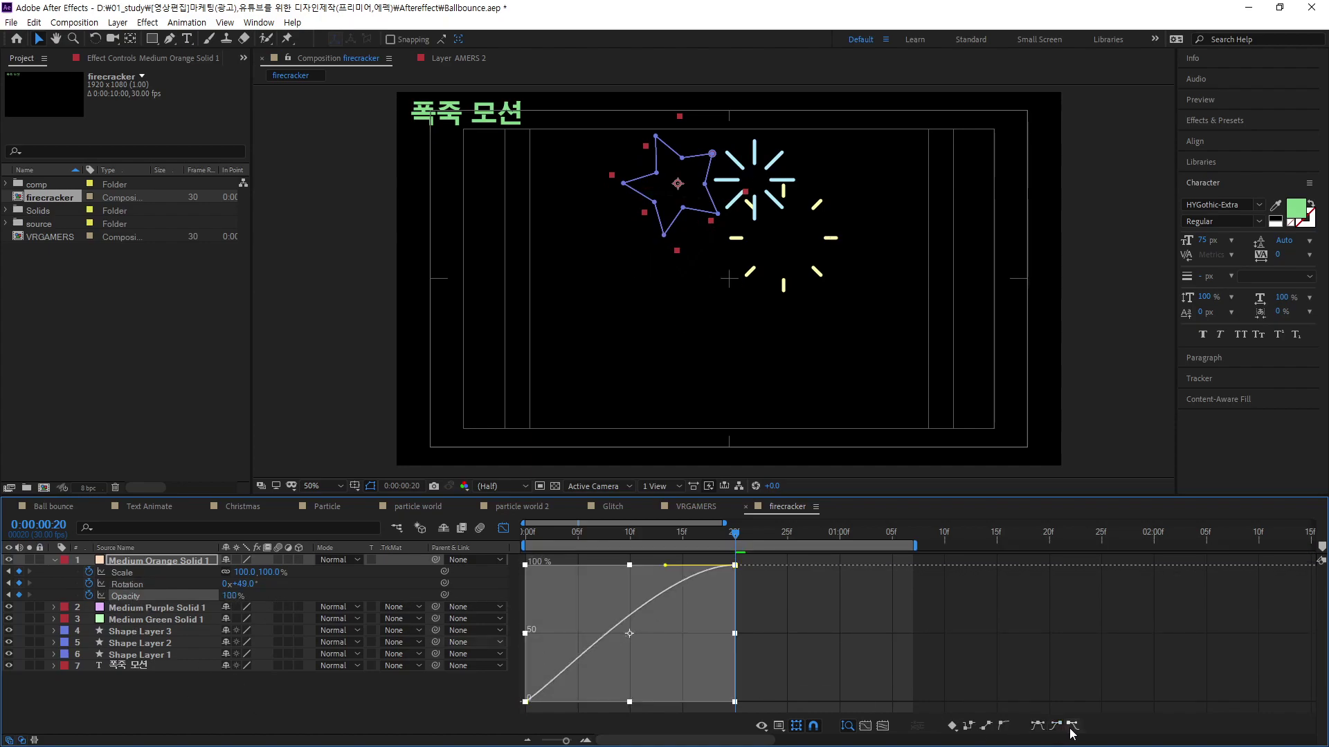
{"action": "left_click", "coordinate": [929, 653]}
{"action": "left_click", "coordinate": [525, 702]}
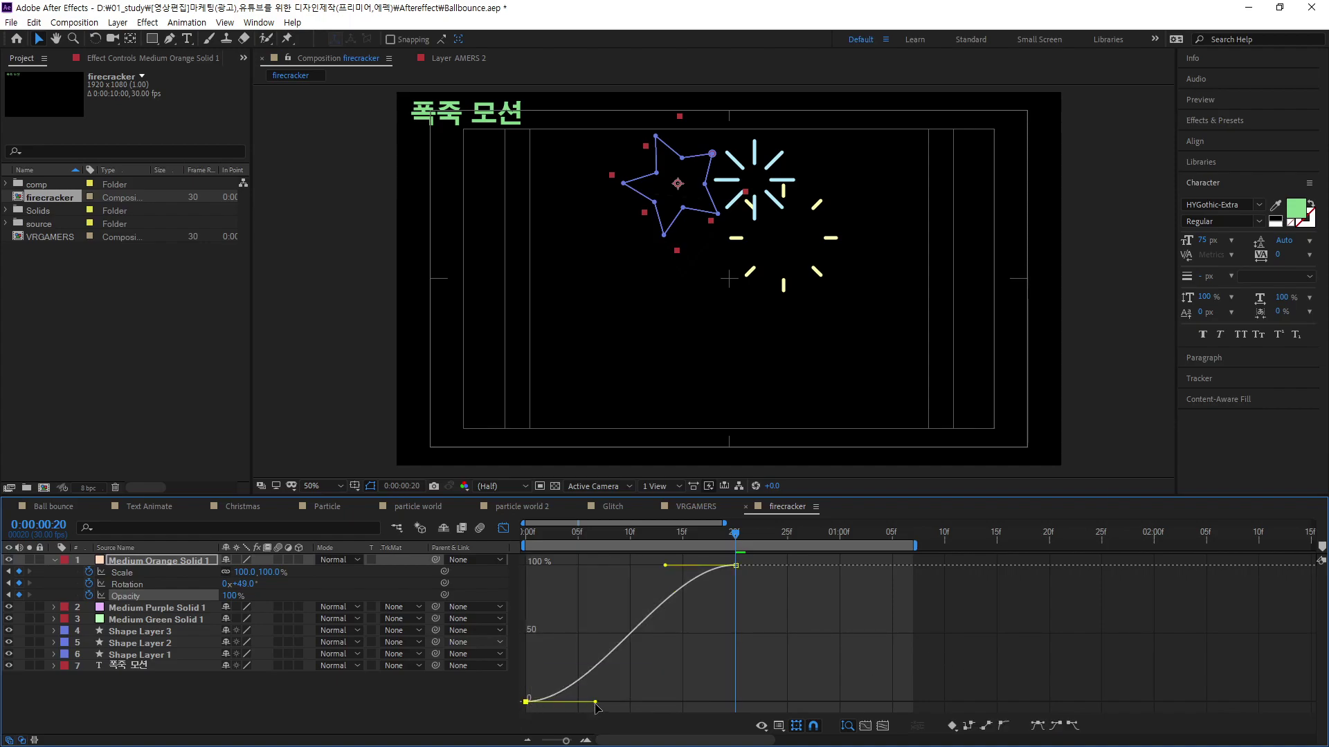
{"action": "left_click_drag", "start_coordinate": [595, 701], "coordinate": [552, 638]}
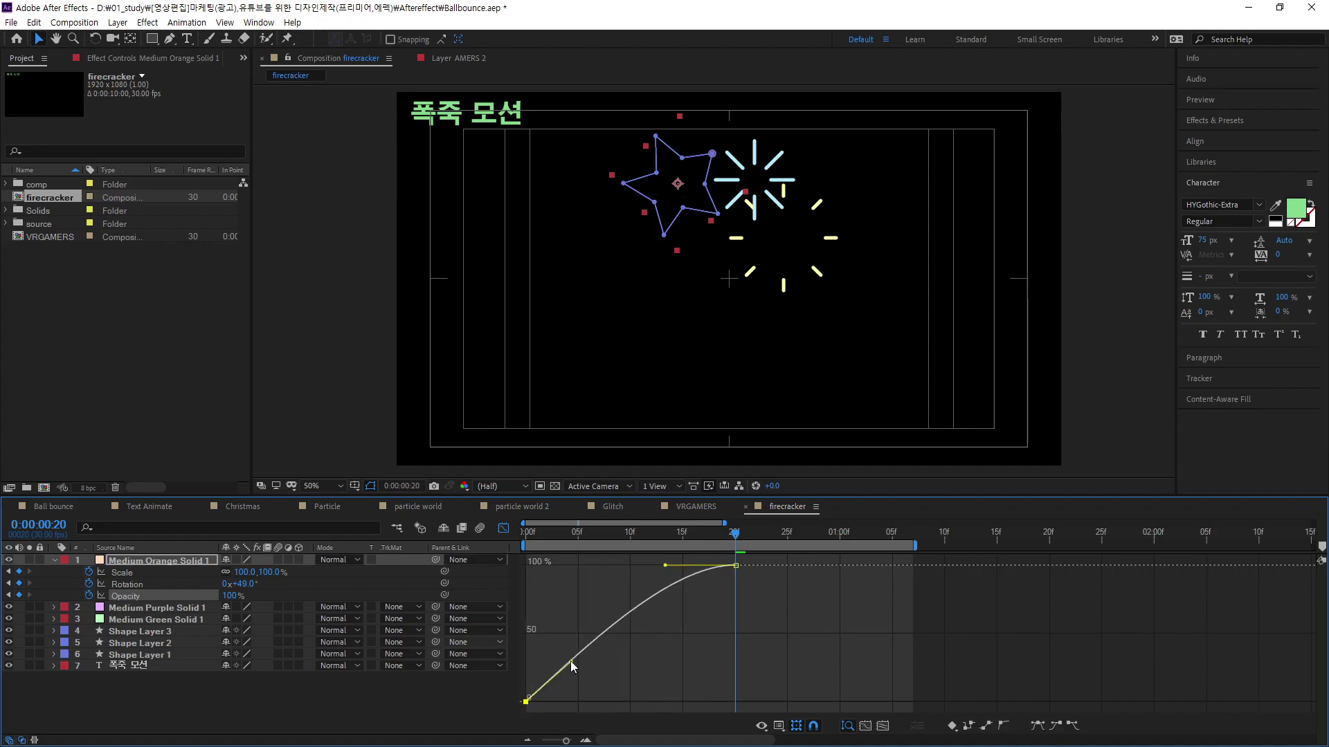
Step: Ease the Rotation and Scale curves with steep first handles so they settle gently at frame 20
{"action": "left_click", "coordinate": [143, 585]}
{"action": "left_click", "coordinate": [1055, 727]}
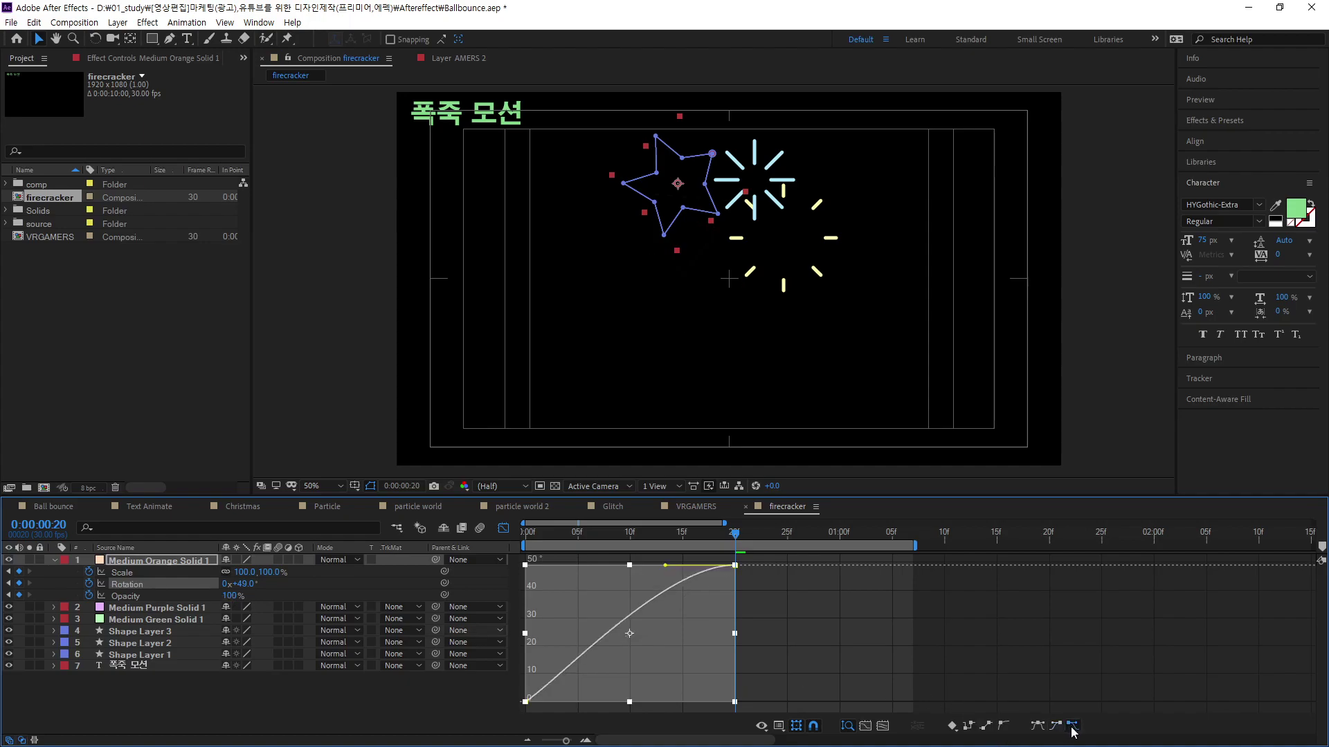
{"action": "left_click_drag", "start_coordinate": [596, 702], "coordinate": [560, 640]}
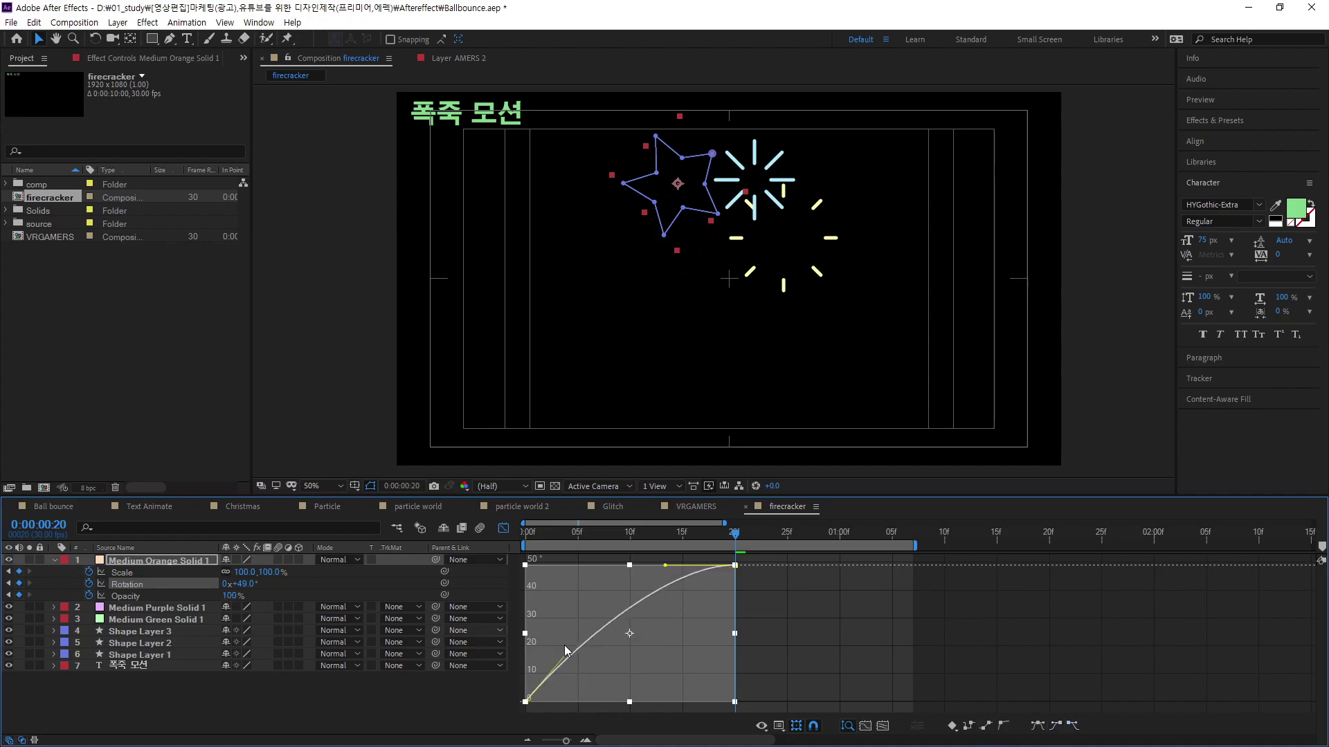
{"action": "left_click", "coordinate": [122, 573]}
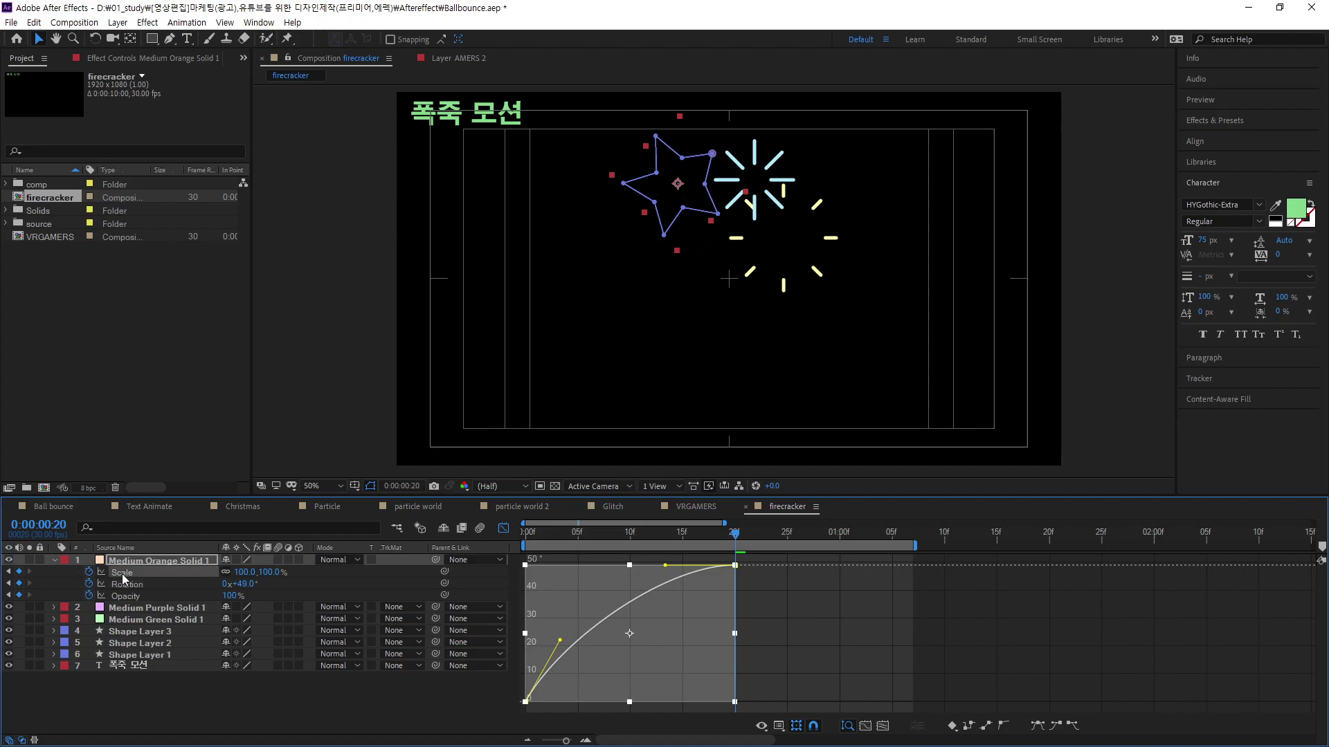
{"action": "left_click", "coordinate": [1071, 726]}
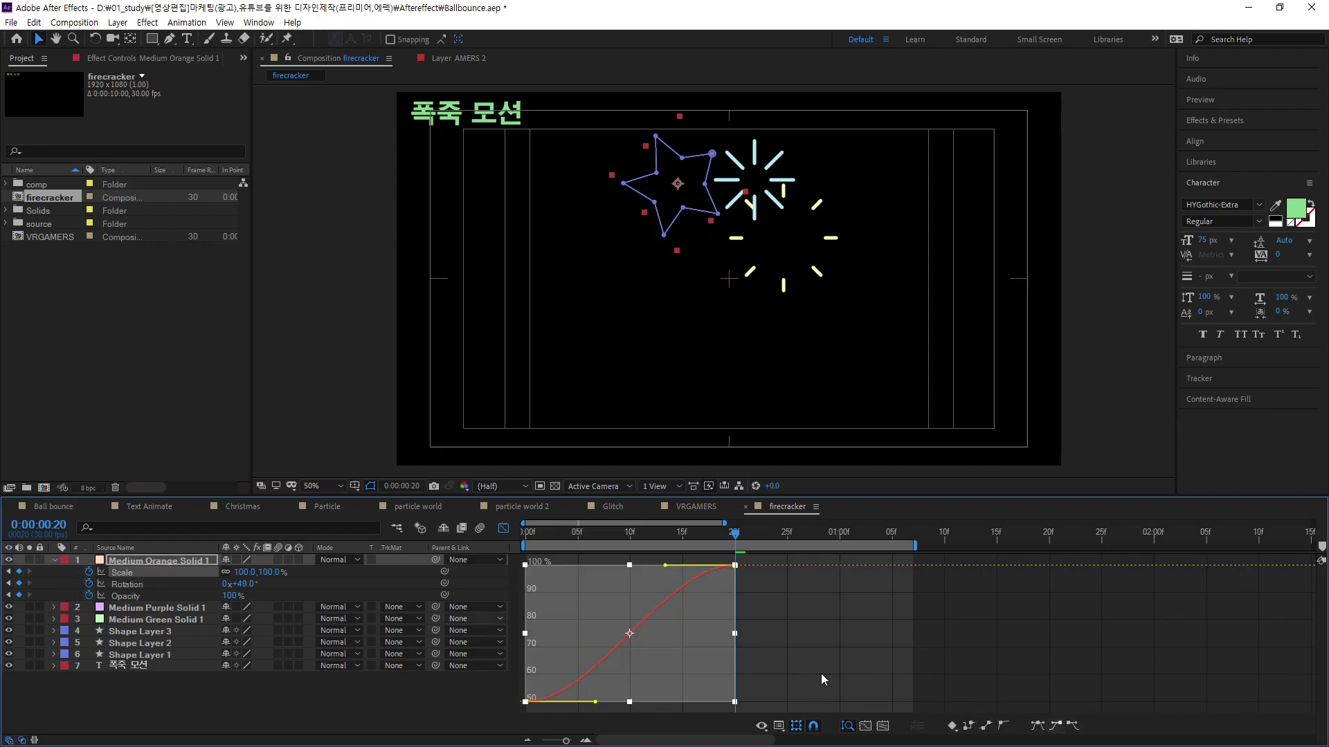
{"action": "left_click_drag", "start_coordinate": [596, 704], "coordinate": [561, 650]}
{"action": "left_click", "coordinate": [162, 562]}
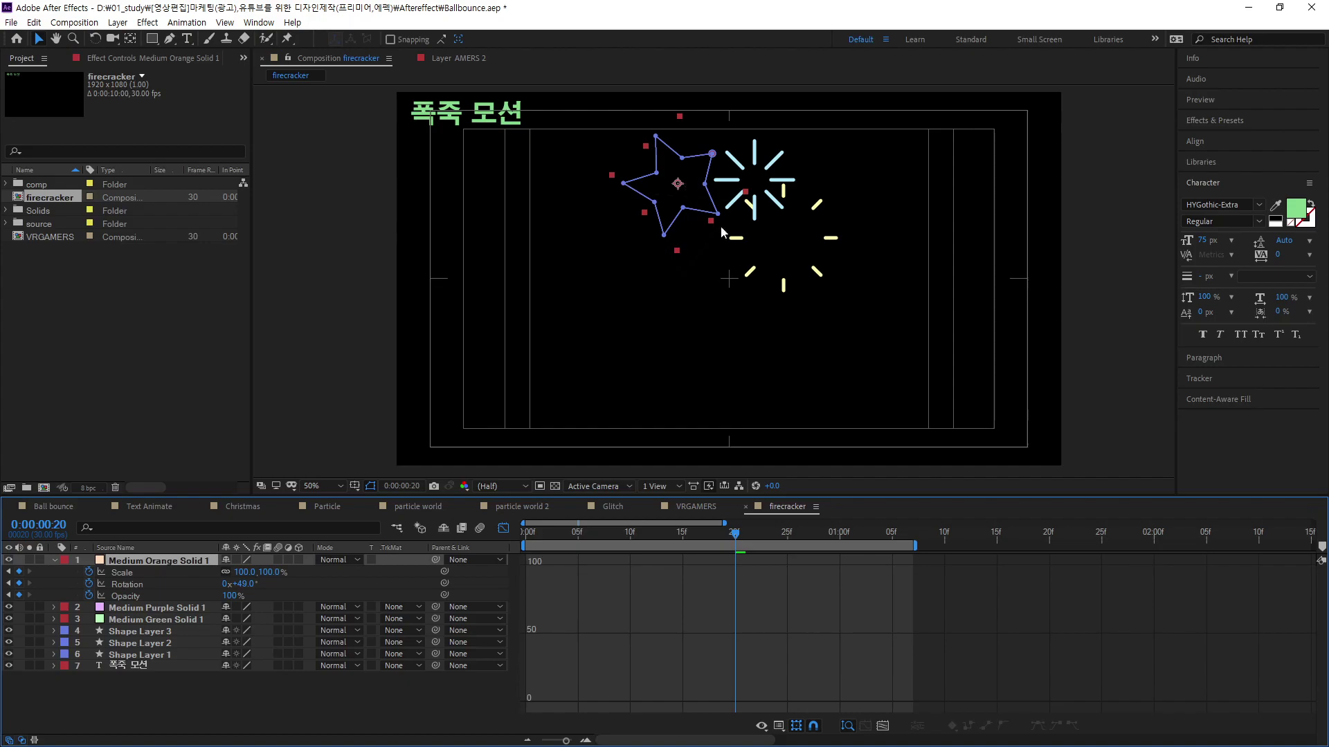
Step: Scrub and preview the star's eased animation
{"action": "left_click_drag", "start_coordinate": [740, 541], "coordinate": [807, 574]}
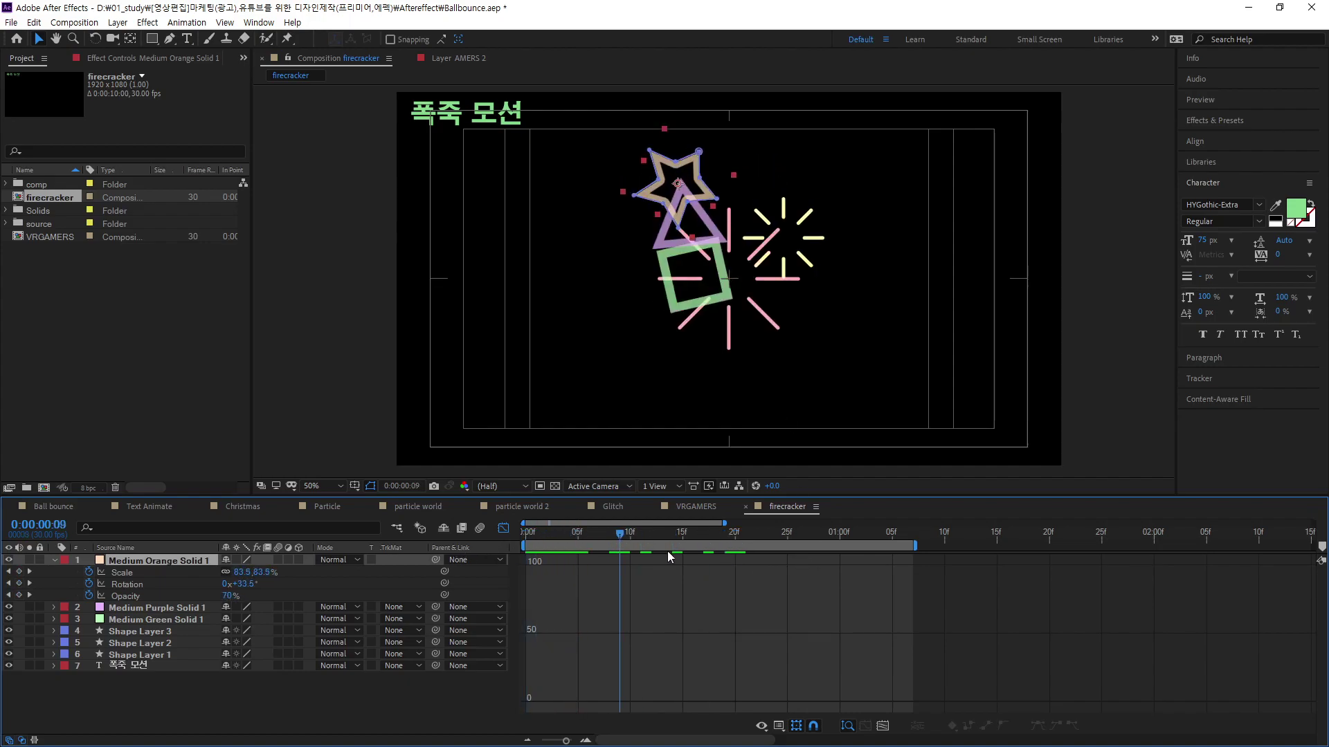
{"action": "key", "text": "space"}
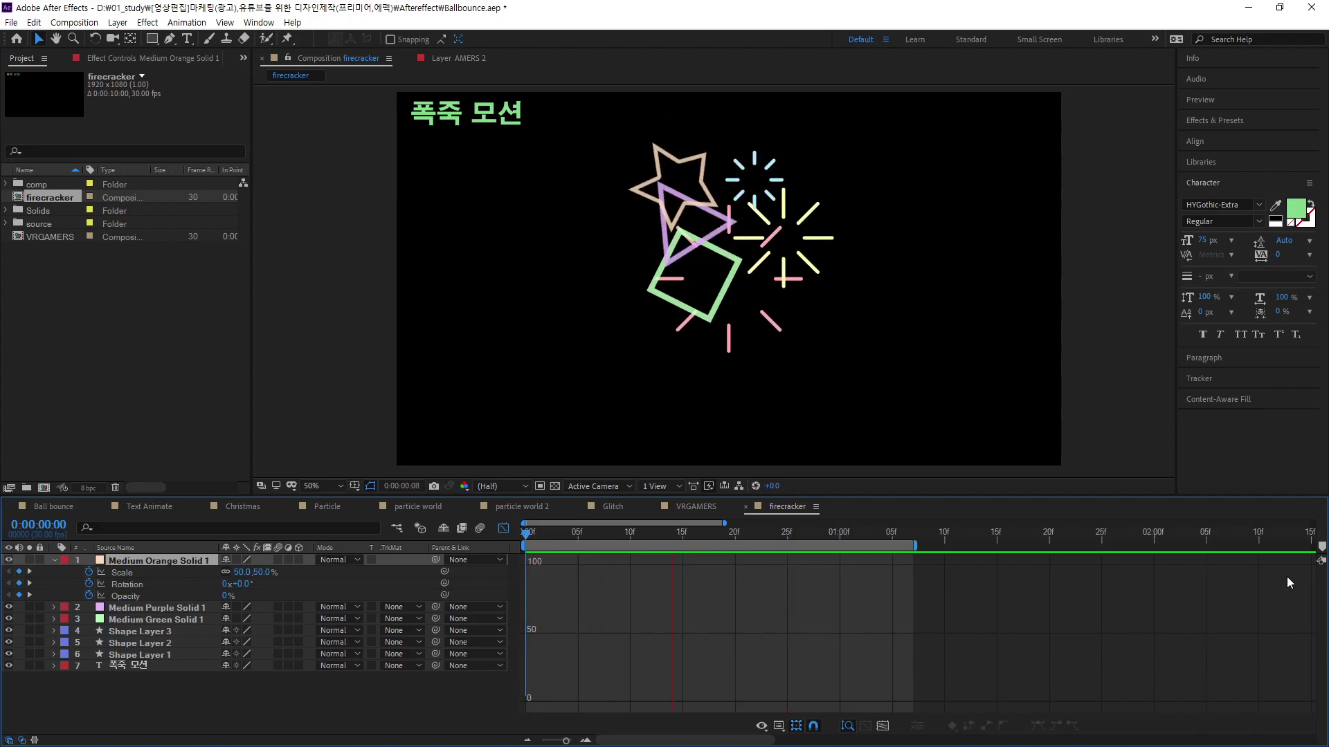
{"action": "key", "text": "space"}
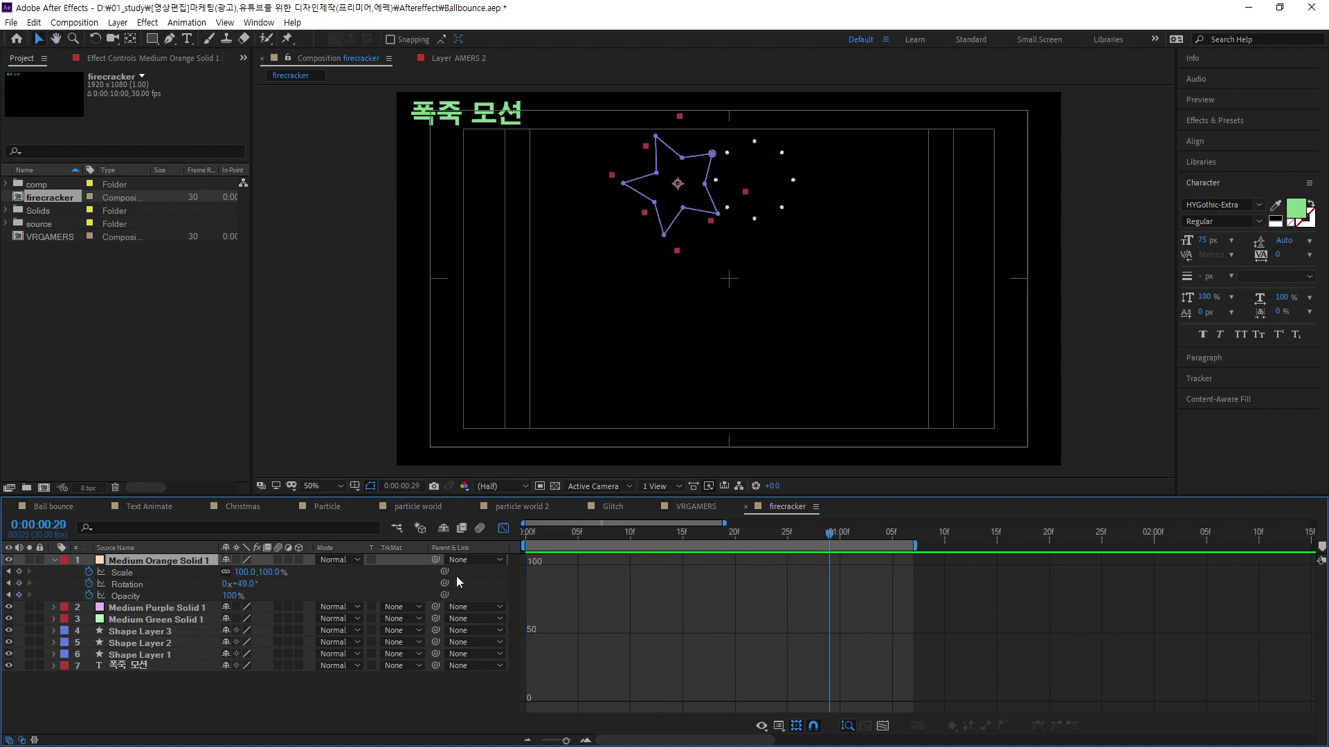
Step: Drag the orange star further left and slightly down, away from the purple triangle
{"action": "left_click", "coordinate": [191, 573]}
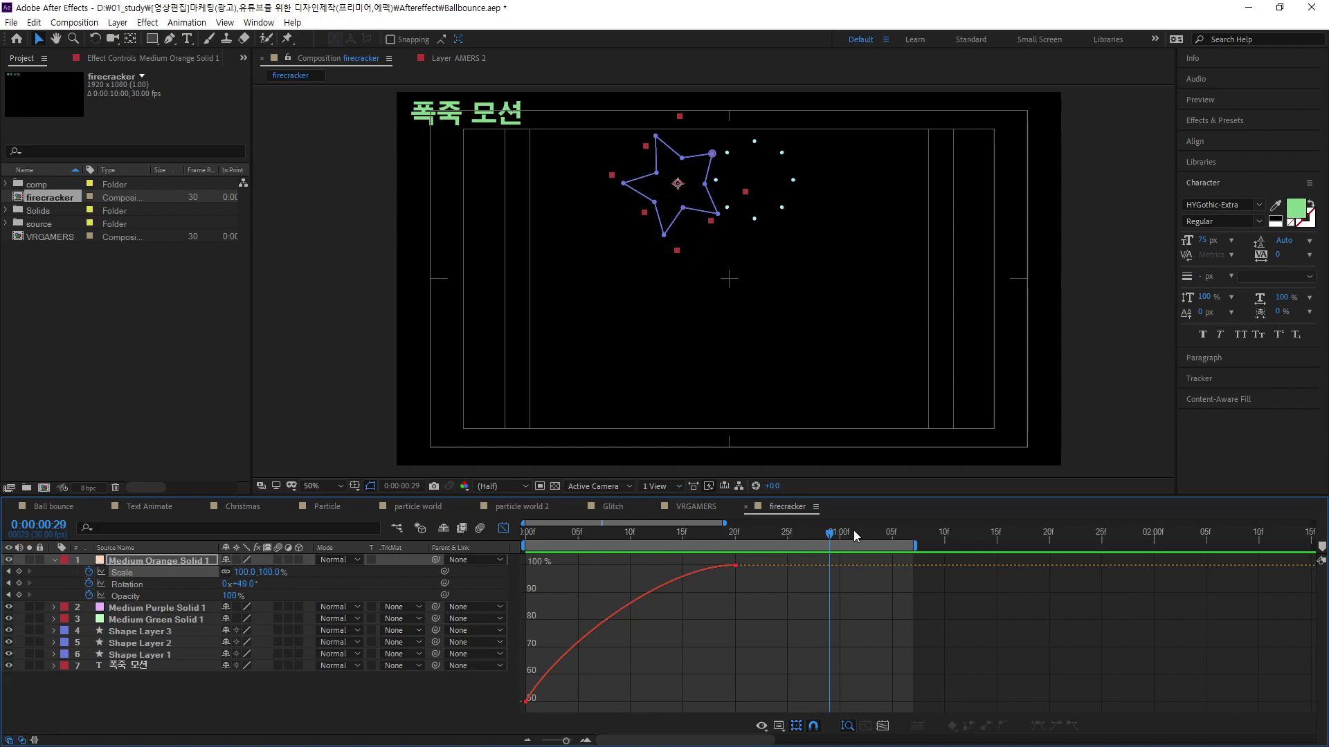
{"action": "left_click_drag", "start_coordinate": [828, 537], "coordinate": [640, 561]}
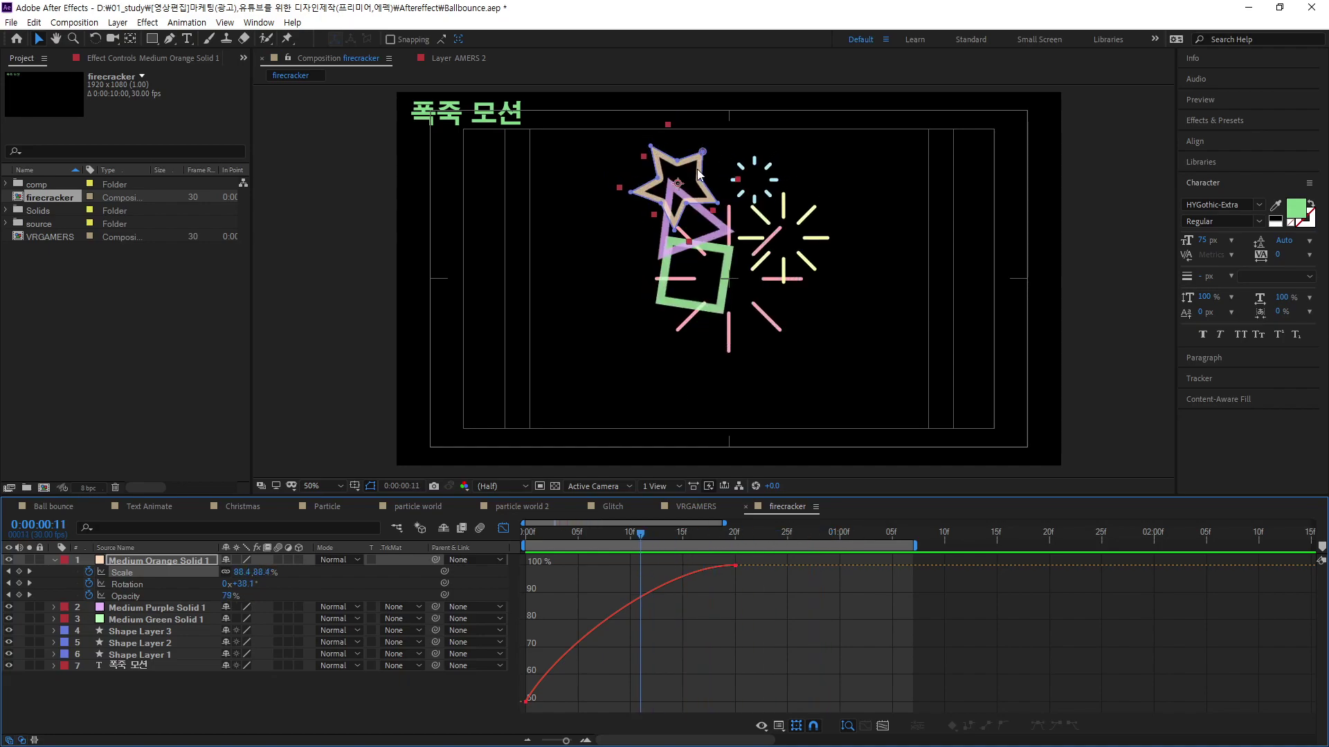
{"action": "left_click_drag", "start_coordinate": [679, 188], "coordinate": [641, 206]}
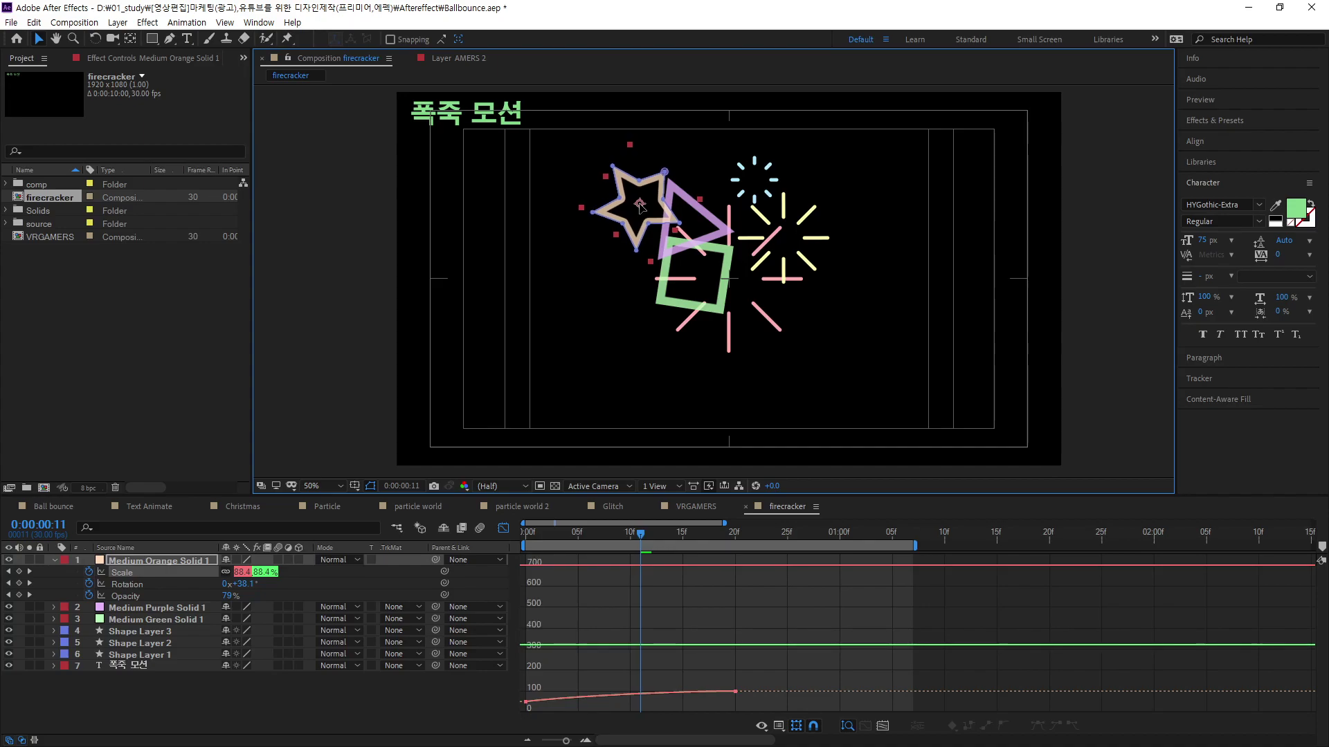
{"action": "mouse_move", "coordinate": [641, 207]}
{"action": "left_mouse_down"}
{"action": "mouse_move", "coordinate": [623, 218]}
{"action": "mouse_move", "coordinate": [598, 184]}
{"action": "mouse_move", "coordinate": [604, 201]}
{"action": "left_mouse_up"}
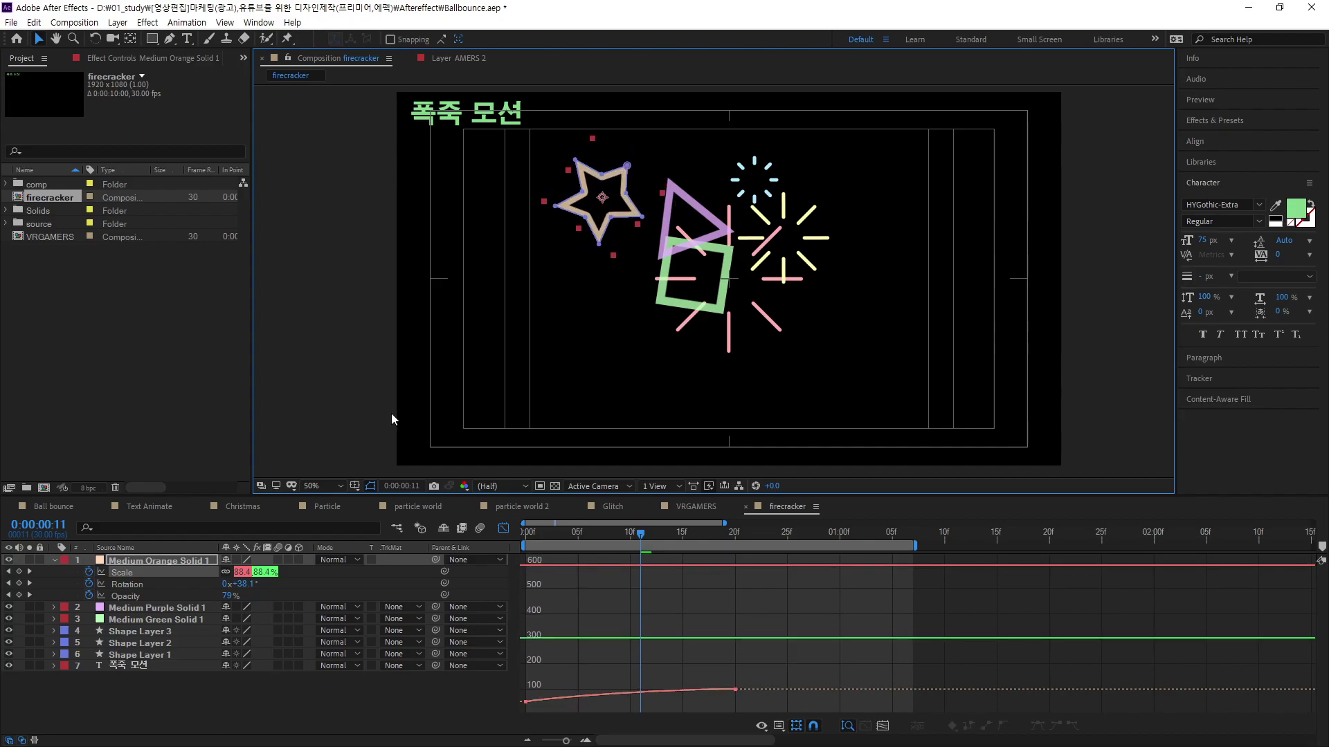
{"action": "left_click_drag", "start_coordinate": [641, 533], "coordinate": [734, 571]}
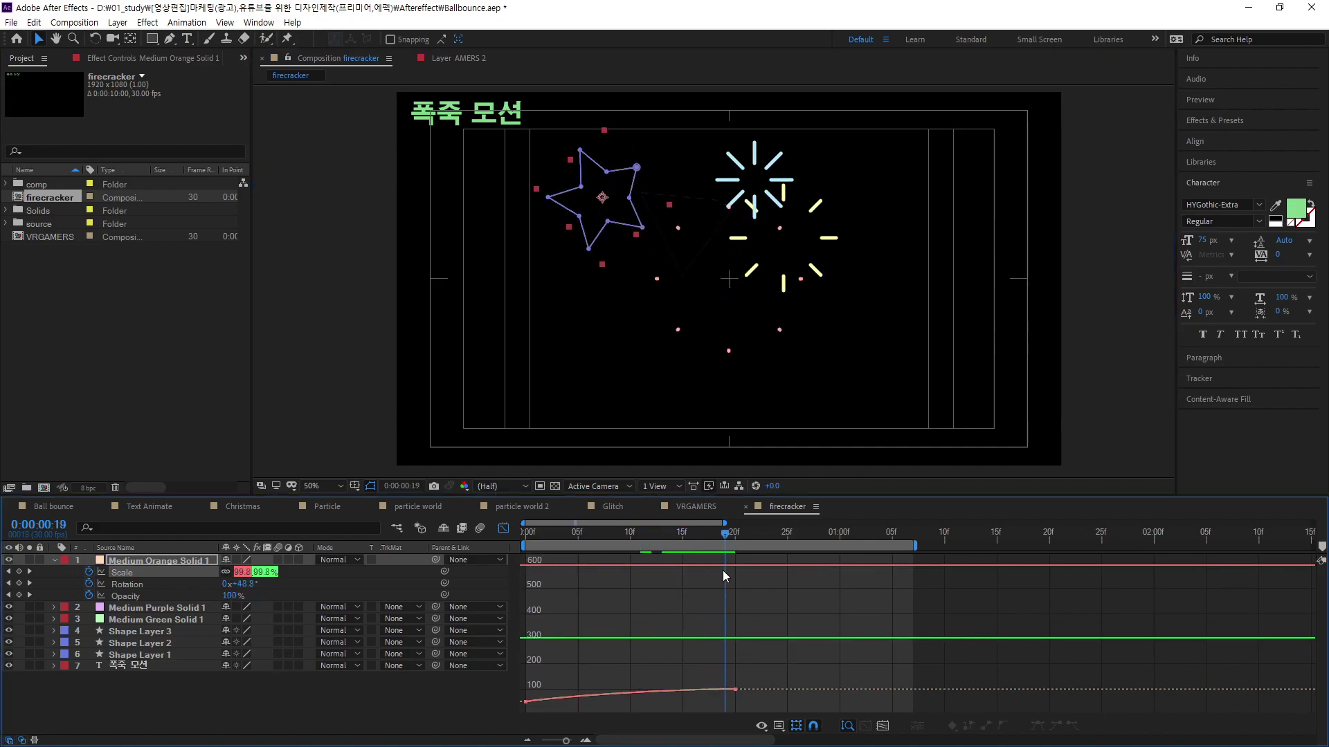
Step: Change the star's Scale keyframes to 60% at frame 20 and 20% at frame 0
{"action": "left_click", "coordinate": [245, 571]}
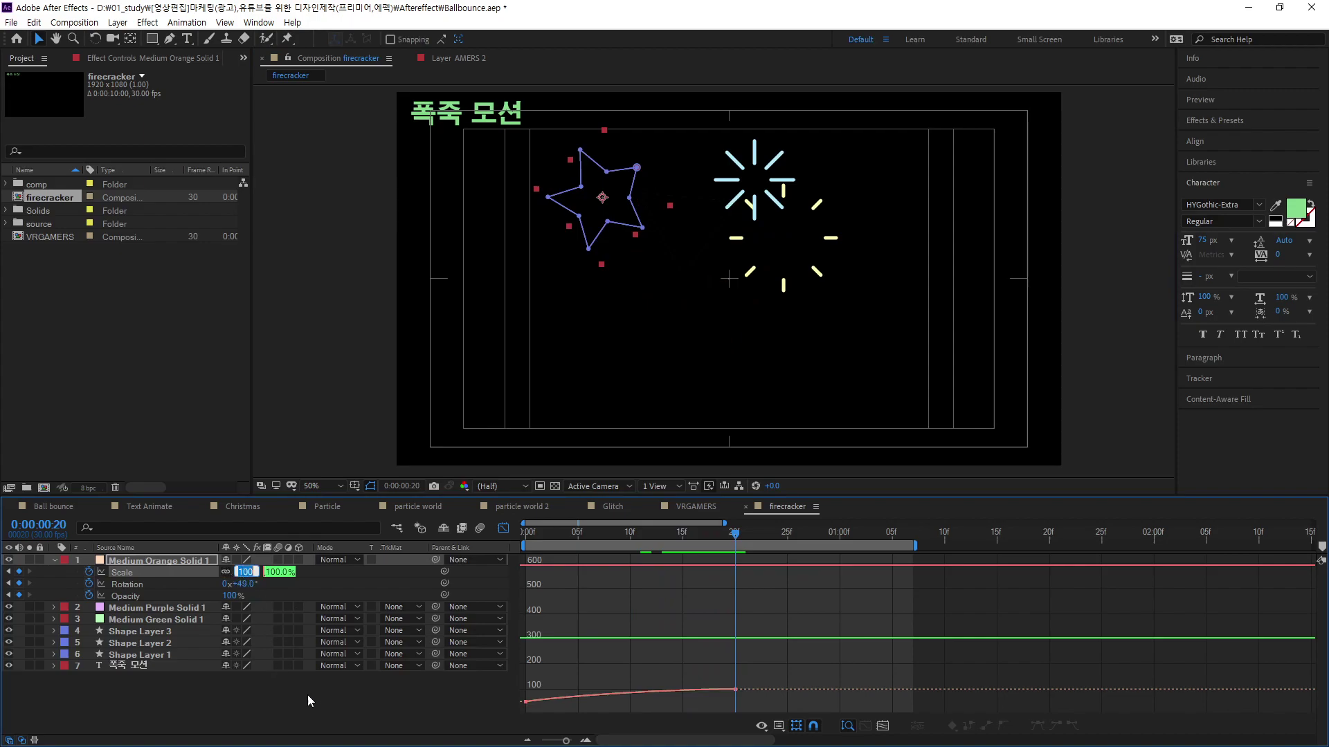
{"action": "type", "text": "80"}
{"action": "key", "text": "Return"}
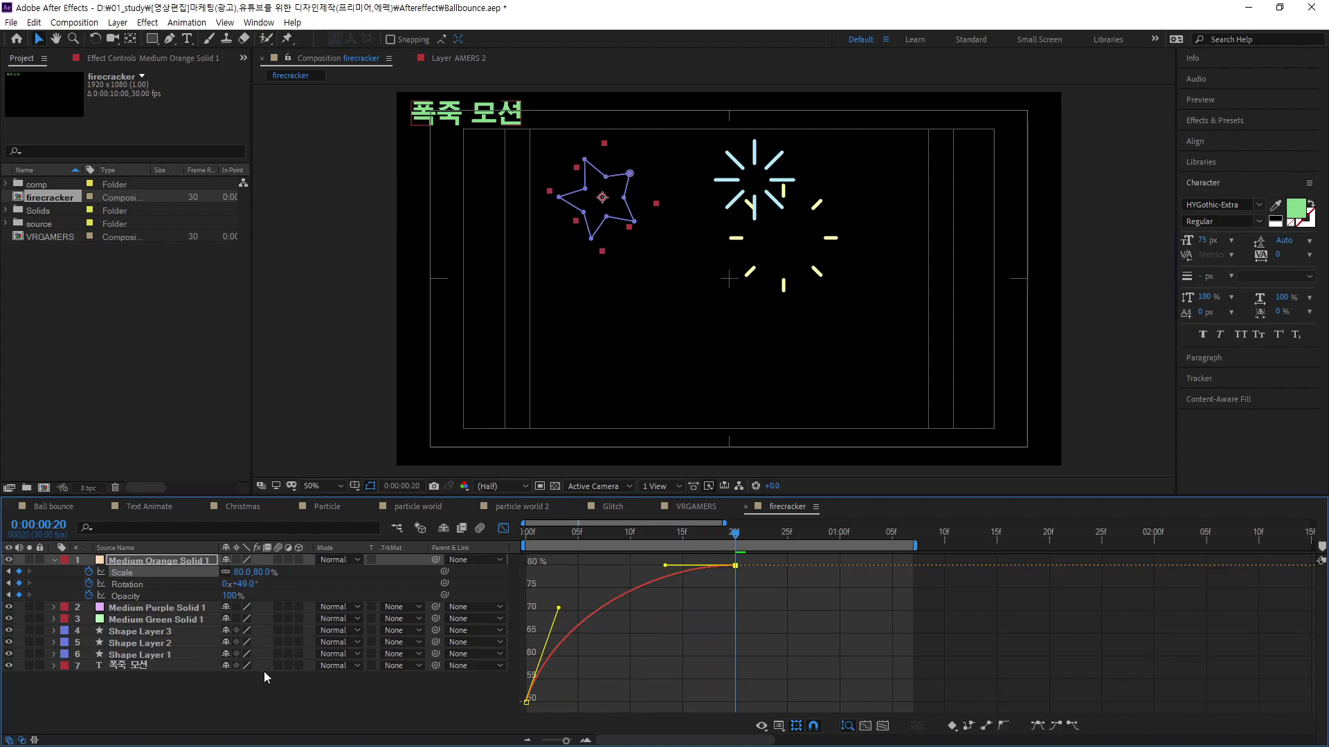
{"action": "left_click", "coordinate": [241, 572]}
{"action": "key", "text": "Return"}
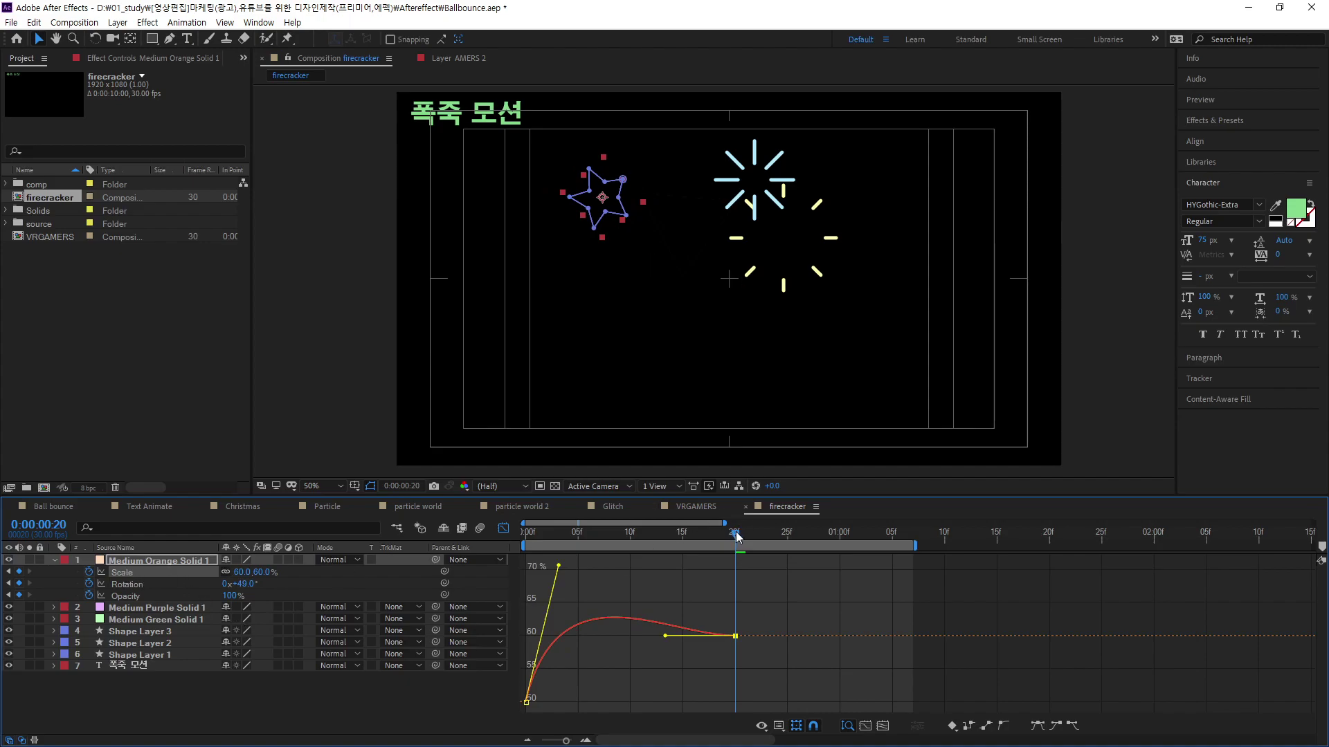
{"action": "left_click_drag", "start_coordinate": [737, 537], "coordinate": [438, 546]}
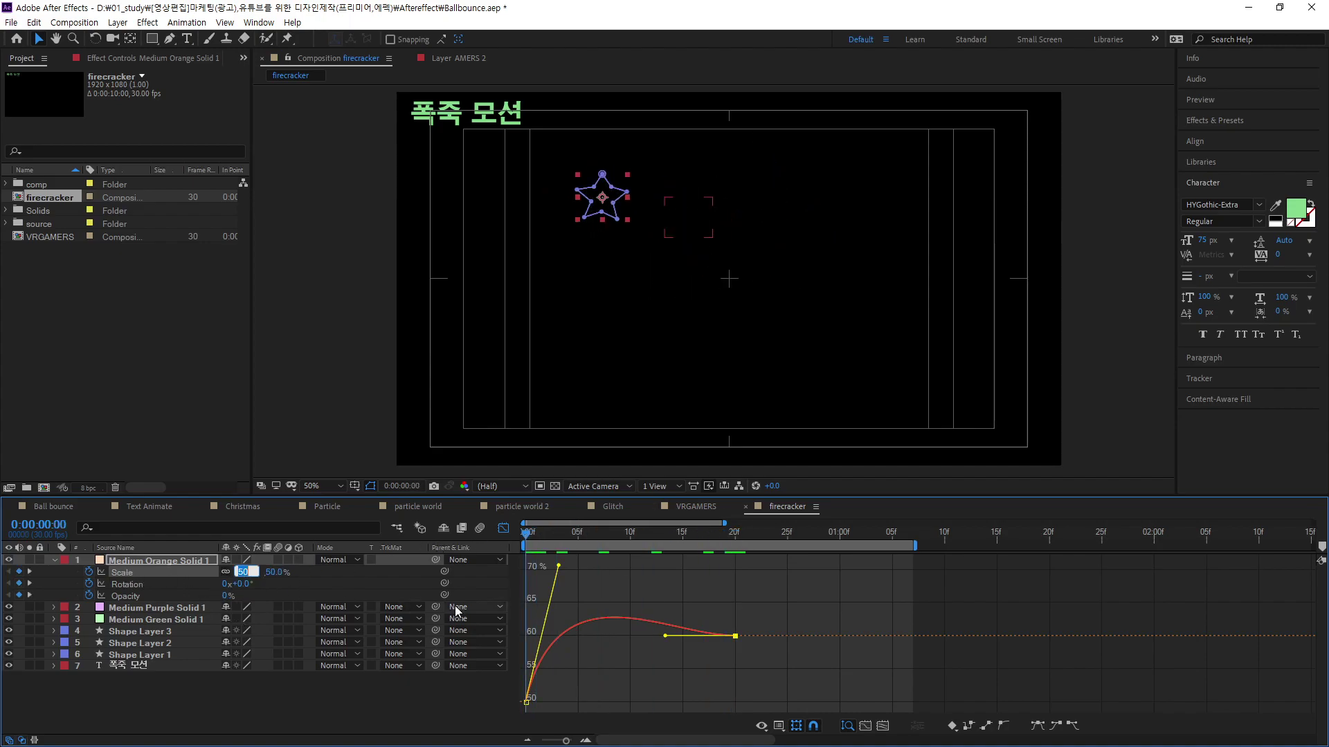
{"action": "type", "text": "20"}
{"action": "key", "text": "Return"}
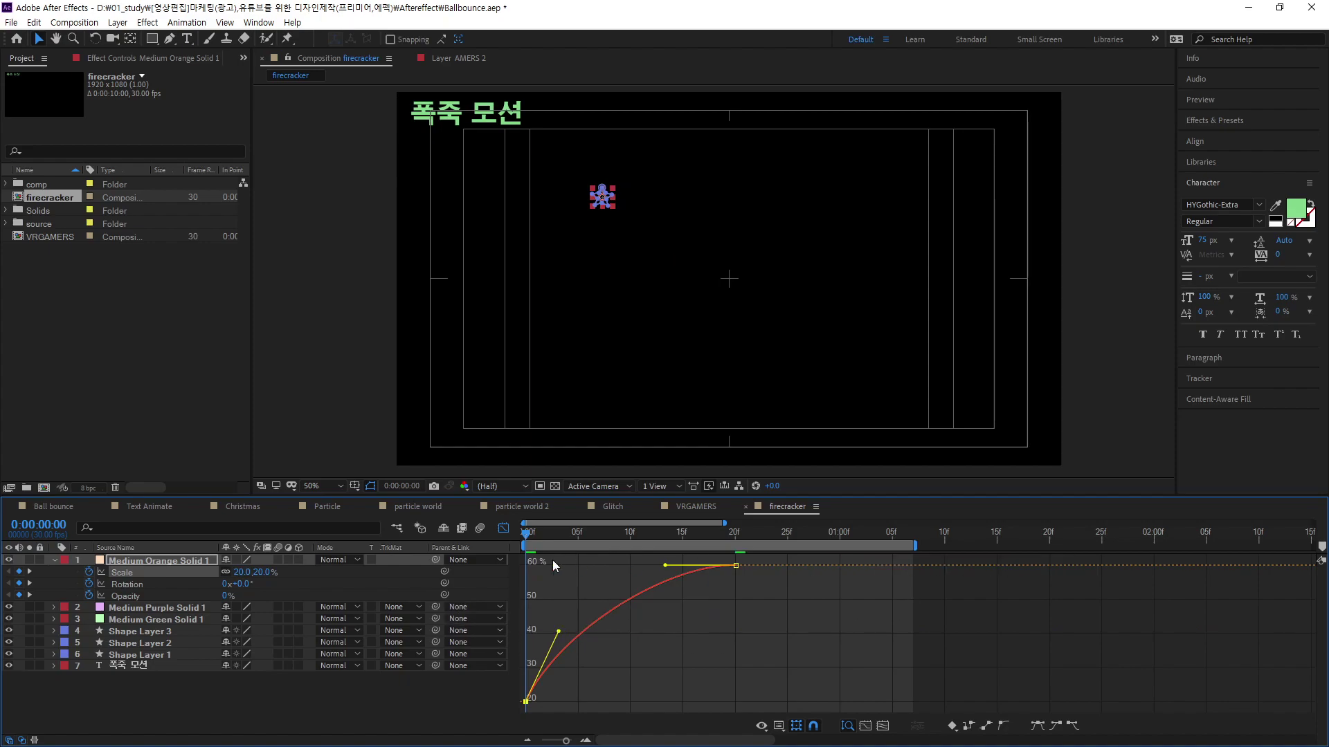
Step: Scrub and preview the smaller scale animation
{"action": "mouse_move", "coordinate": [526, 534]}
{"action": "left_mouse_down"}
{"action": "mouse_move", "coordinate": [512, 582]}
{"action": "mouse_move", "coordinate": [773, 611]}
{"action": "left_mouse_up"}
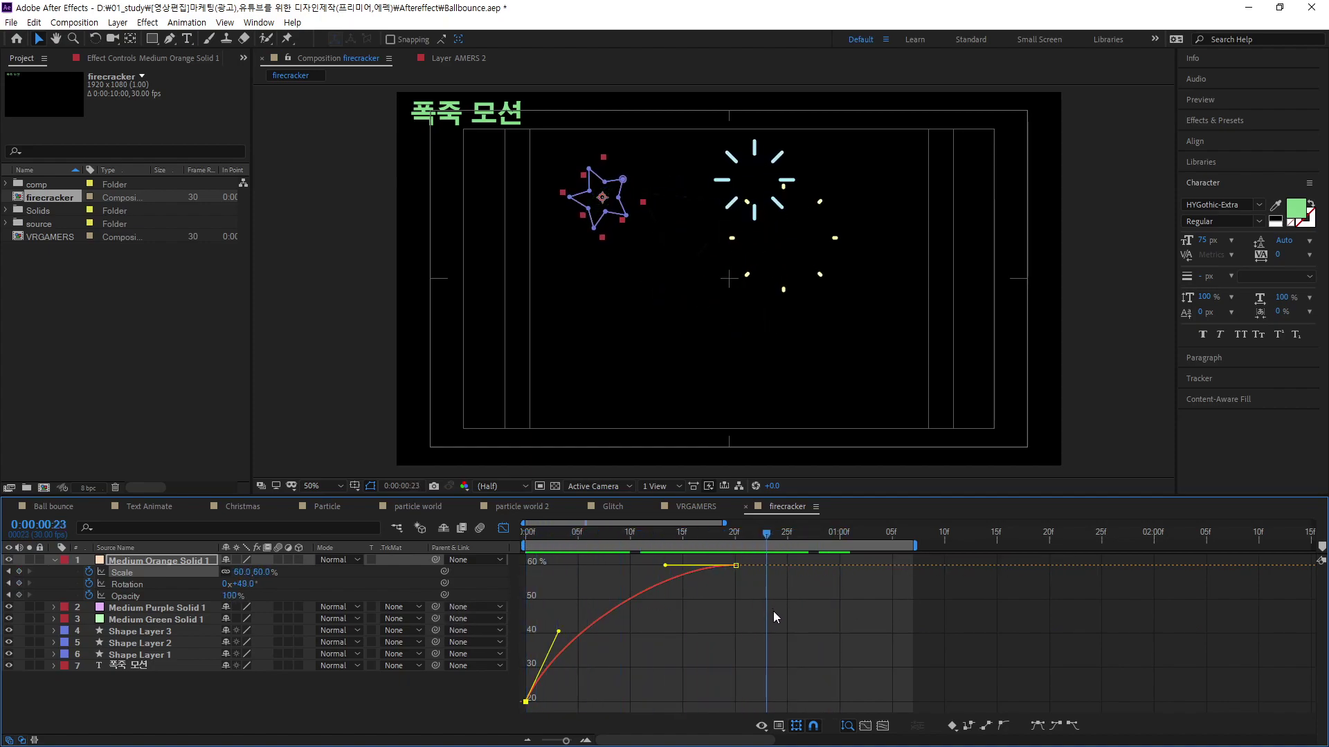
{"action": "left_click", "coordinate": [359, 711]}
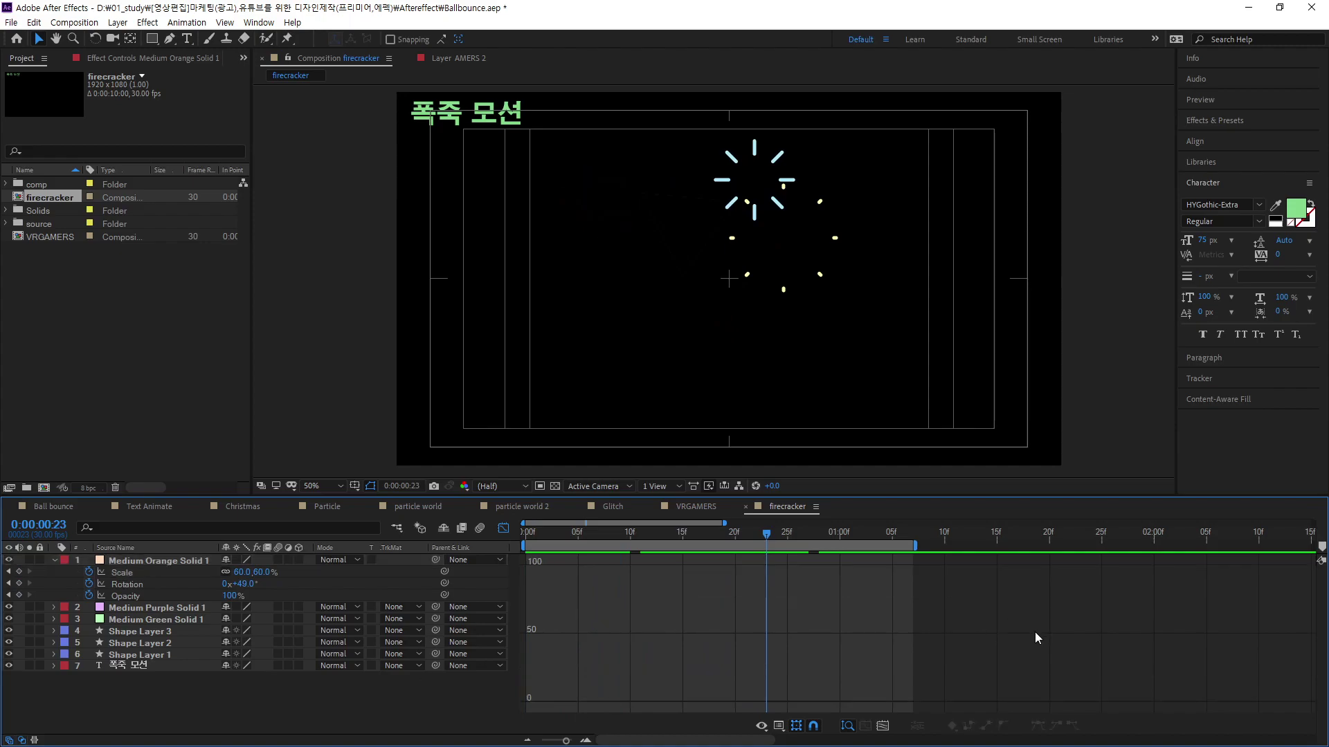
{"action": "key", "text": "space"}
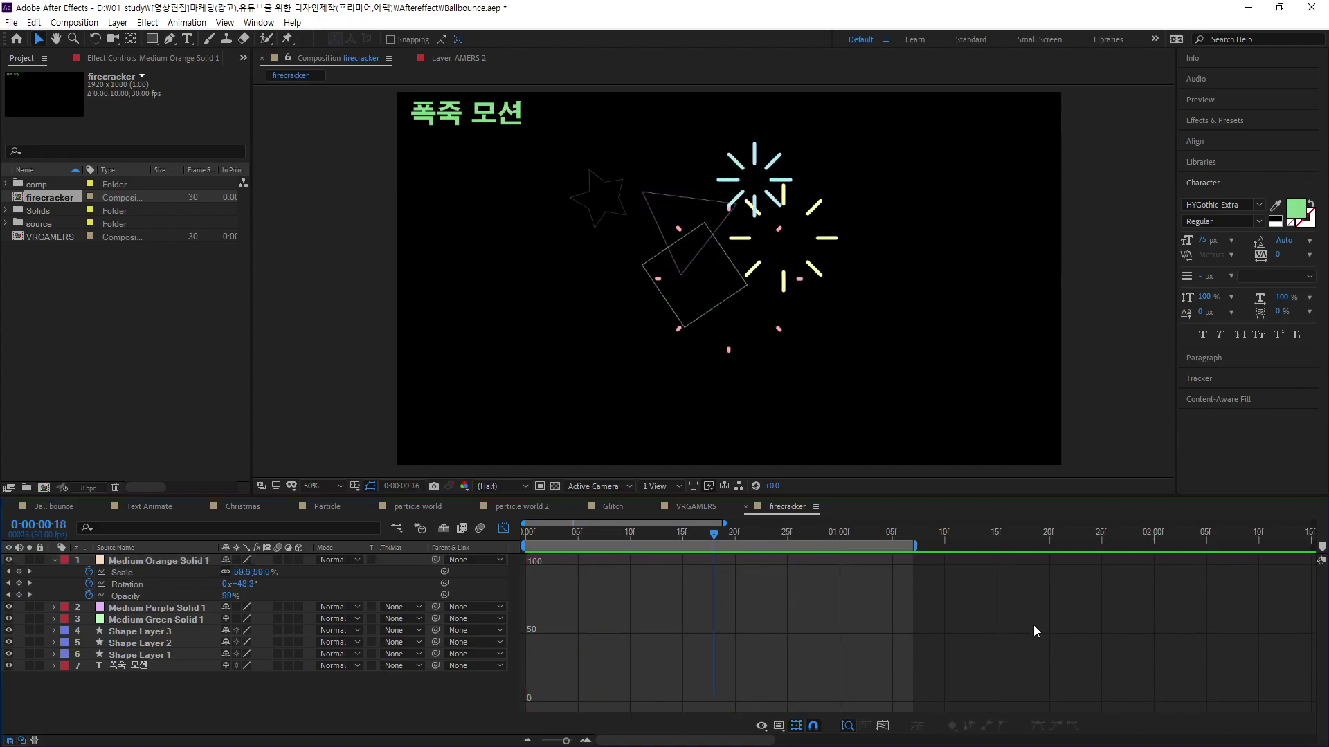
{"action": "key", "text": "space"}
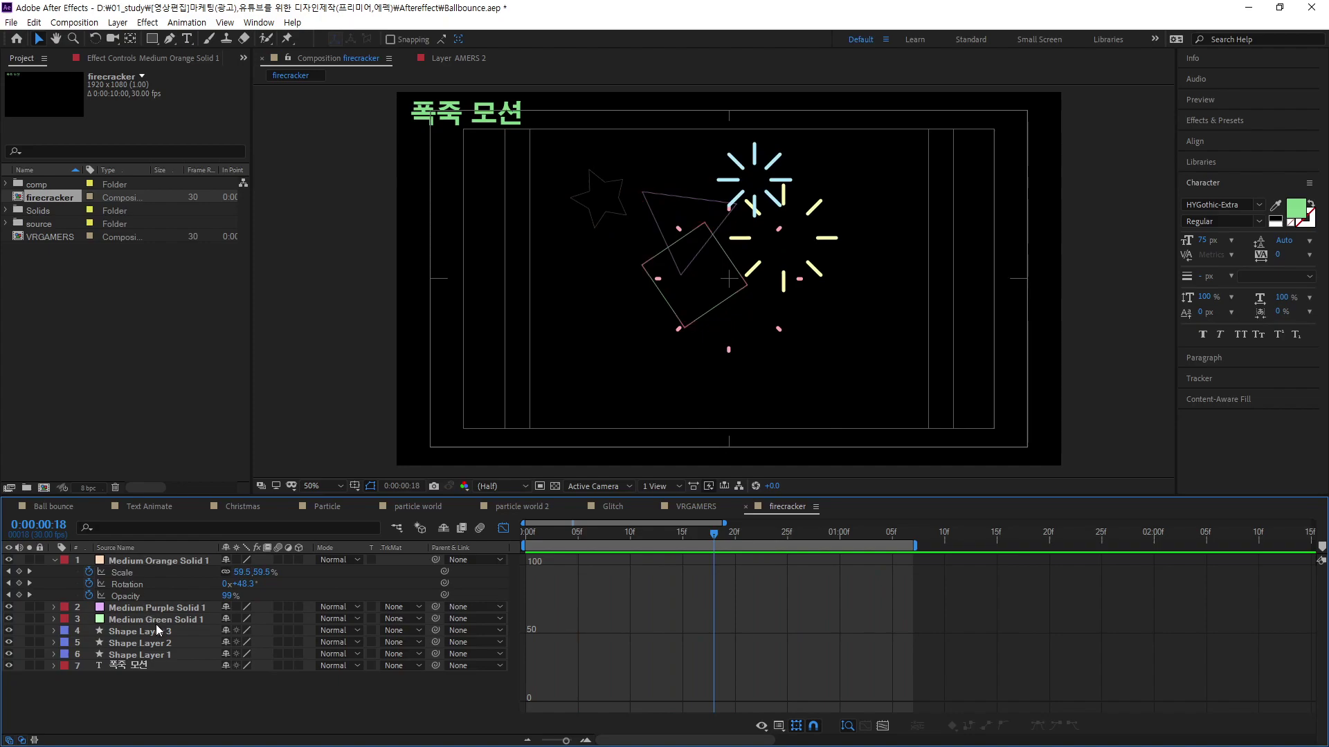
Step: Offset the layer bars so the square, triangle and star start near frames 2, 7 and 12, then preview
{"action": "left_click", "coordinate": [503, 528]}
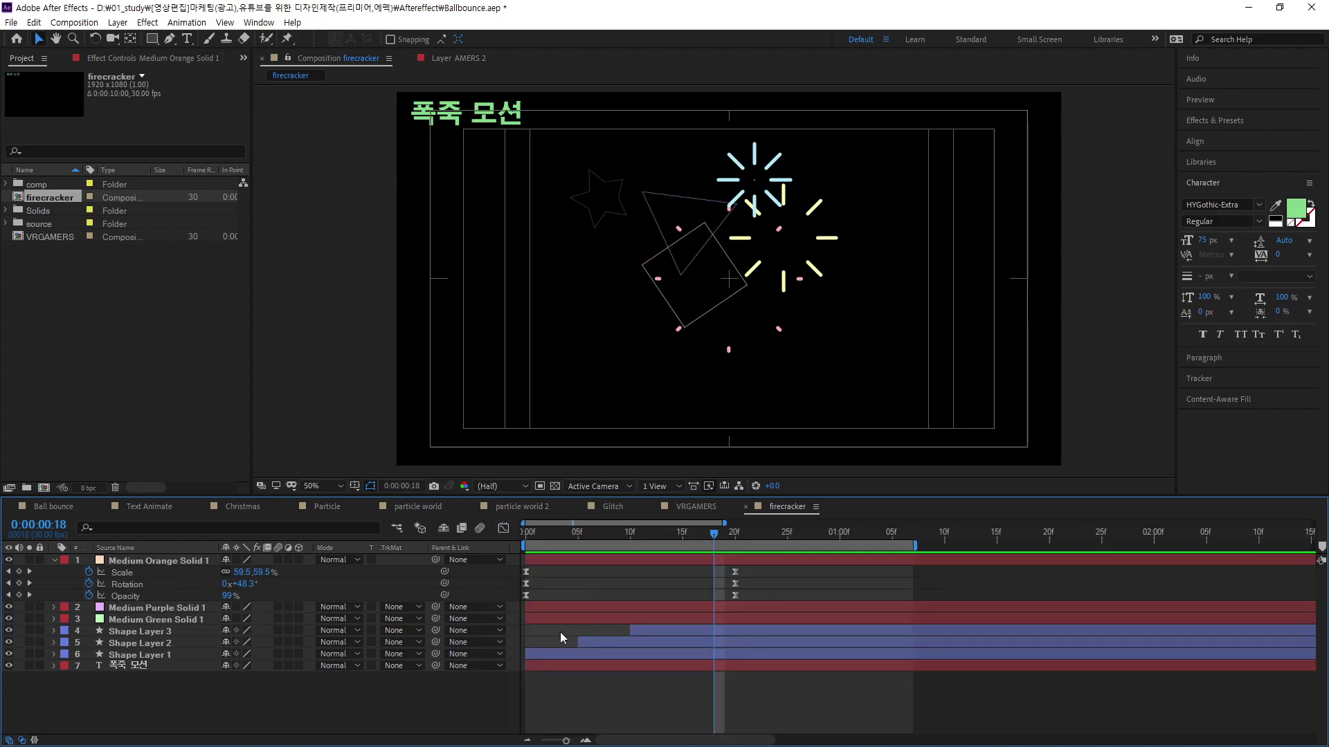
{"action": "left_click_drag", "start_coordinate": [548, 618], "coordinate": [625, 610]}
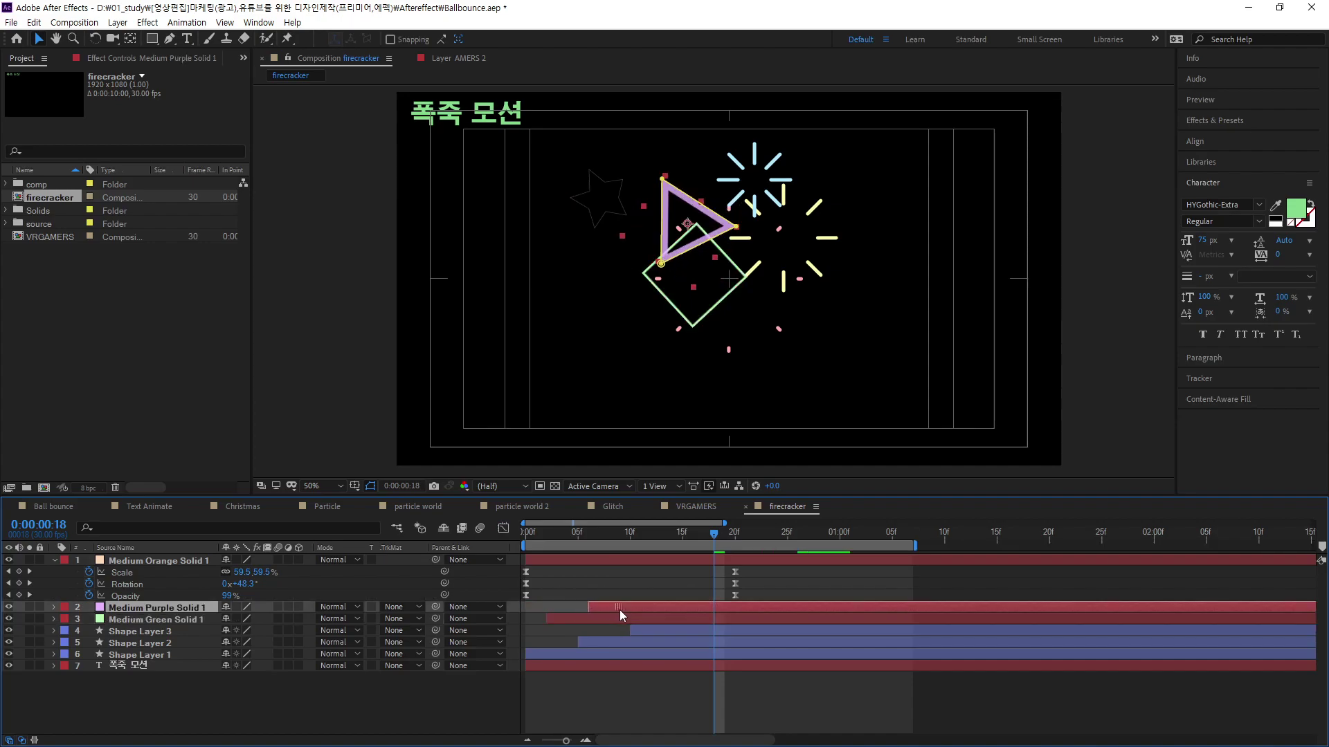
{"action": "left_click_drag", "start_coordinate": [574, 559], "coordinate": [698, 584]}
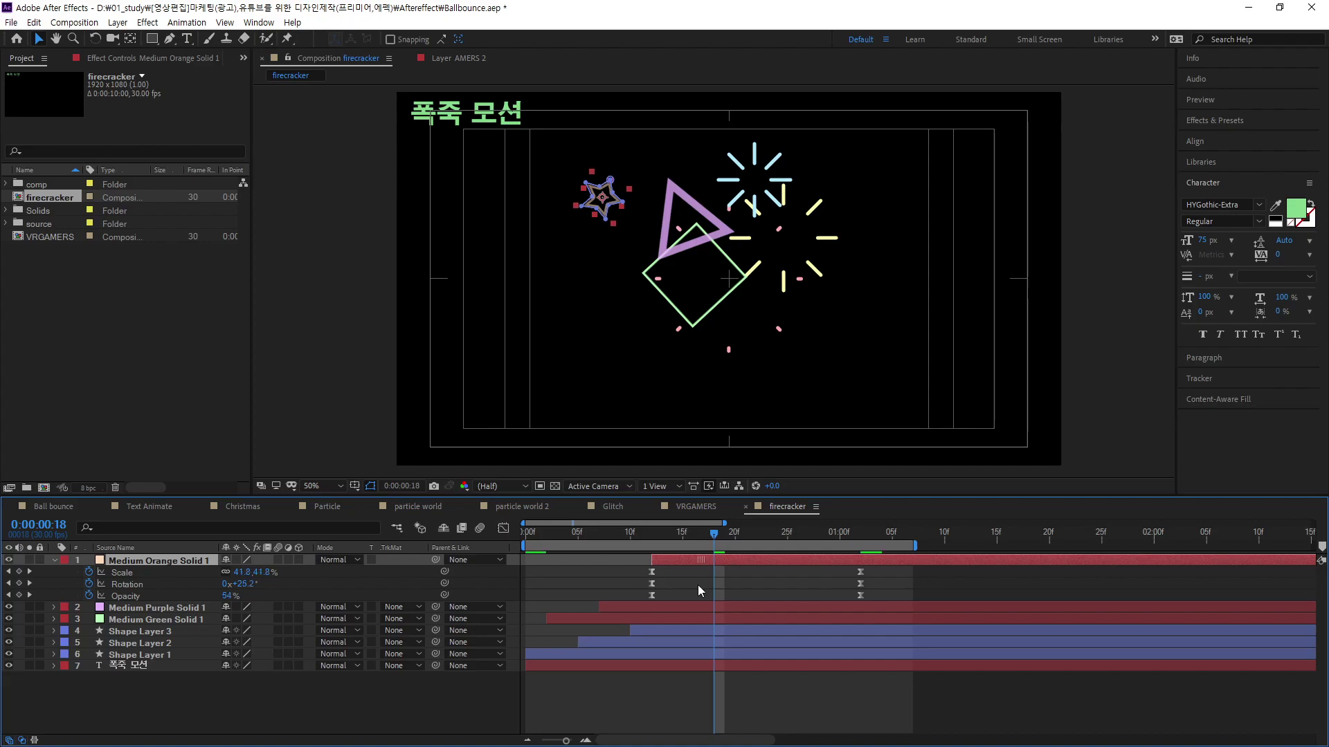
{"action": "key", "text": "space"}
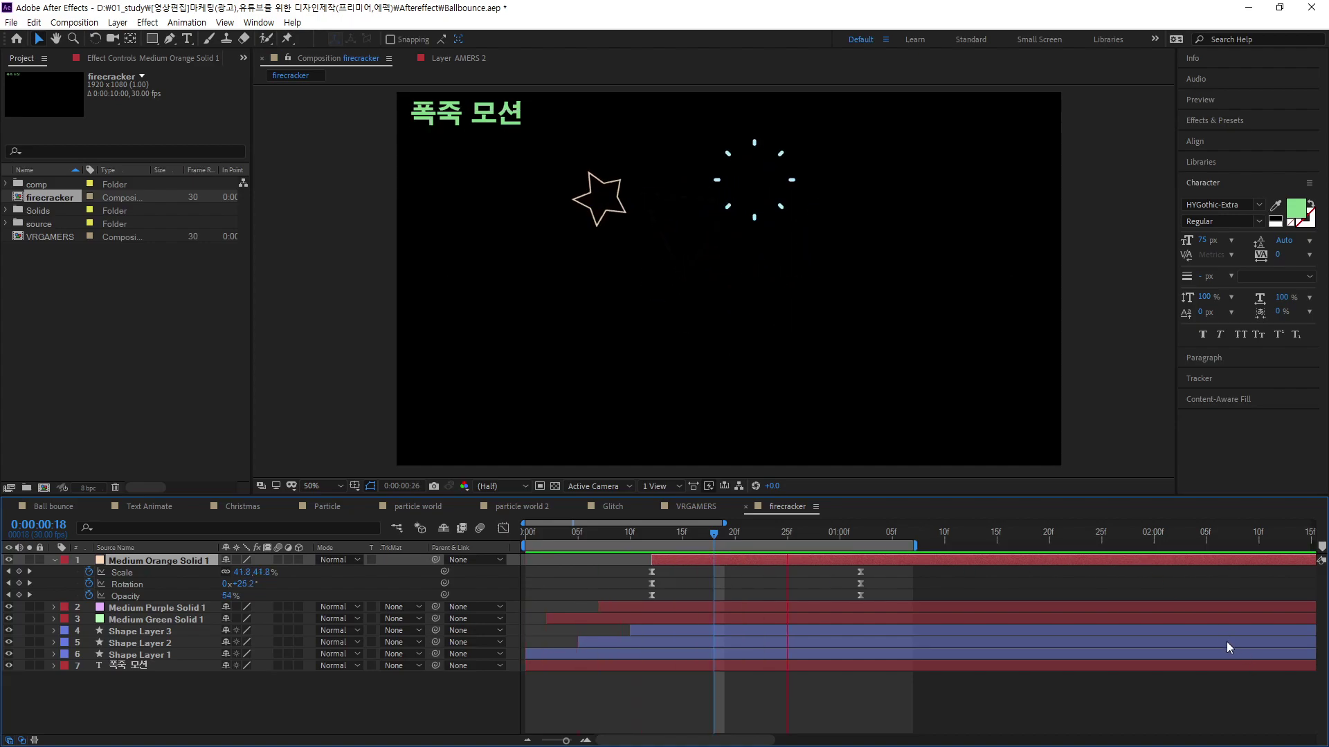